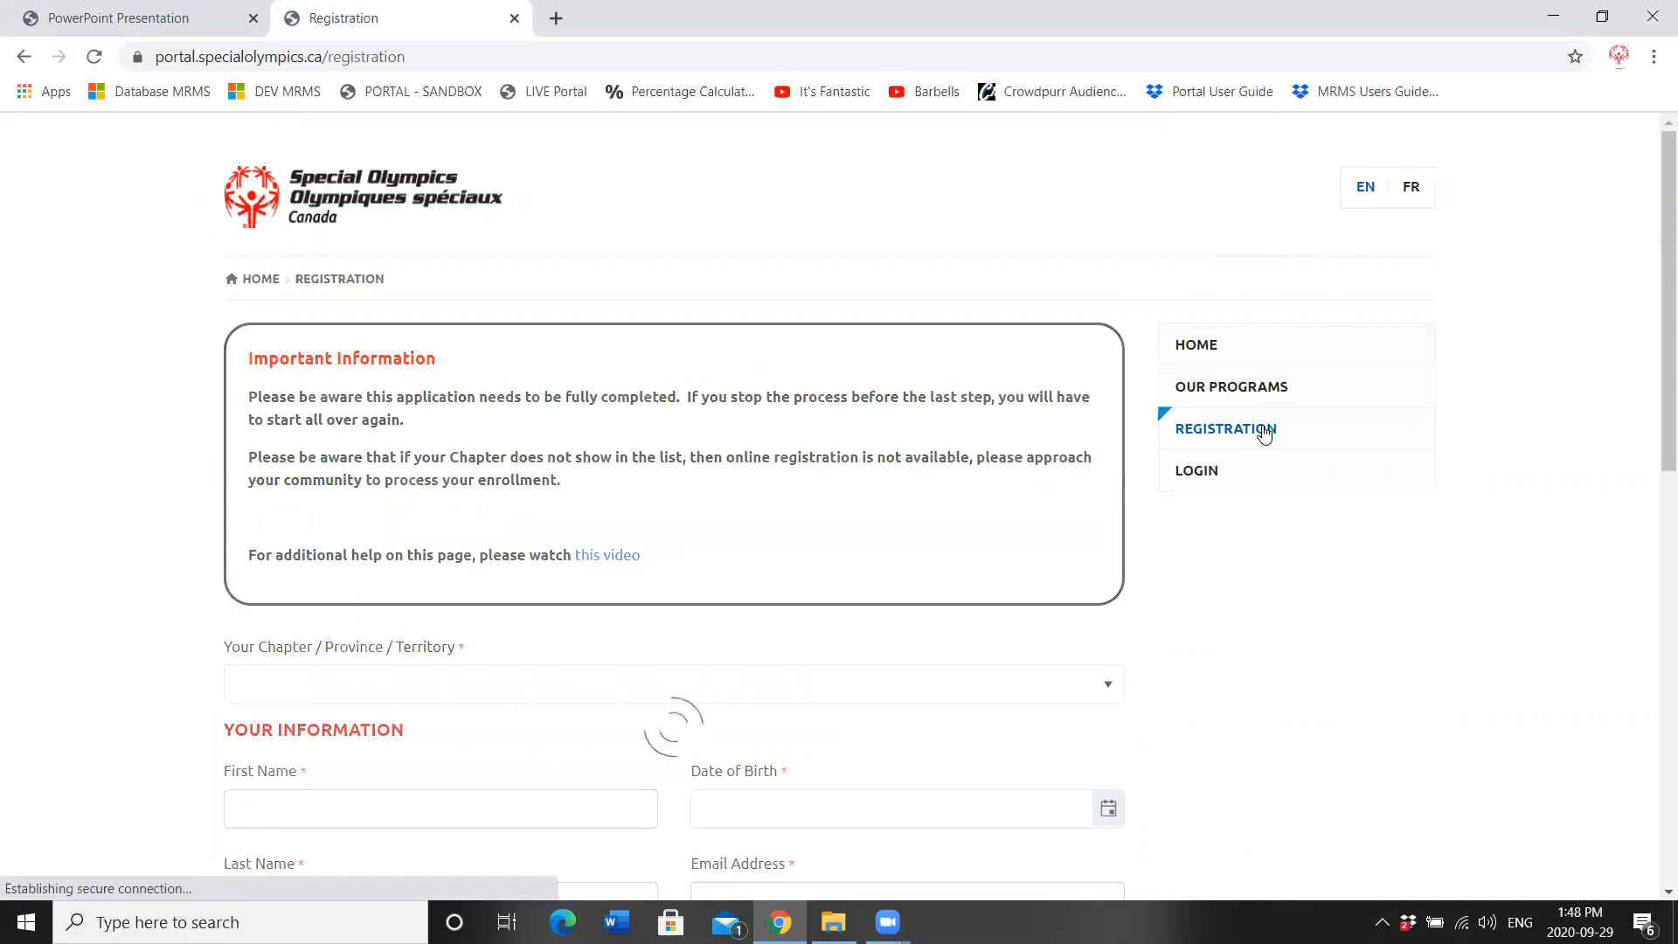
Step: Select SO Newfoundland & Labrador as the chapter
left_click_drag(1661, 262, 1656, 335)
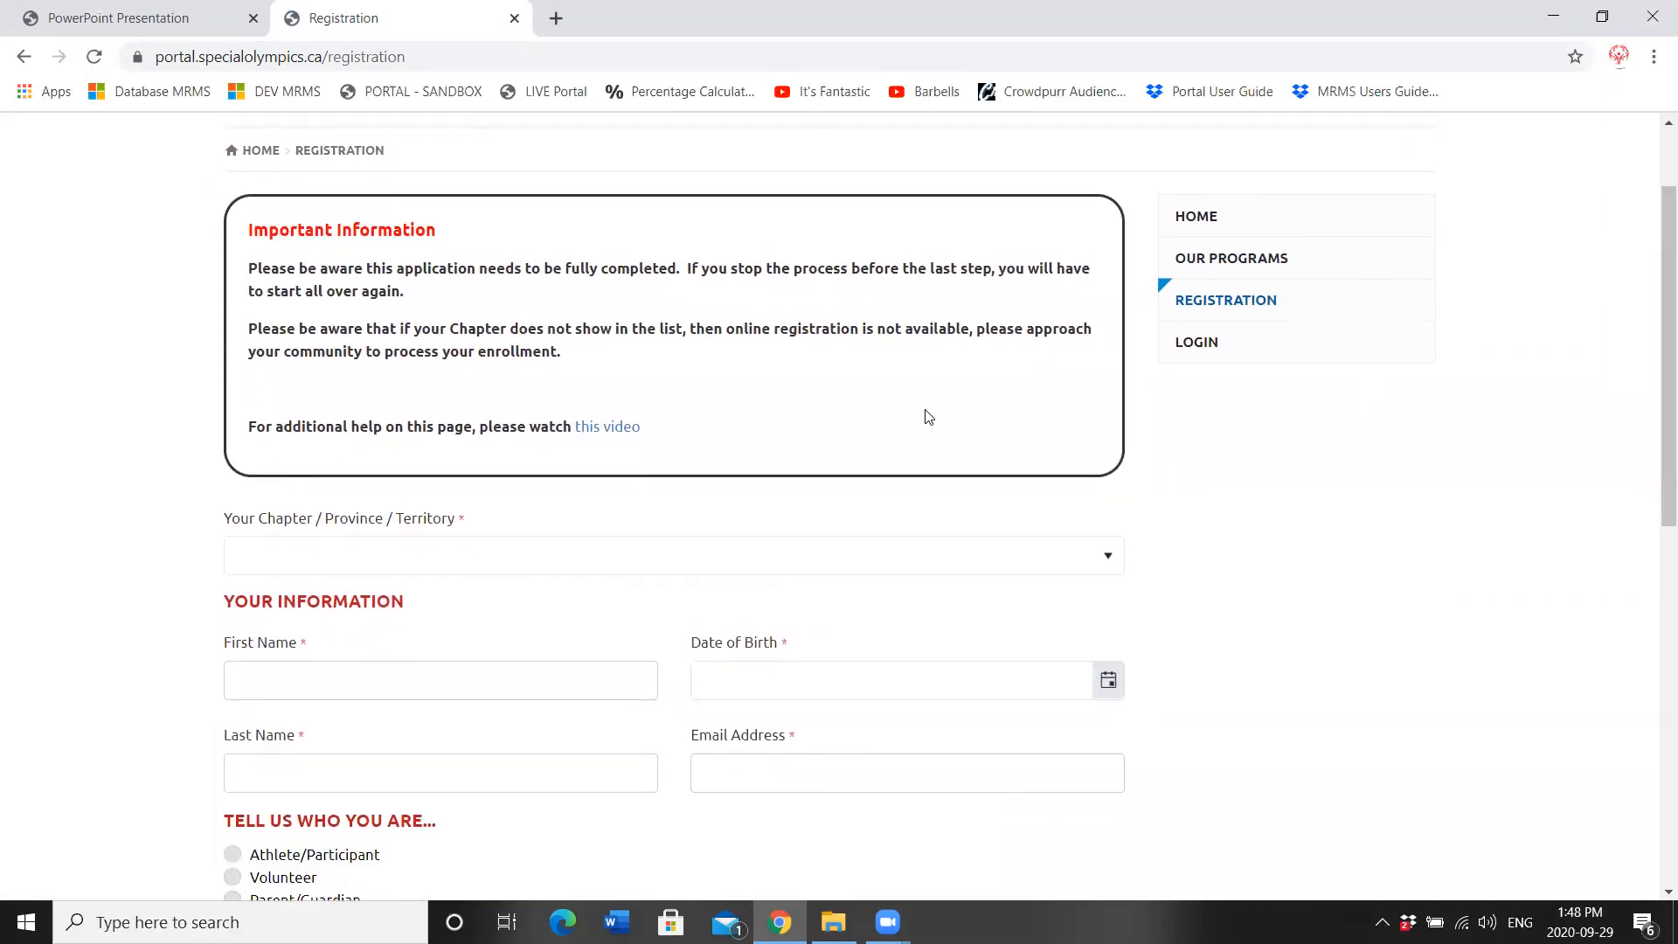
left_click(529, 562)
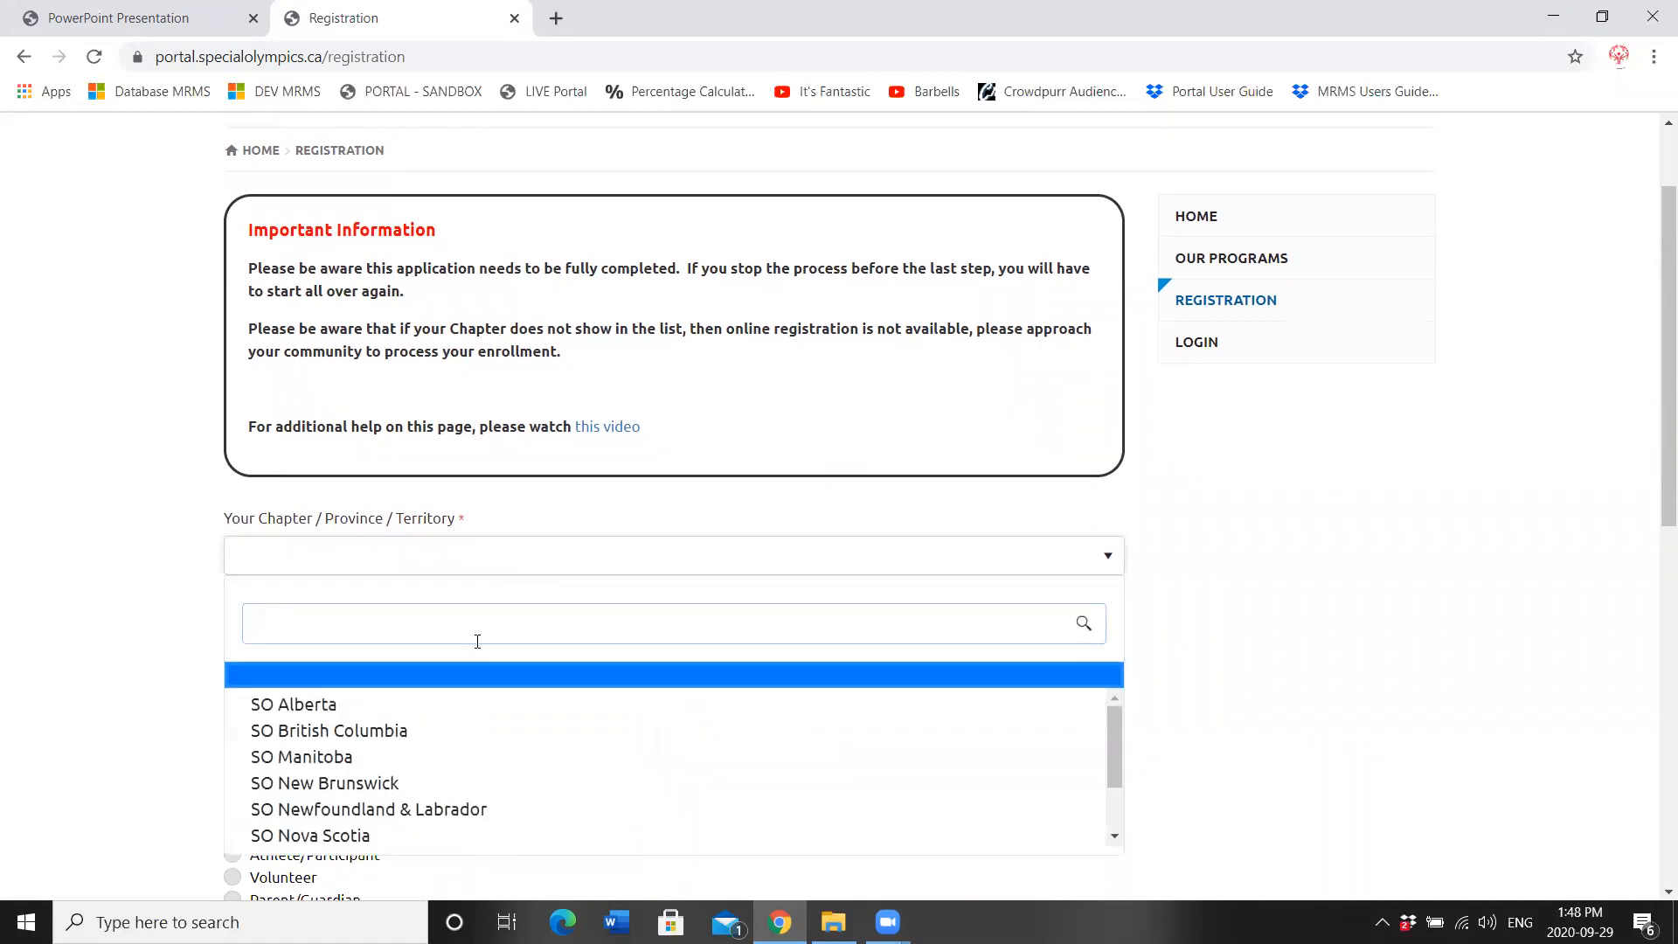
left_click(427, 793)
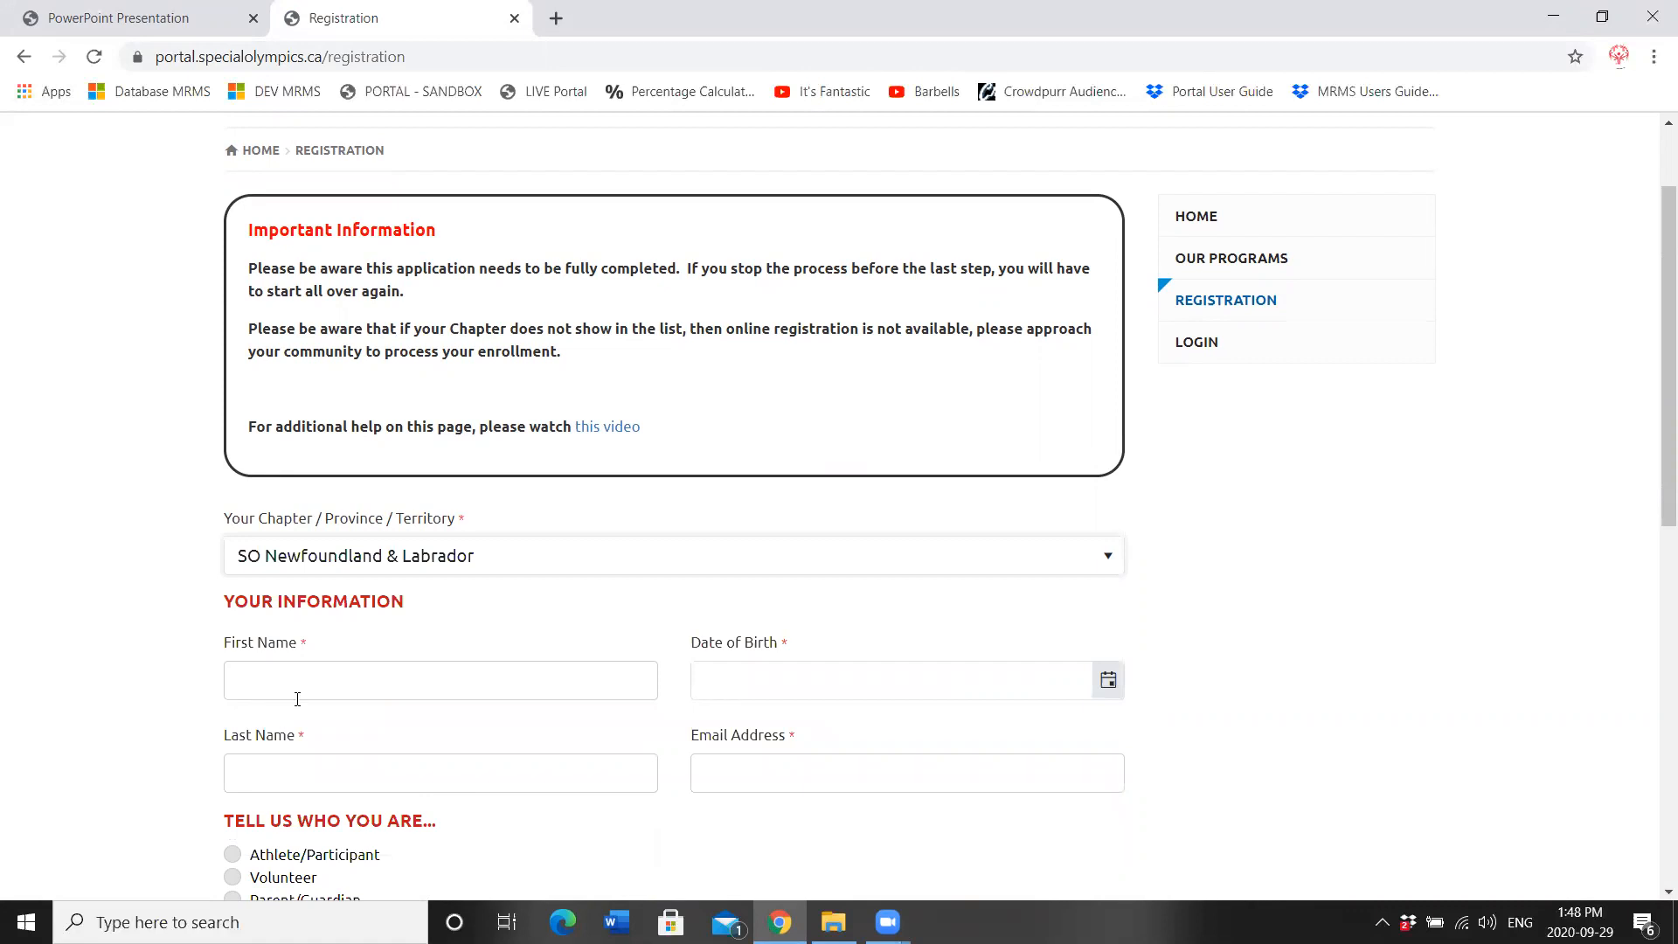
Step: Enter the athlete's first and last name, date of birth 8/8/2000 and e-mail address
left_click(357, 688)
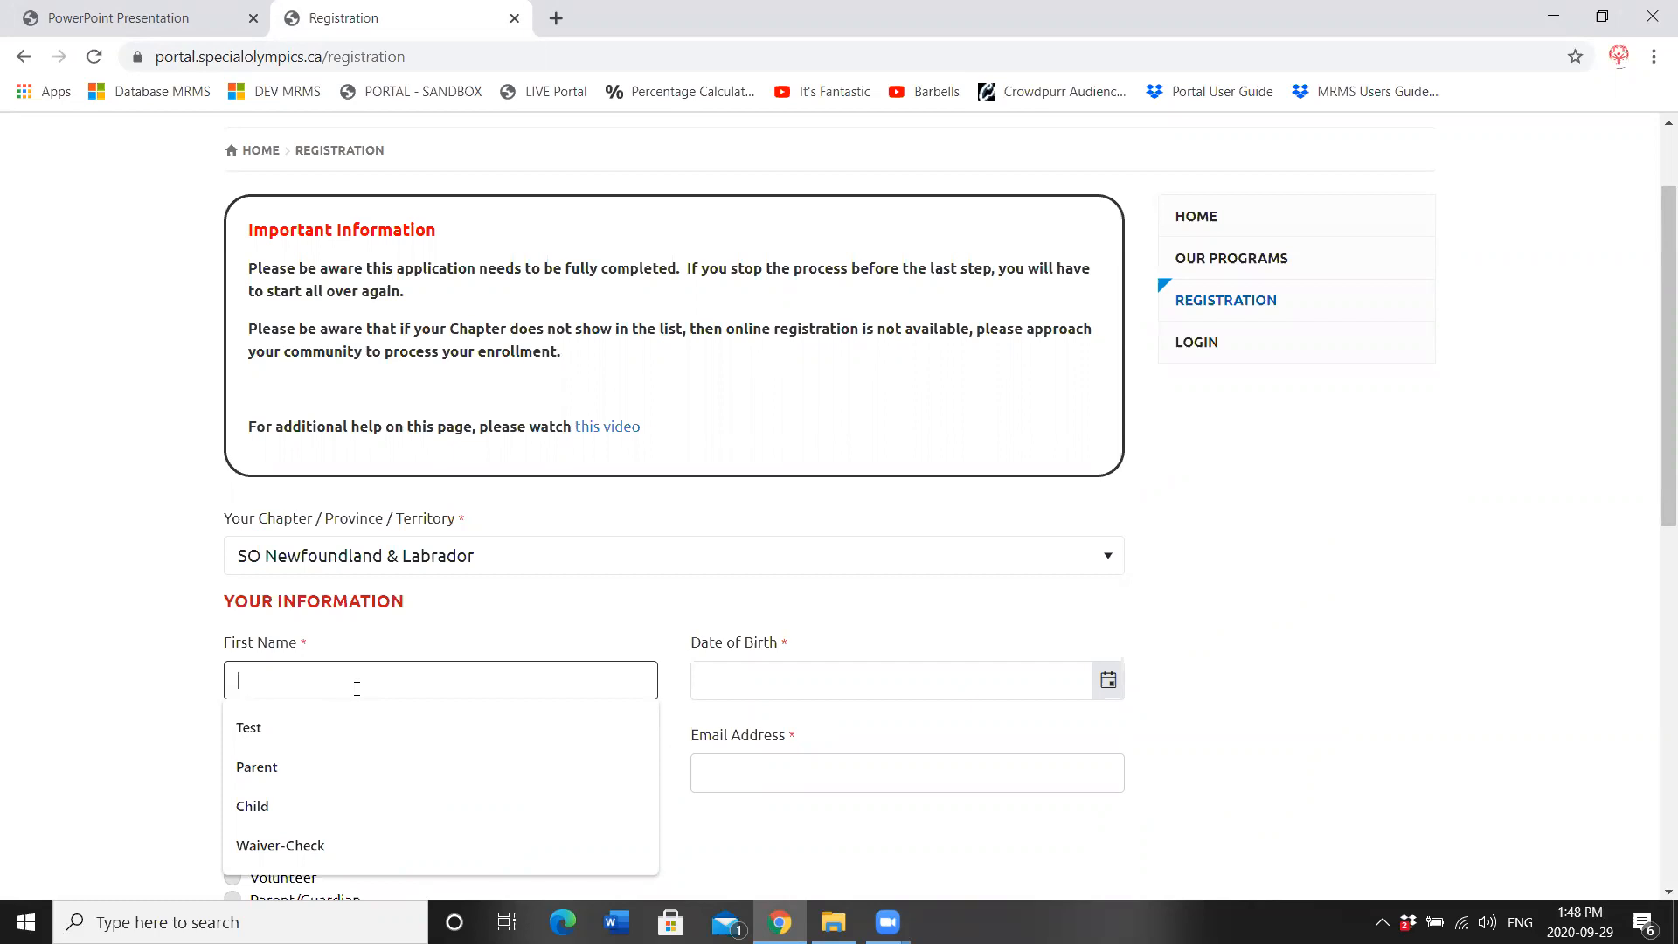
type("Penelops")
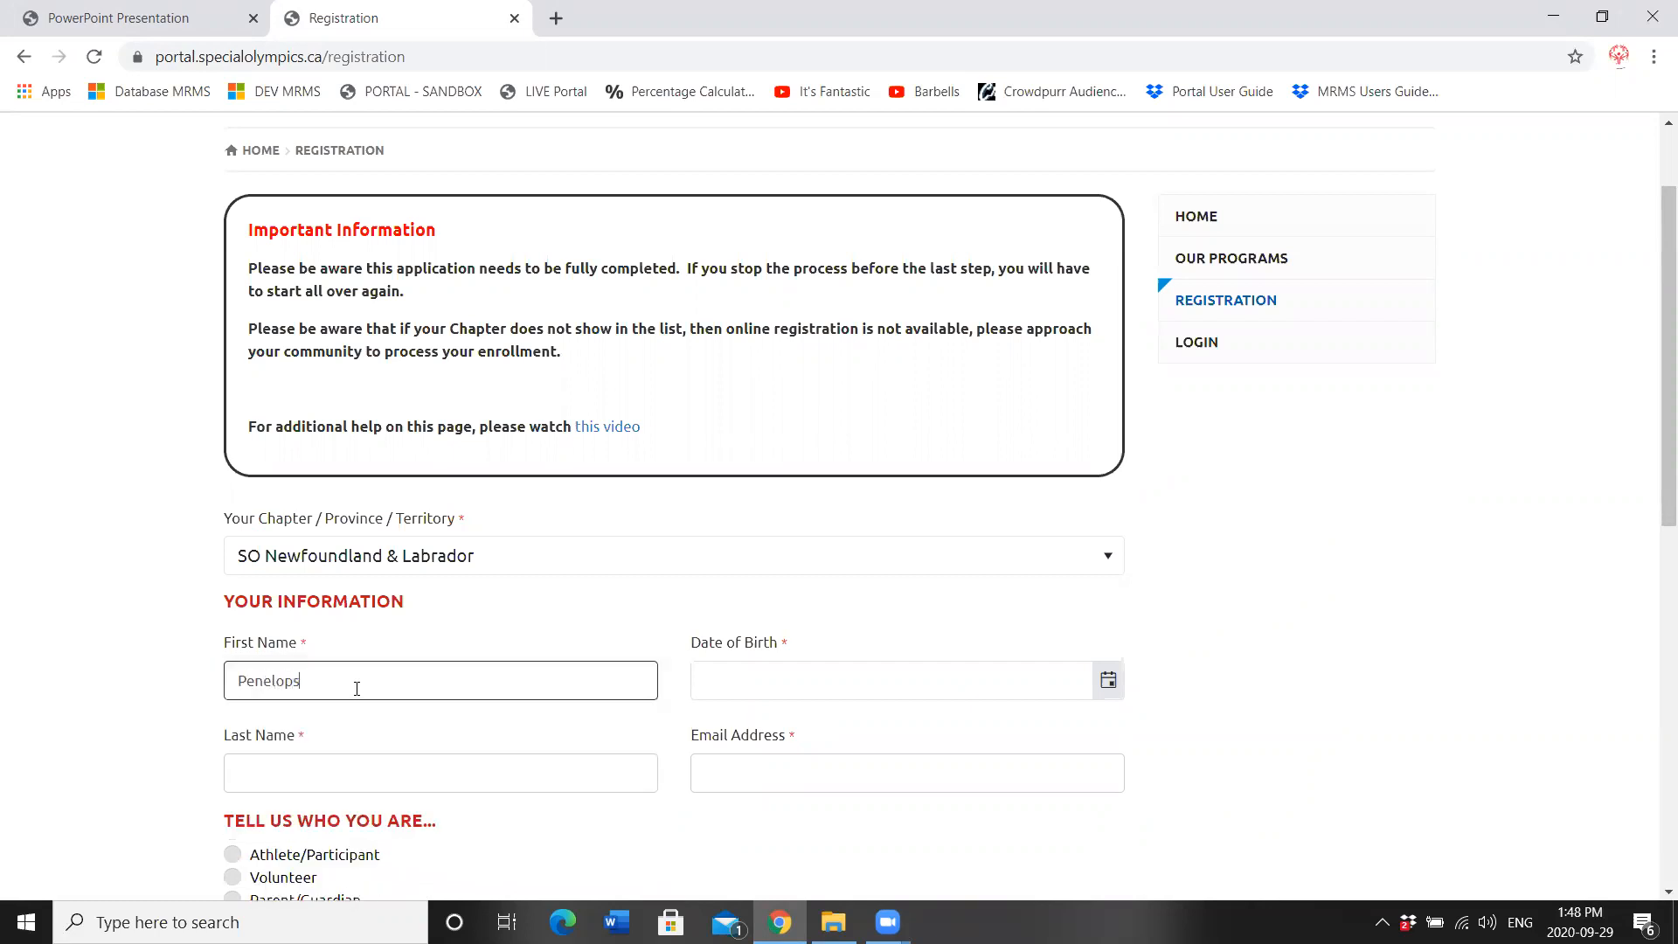
key("Tab")
type("Tes")
key("Tab")
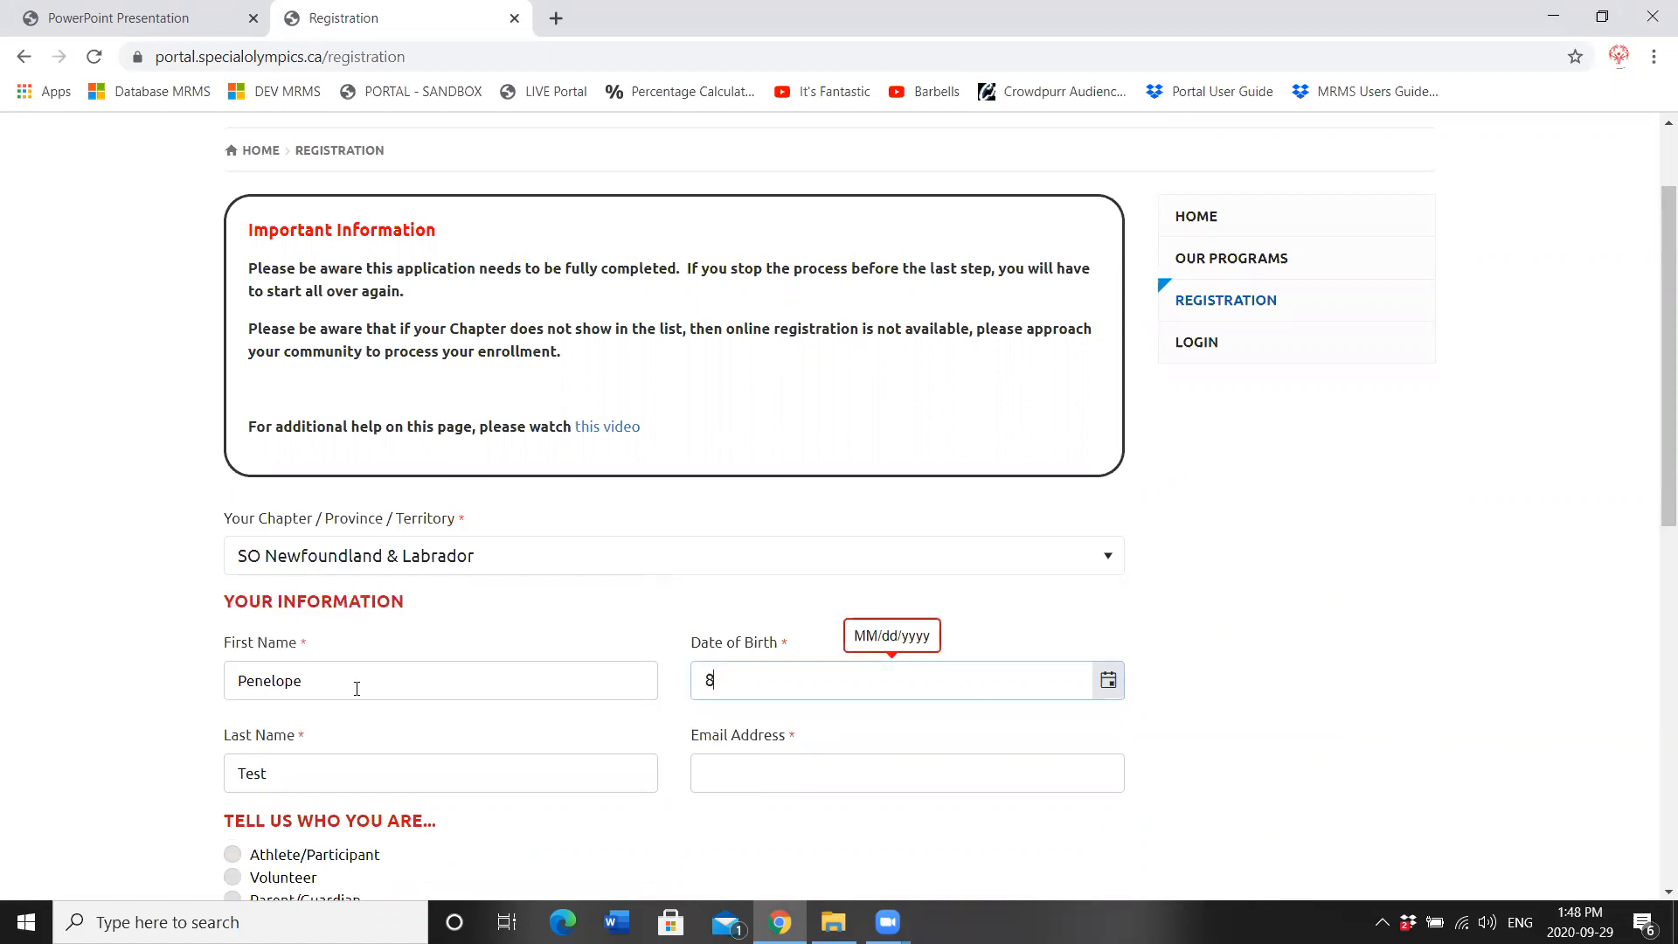
type("8/8/2000")
key("Tab")
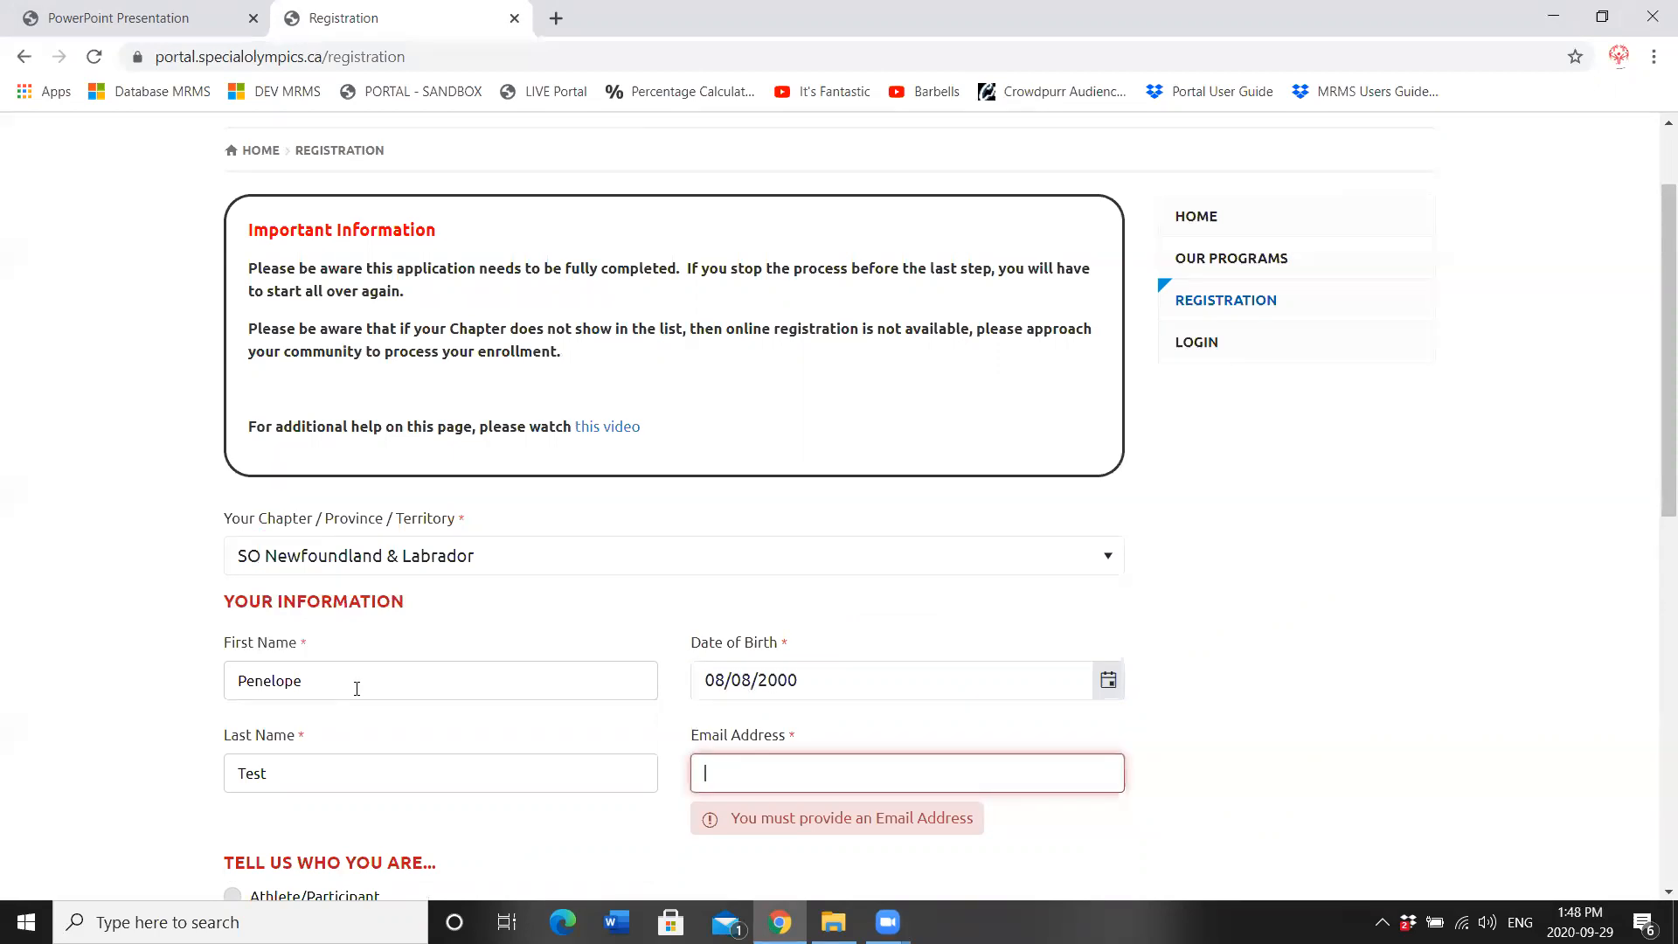
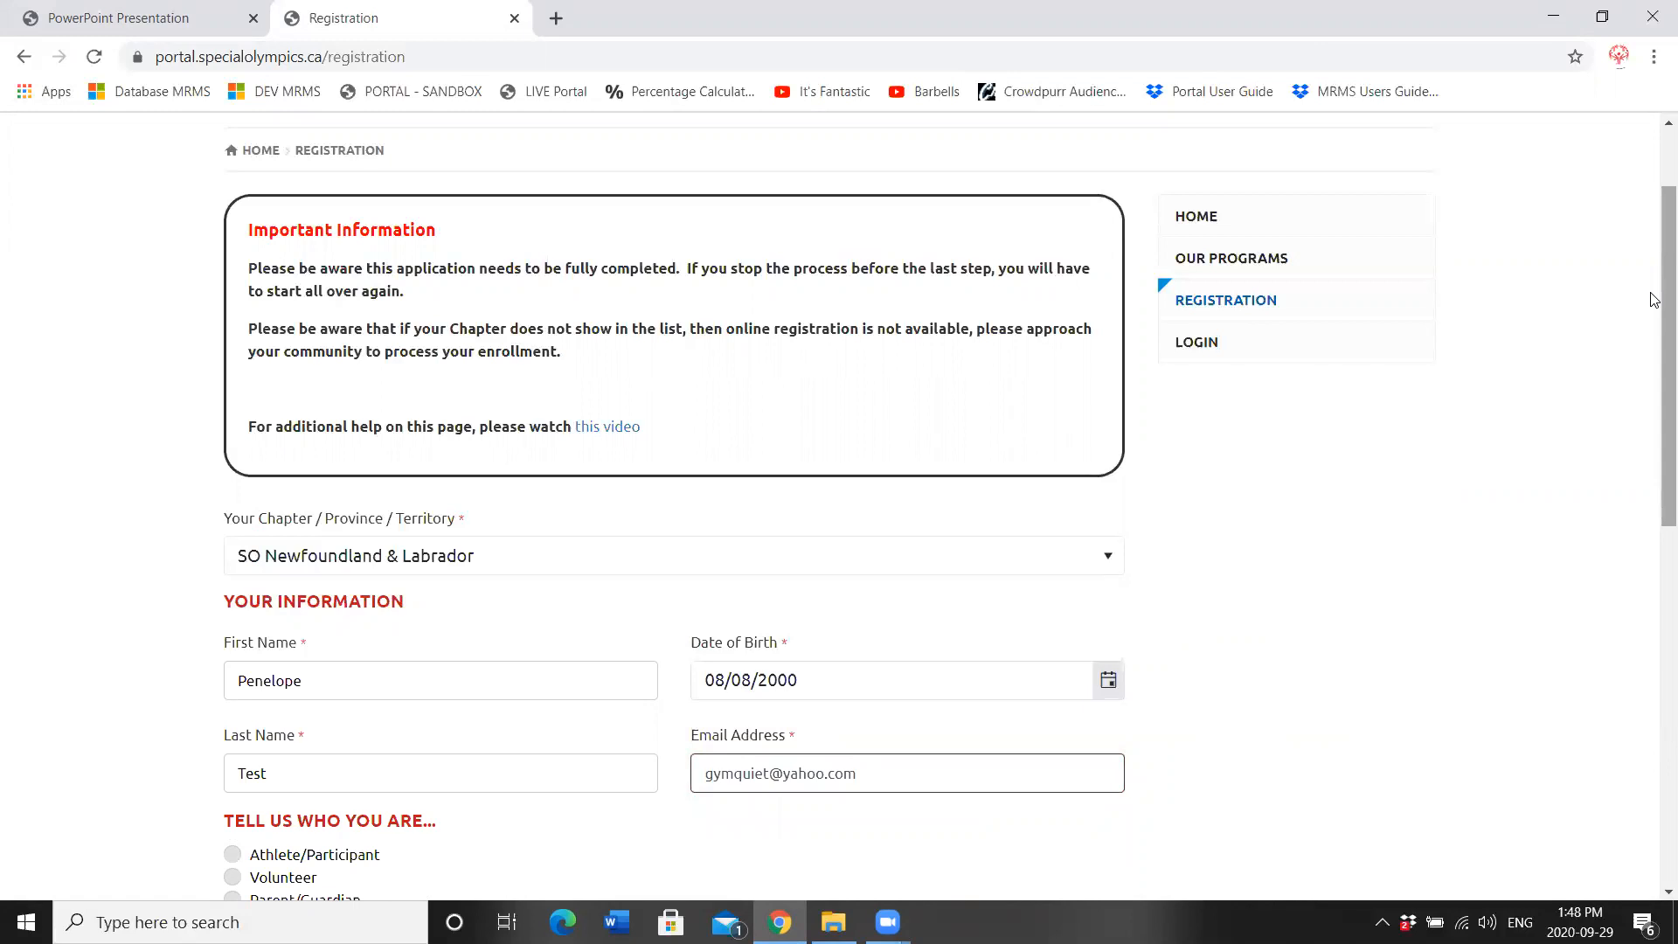
Step: Tick Athlete/Participant and submit the details for member validation
left_click_drag(1654, 308, 1654, 387)
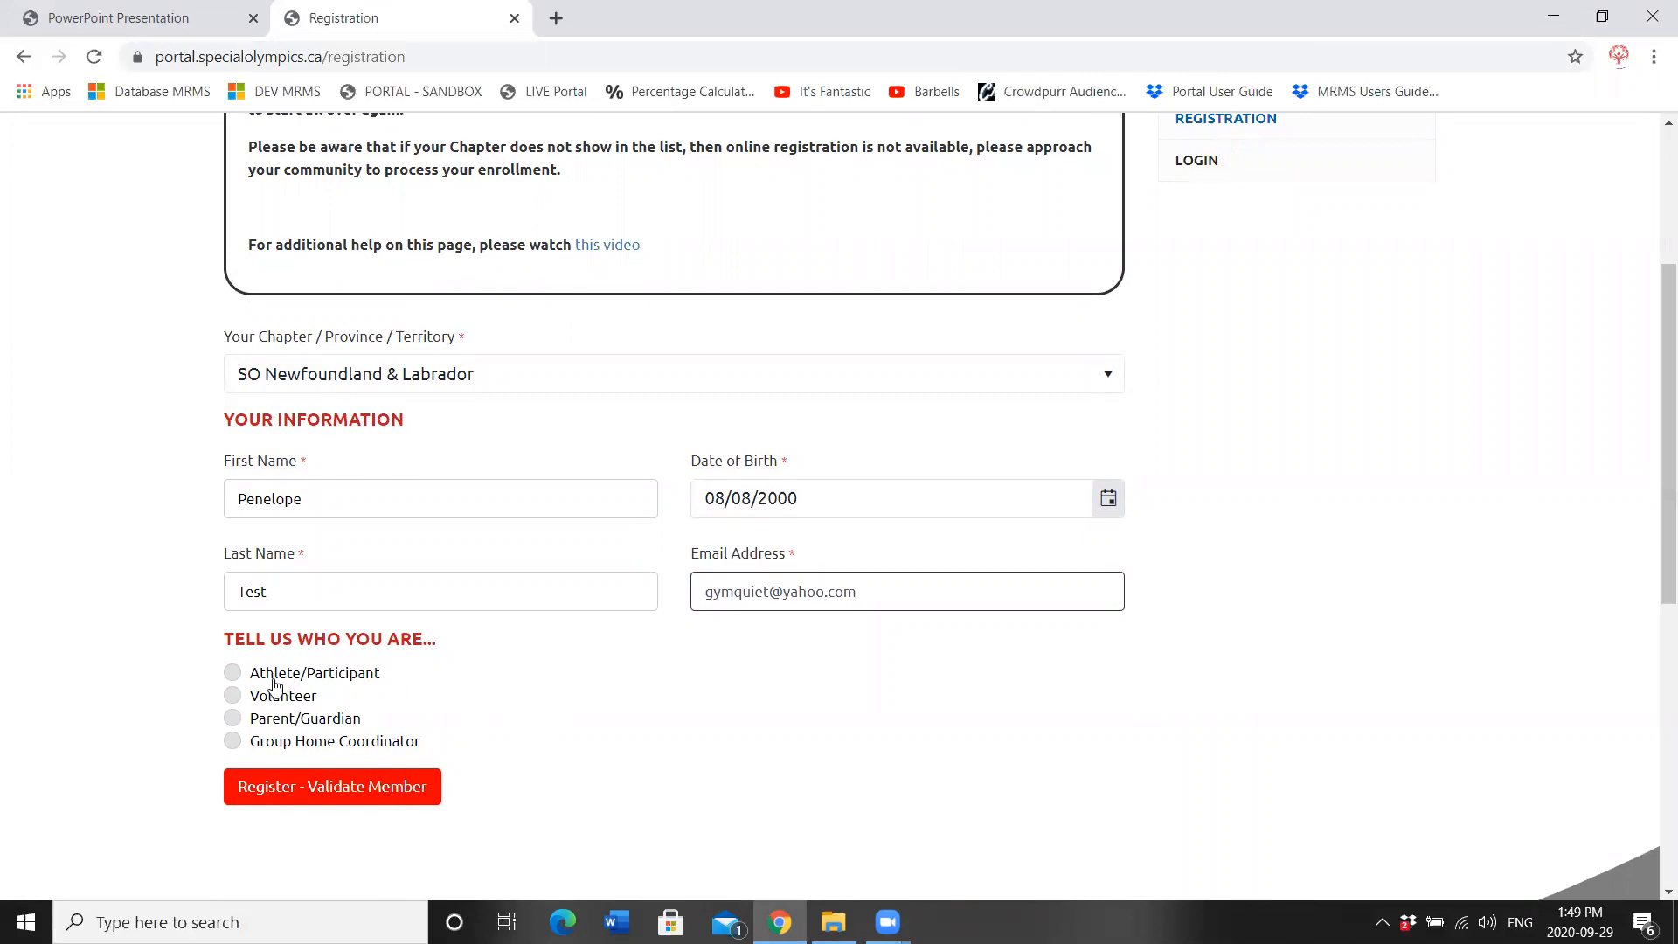
left_click(234, 678)
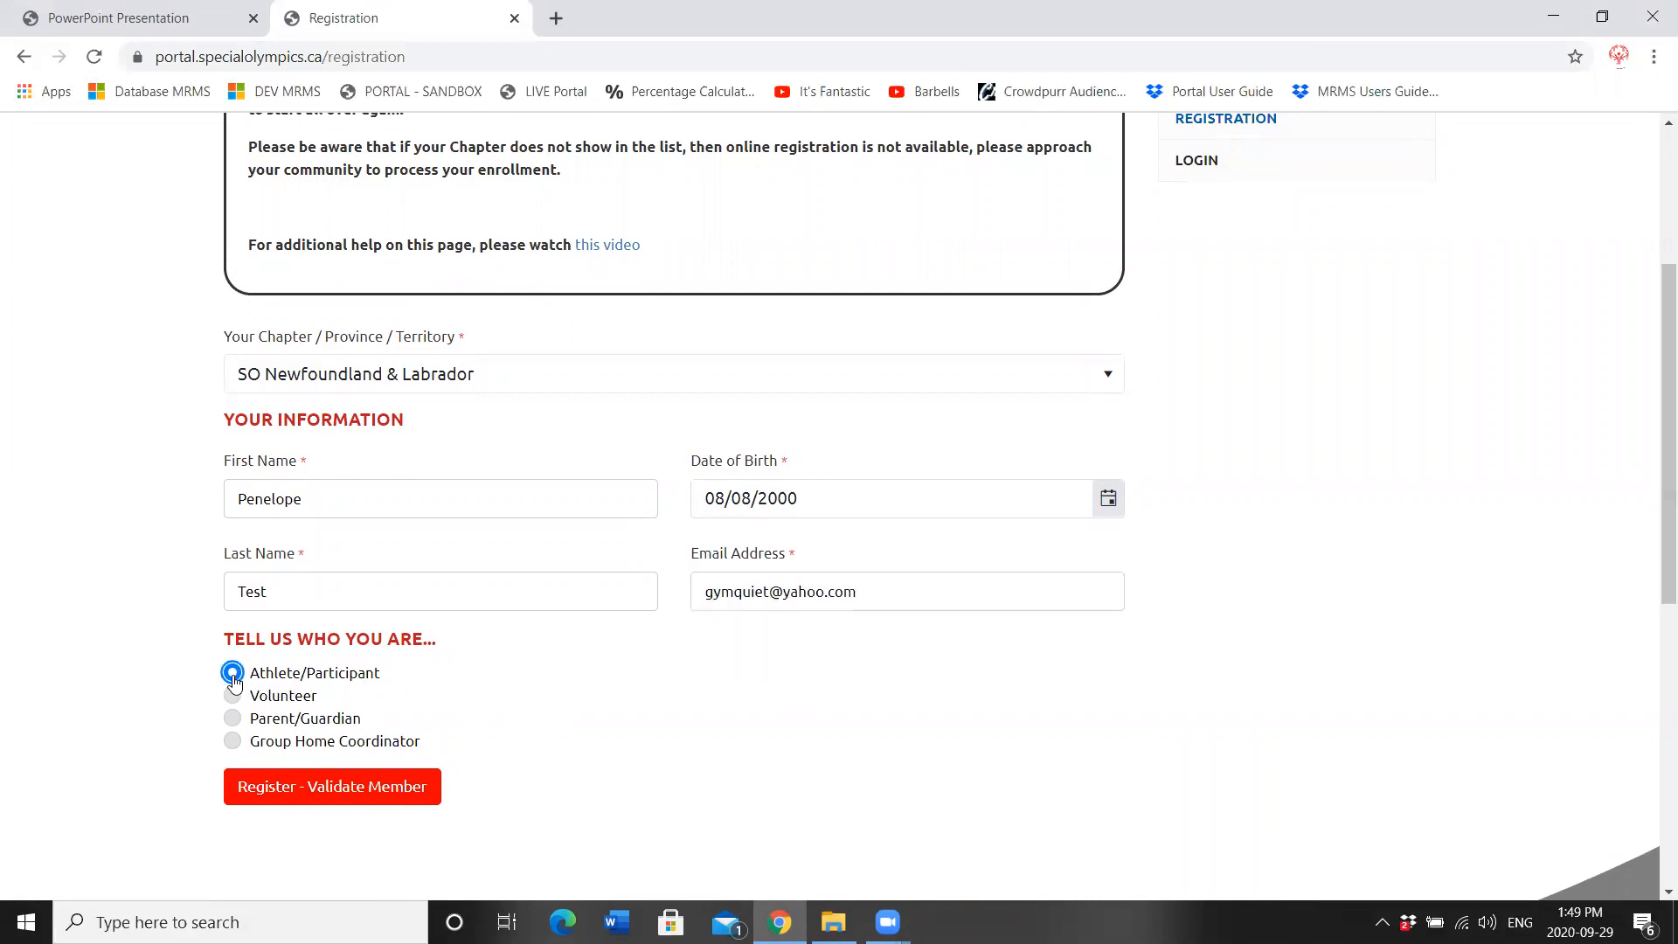
left_click(365, 789)
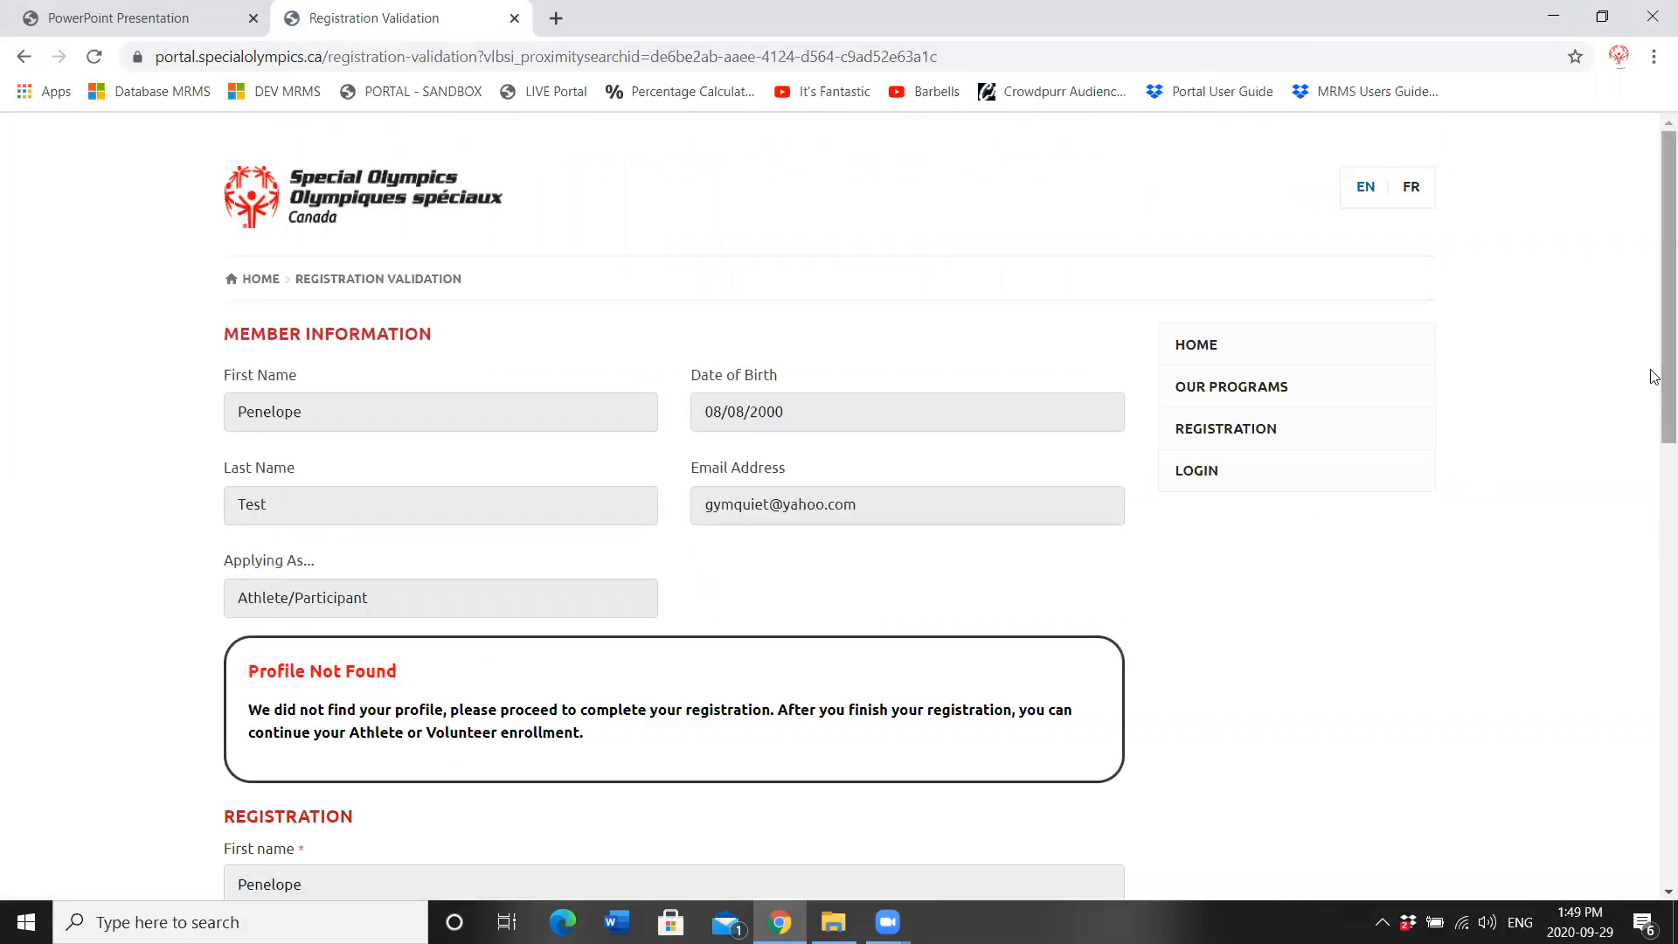
Step: Confirm the e-mail from saved suggestions, enter and repeat the password, and register the account
scroll(1650, 367, "down", 2)
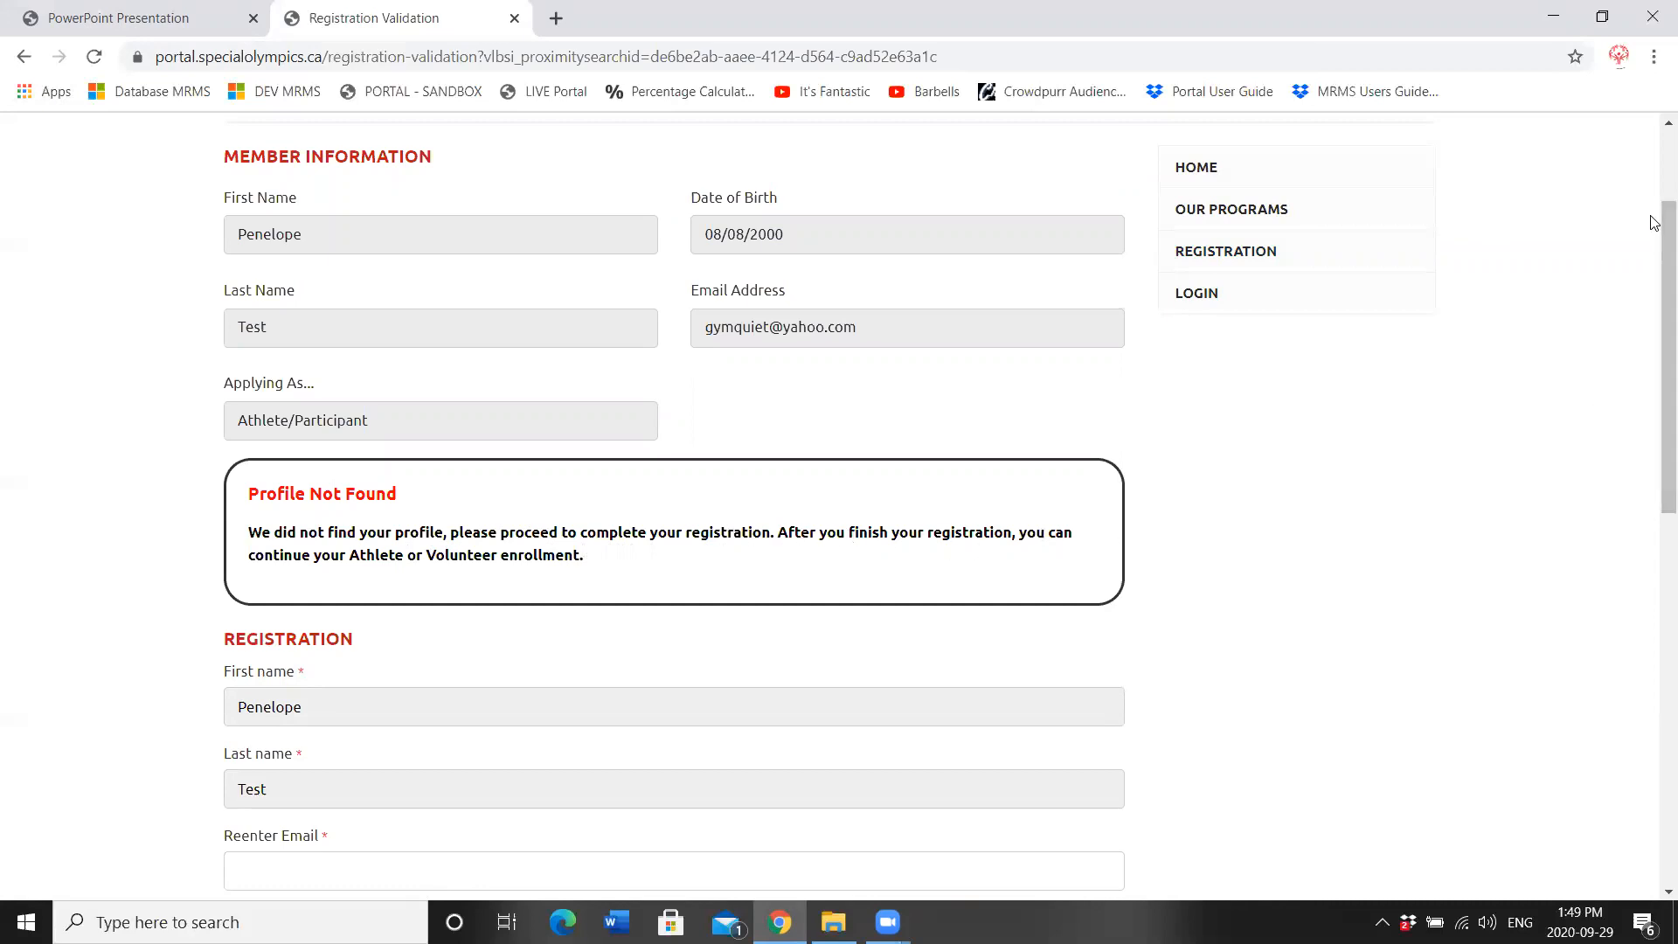
scroll(740, 404, "down", 3)
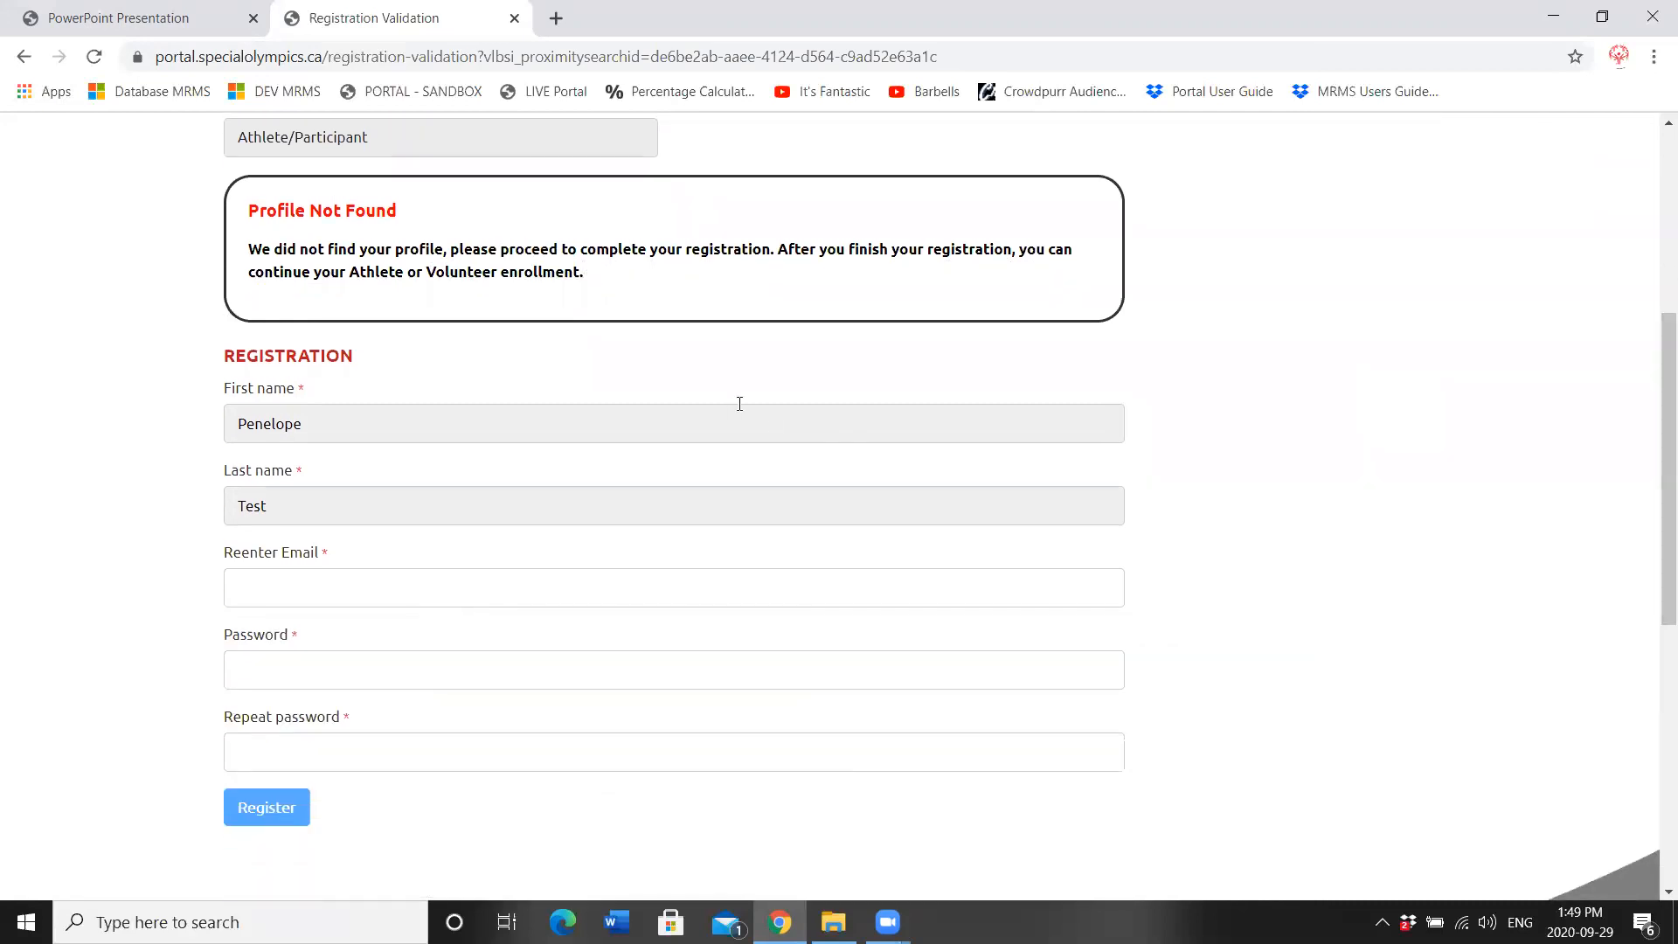
left_click(381, 587)
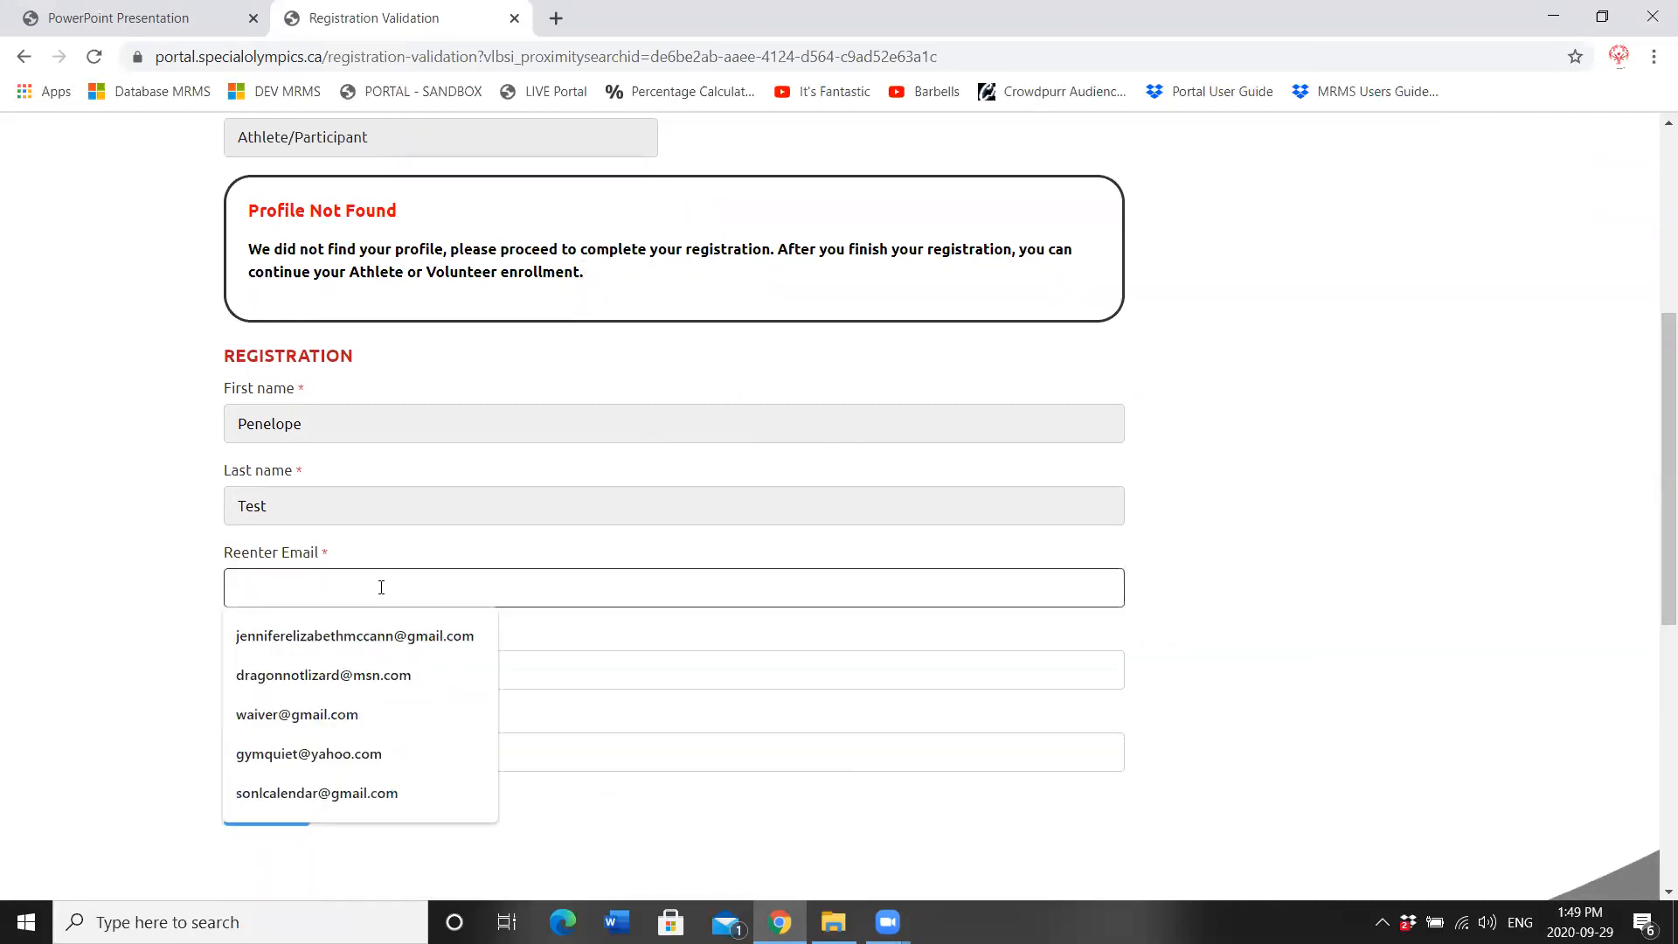
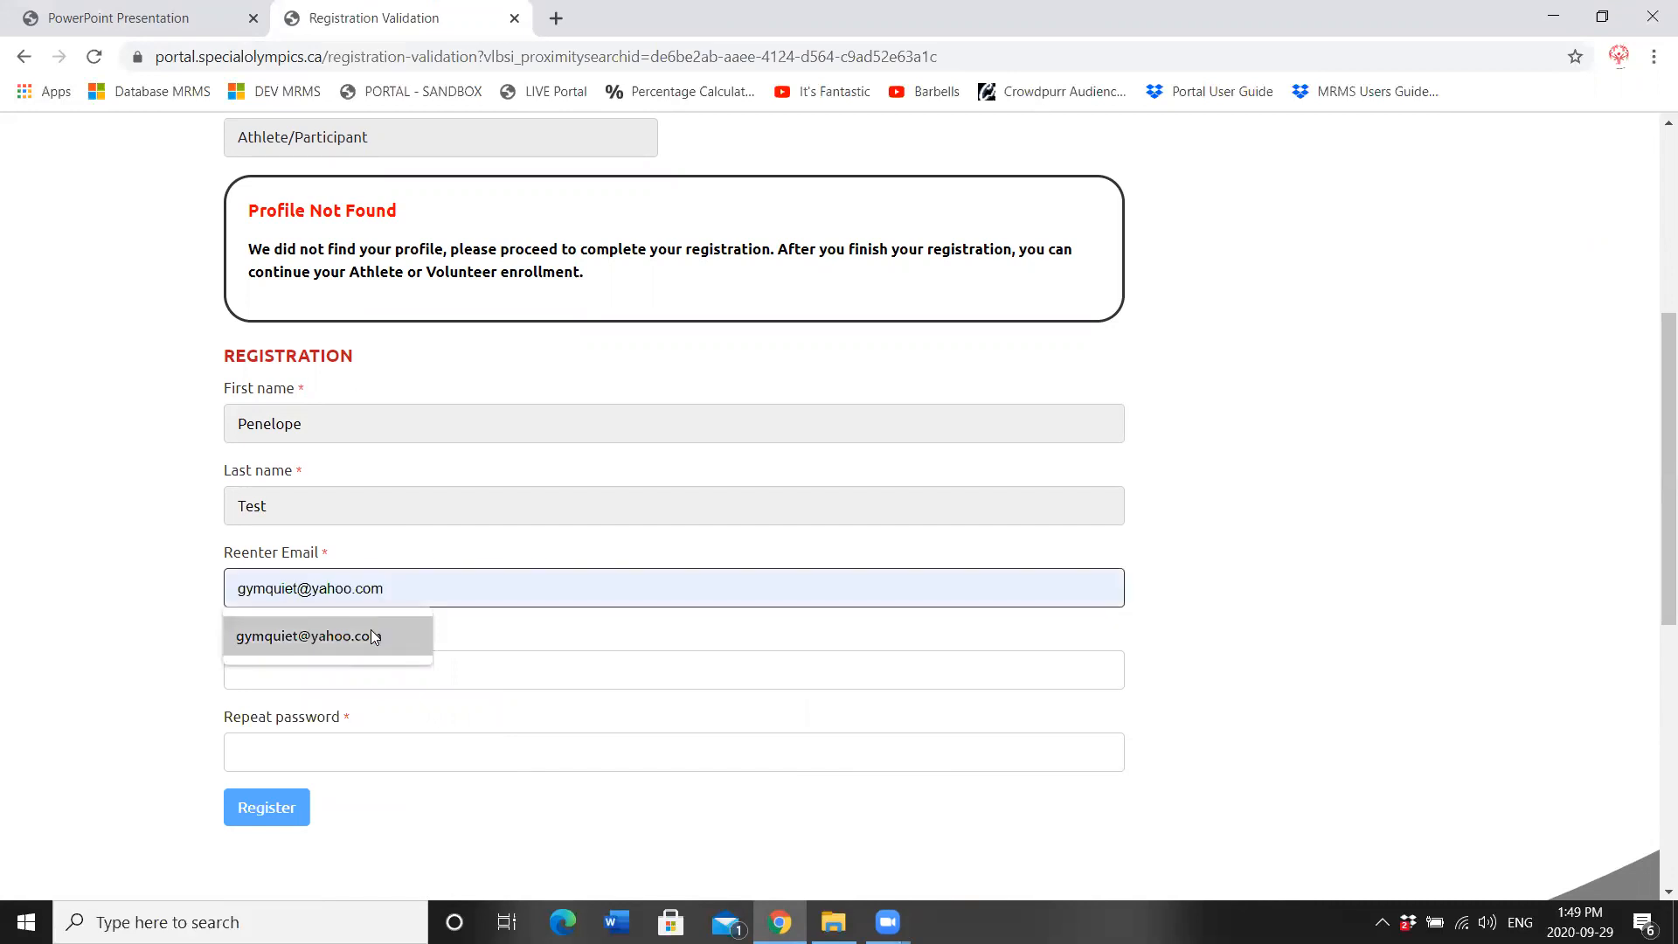
left_click(370, 629)
left_click(343, 662)
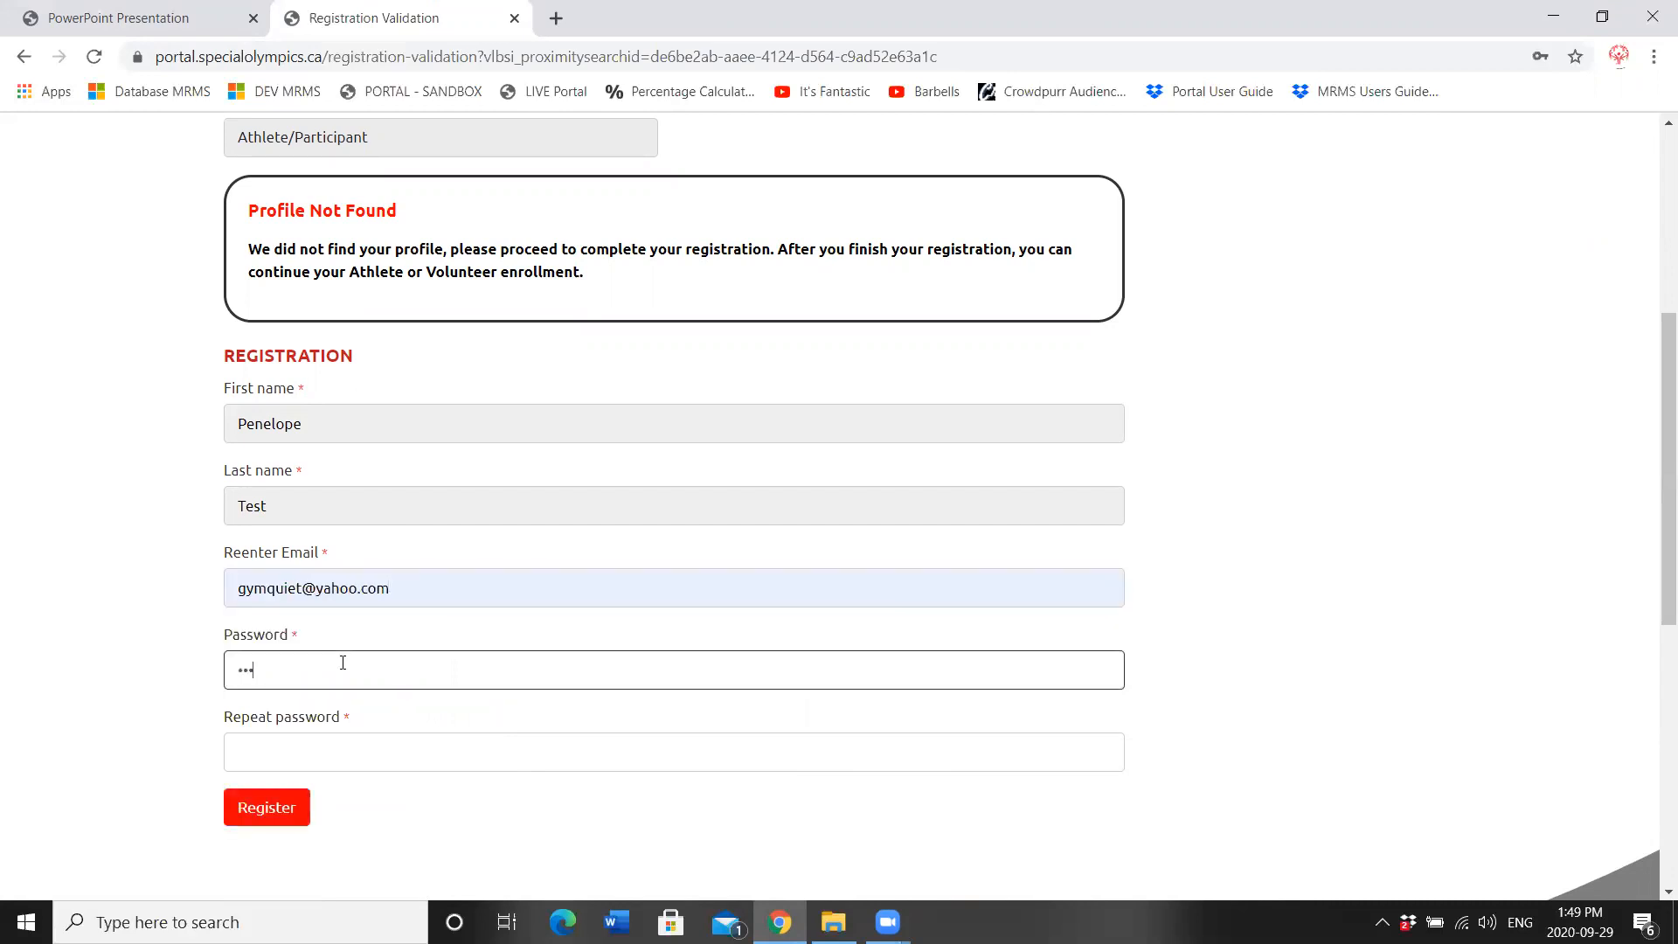
key("Tab")
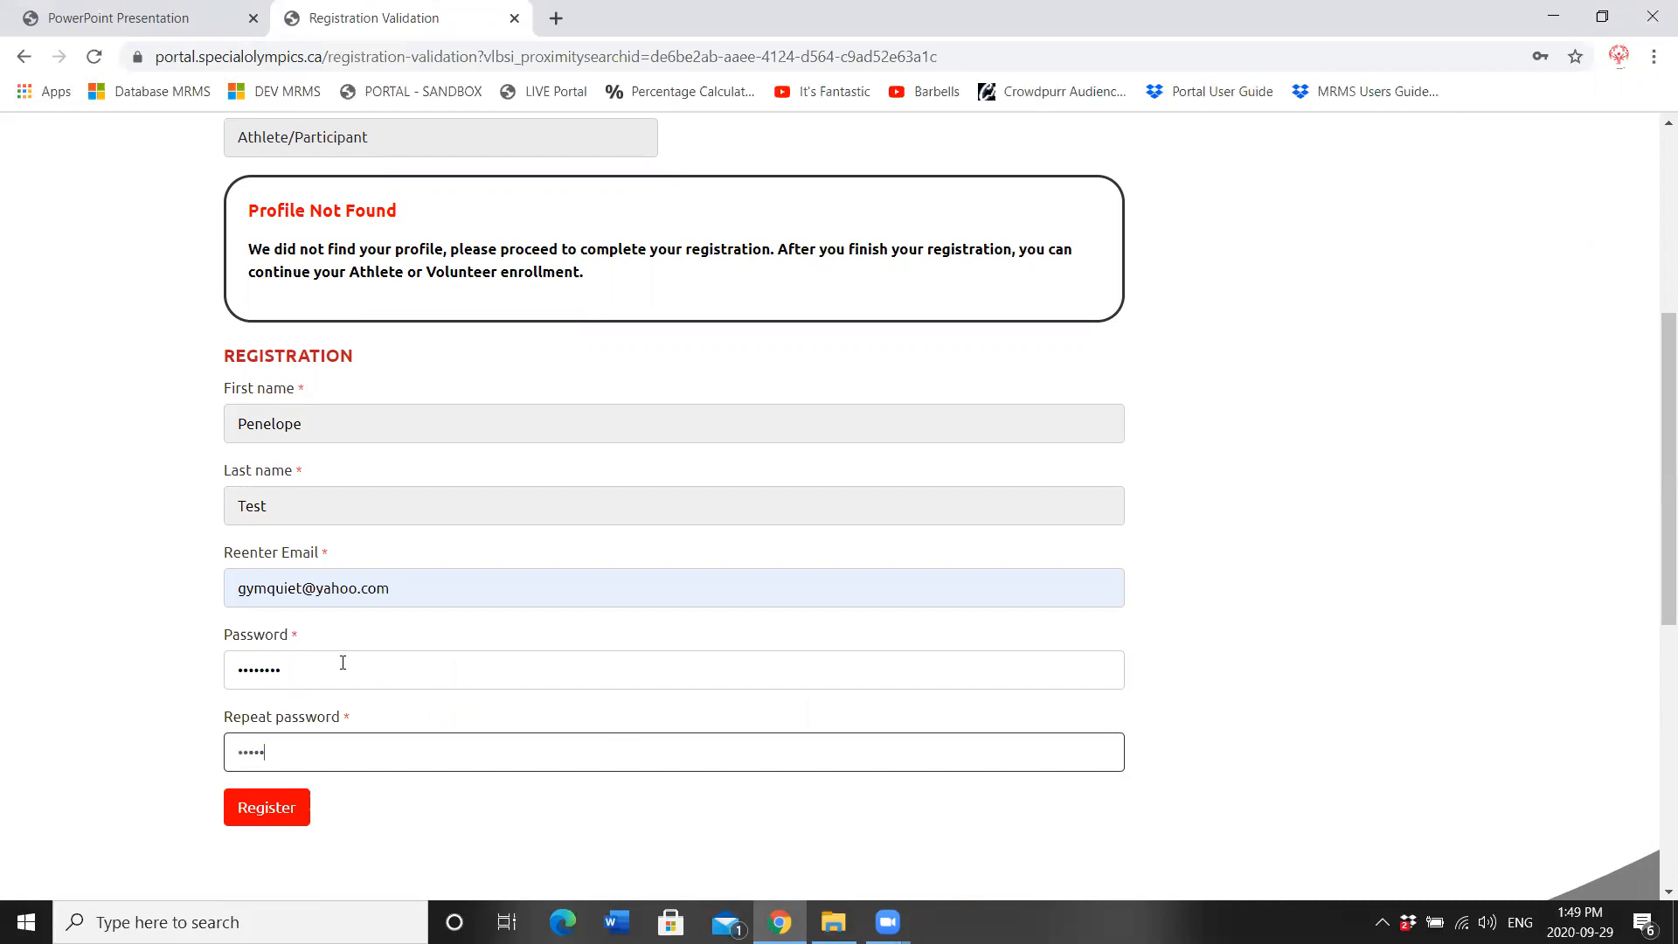
left_click(255, 790)
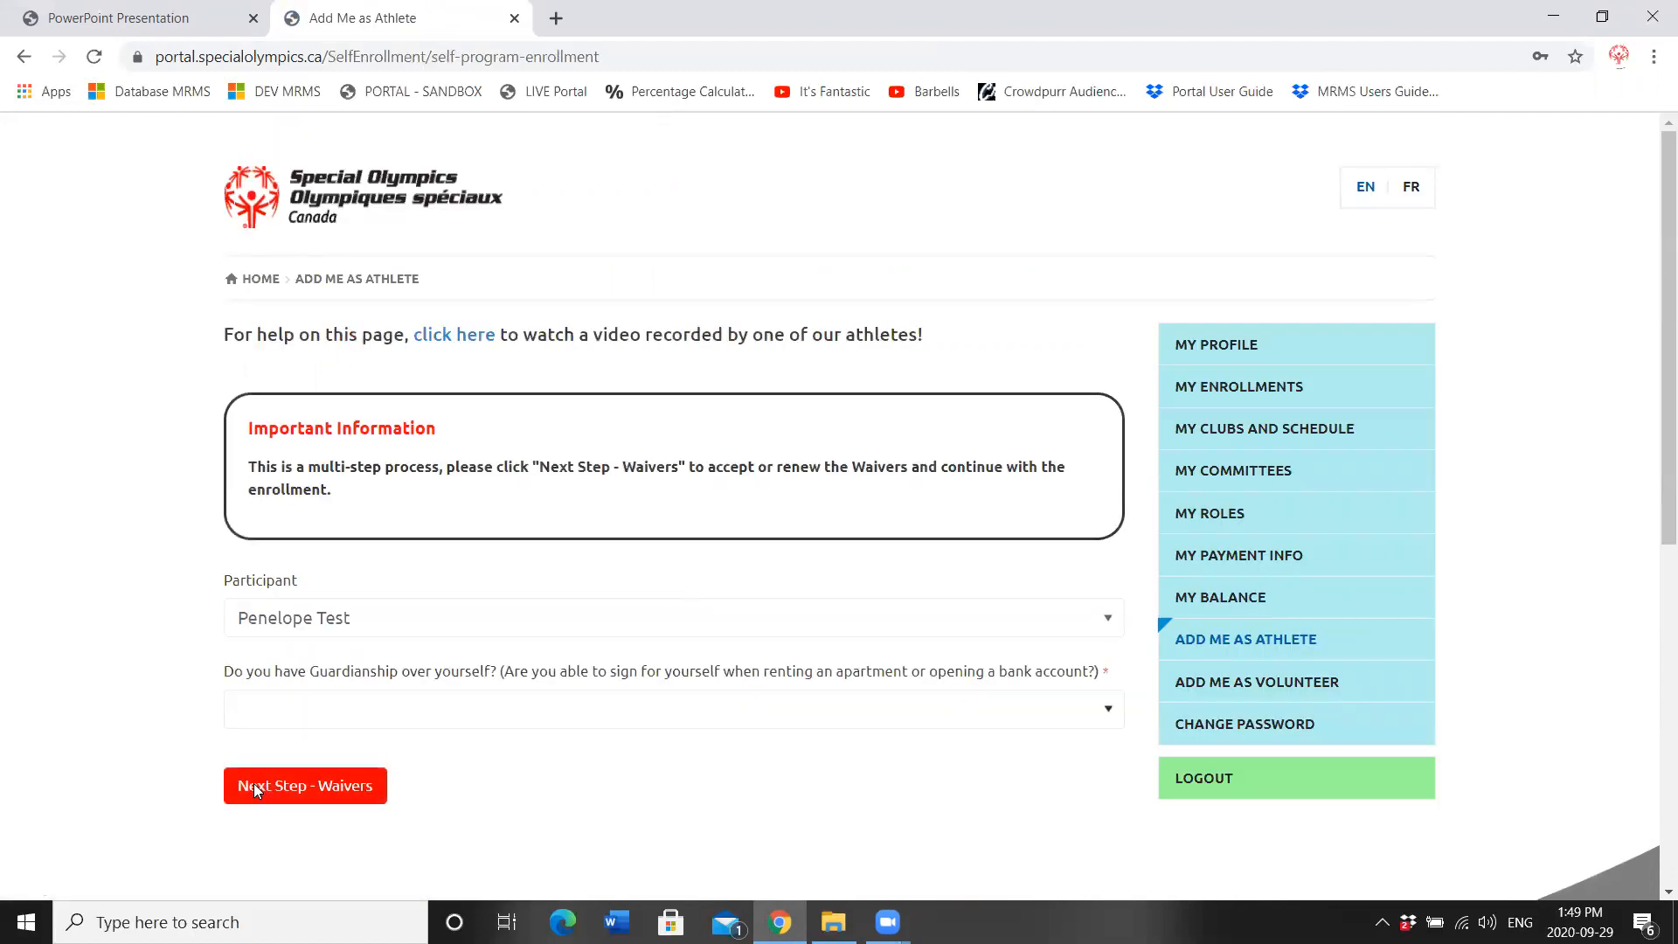
Step: Answer Yes to the guardianship-over-oneself question and continue to the waivers step
left_click(532, 706)
left_click(353, 784)
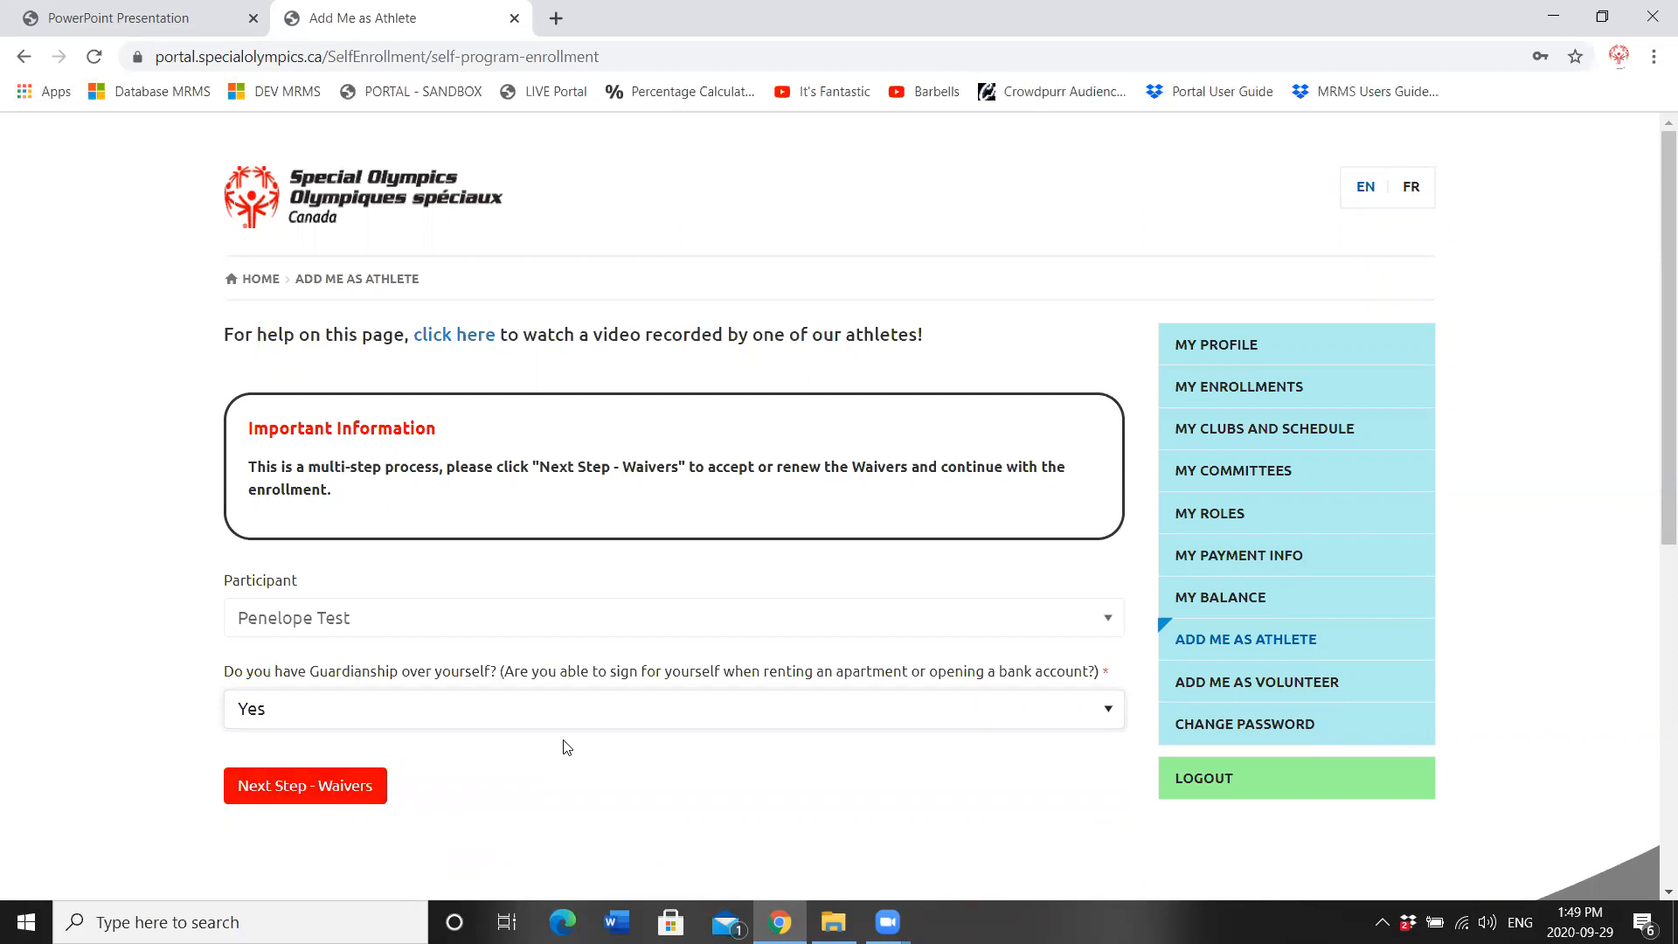
left_click(366, 792)
left_click(366, 792)
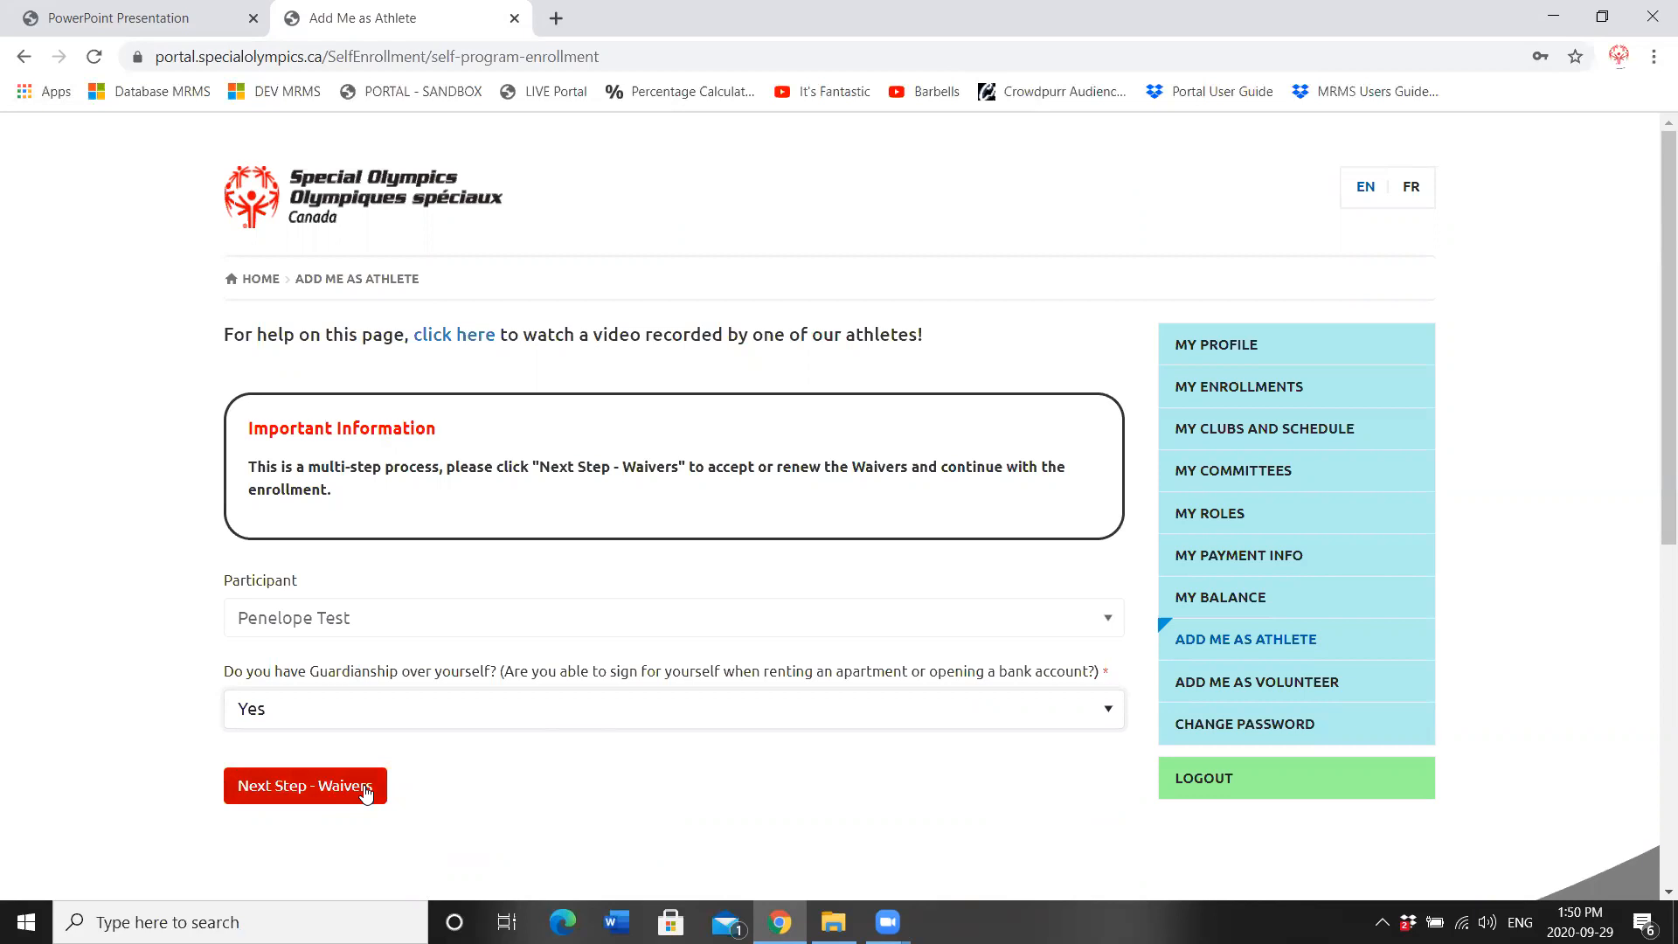
left_click(366, 793)
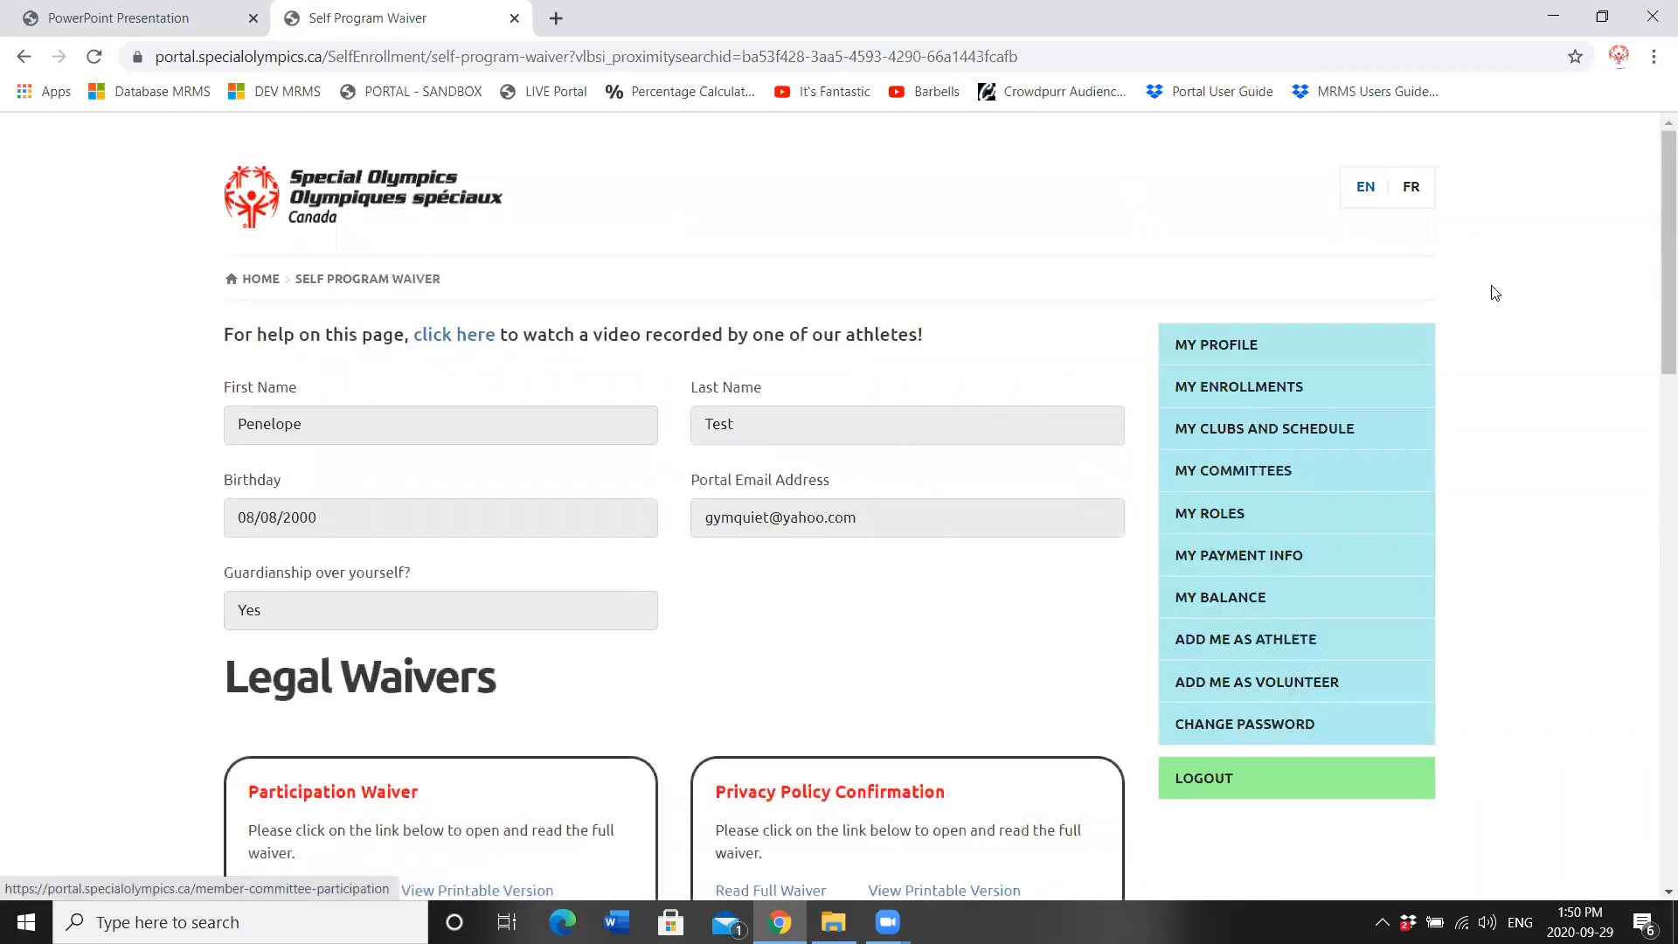
Step: Read the full participation waiver and answer Yes to agree to it
scroll(1654, 245, "down", 3)
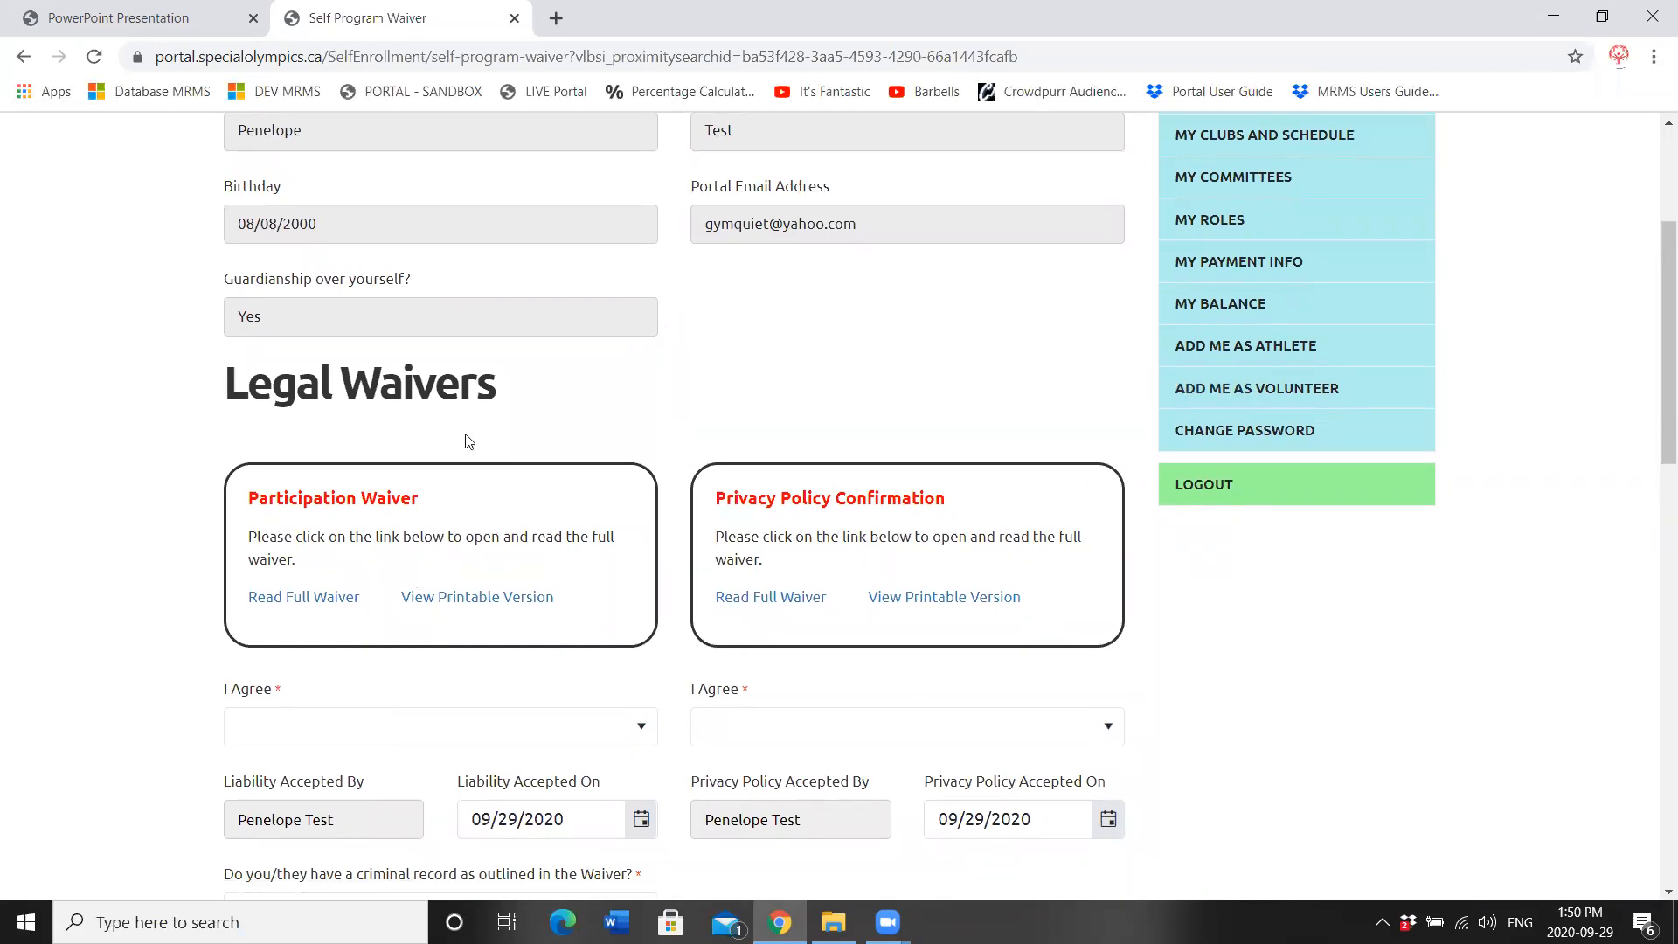
left_click(310, 599)
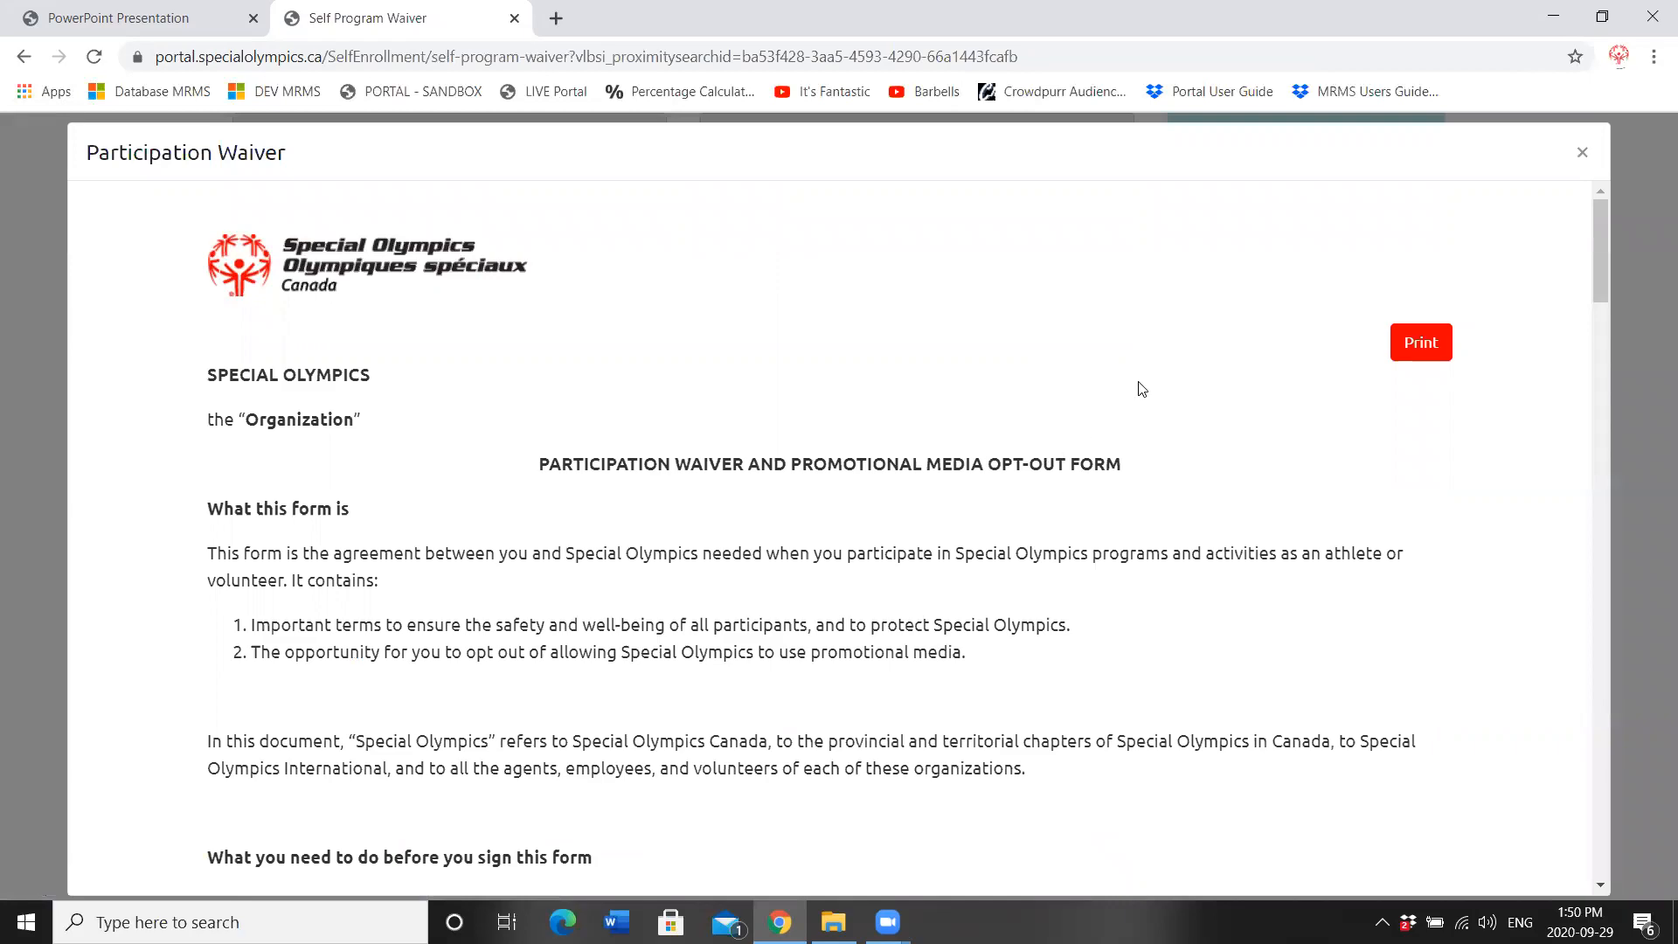
mouse_move(1593, 265)
left_mouse_down()
mouse_move(1620, 702)
mouse_move(1590, 215)
left_mouse_up()
left_click(1581, 152)
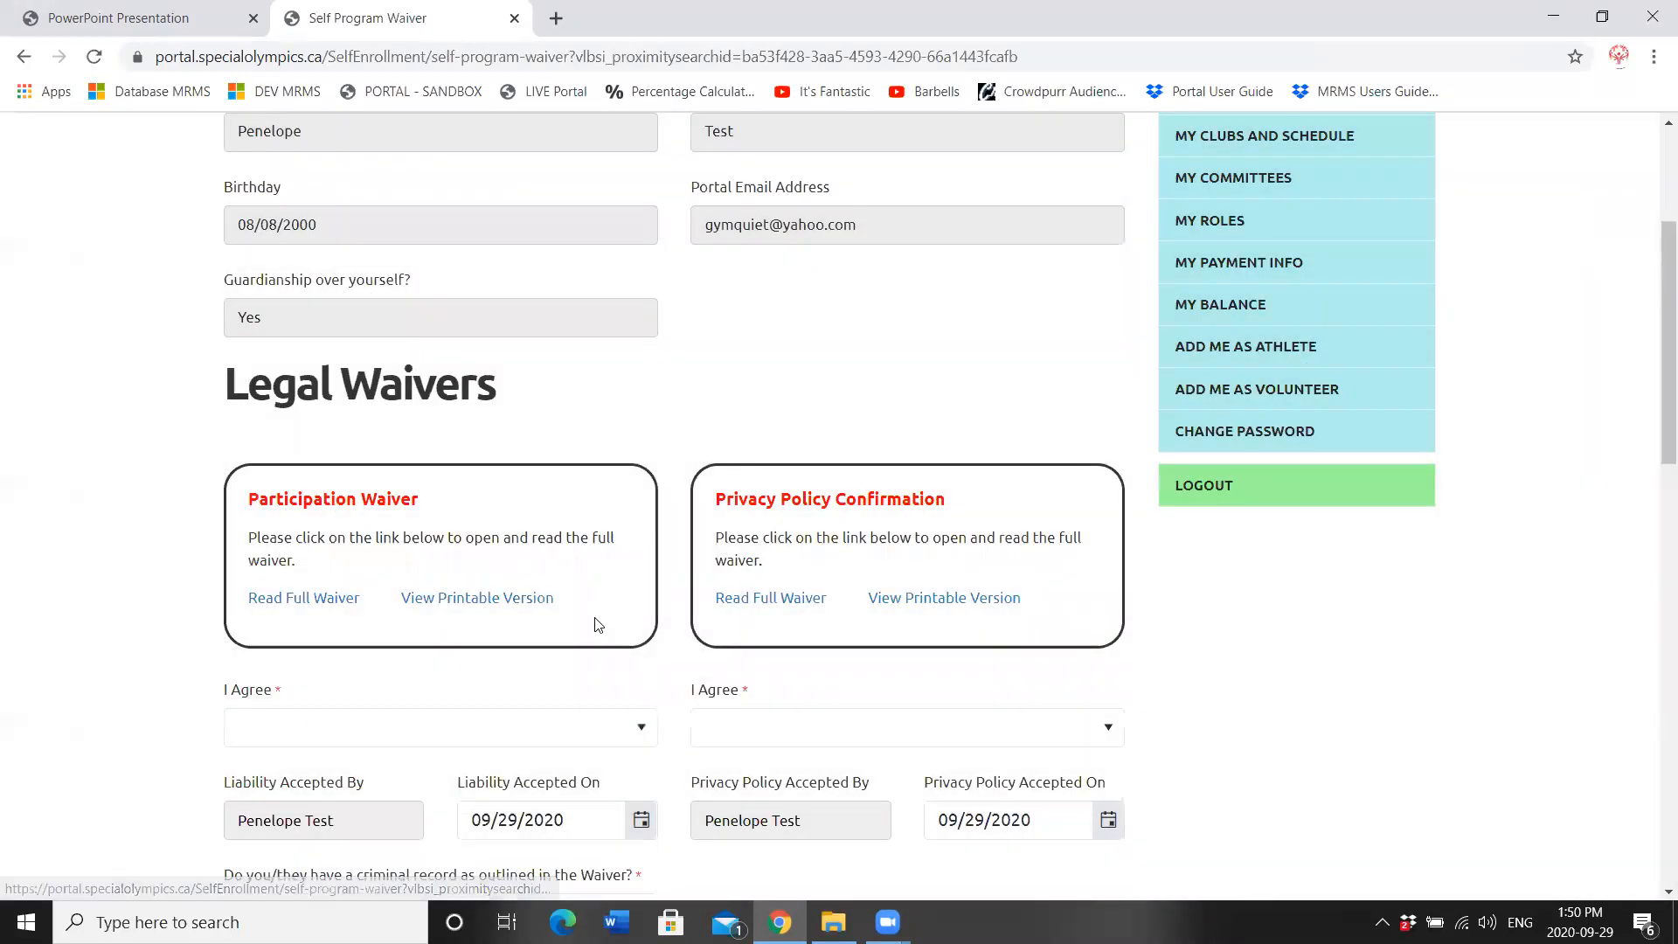
left_click(281, 740)
left_click(265, 796)
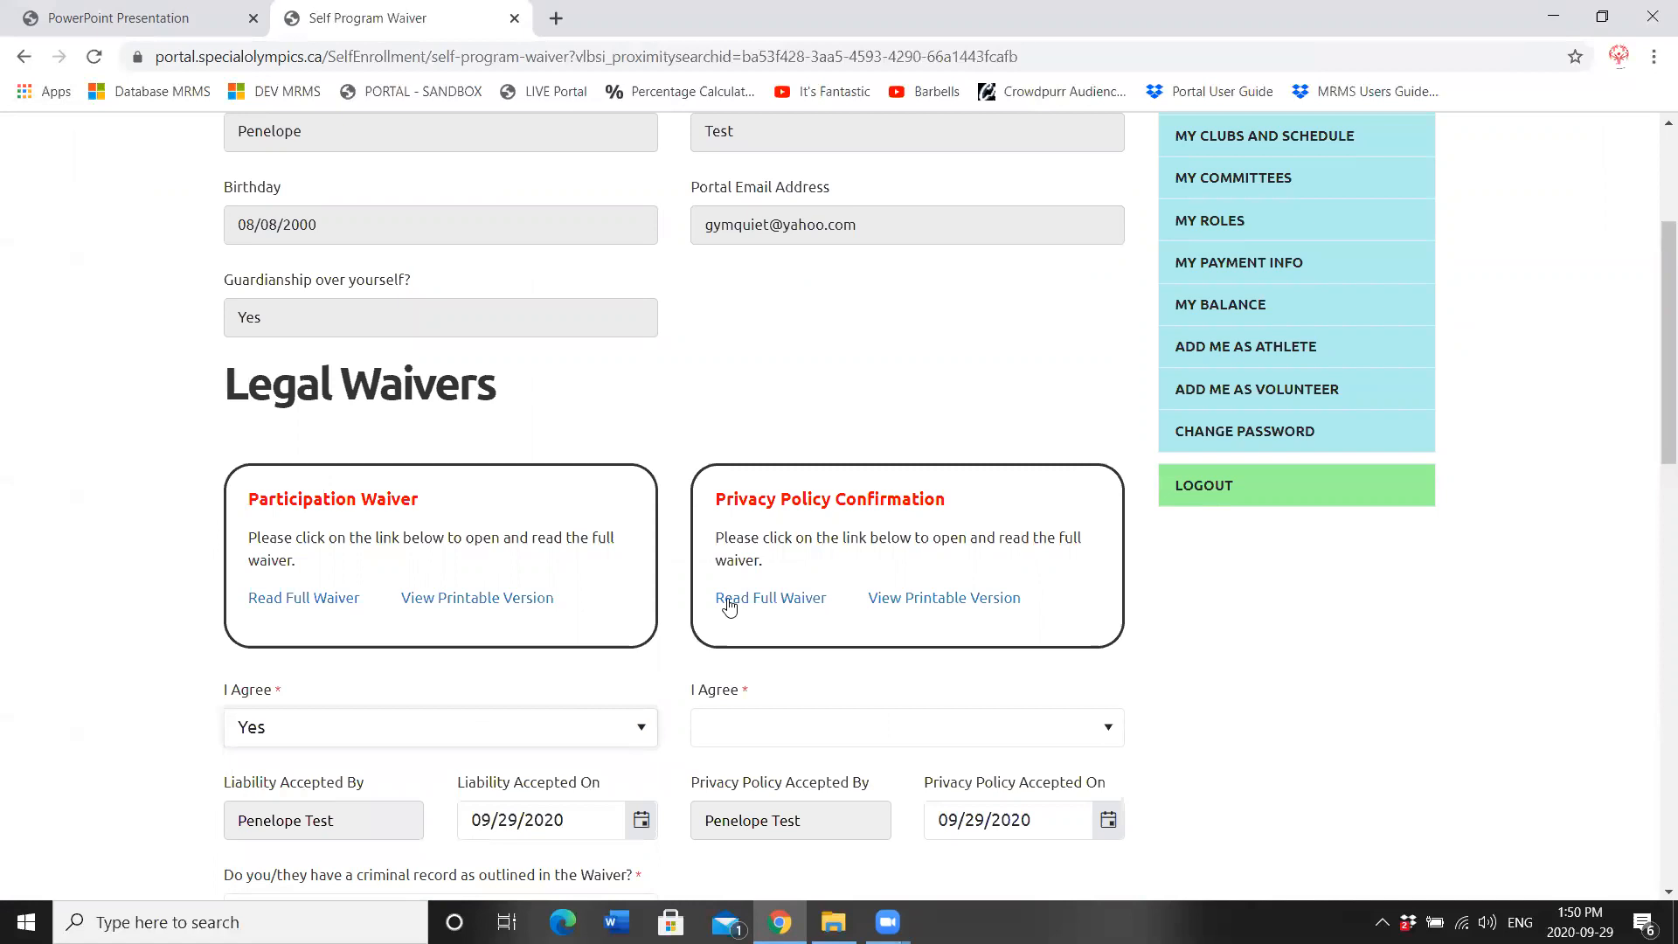
Step: Read the full privacy policy and answer Yes to agree to it
left_click(769, 599)
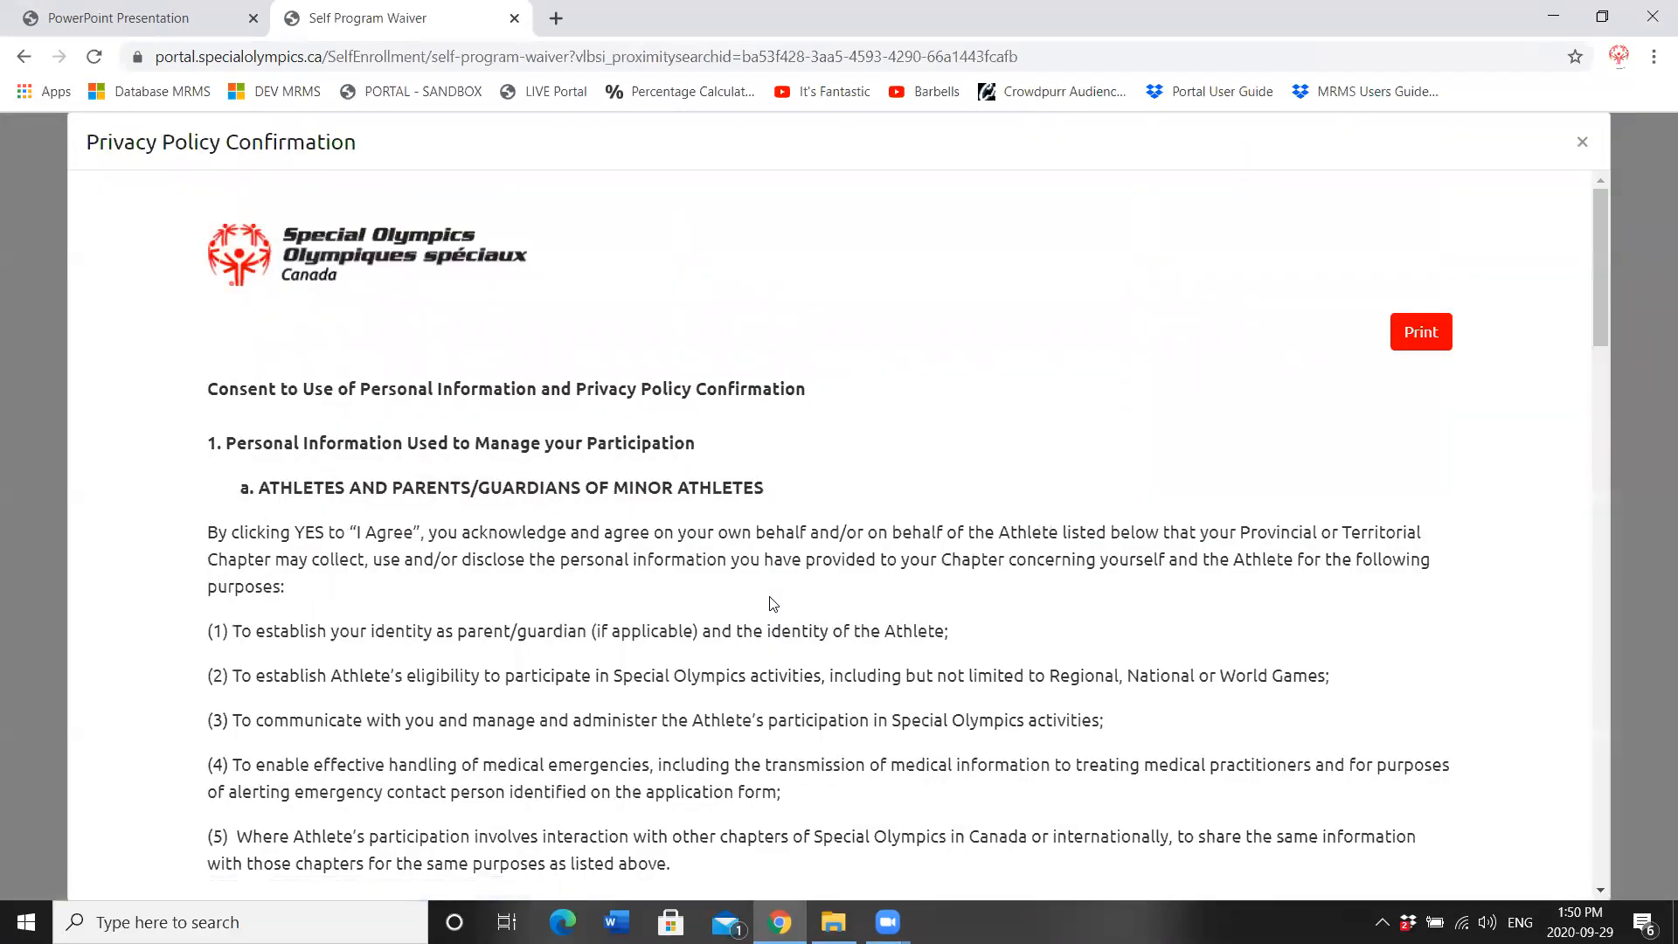
mouse_move(1602, 215)
left_mouse_down()
mouse_move(1589, 654)
mouse_move(1577, 196)
left_mouse_up()
left_click(1583, 144)
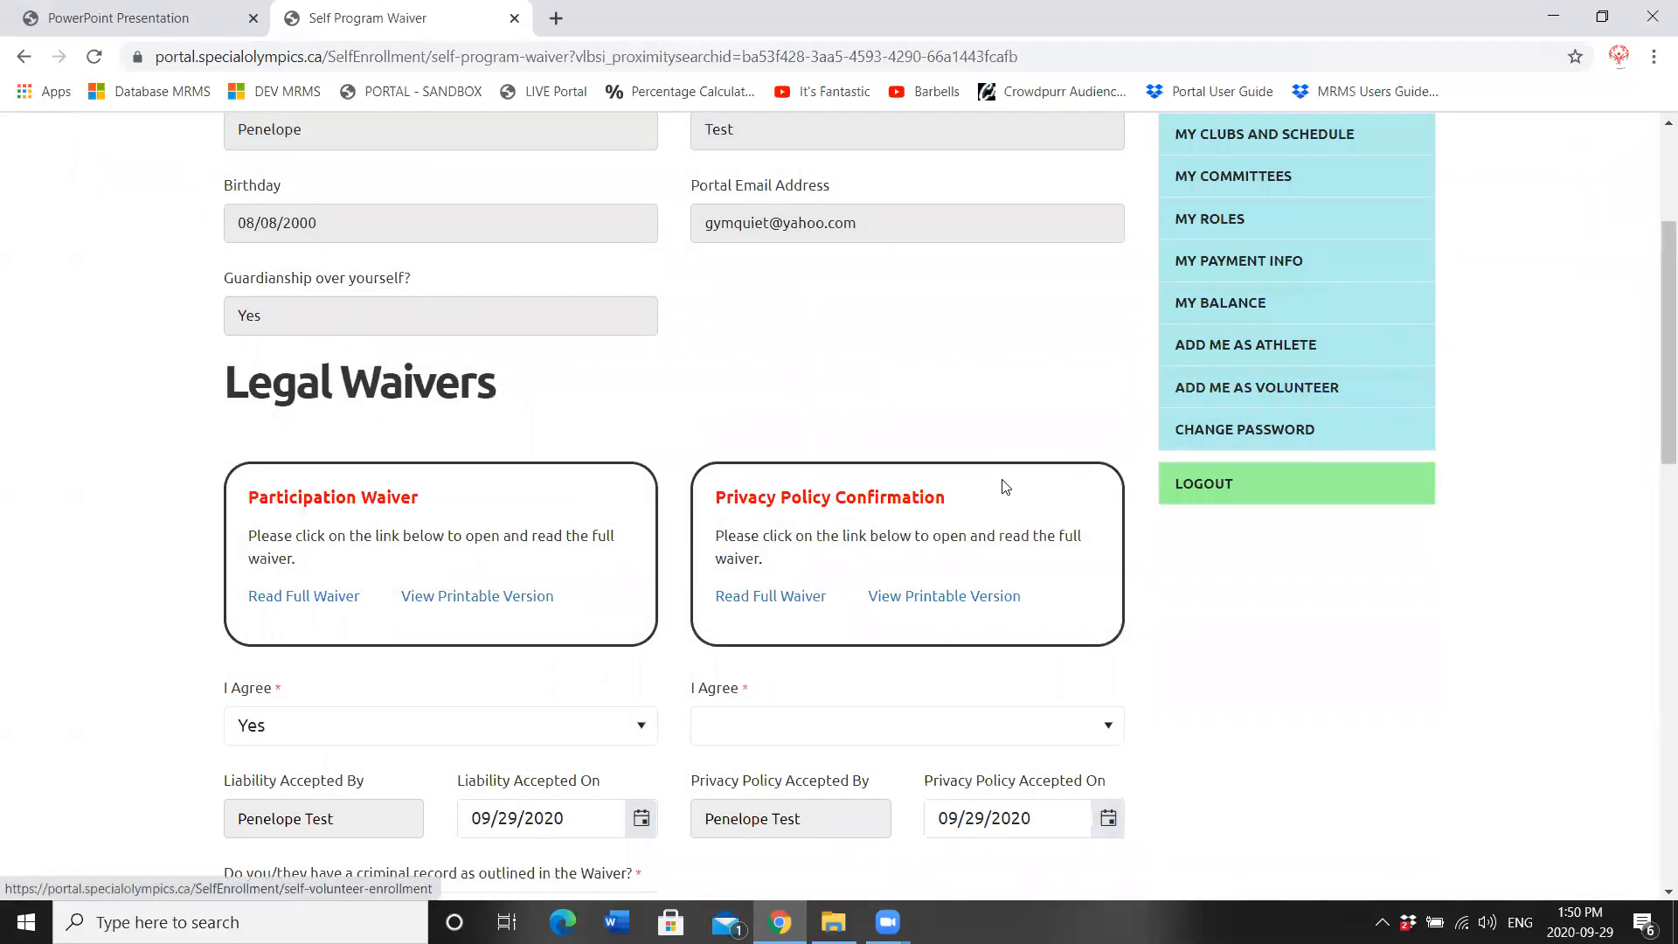
left_click(736, 734)
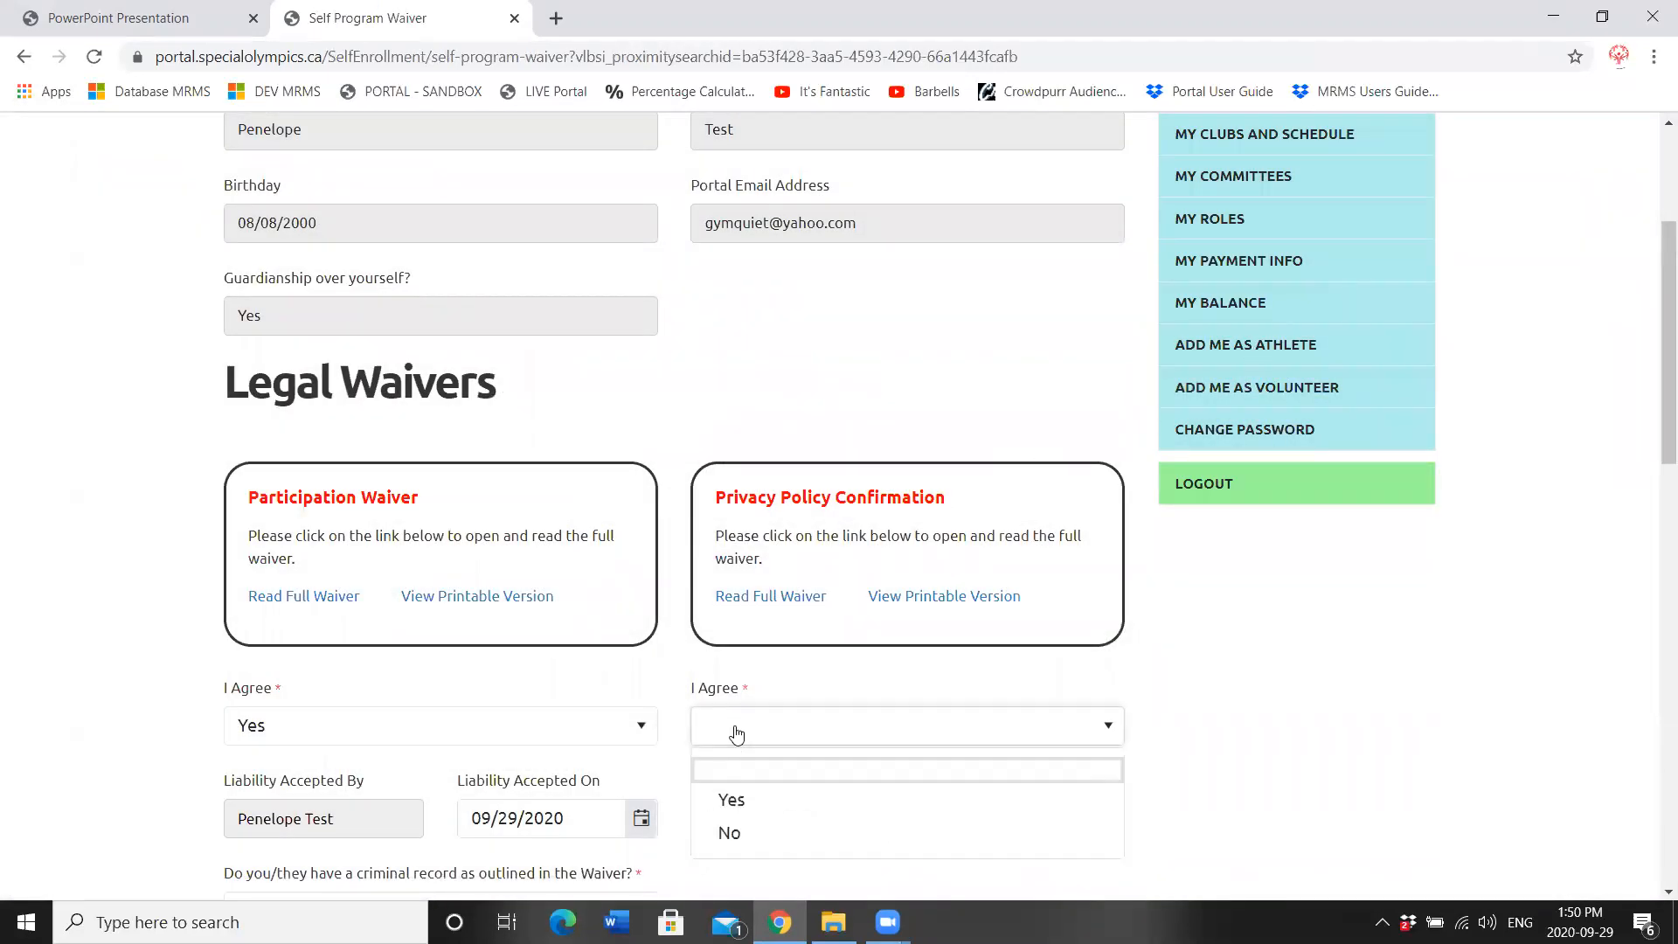
left_click(726, 791)
Step: Answer No to the criminal record question
left_click_drag(1653, 349, 1650, 493)
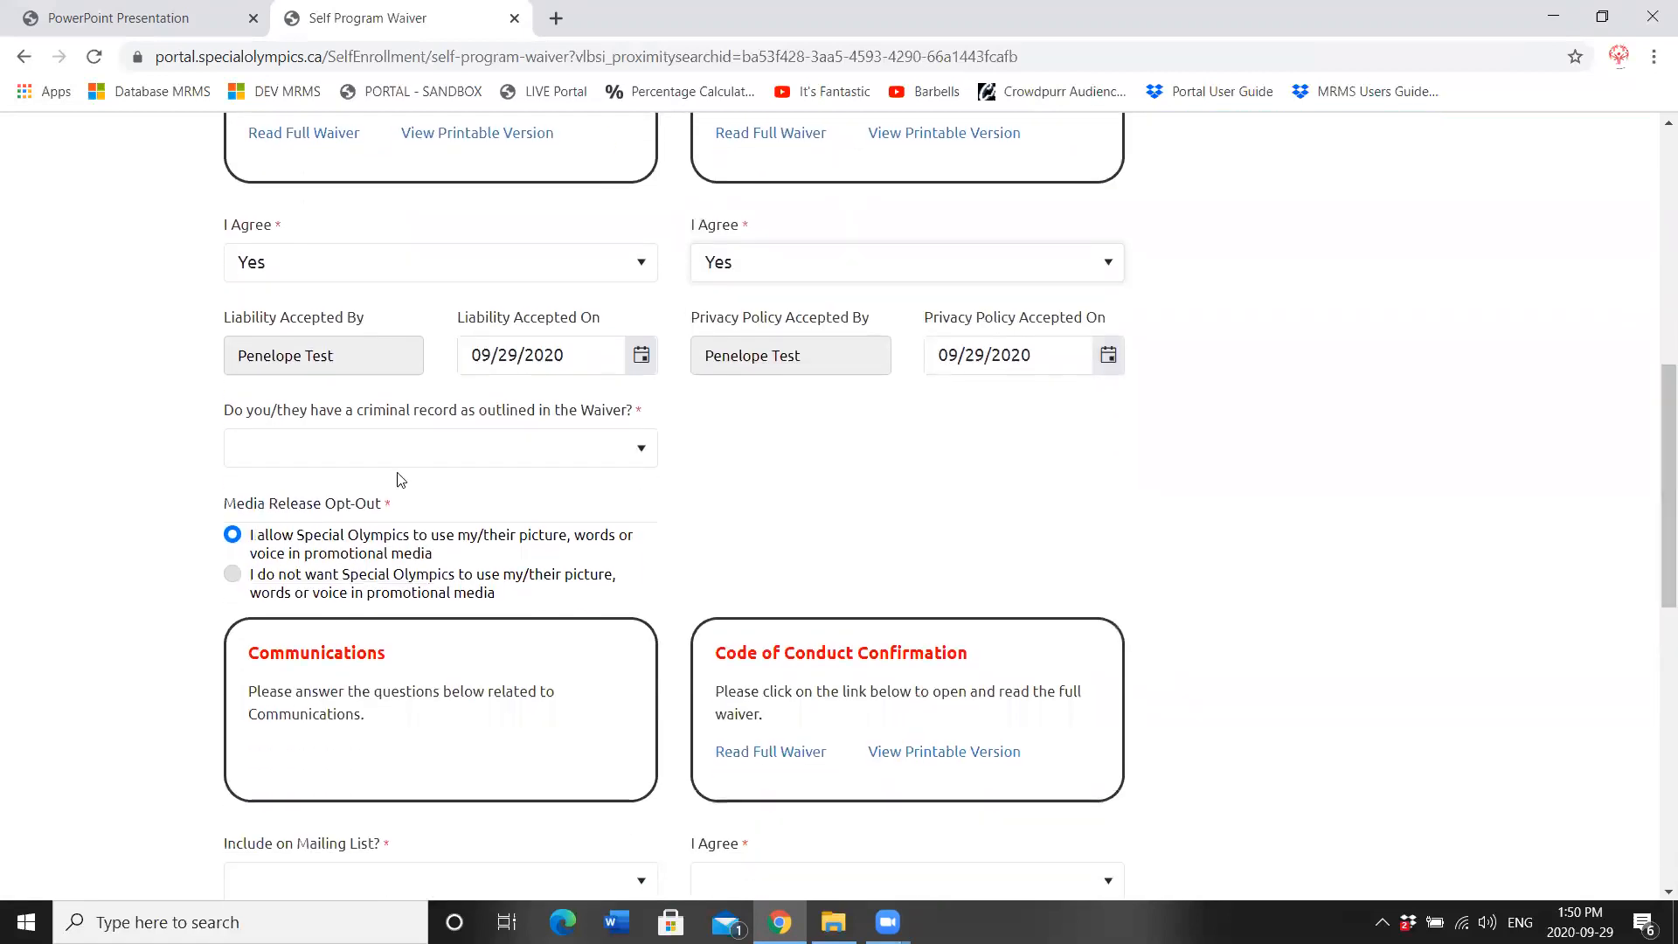
left_click(329, 459)
left_click(330, 459)
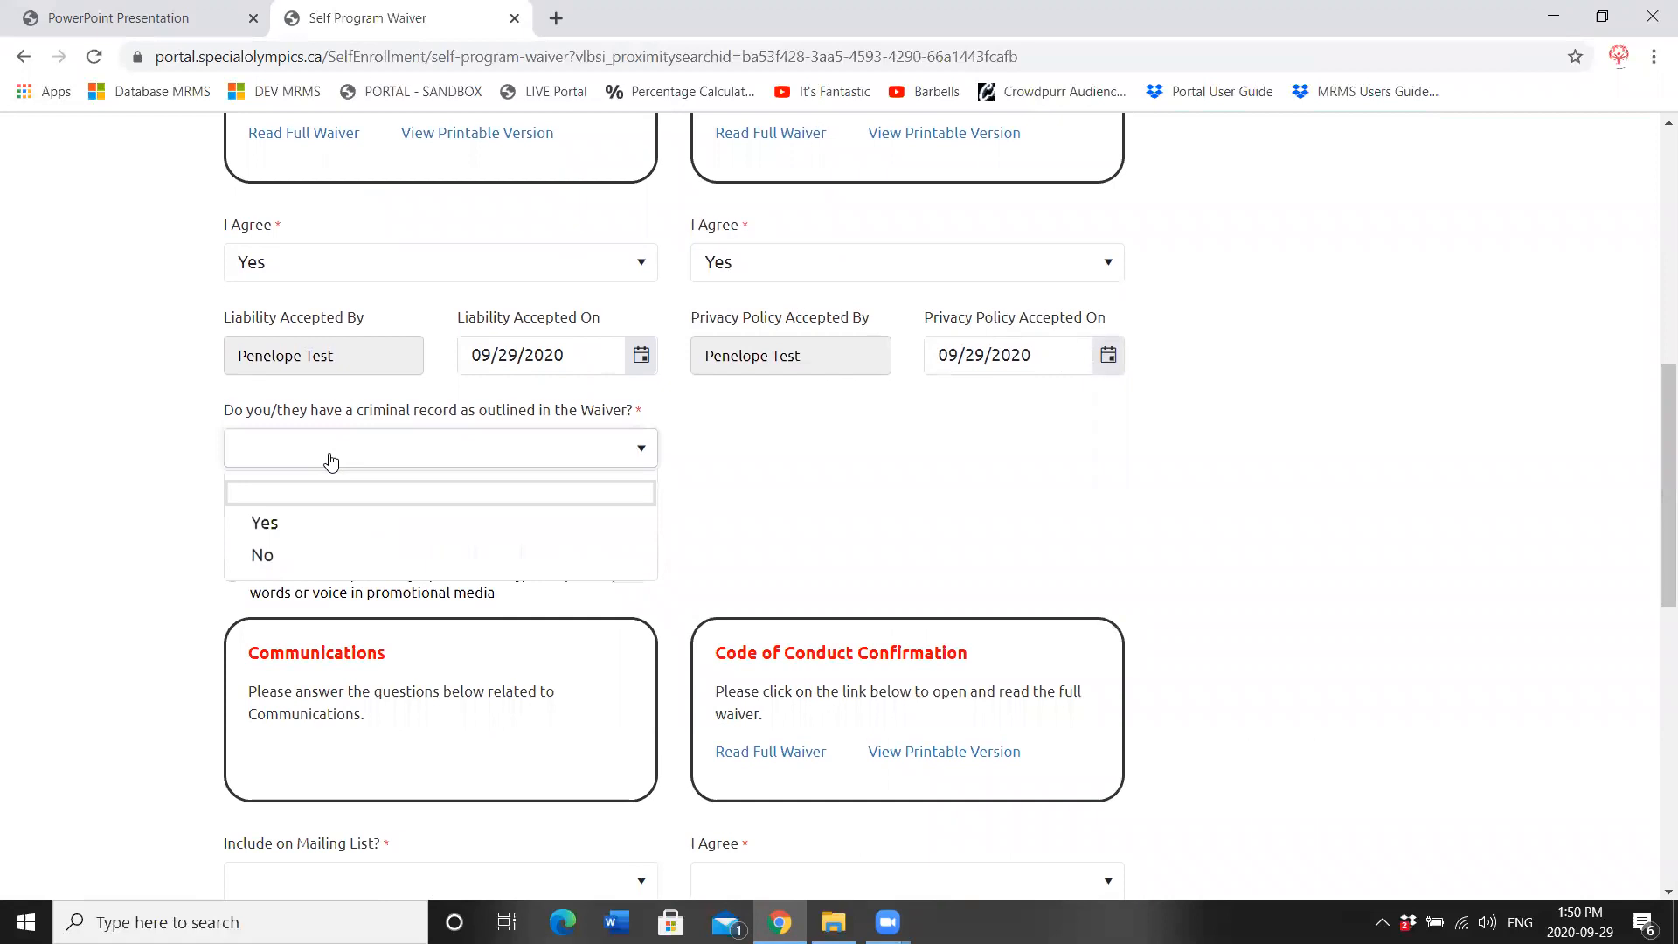
left_click(276, 567)
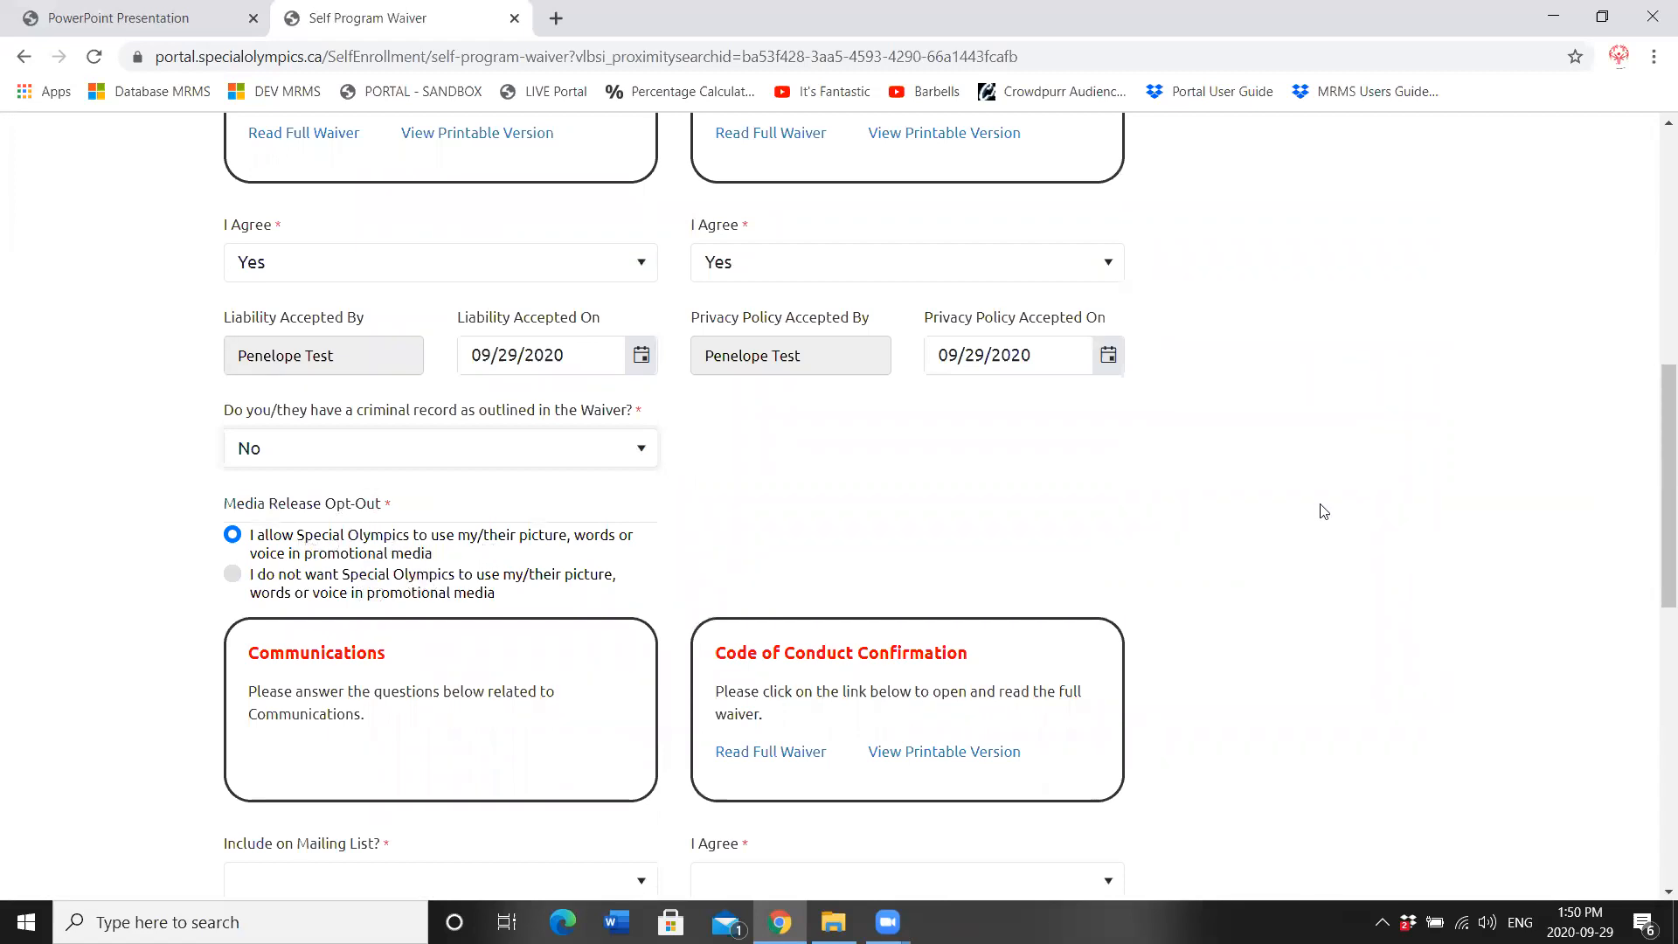
left_click_drag(1654, 453, 1655, 554)
Step: Set Include on Mailing List and Allow to Contact about membership to Yes
mouse_move(411, 548)
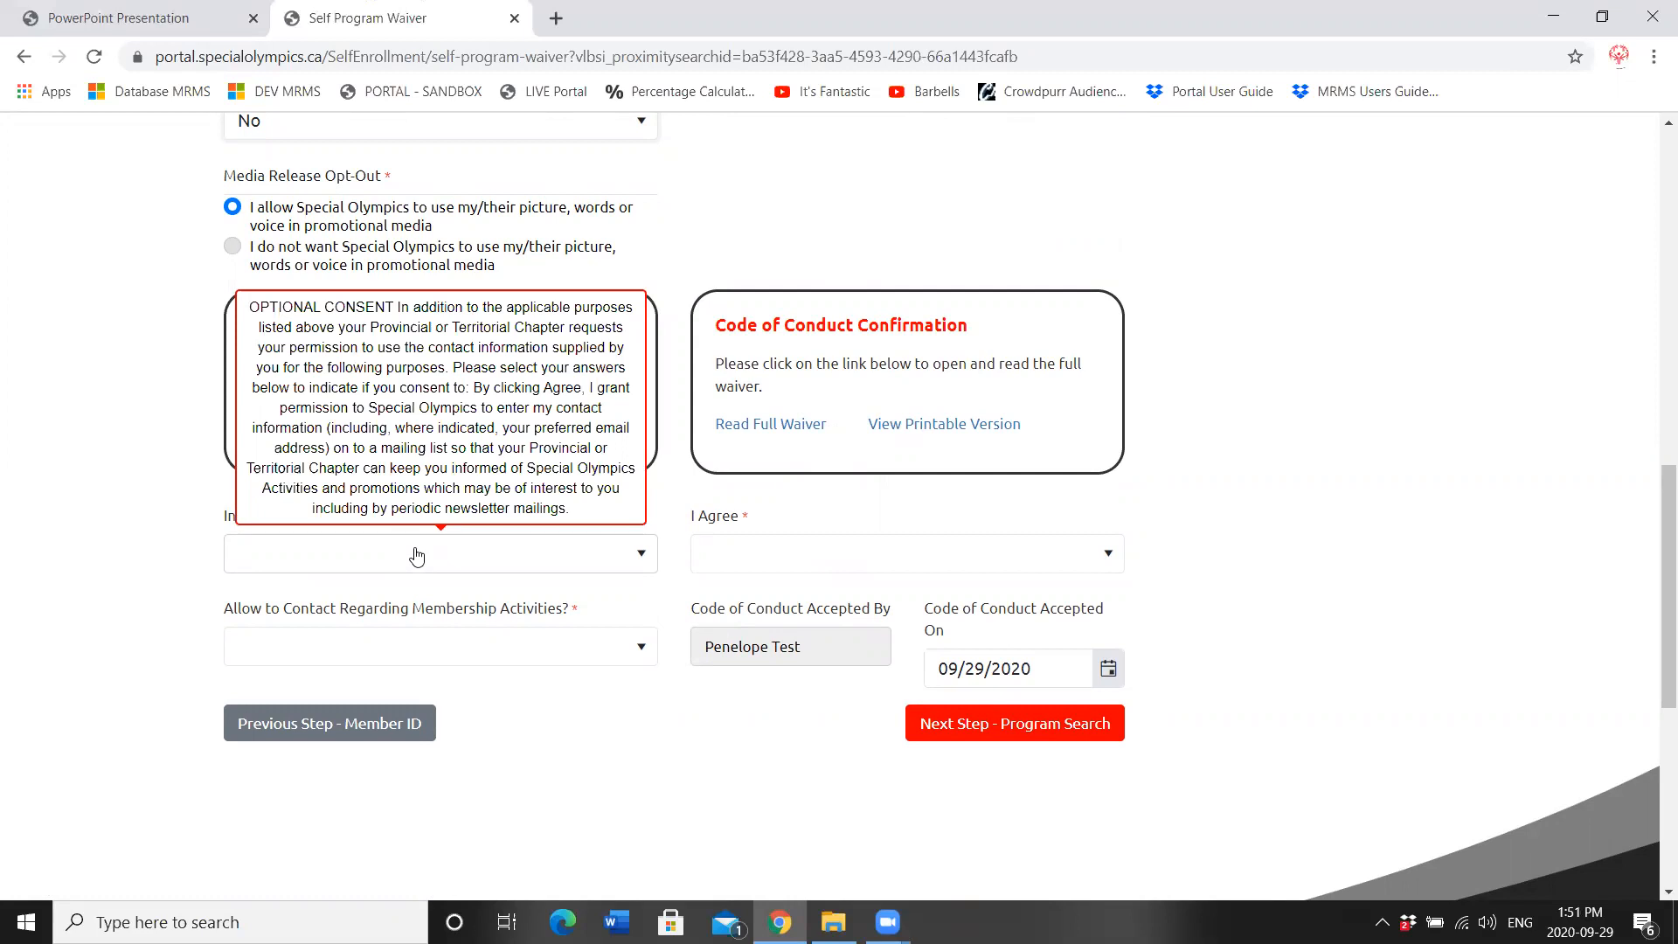
left_click(247, 559)
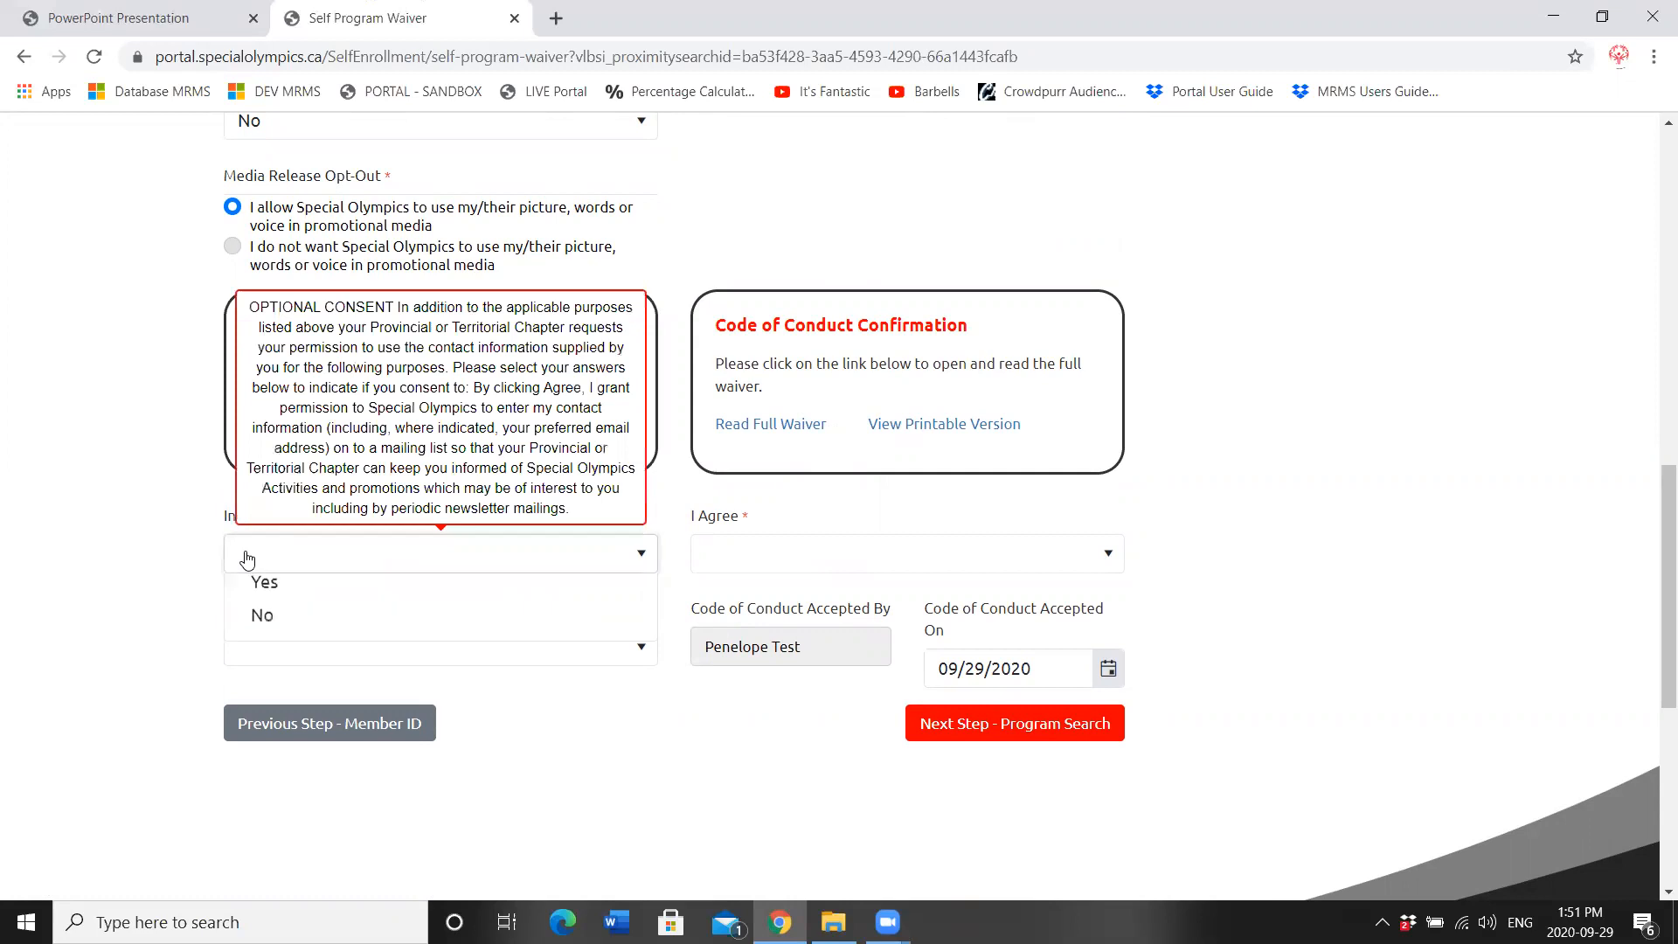
left_click(262, 627)
left_click(323, 661)
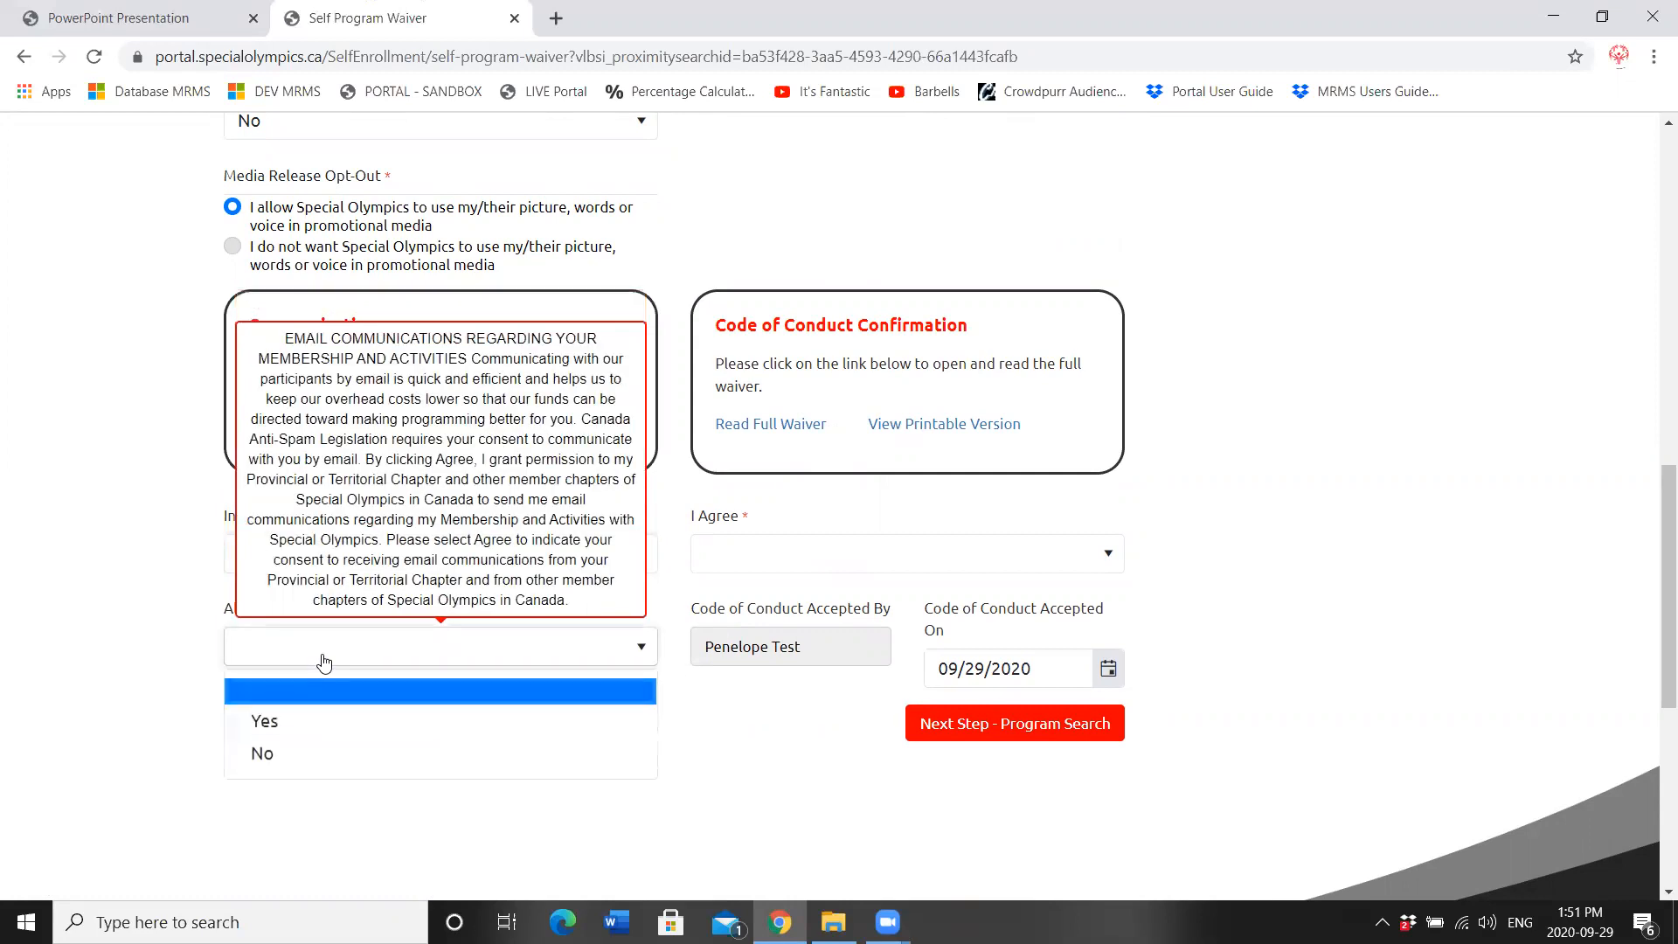
left_click(265, 721)
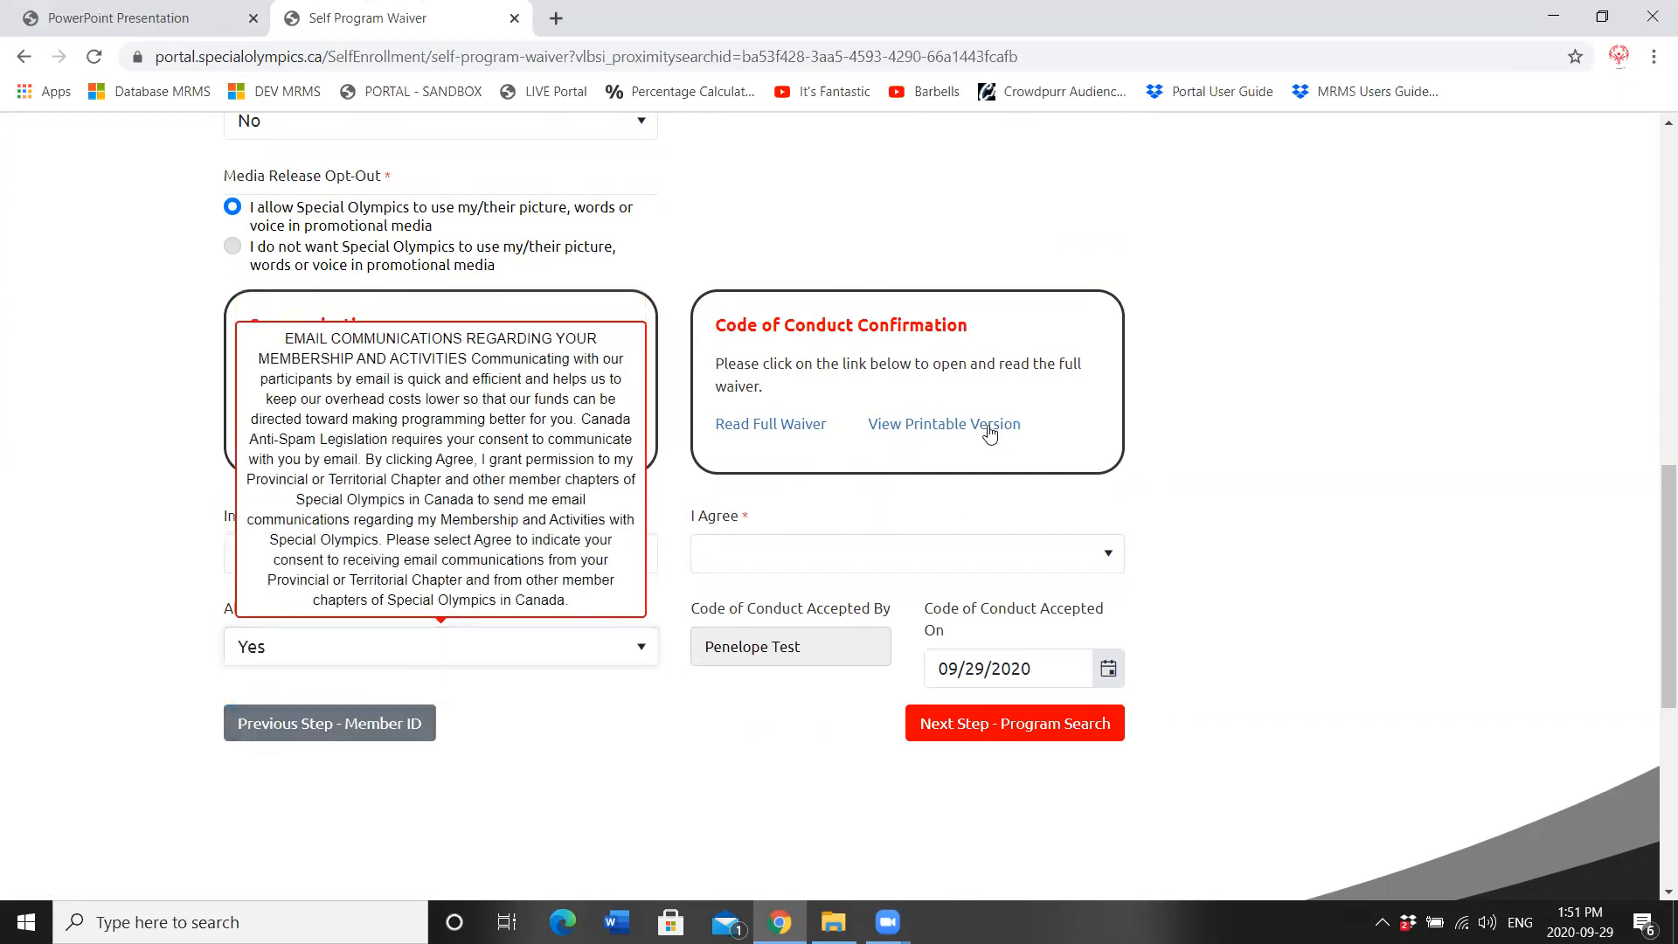
Step: Read the Code of Conduct, agree to it, and continue to program search
left_click(748, 424)
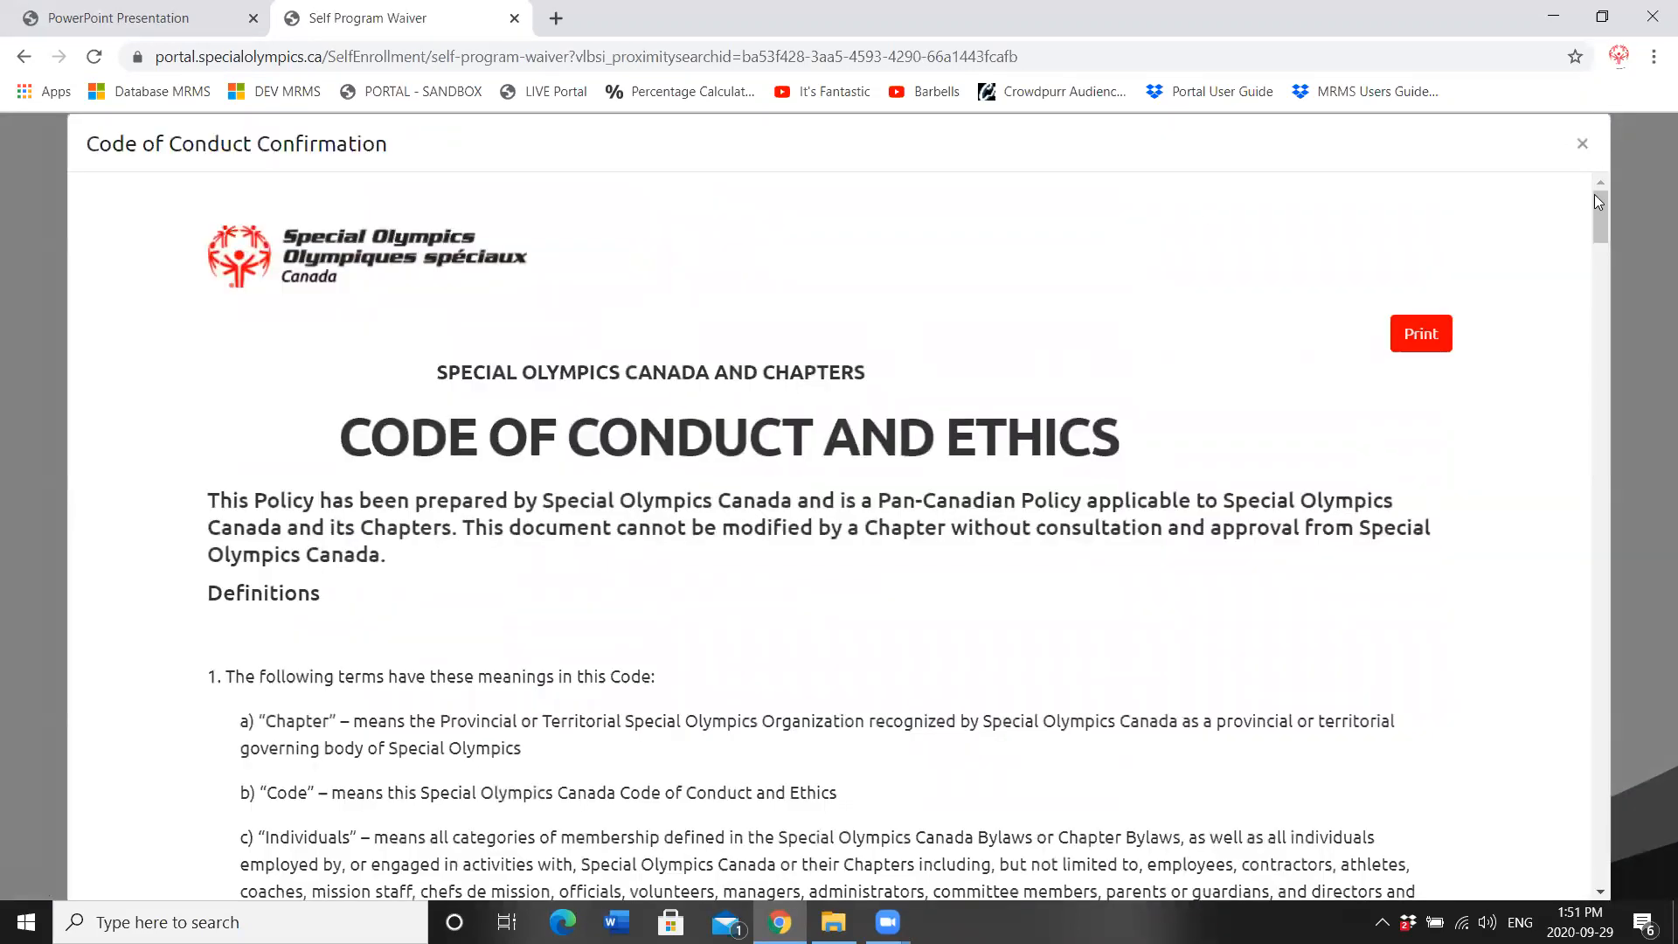
mouse_move(1601, 220)
left_mouse_down()
mouse_move(1584, 599)
mouse_move(1609, 196)
left_mouse_up()
left_click(1581, 143)
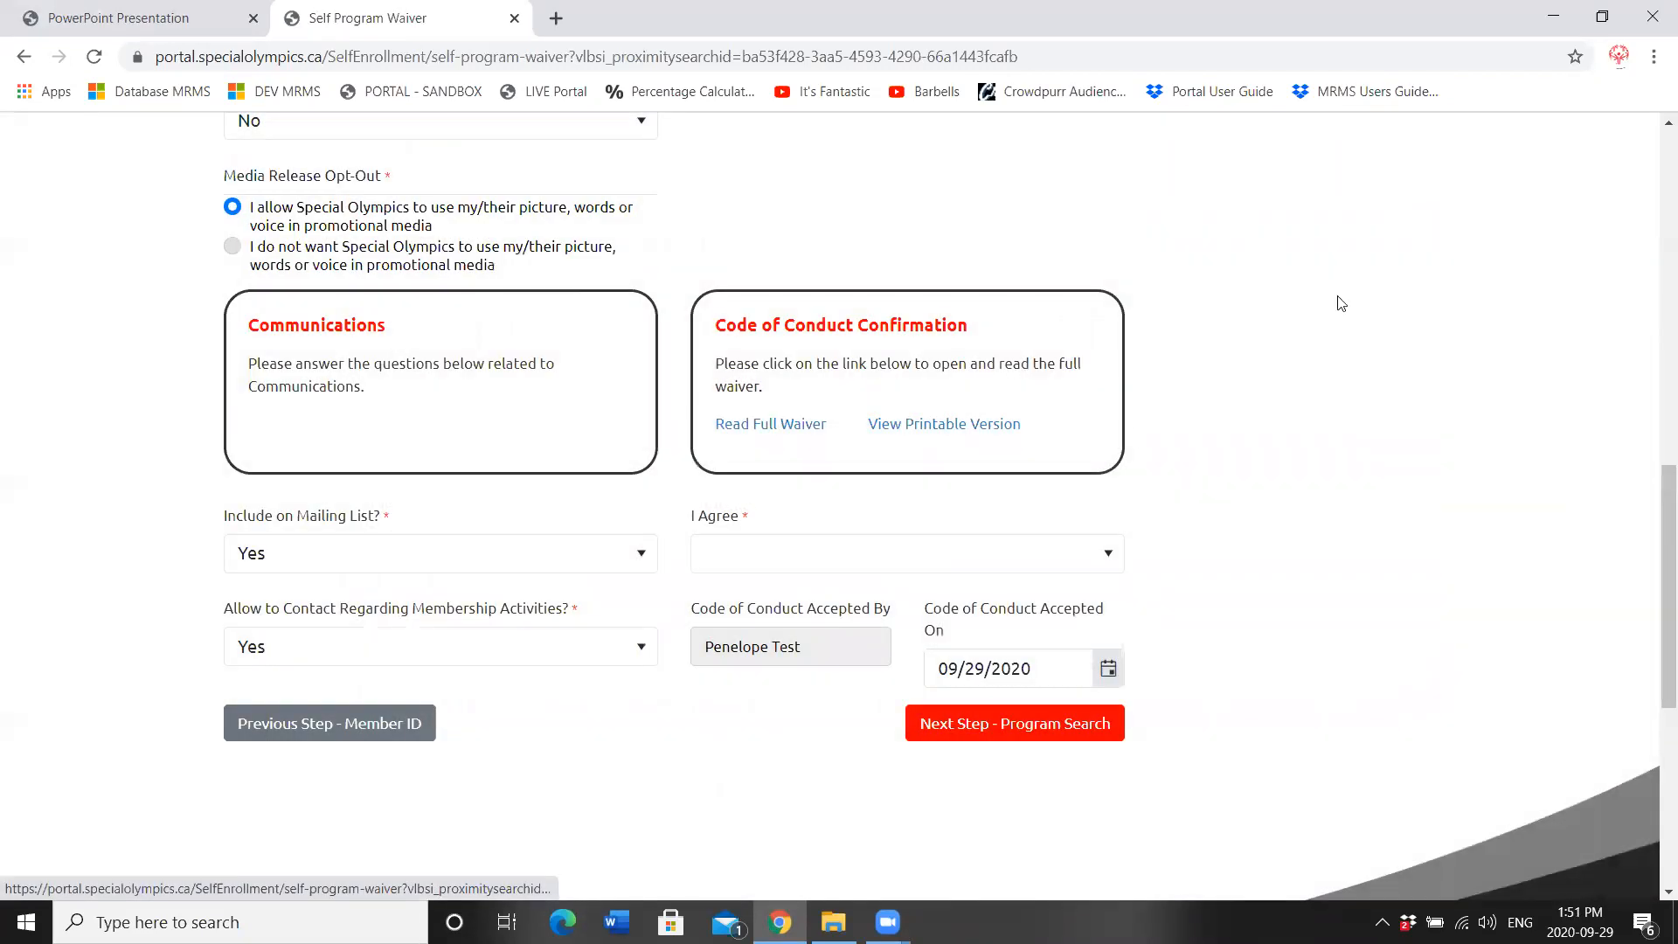
left_click(899, 564)
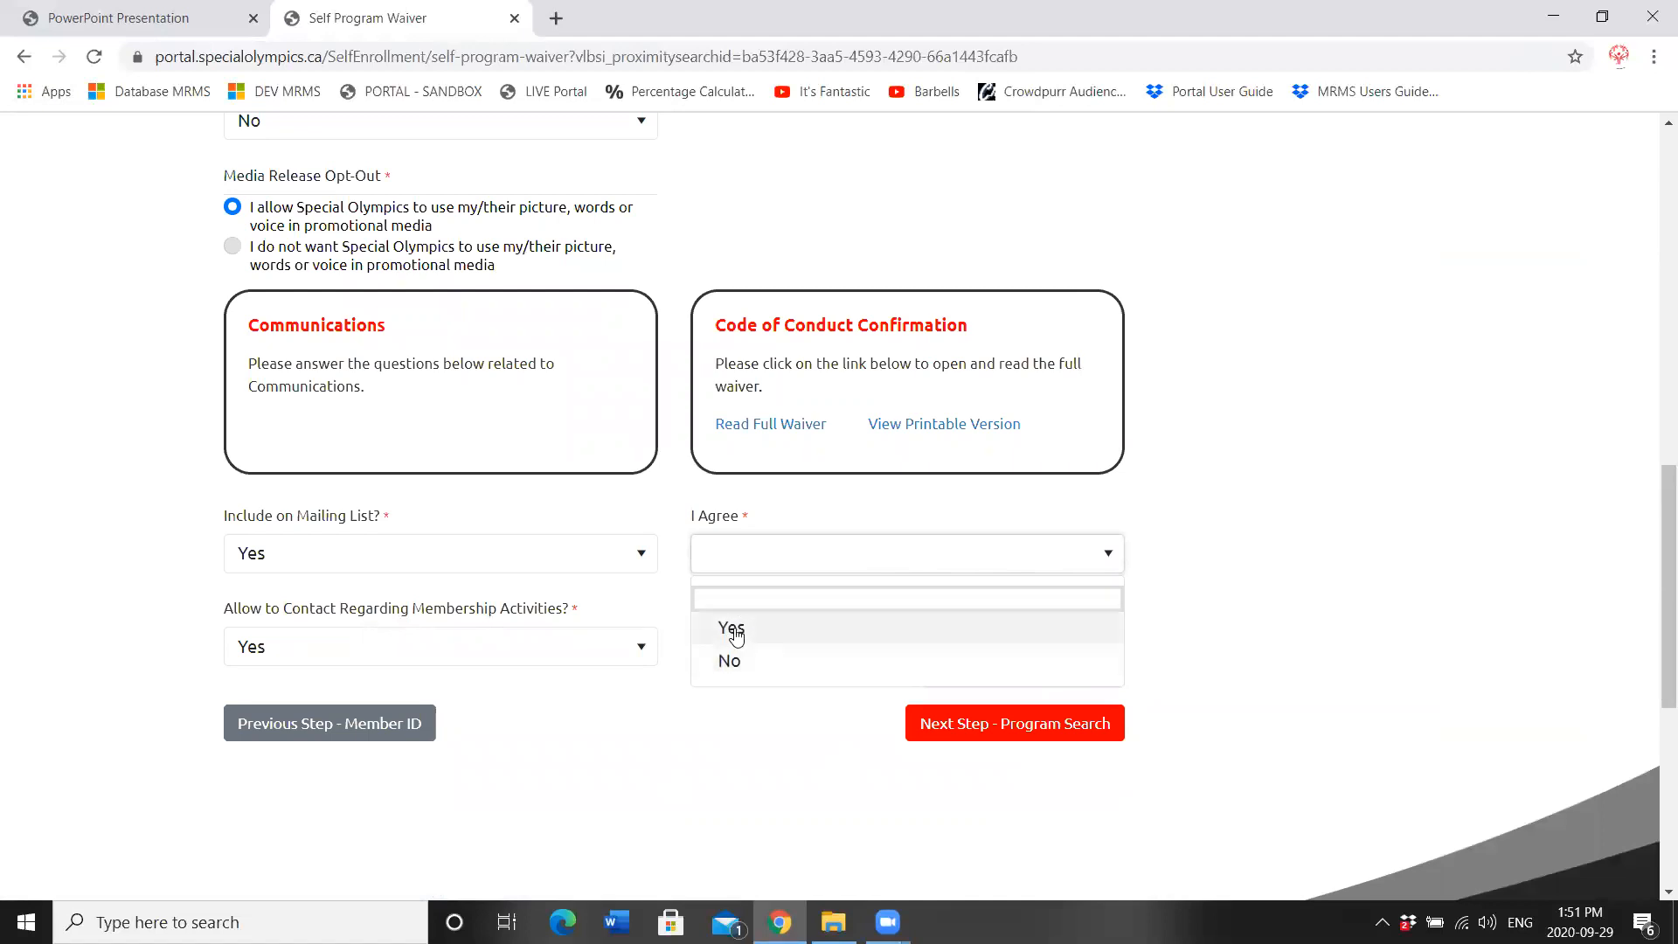
left_click(726, 628)
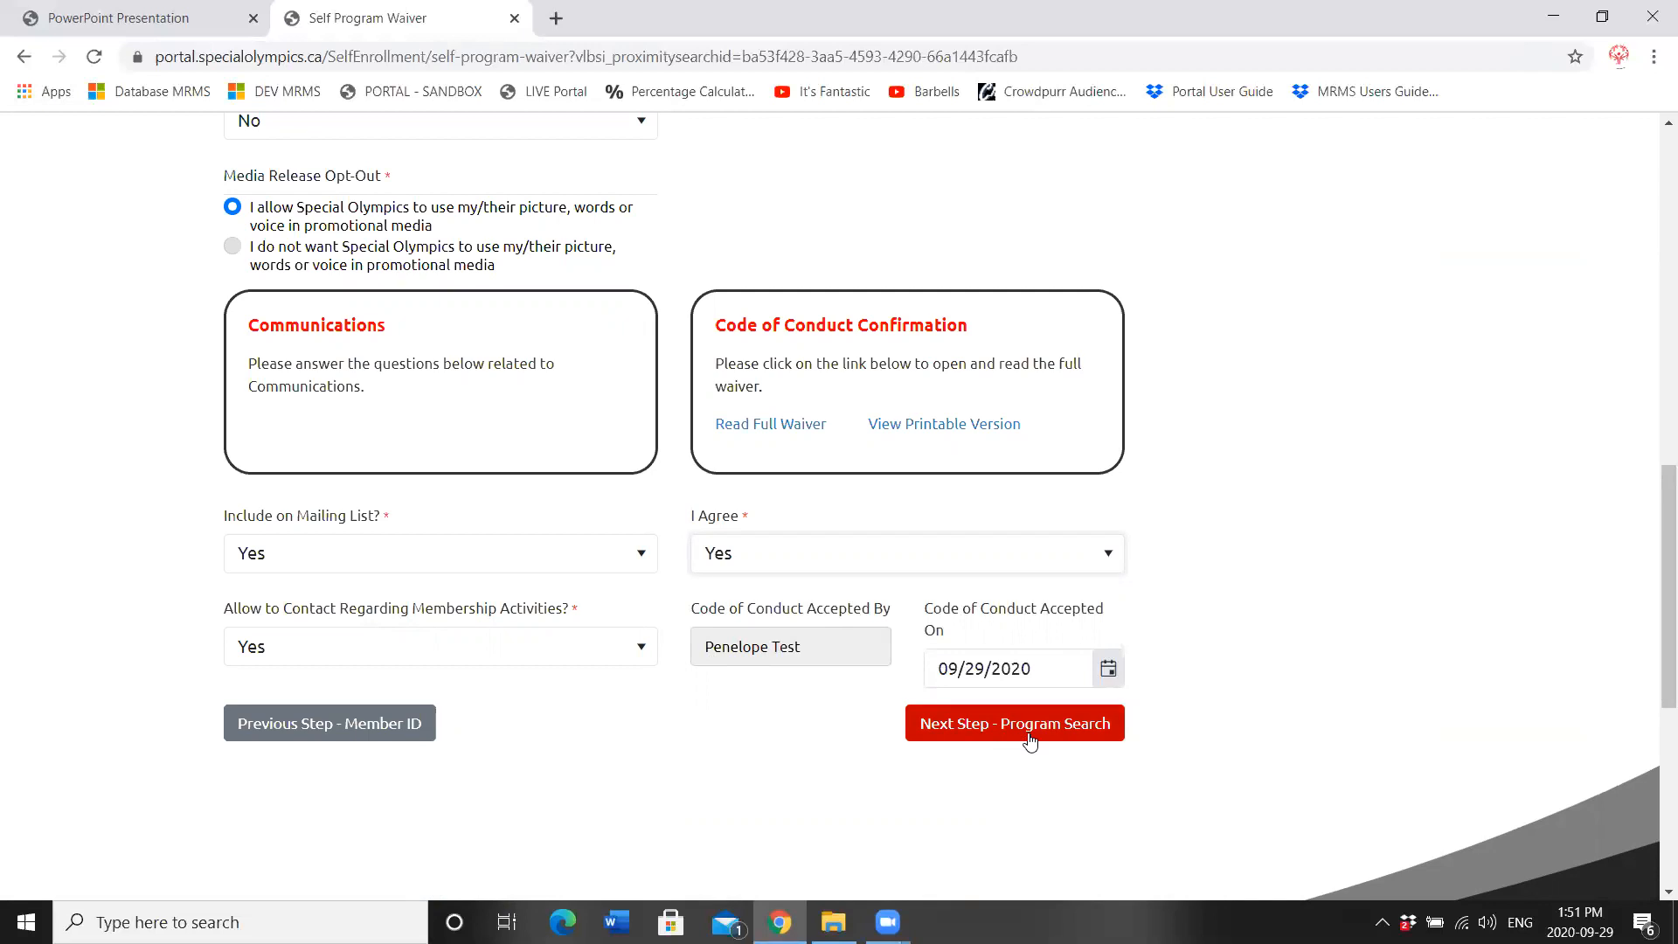
left_click(1030, 741)
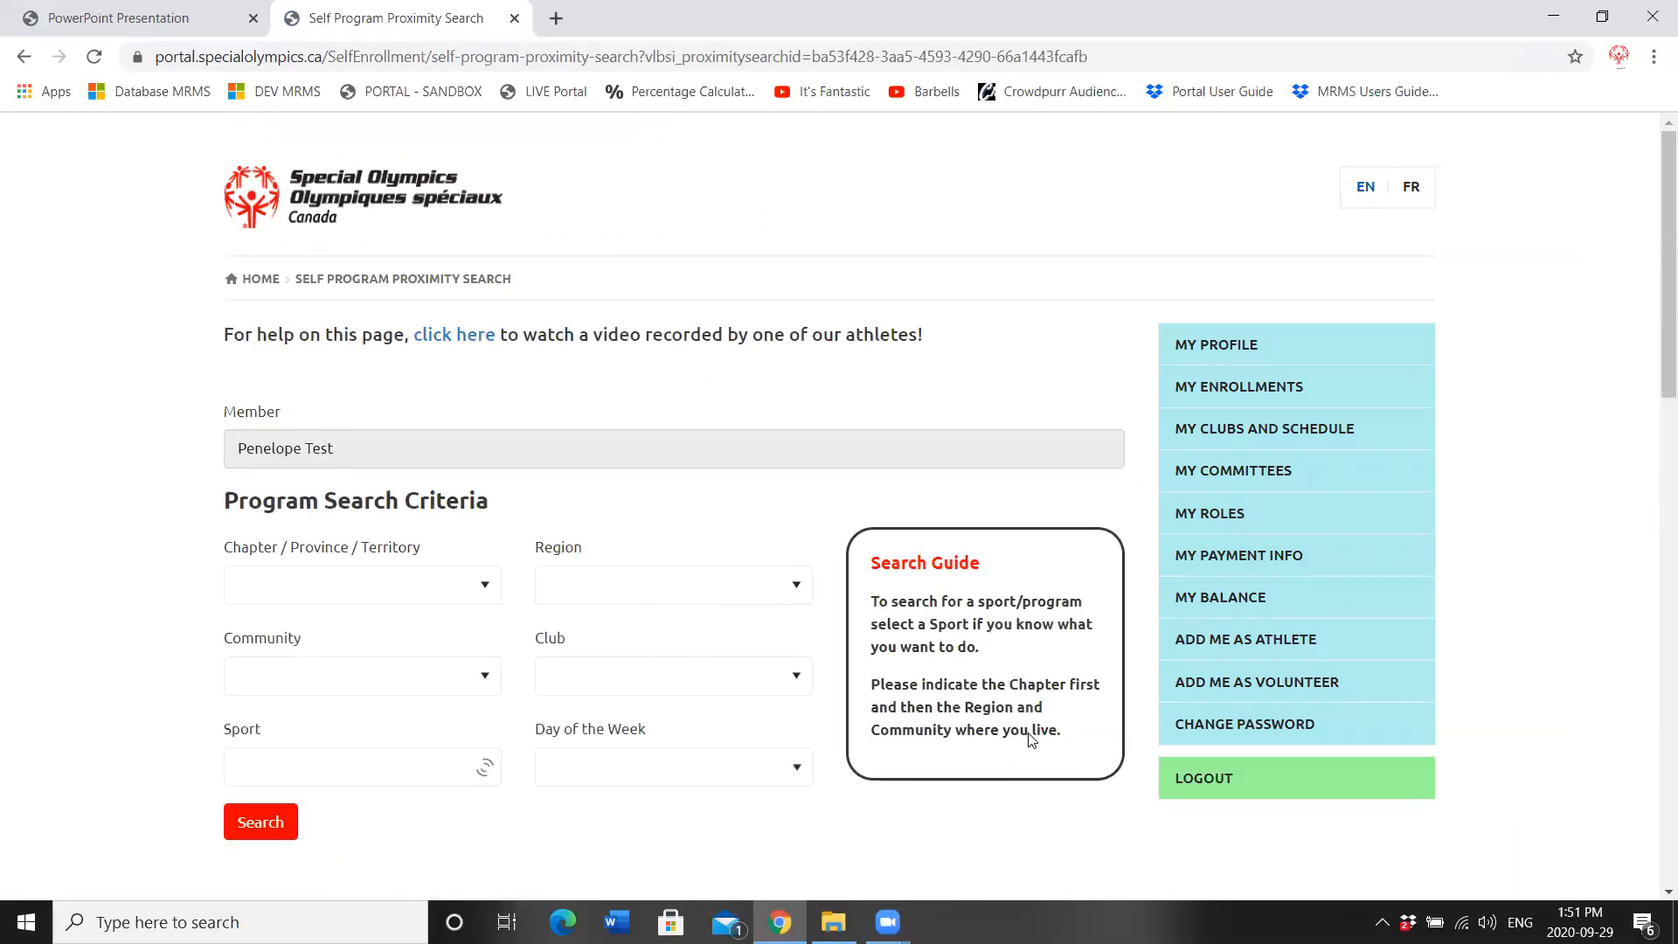
Step: Search with chapter SO Newfoundland & Labrador, Region 2 - Mount Pearl/South, community CBS, revealing three $0.00 programs
left_click(359, 598)
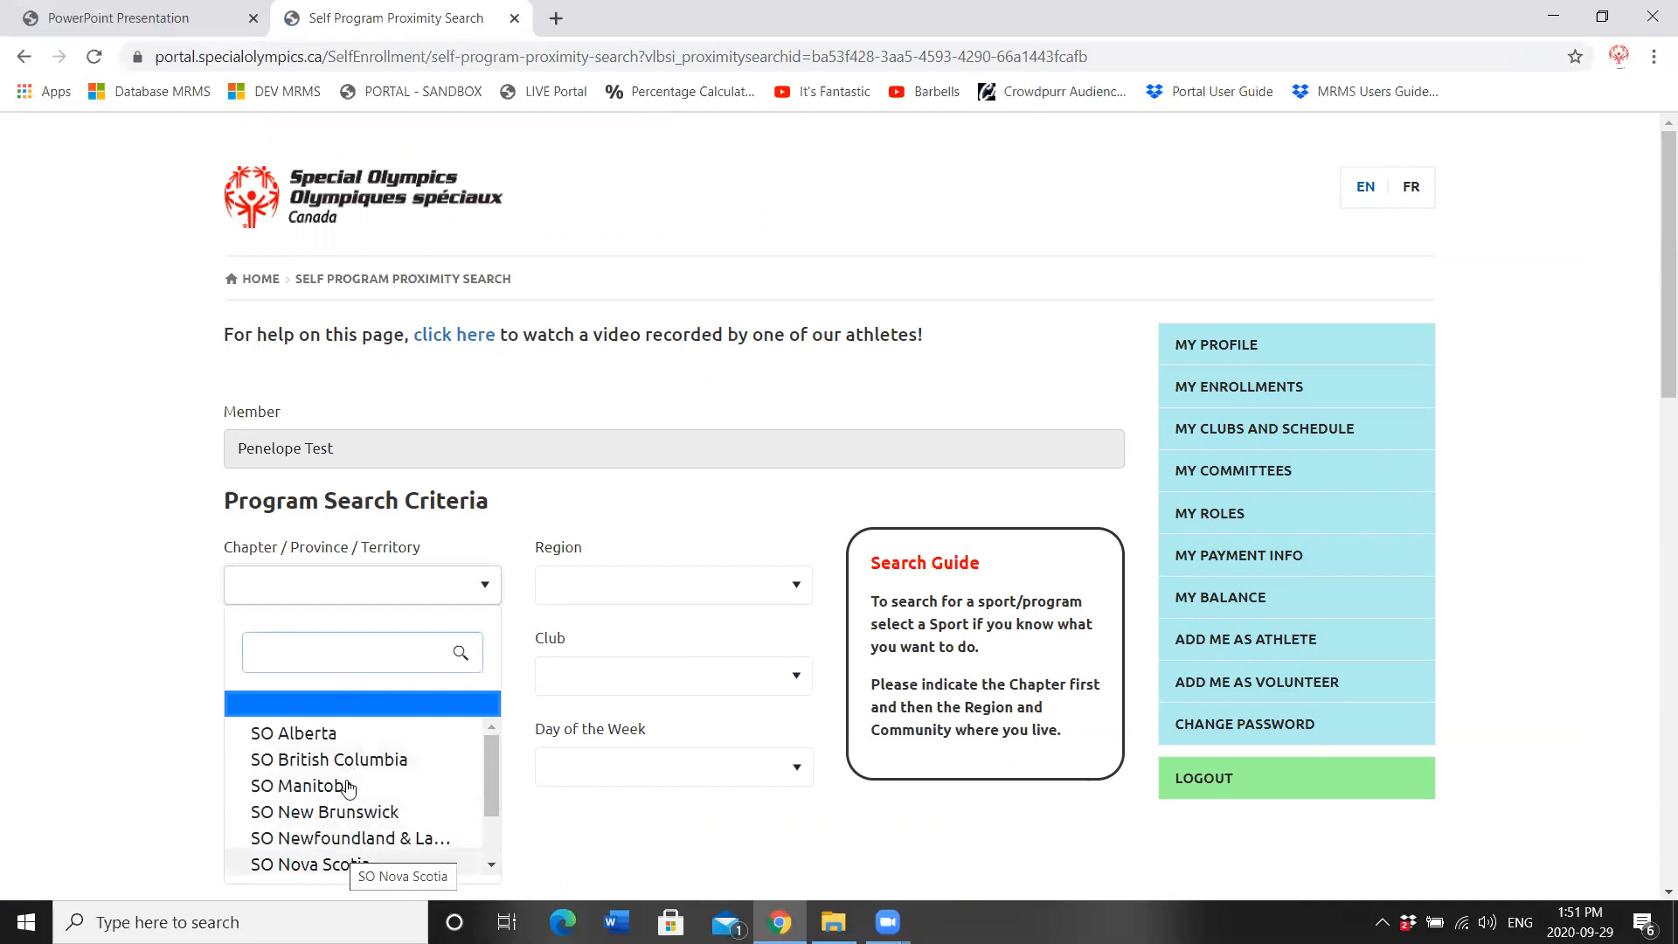
left_click(349, 837)
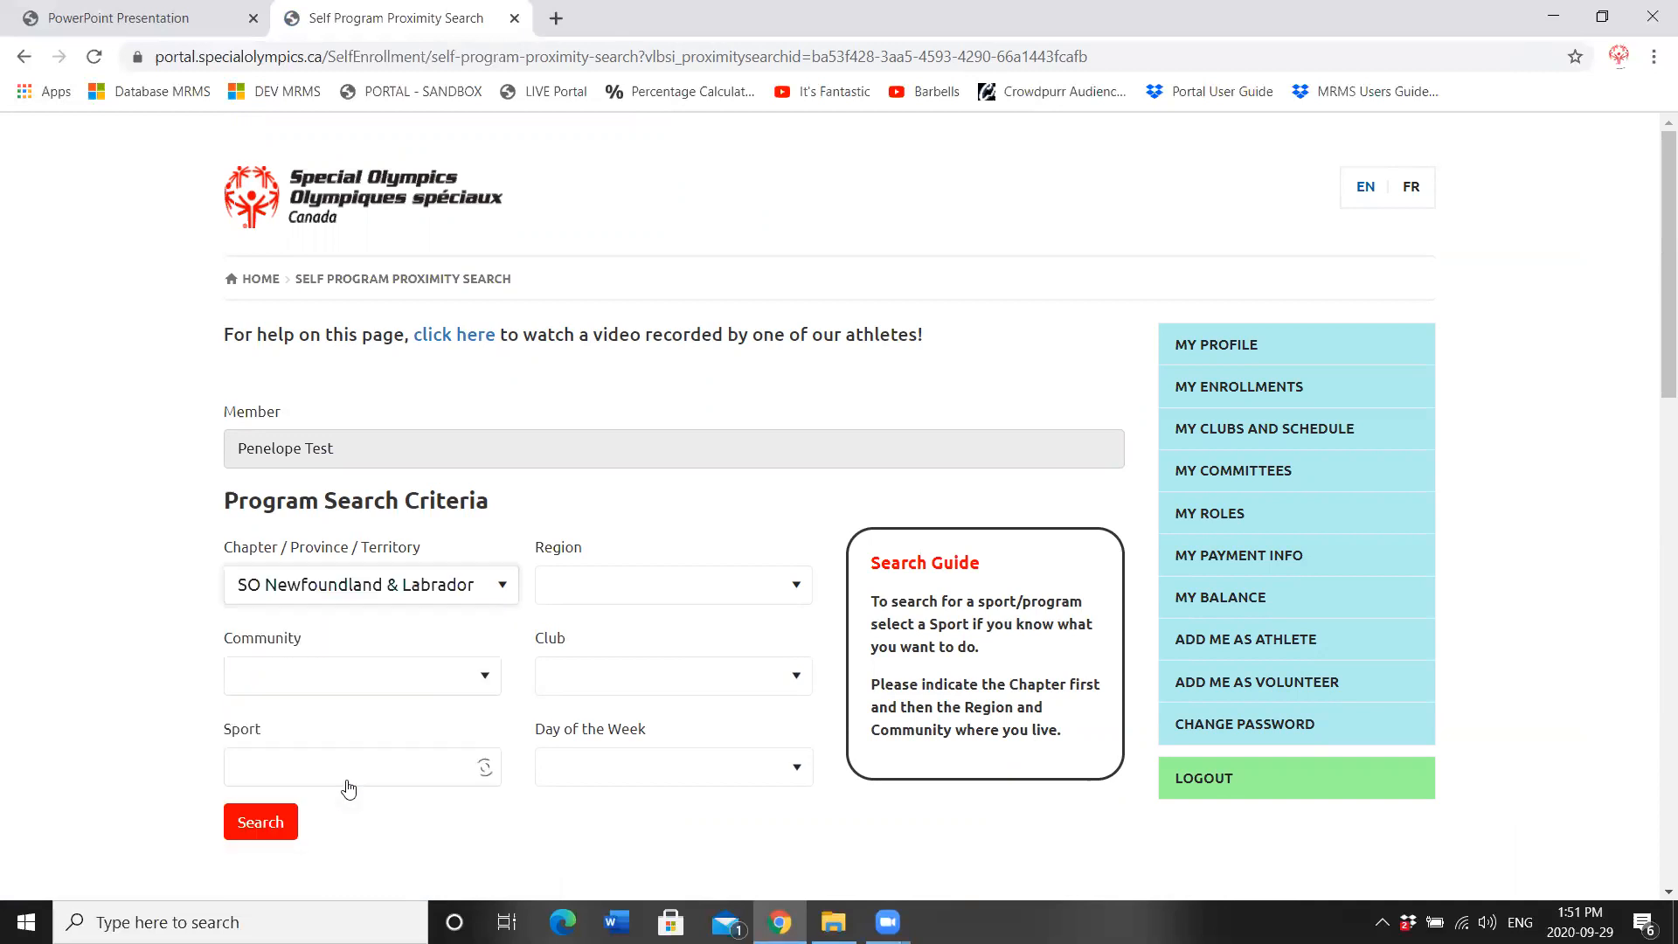
left_click(648, 594)
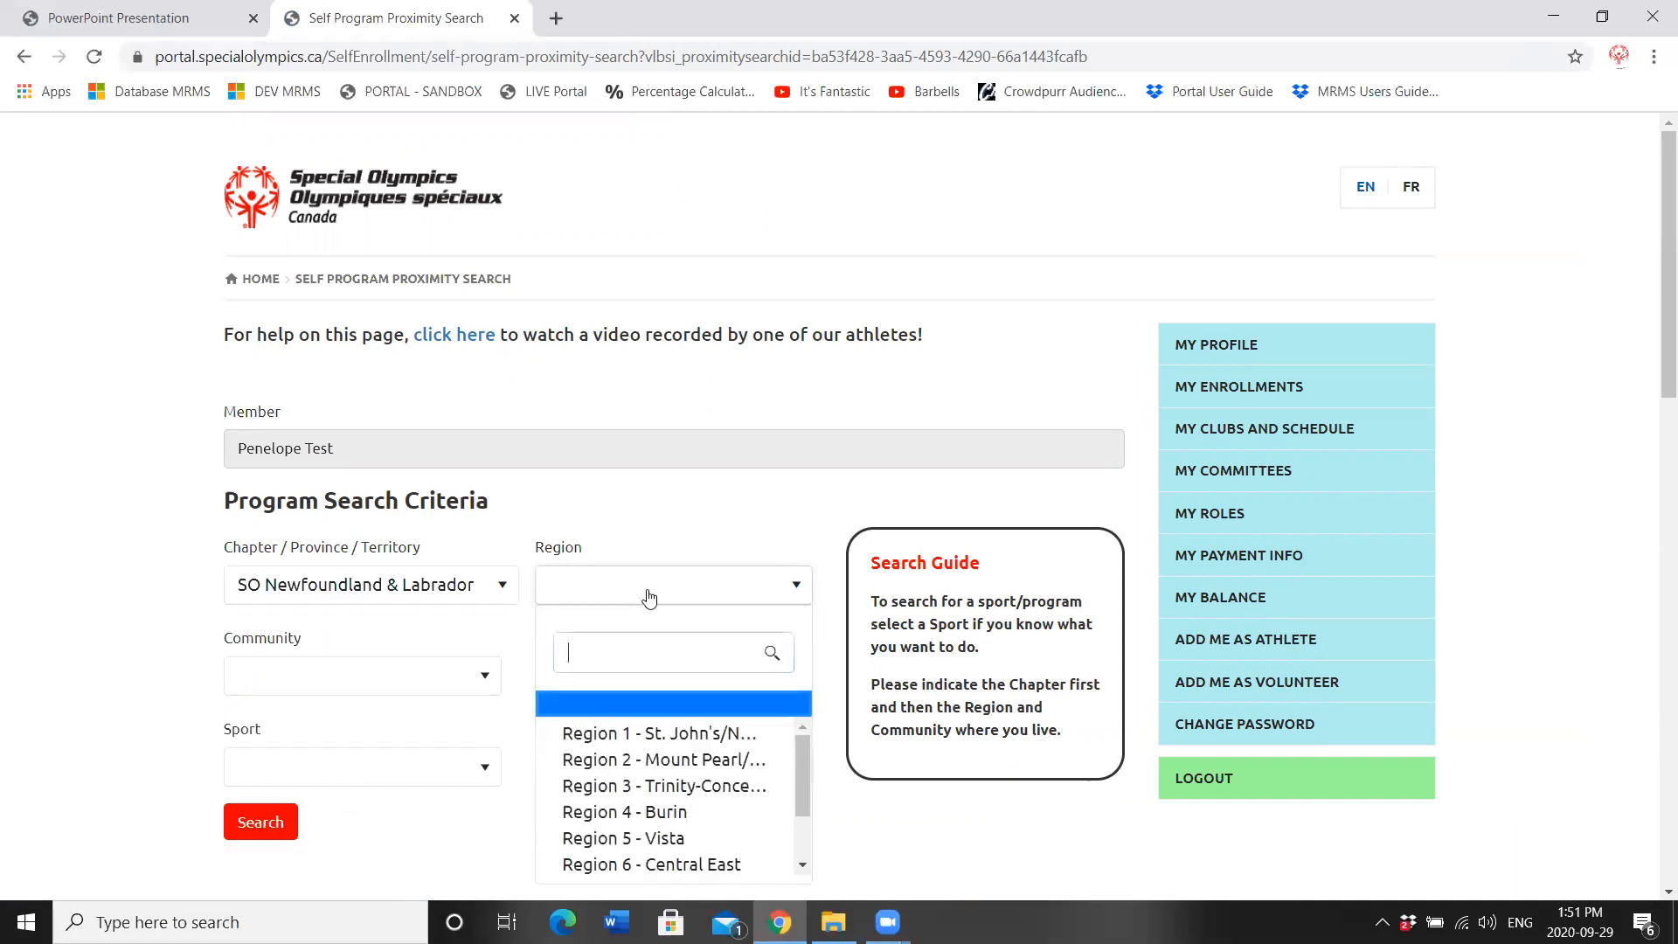
left_click(637, 760)
left_click(448, 682)
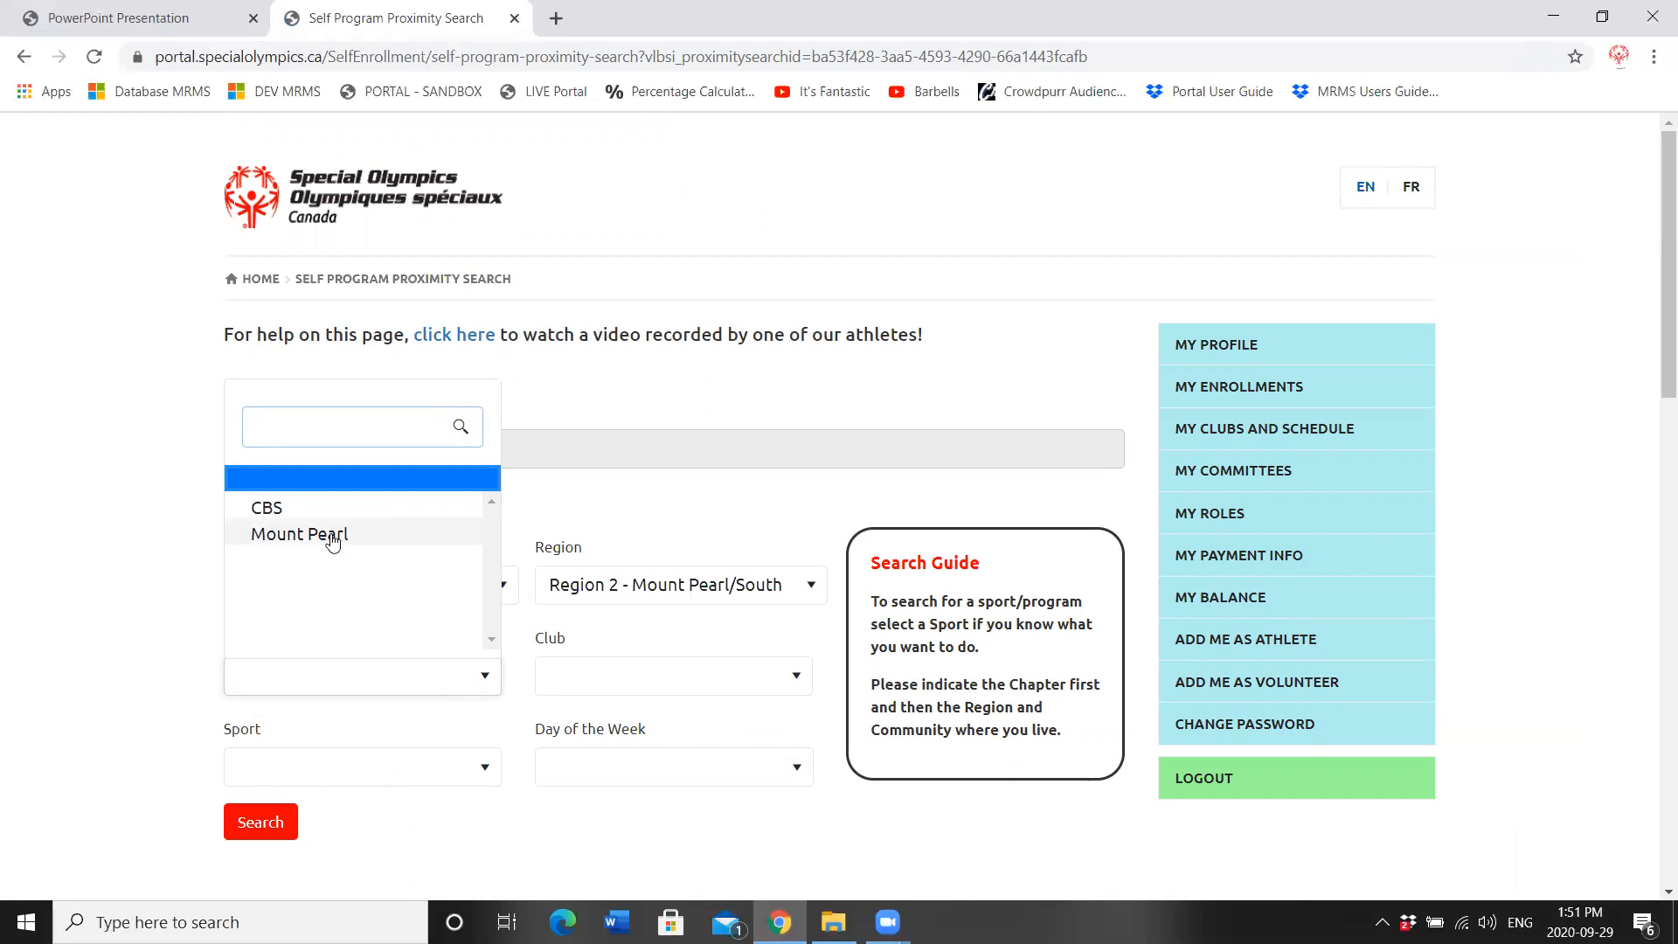
left_click(294, 515)
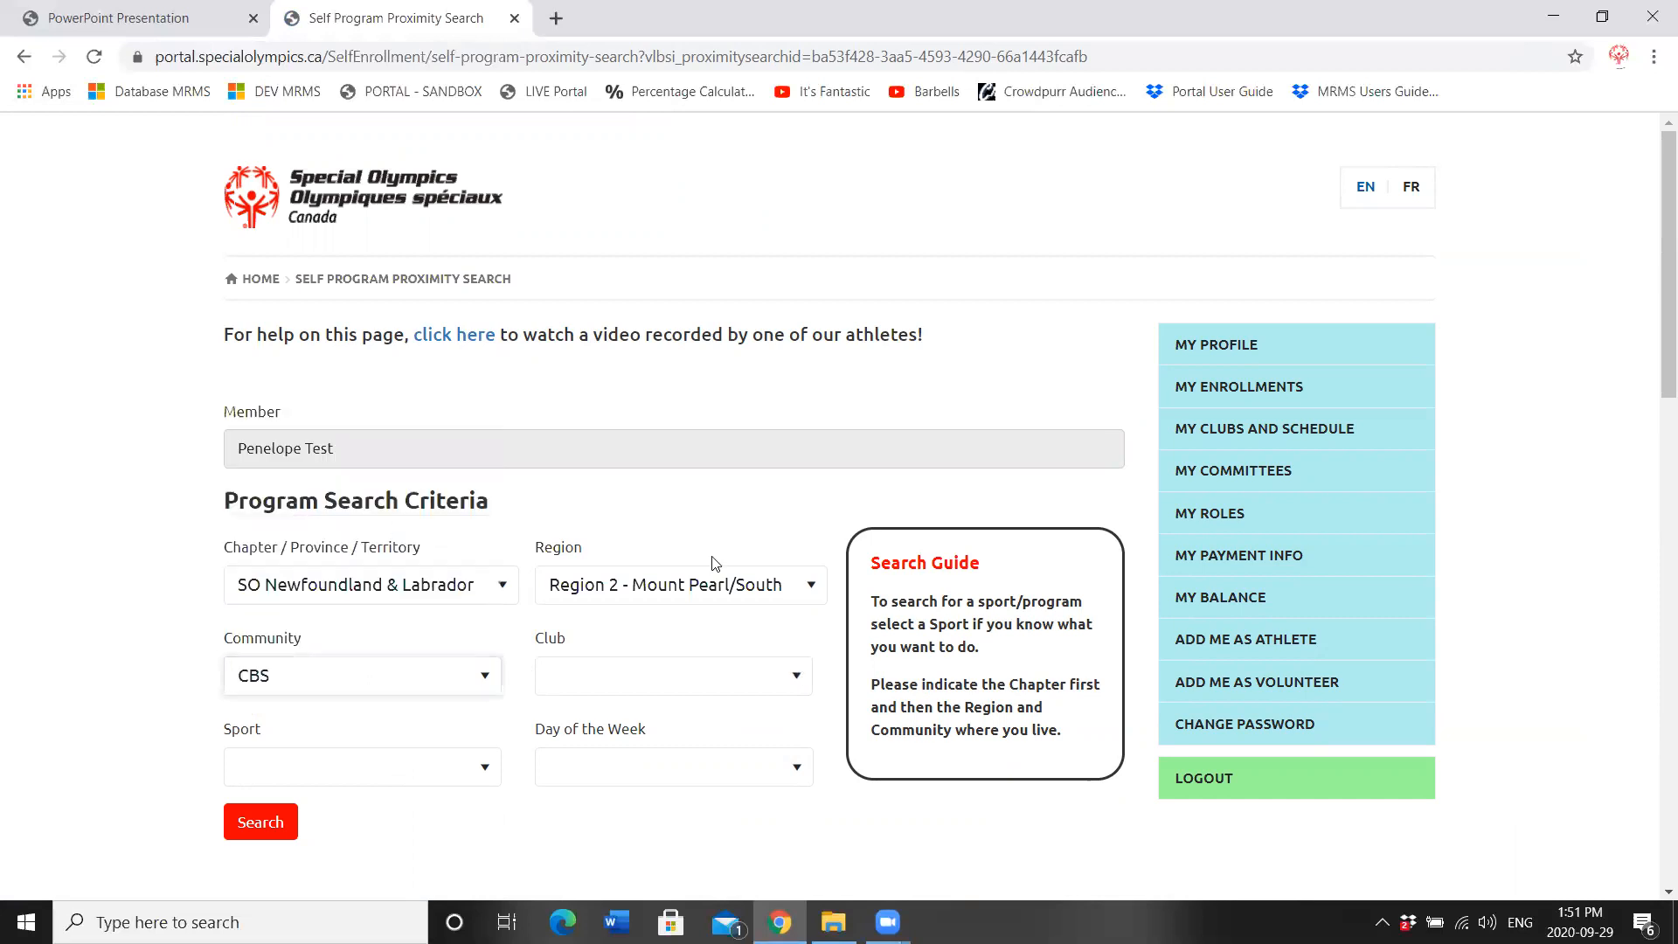
scroll(1653, 335, "down", 3)
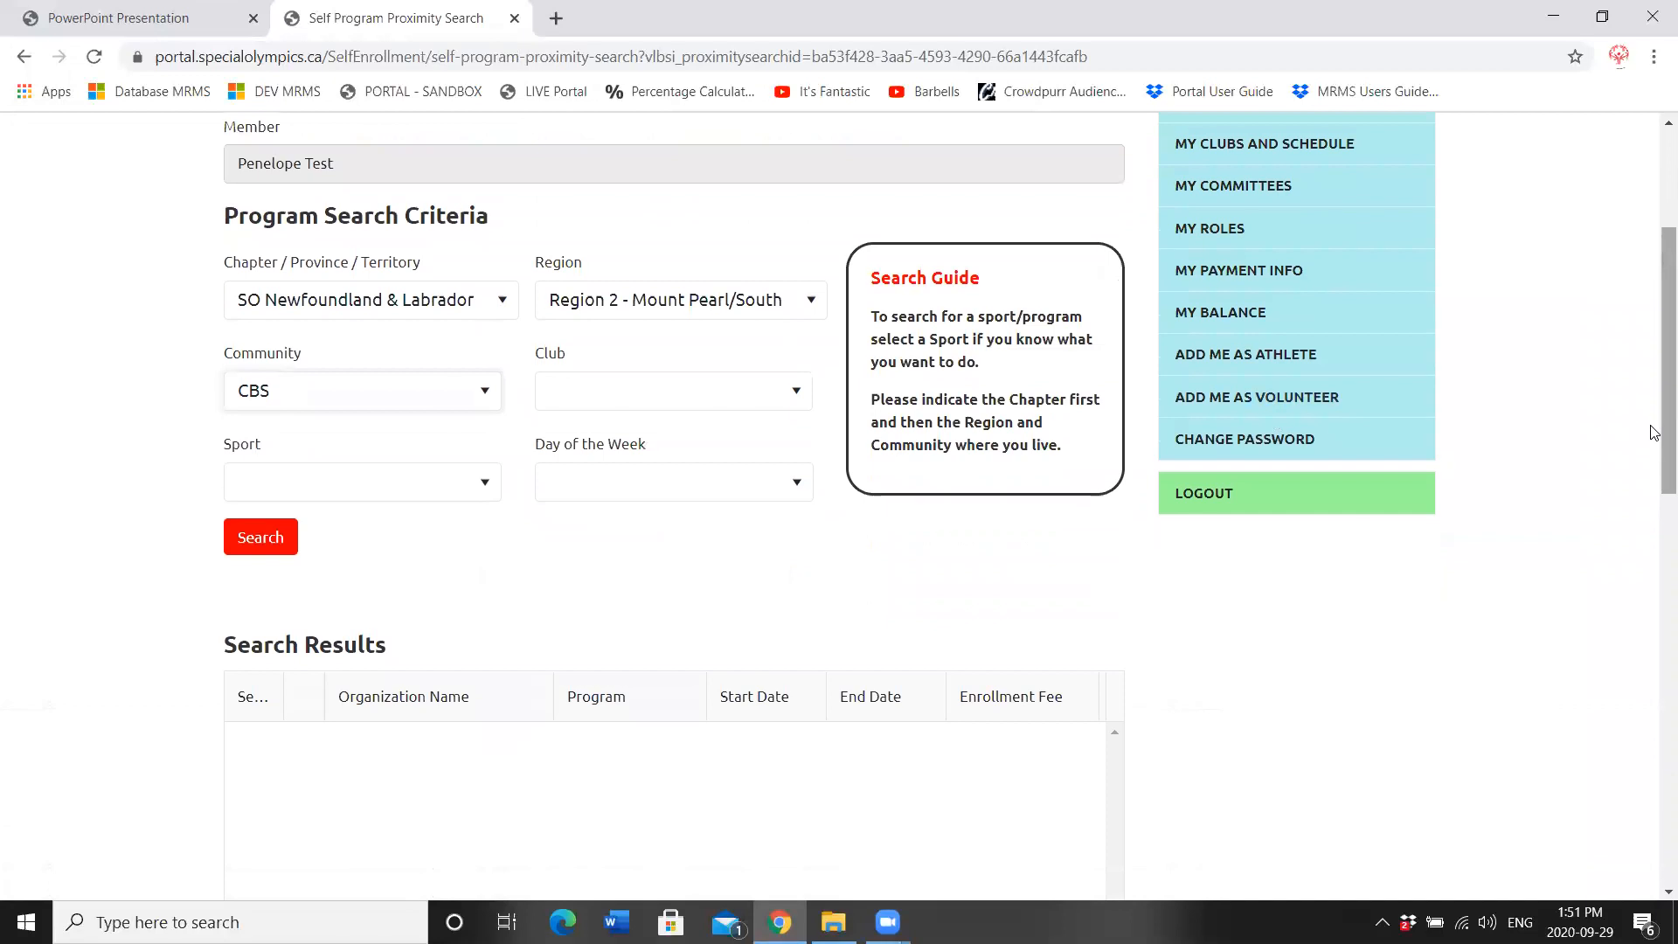
left_click(274, 549)
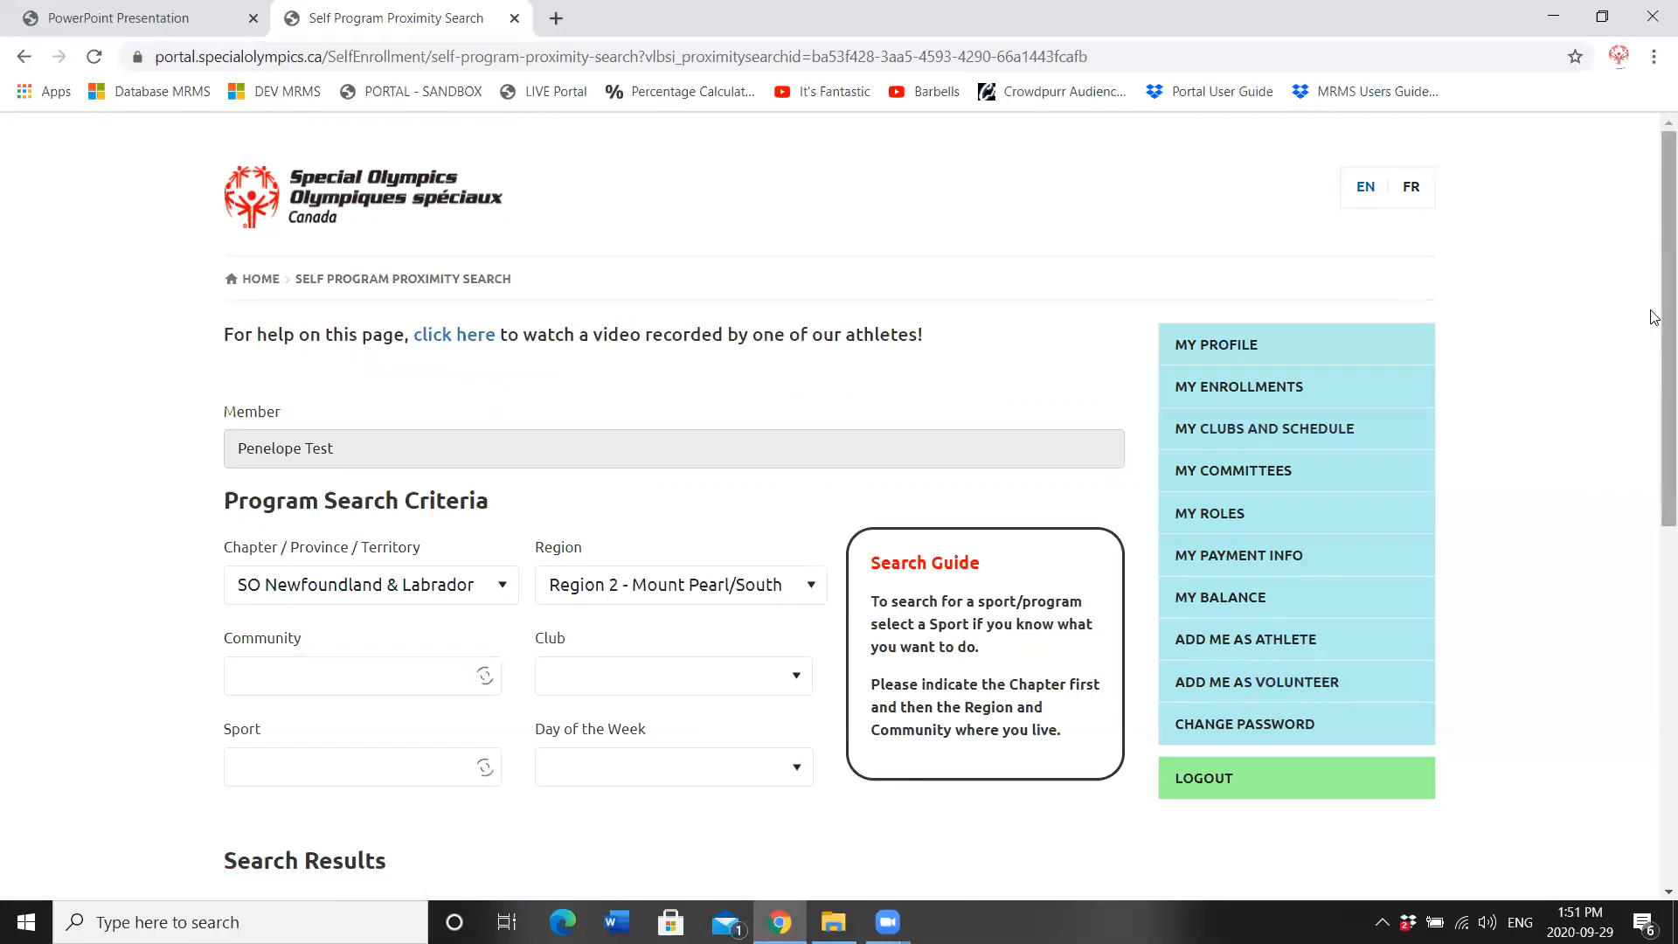
scroll(736, 735, "down", 5)
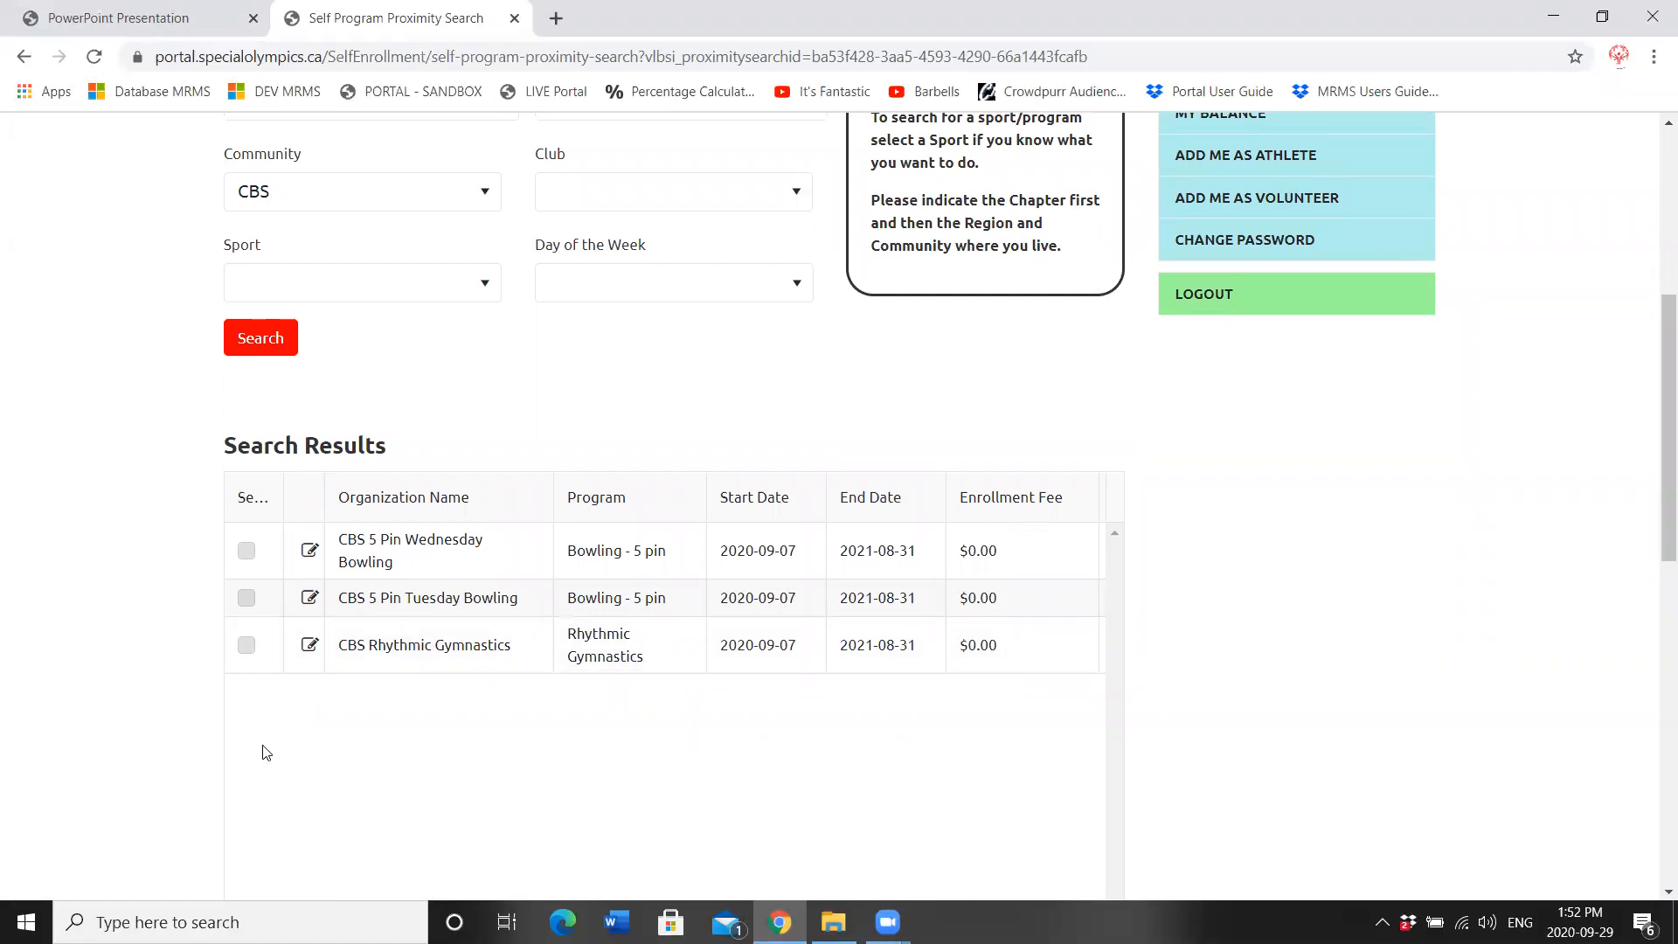
Step: Select CBS 5 Pin Wednesday Bowling and proceed to the member profile
left_click(247, 551)
left_click_drag(1654, 344, 1659, 472)
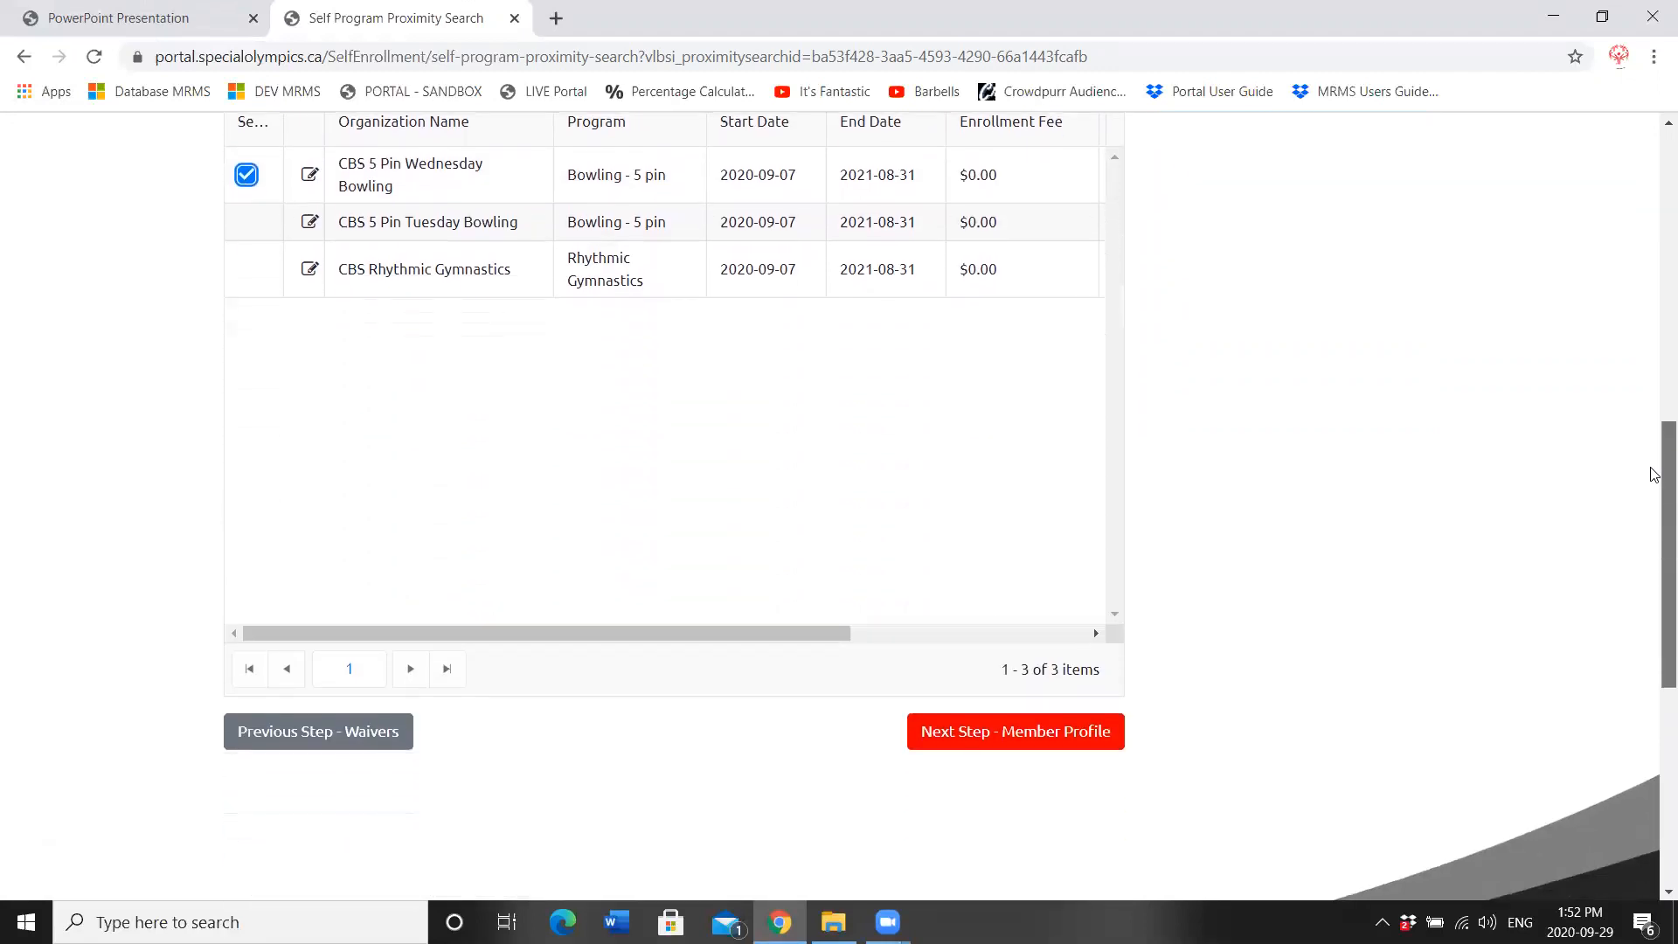
left_click(957, 727)
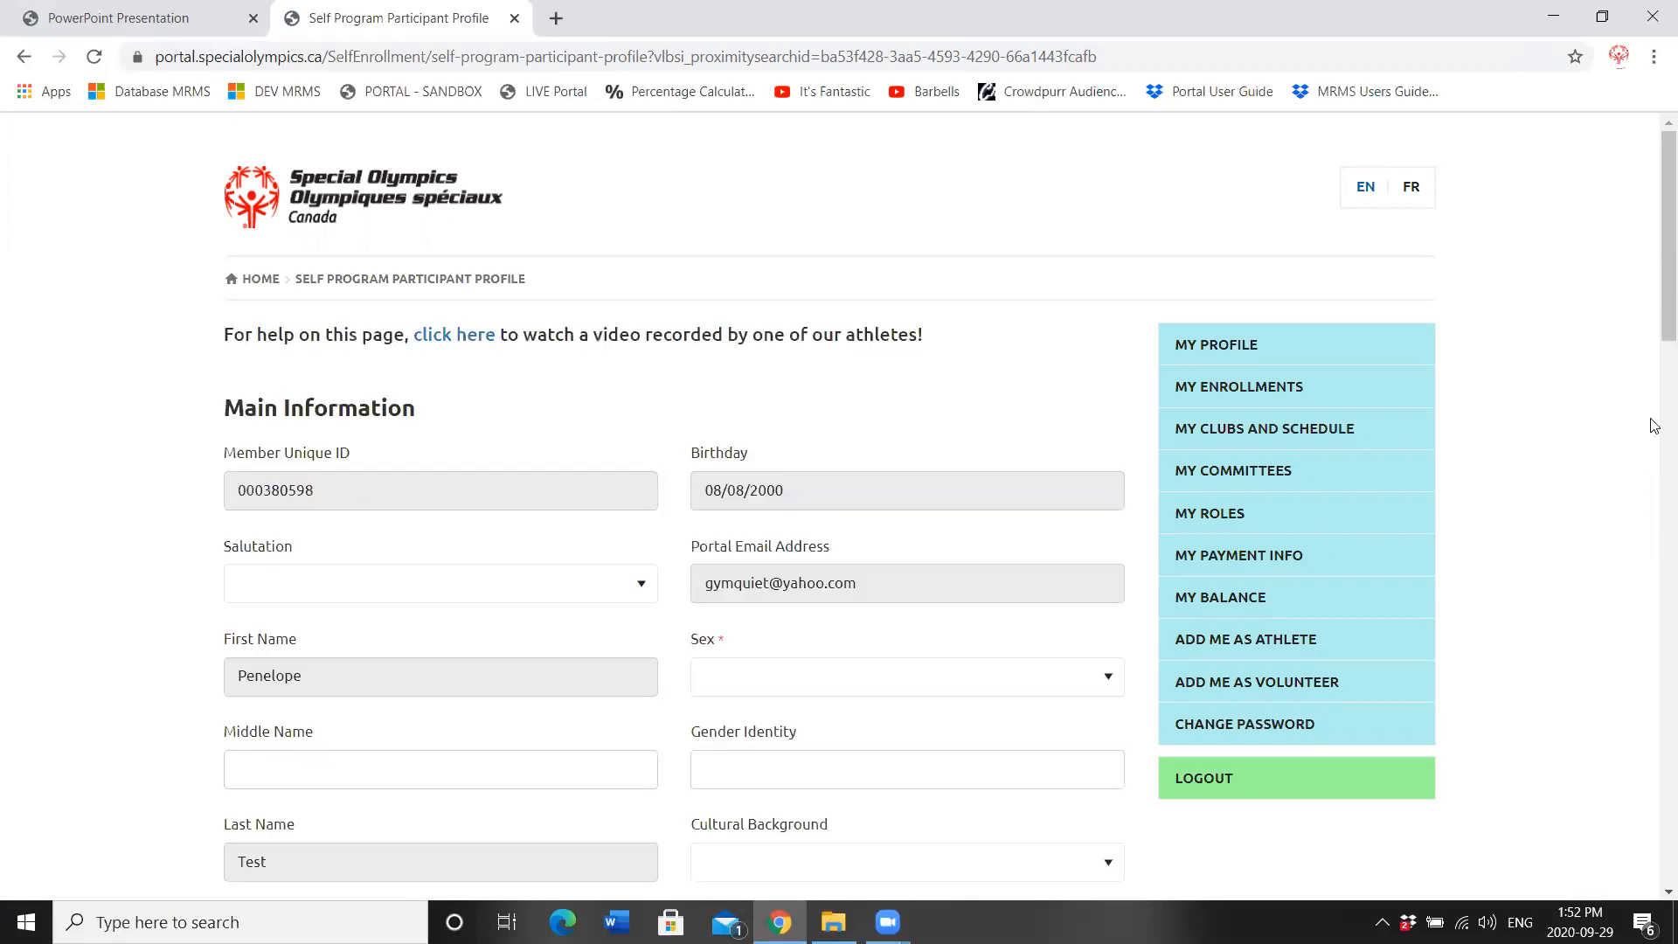
Step: Choose salutation Miss, enter the athlete's middle name, and choose Female for sex
left_click_drag(1652, 319, 1652, 322)
scroll(1652, 325, "down", 3)
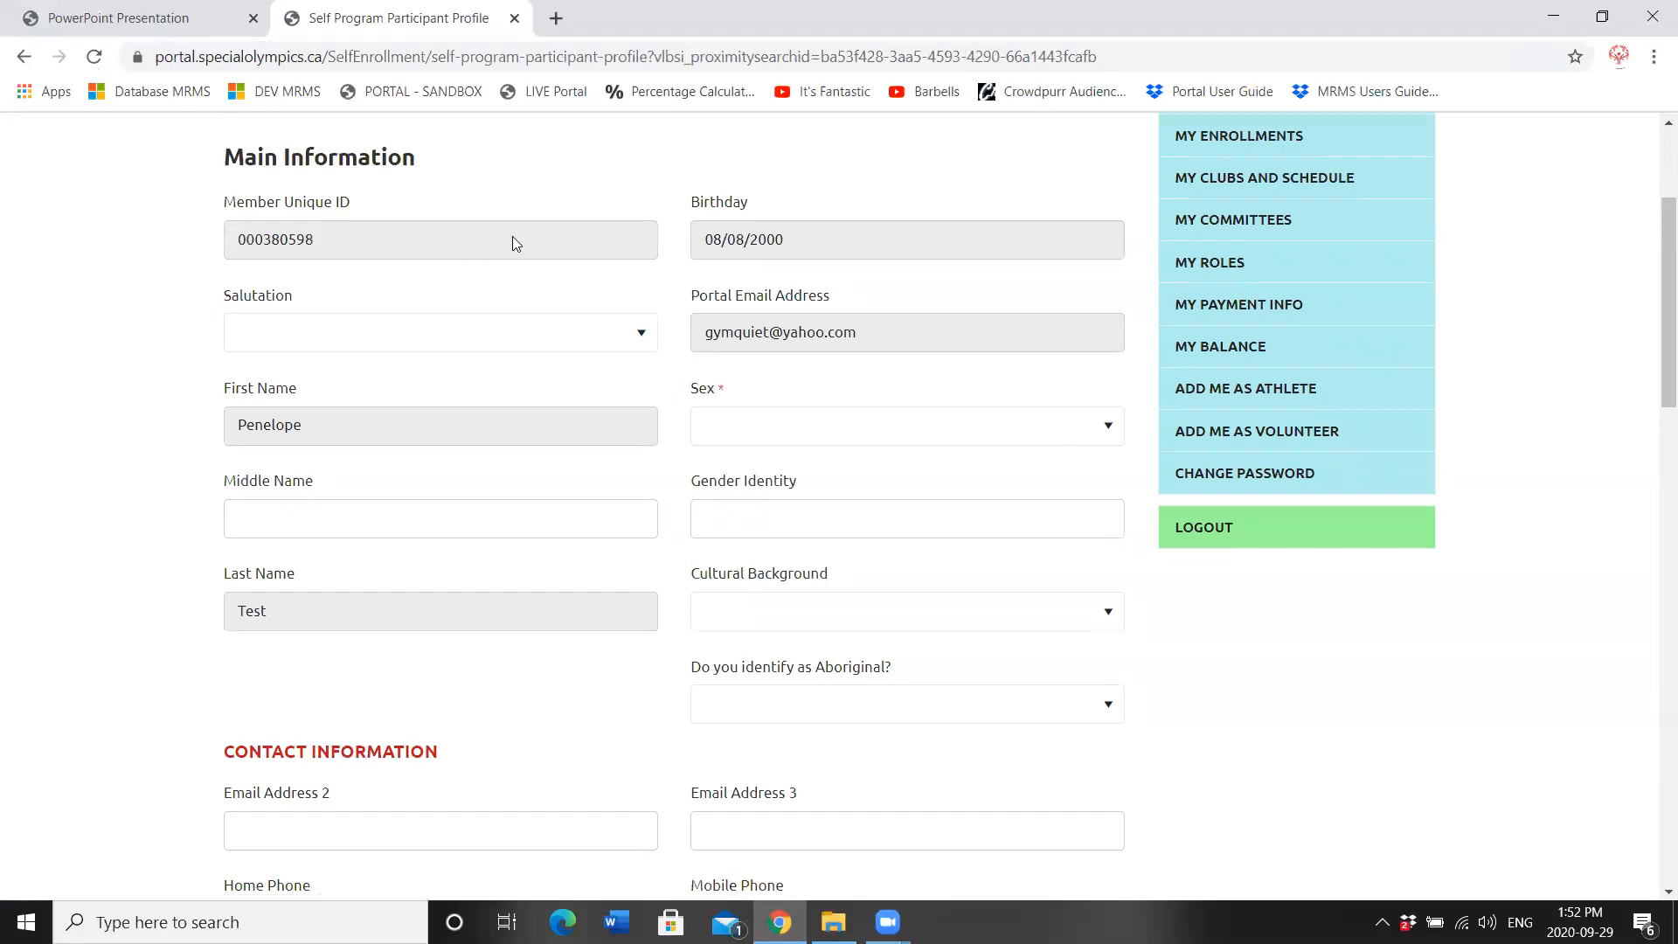
left_click(462, 346)
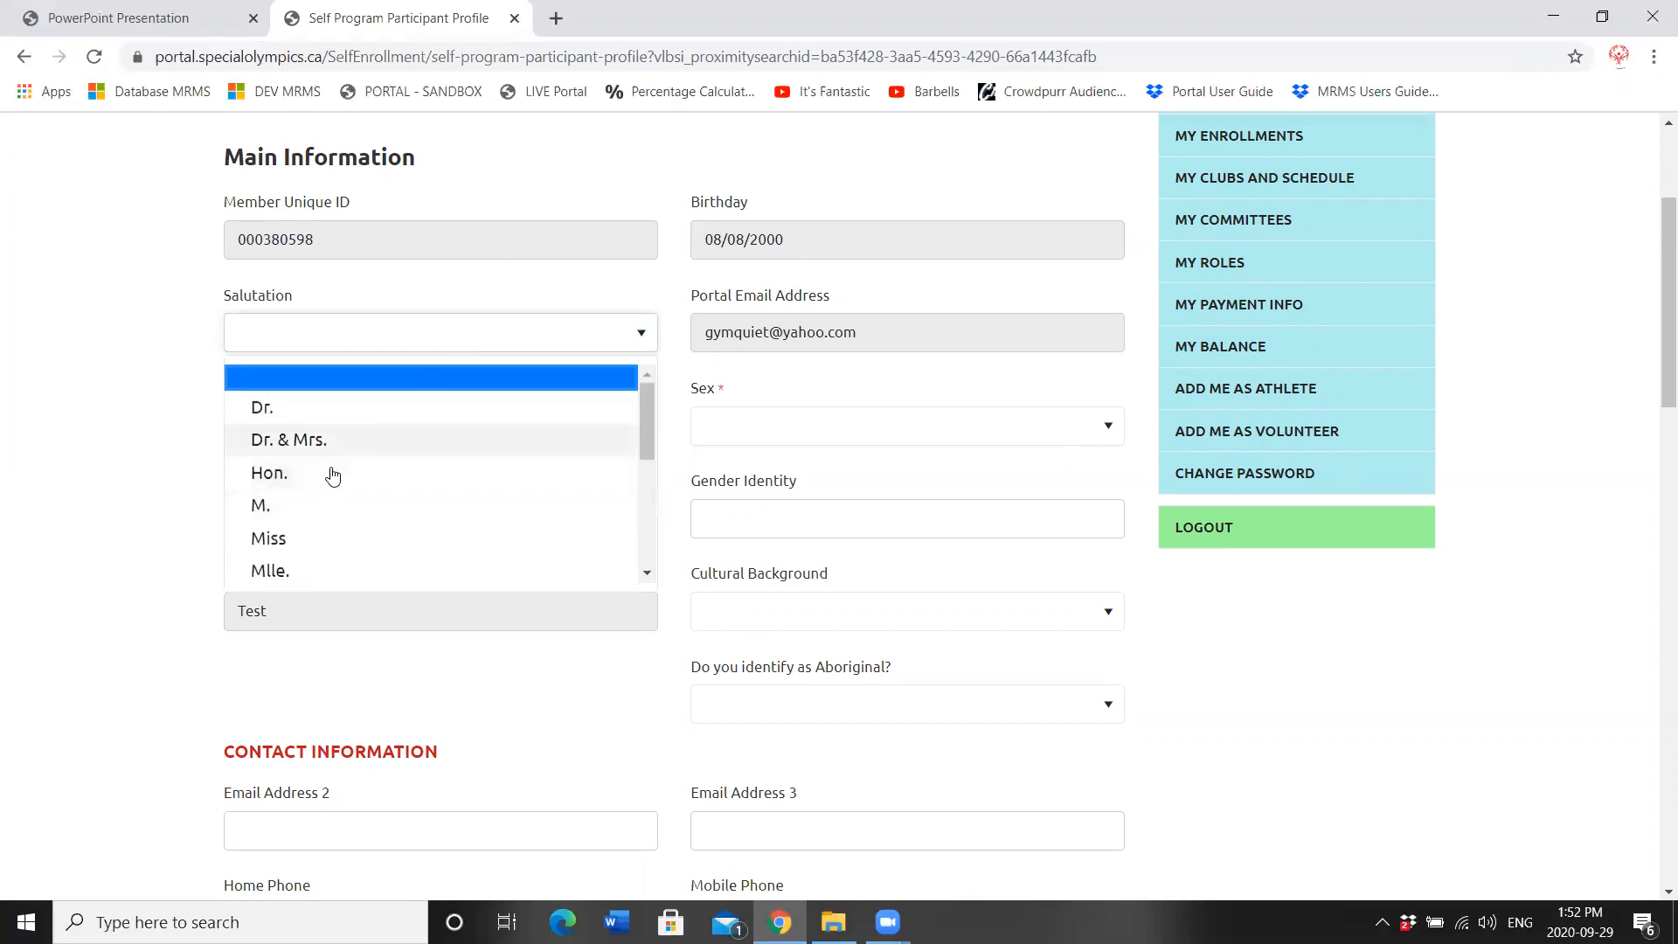
left_click(302, 540)
left_click(325, 516)
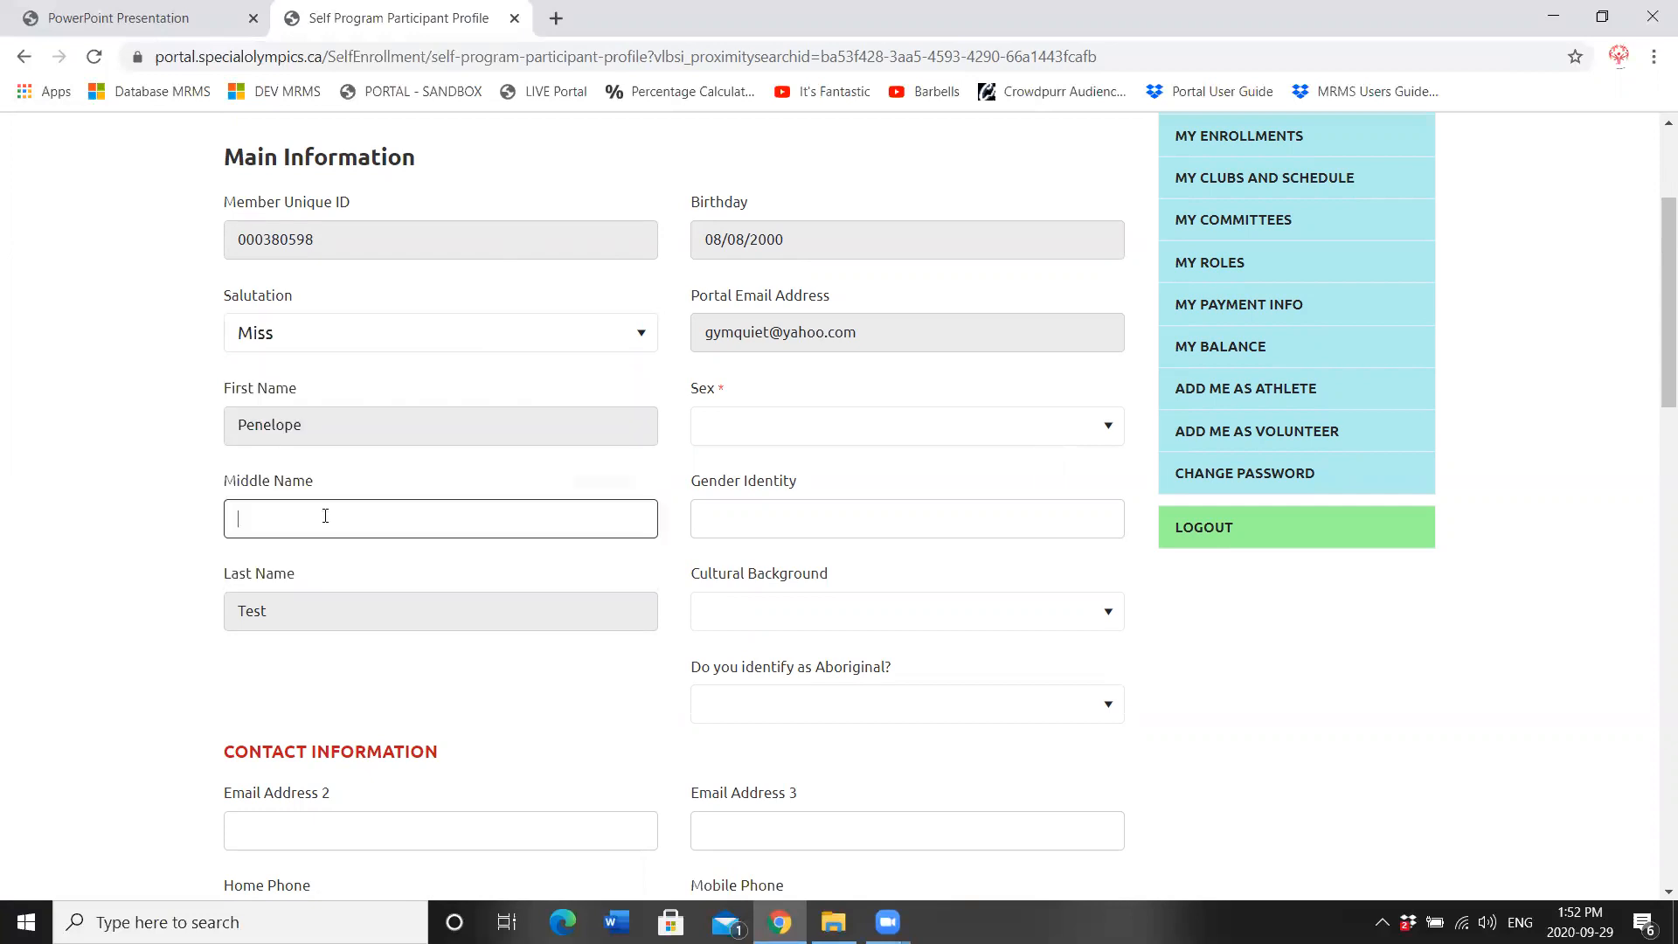
type("Penny")
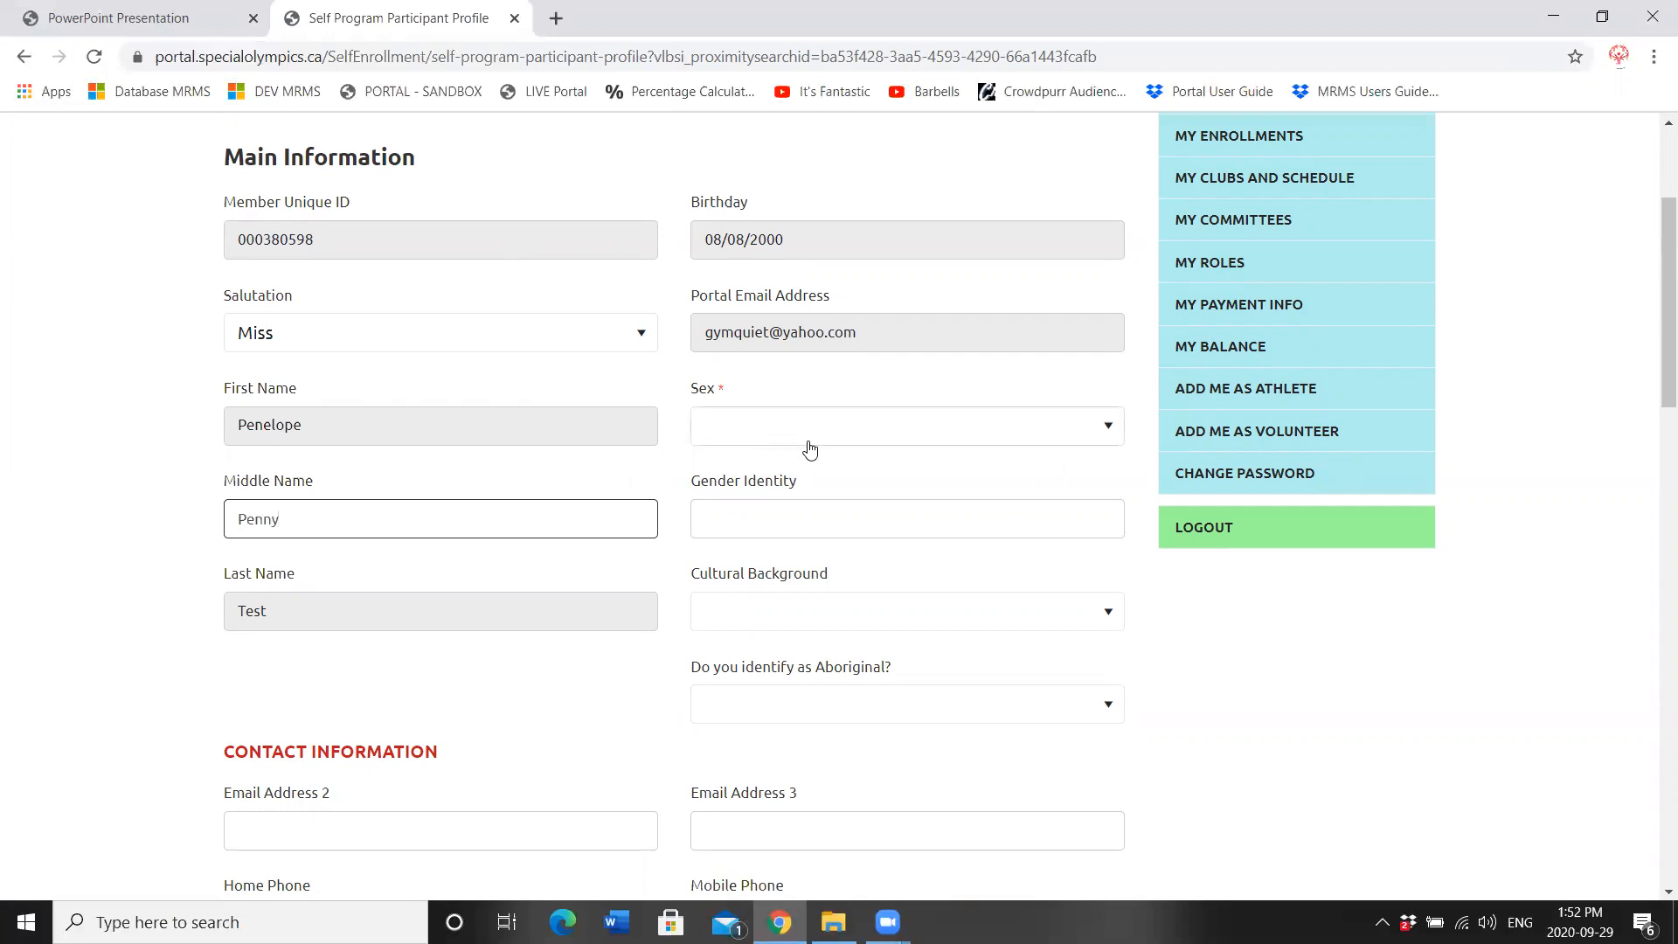
left_click_drag(732, 390, 718, 388)
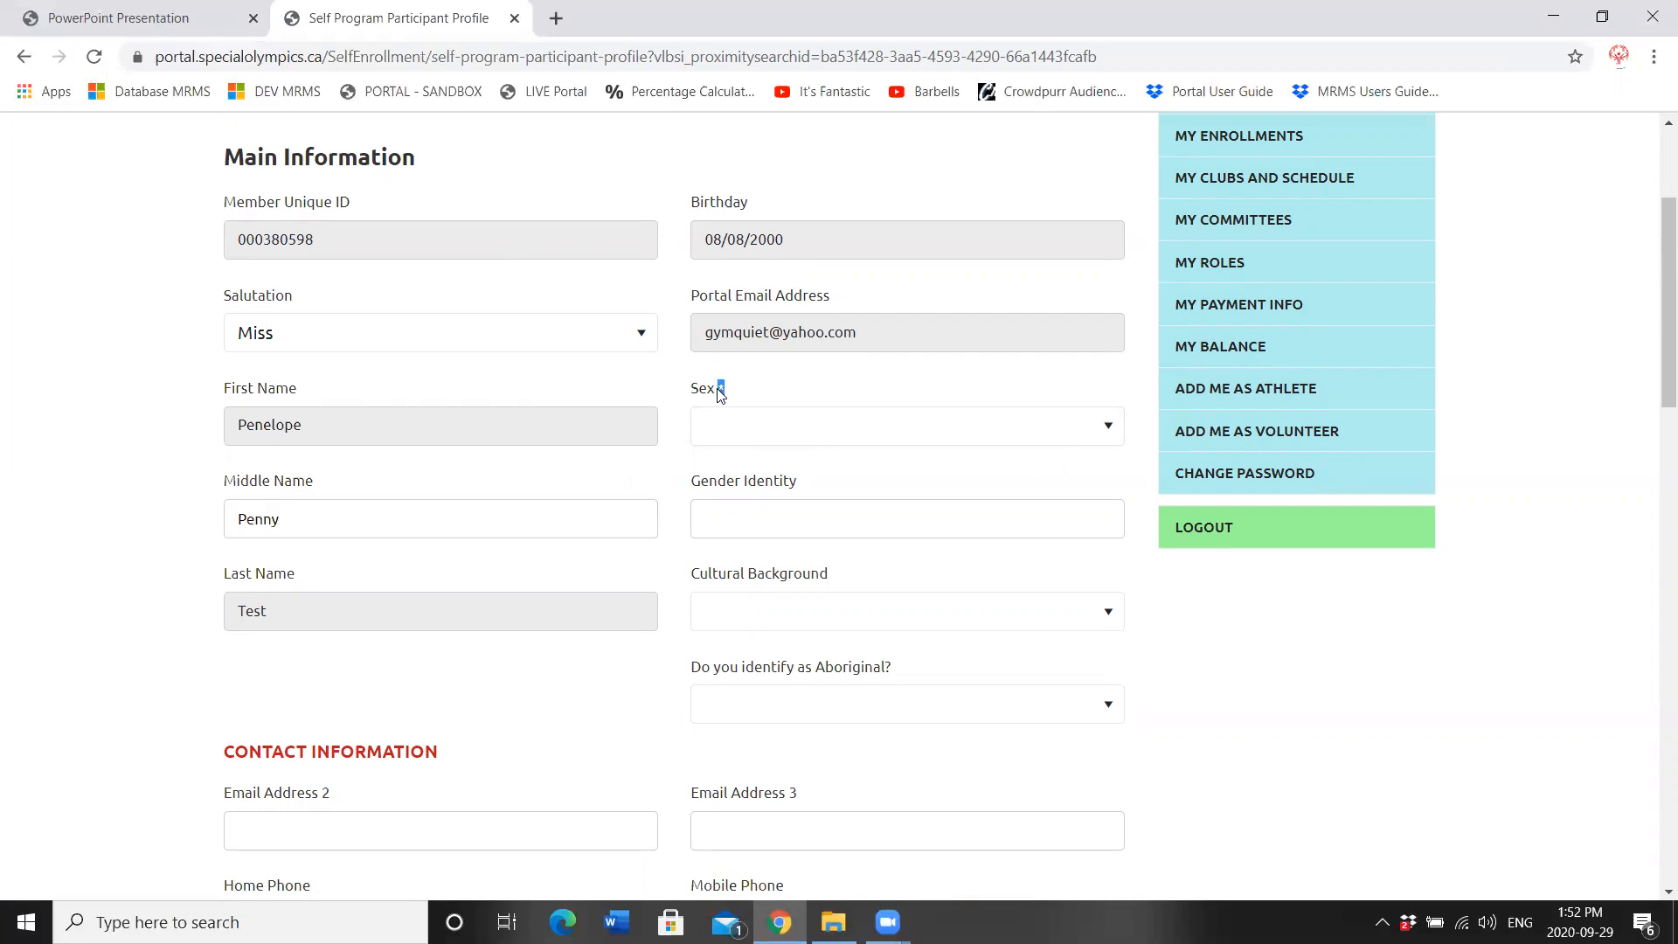
left_click(745, 434)
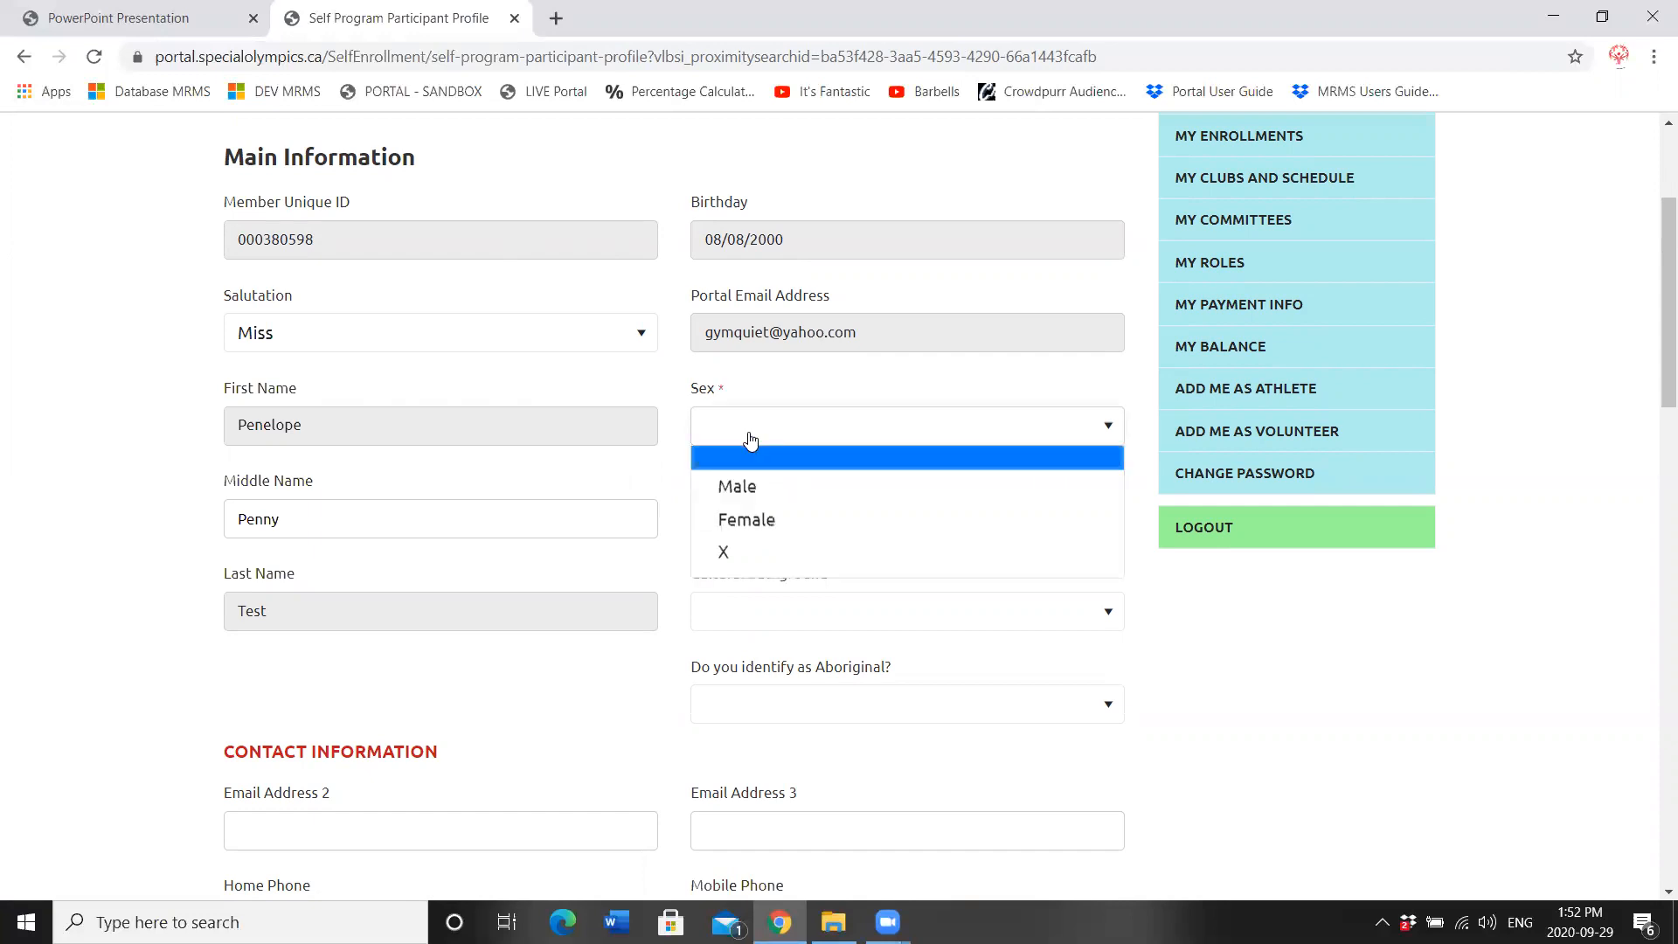
left_click(748, 532)
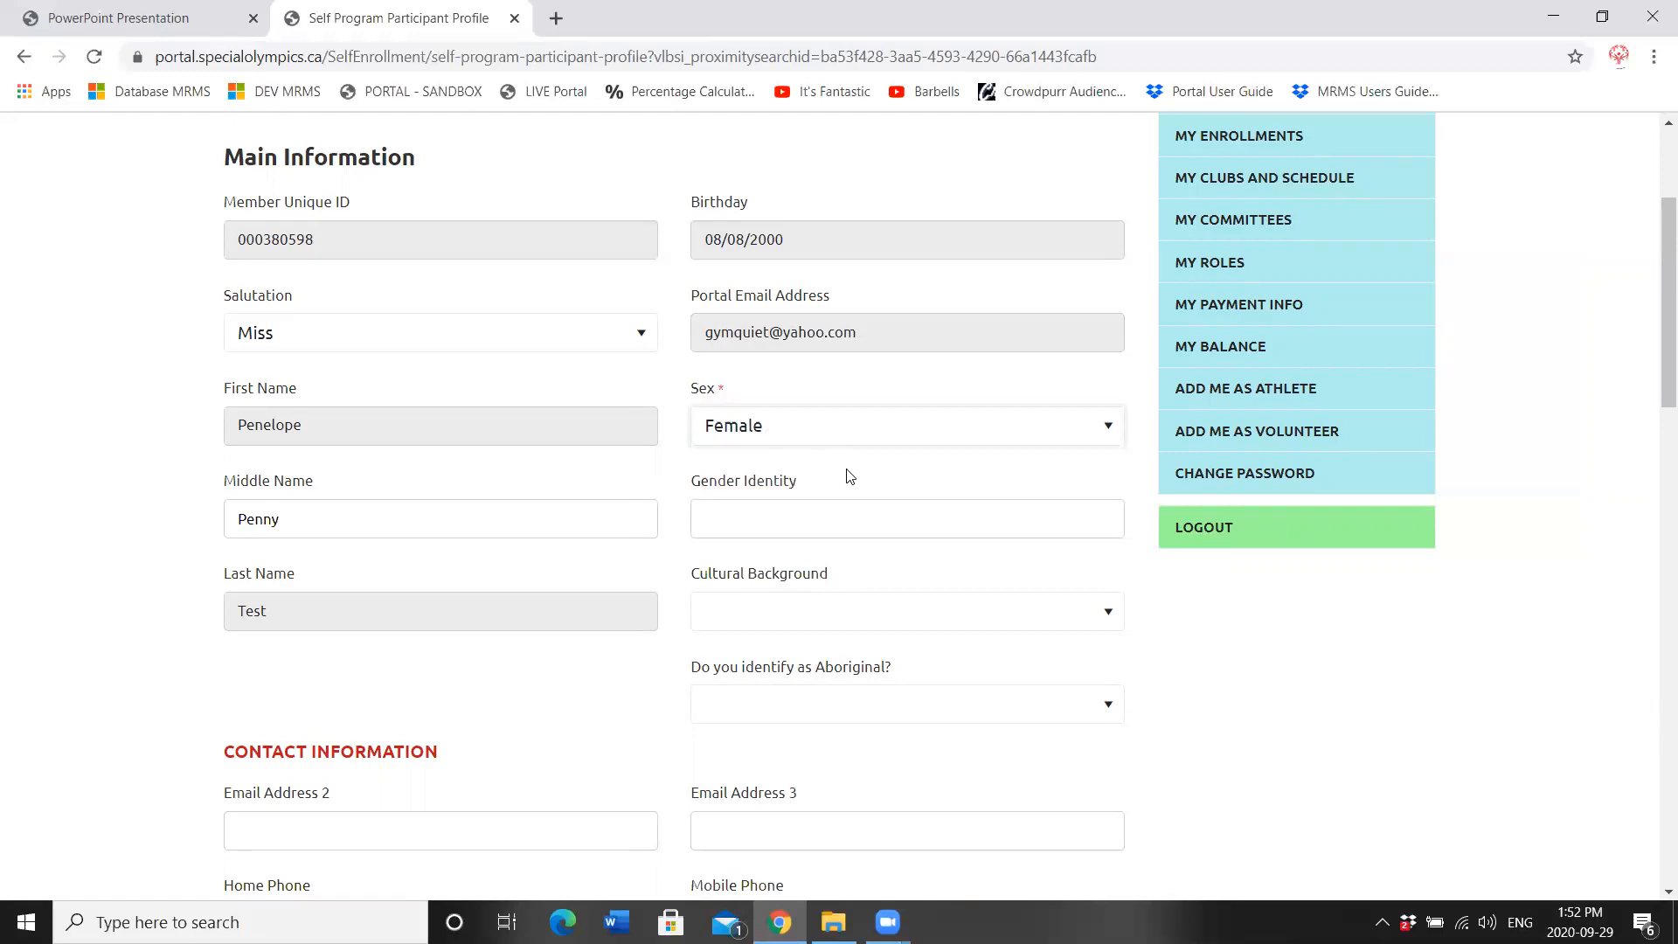
mouse_move(835, 500)
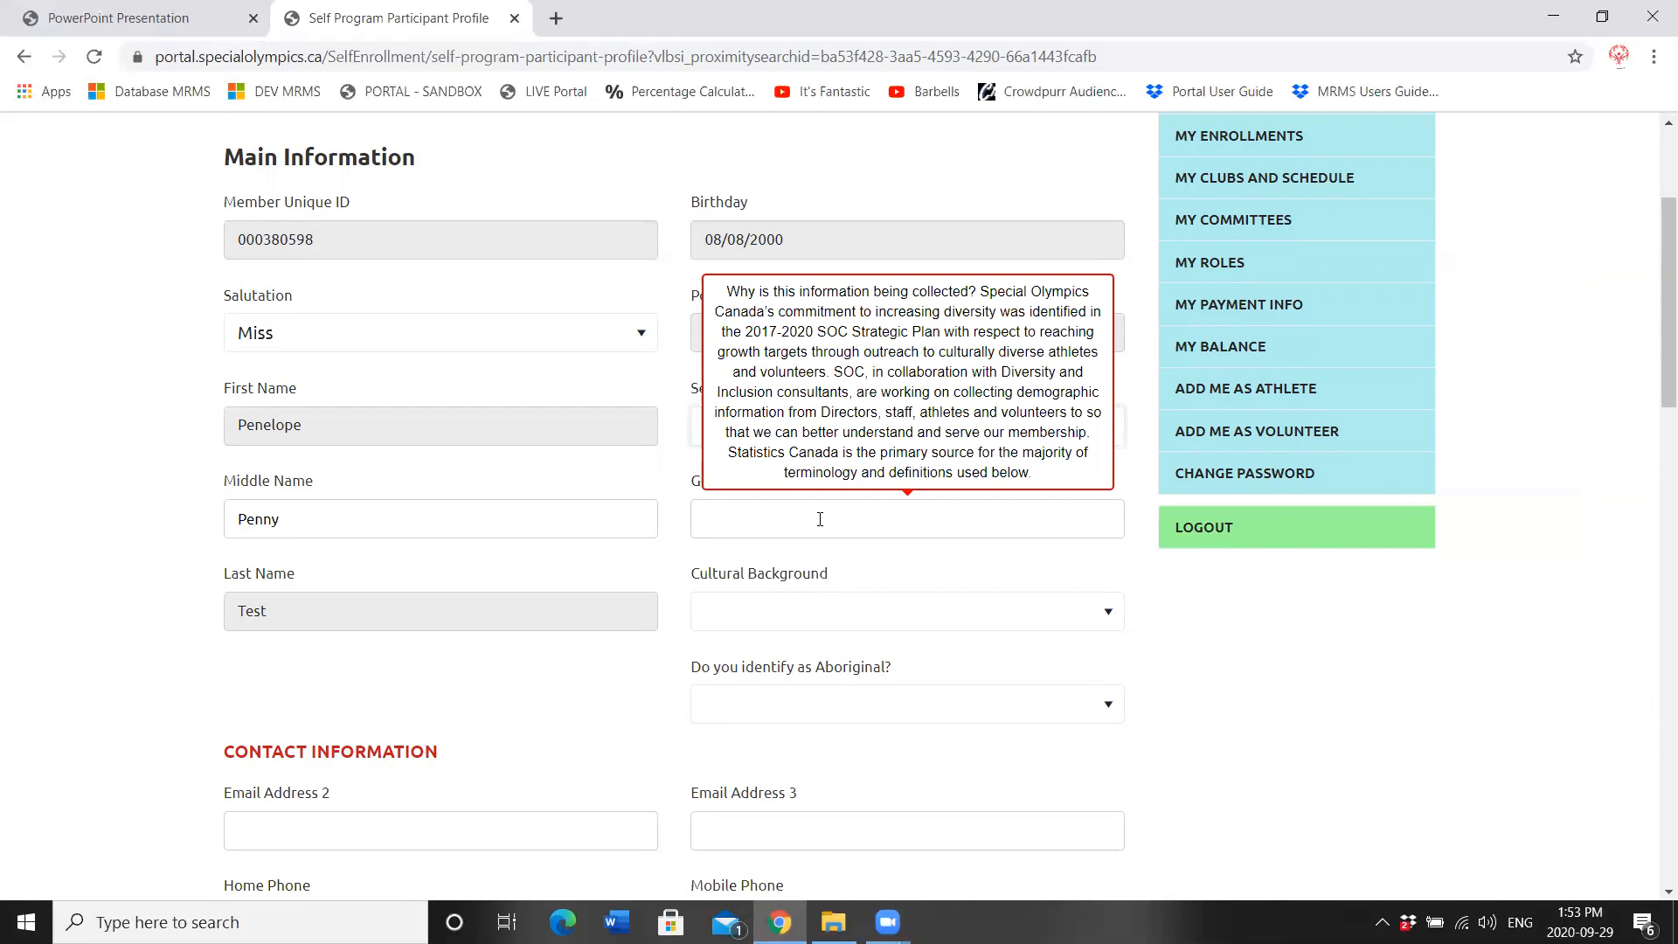
mouse_move(789, 723)
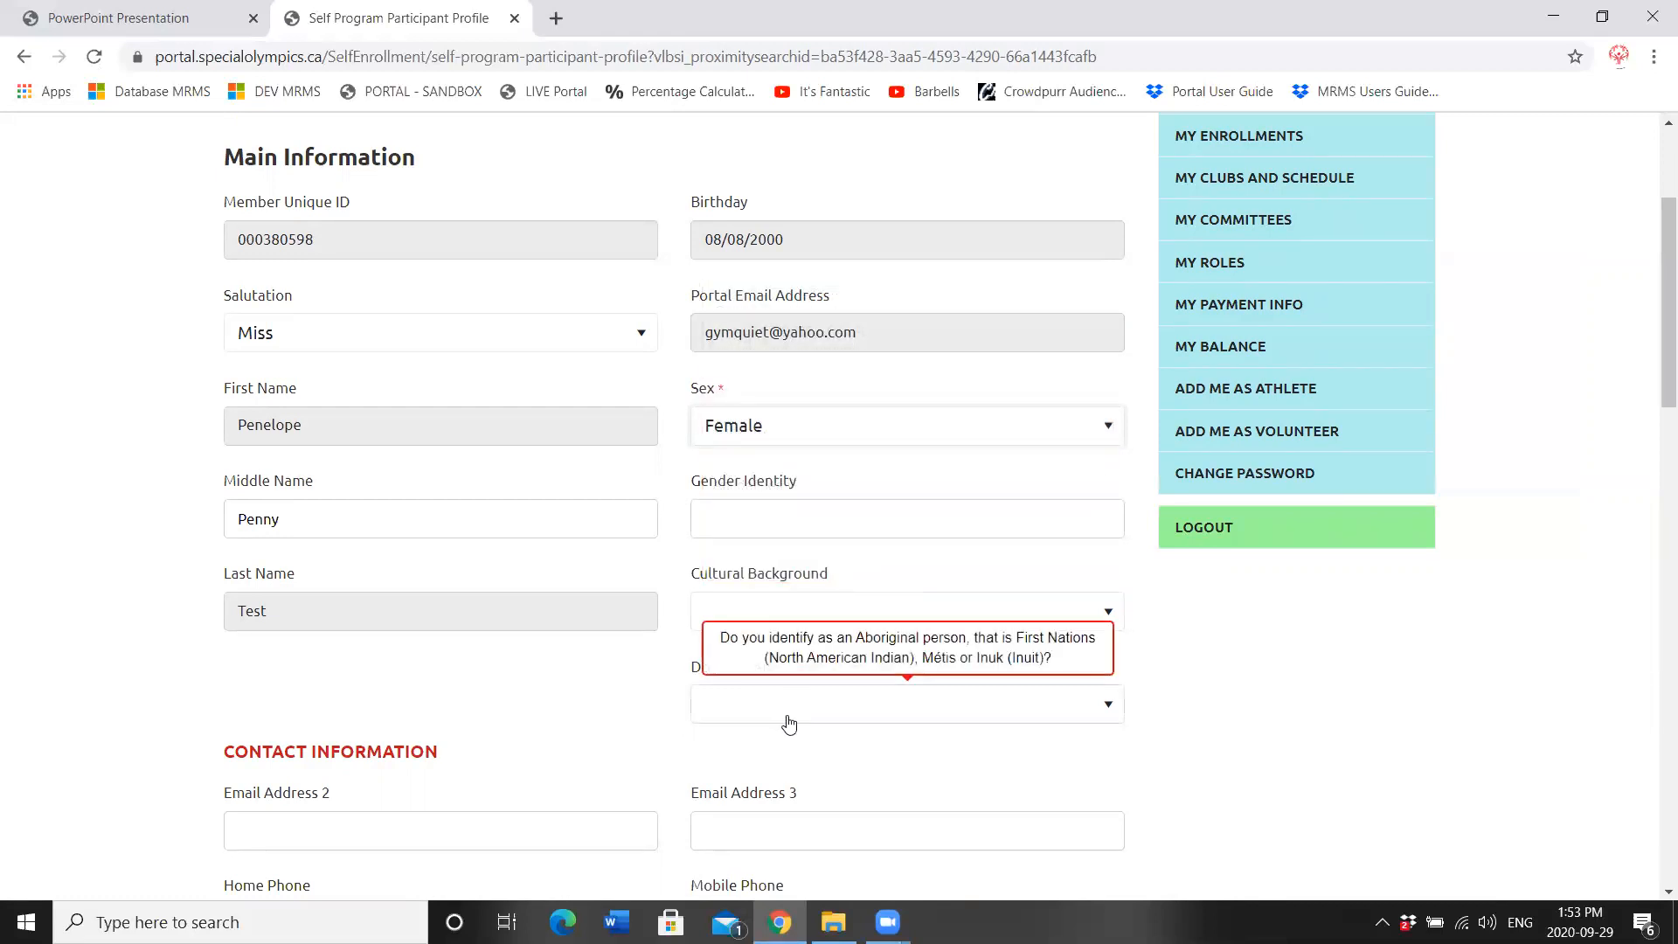
scroll(1654, 363, "down", 2)
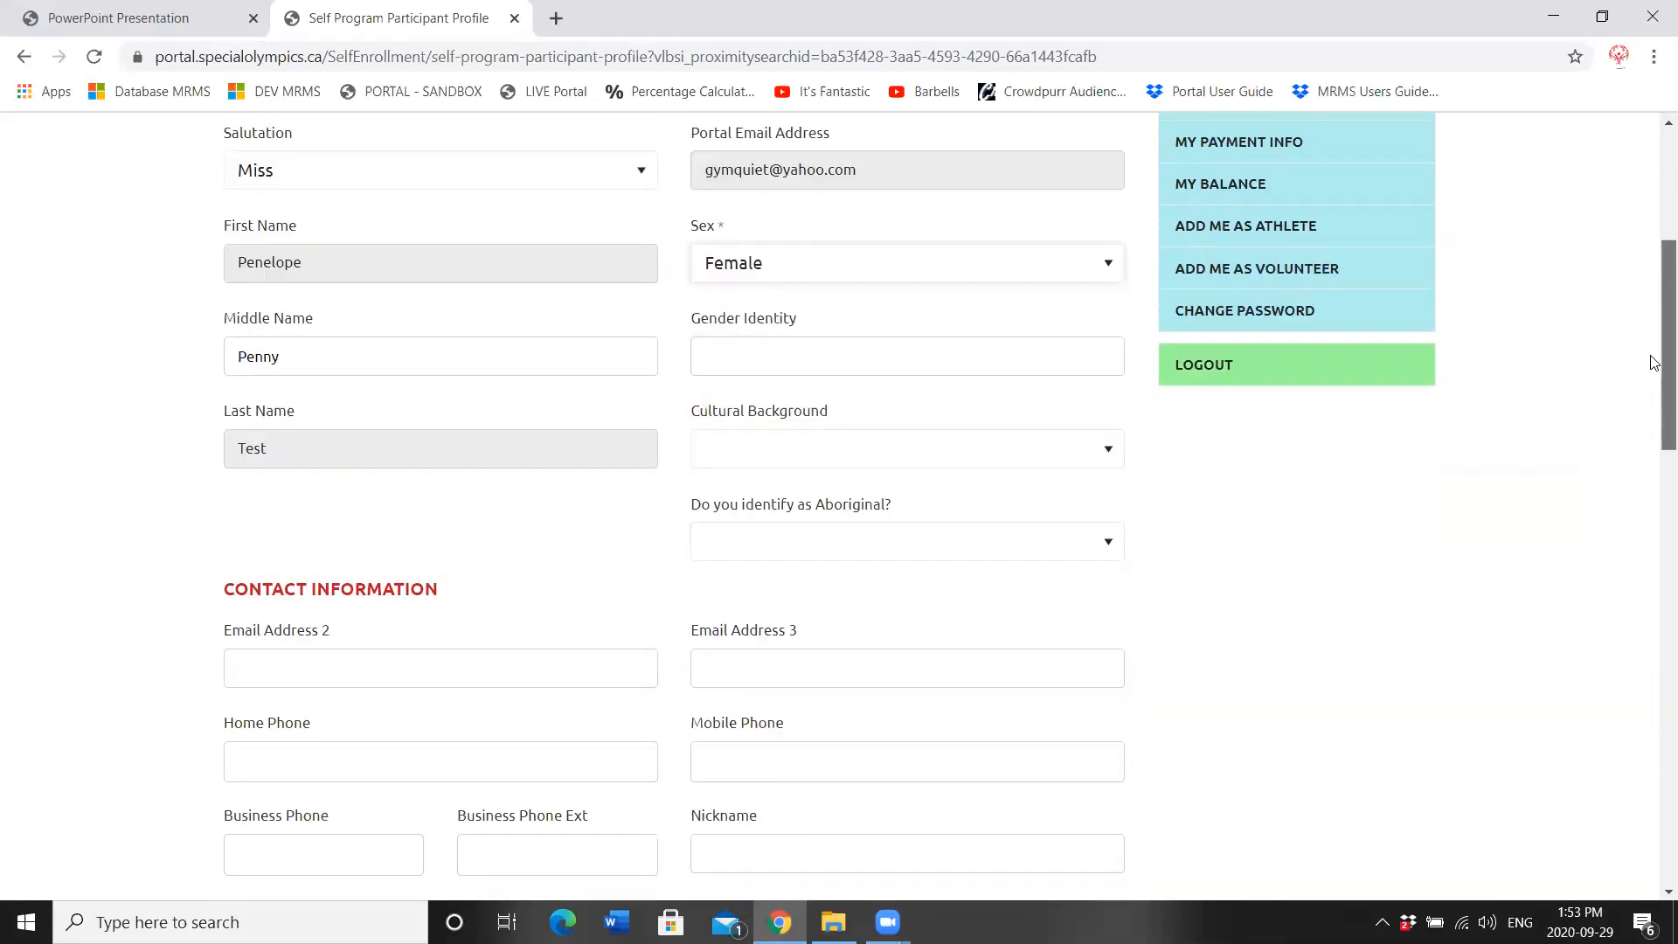
Step: Fill Email Address 2 from a saved address and enter the home and mobile phone numbers
scroll(1654, 363, "down", 3)
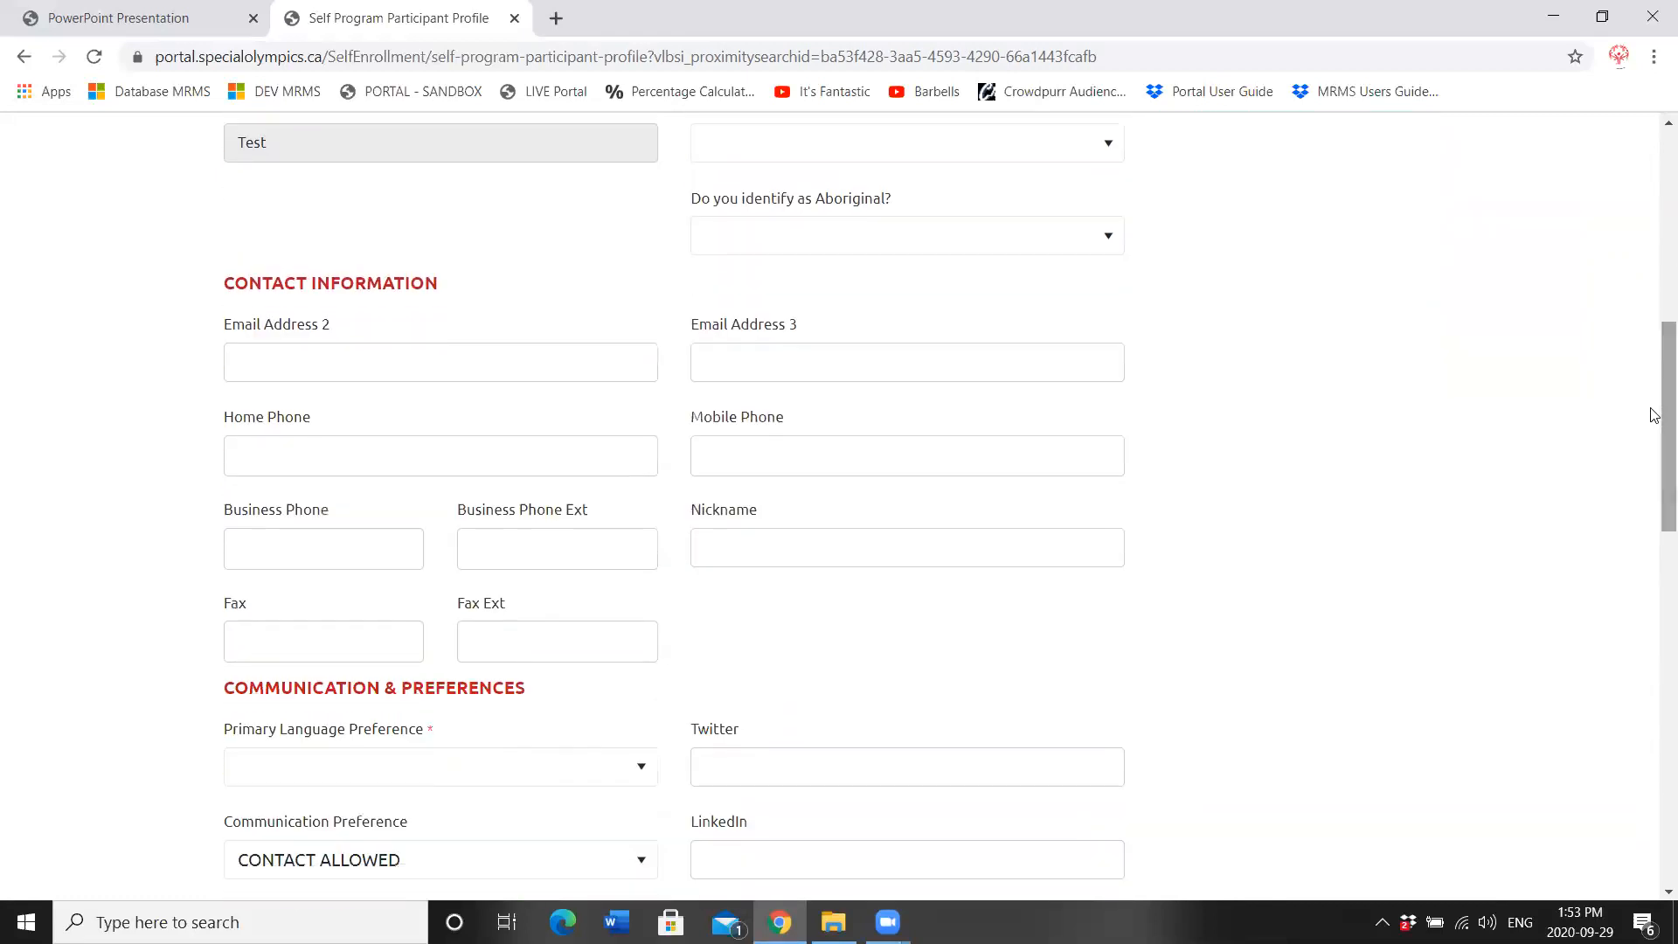
left_click(280, 362)
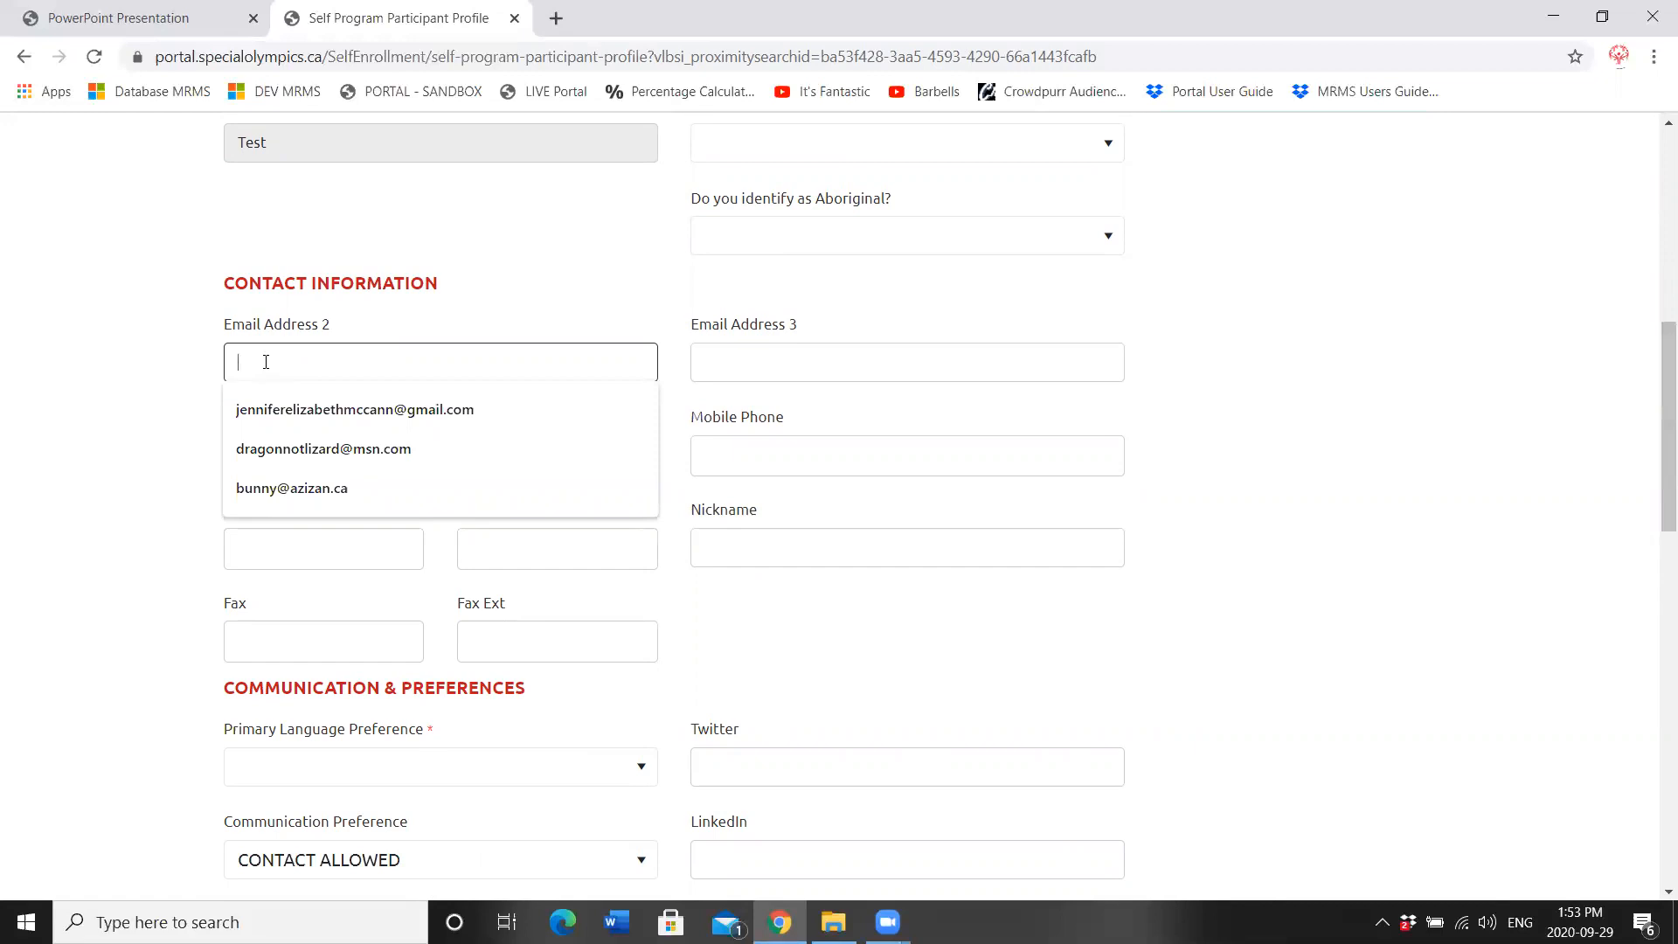
left_click(264, 441)
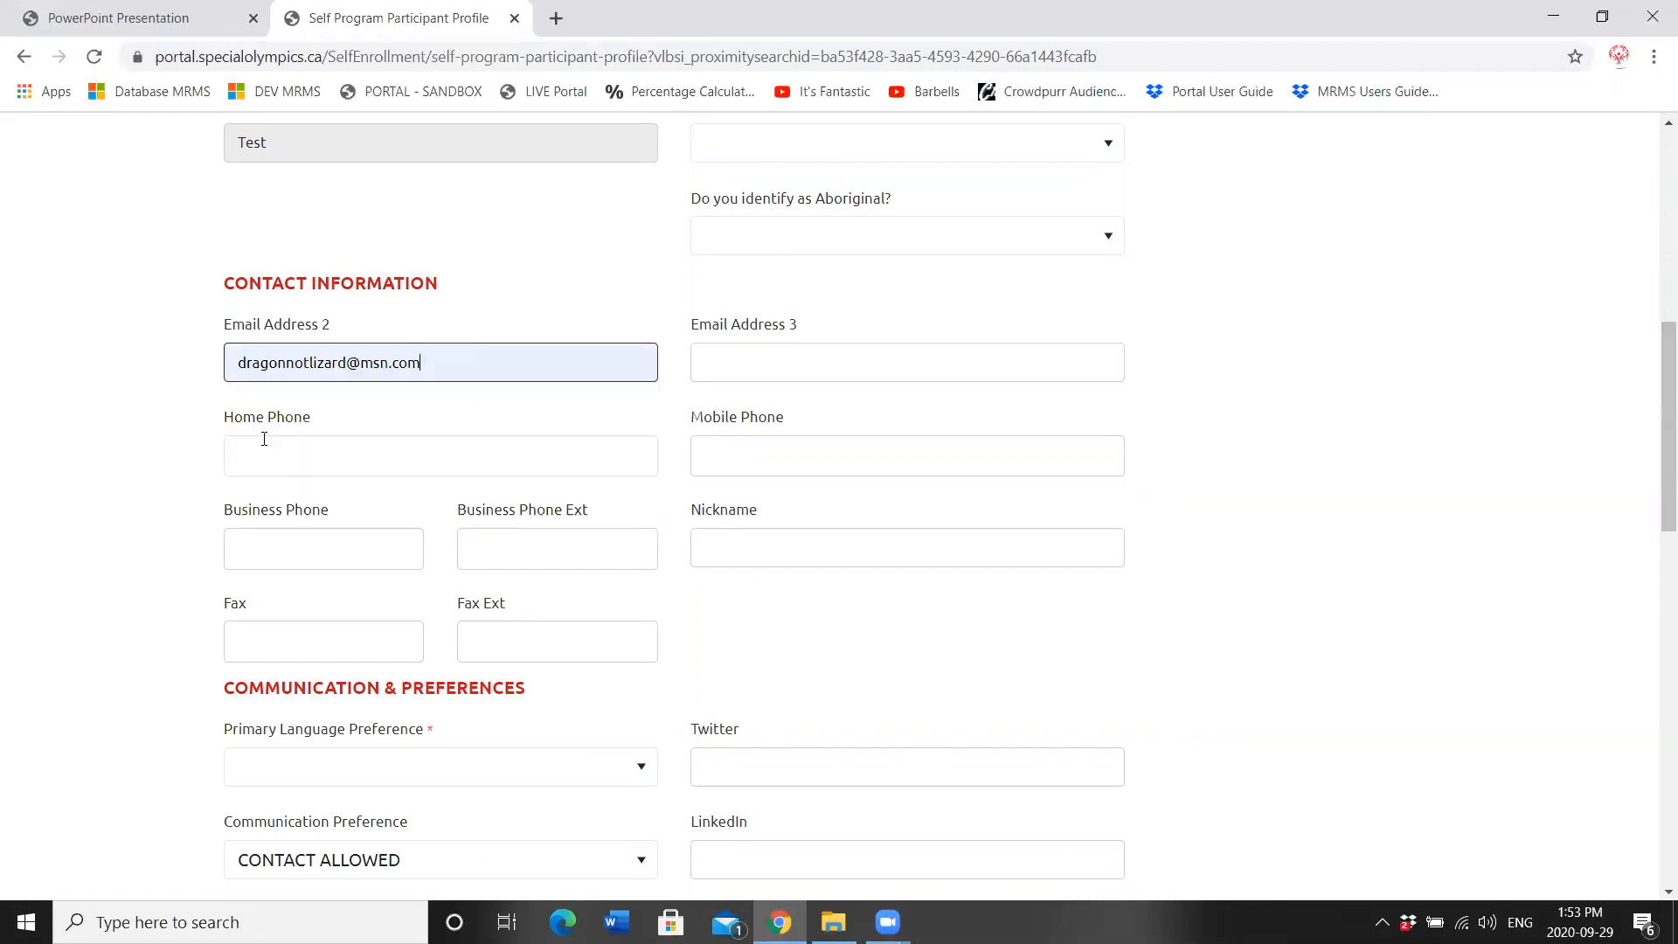
left_click(309, 453)
type("709-709-7099")
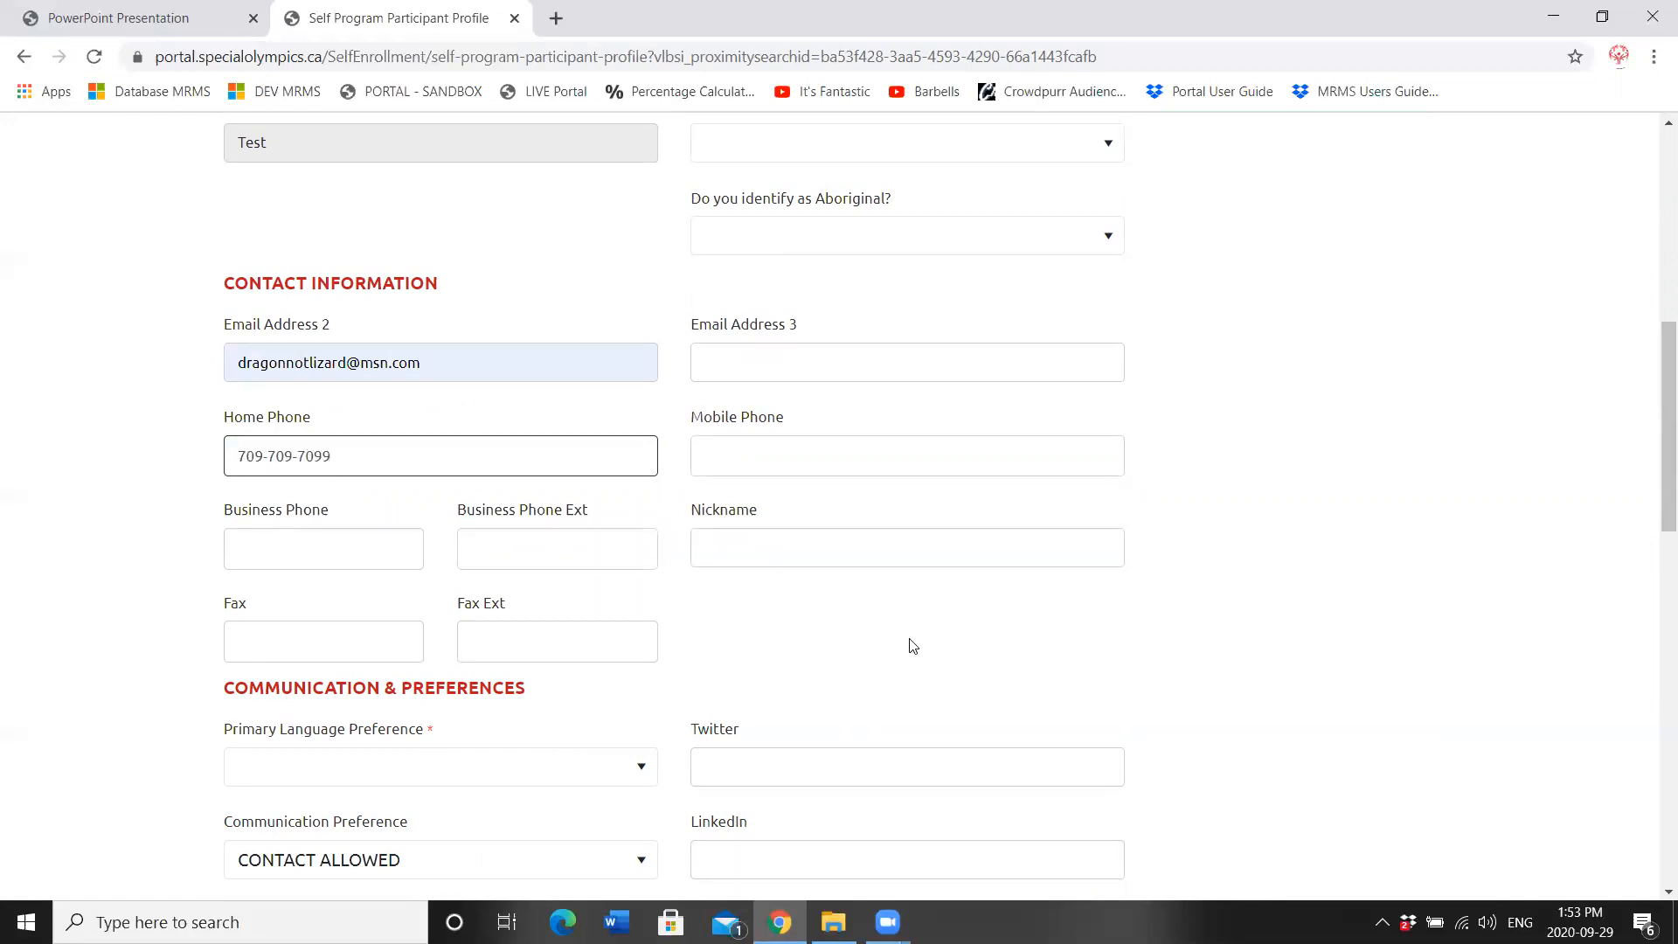
left_click(1031, 649)
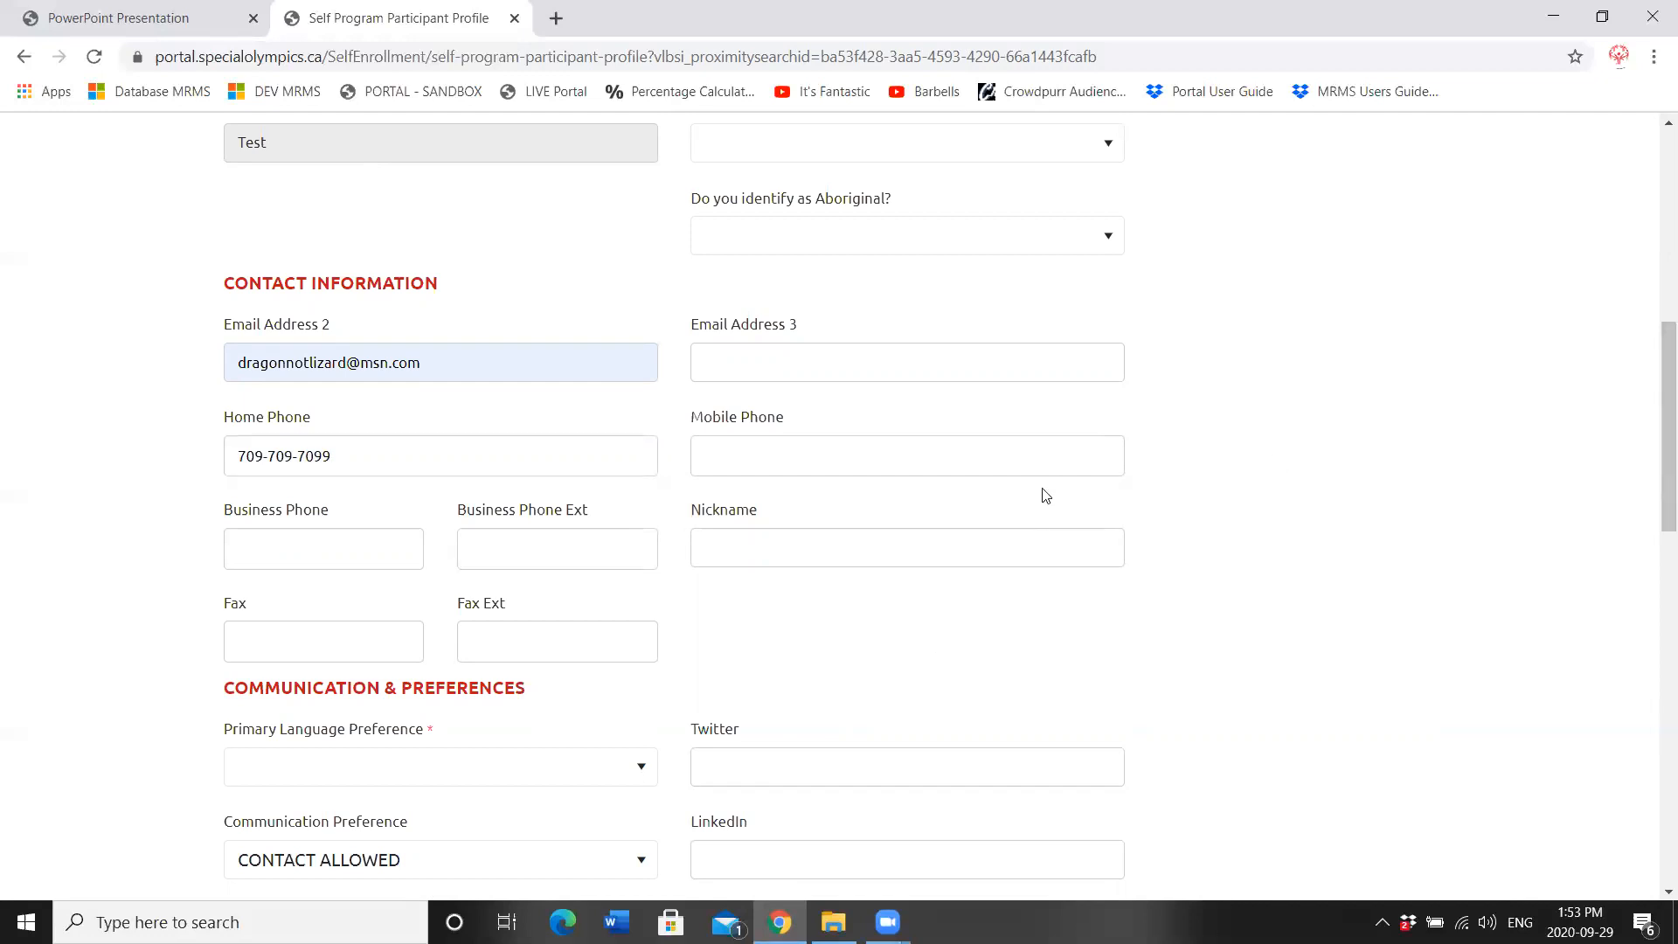
left_click(706, 453)
type("7097097099")
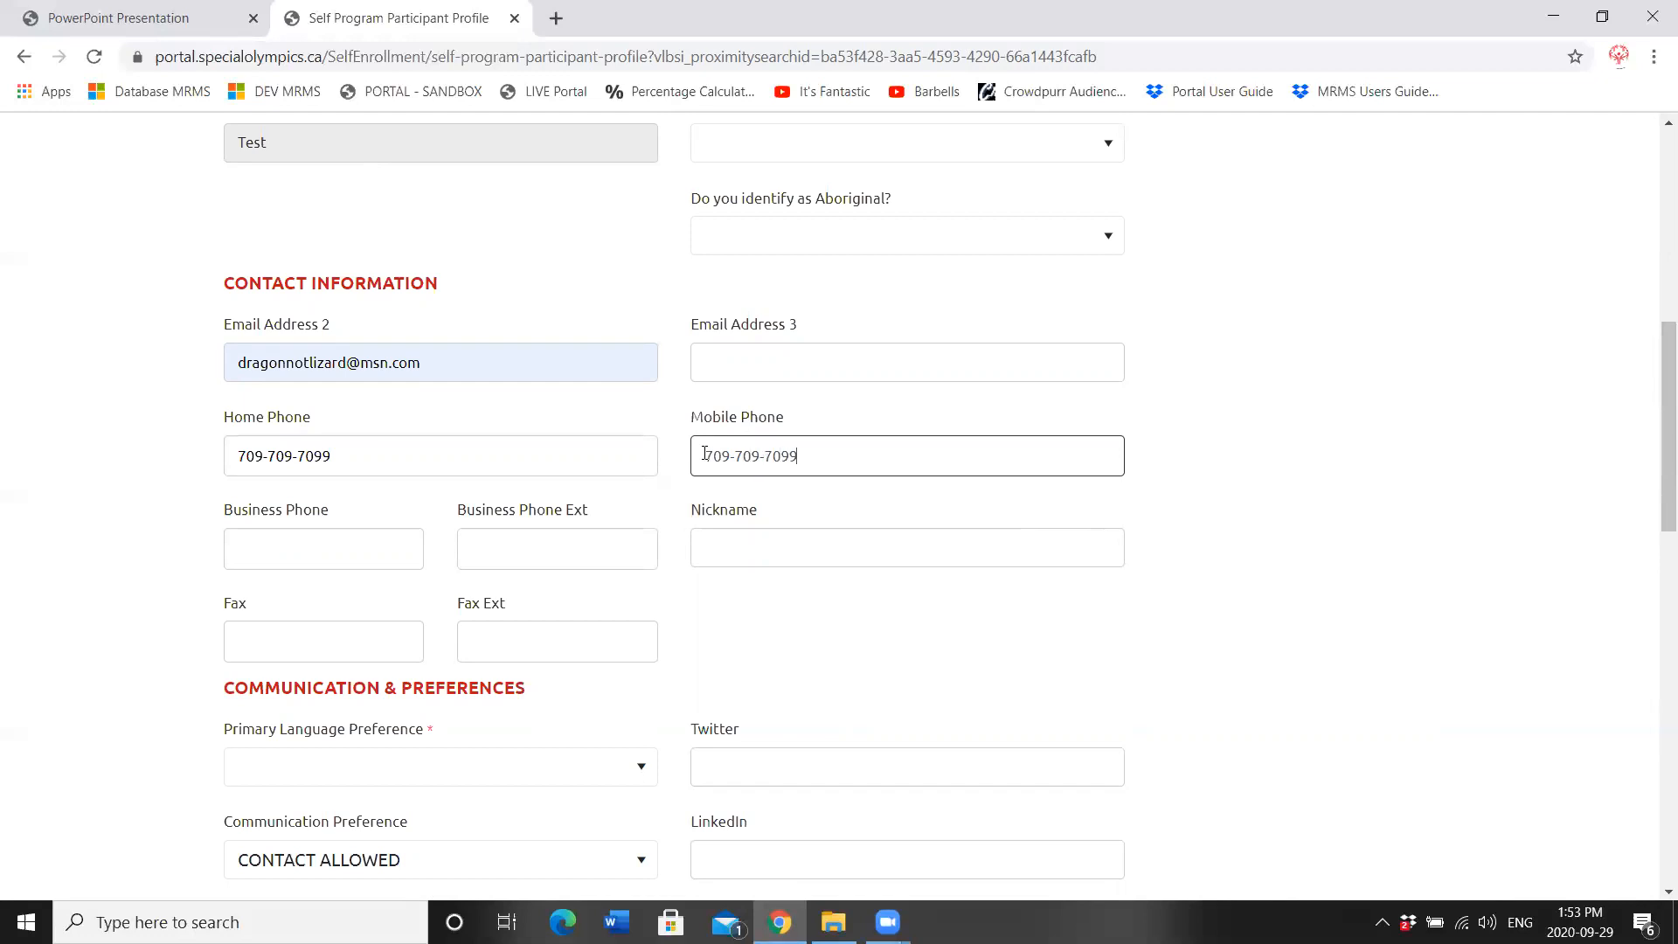
Step: Set the primary language preference to English
scroll(1653, 387, "down", 1)
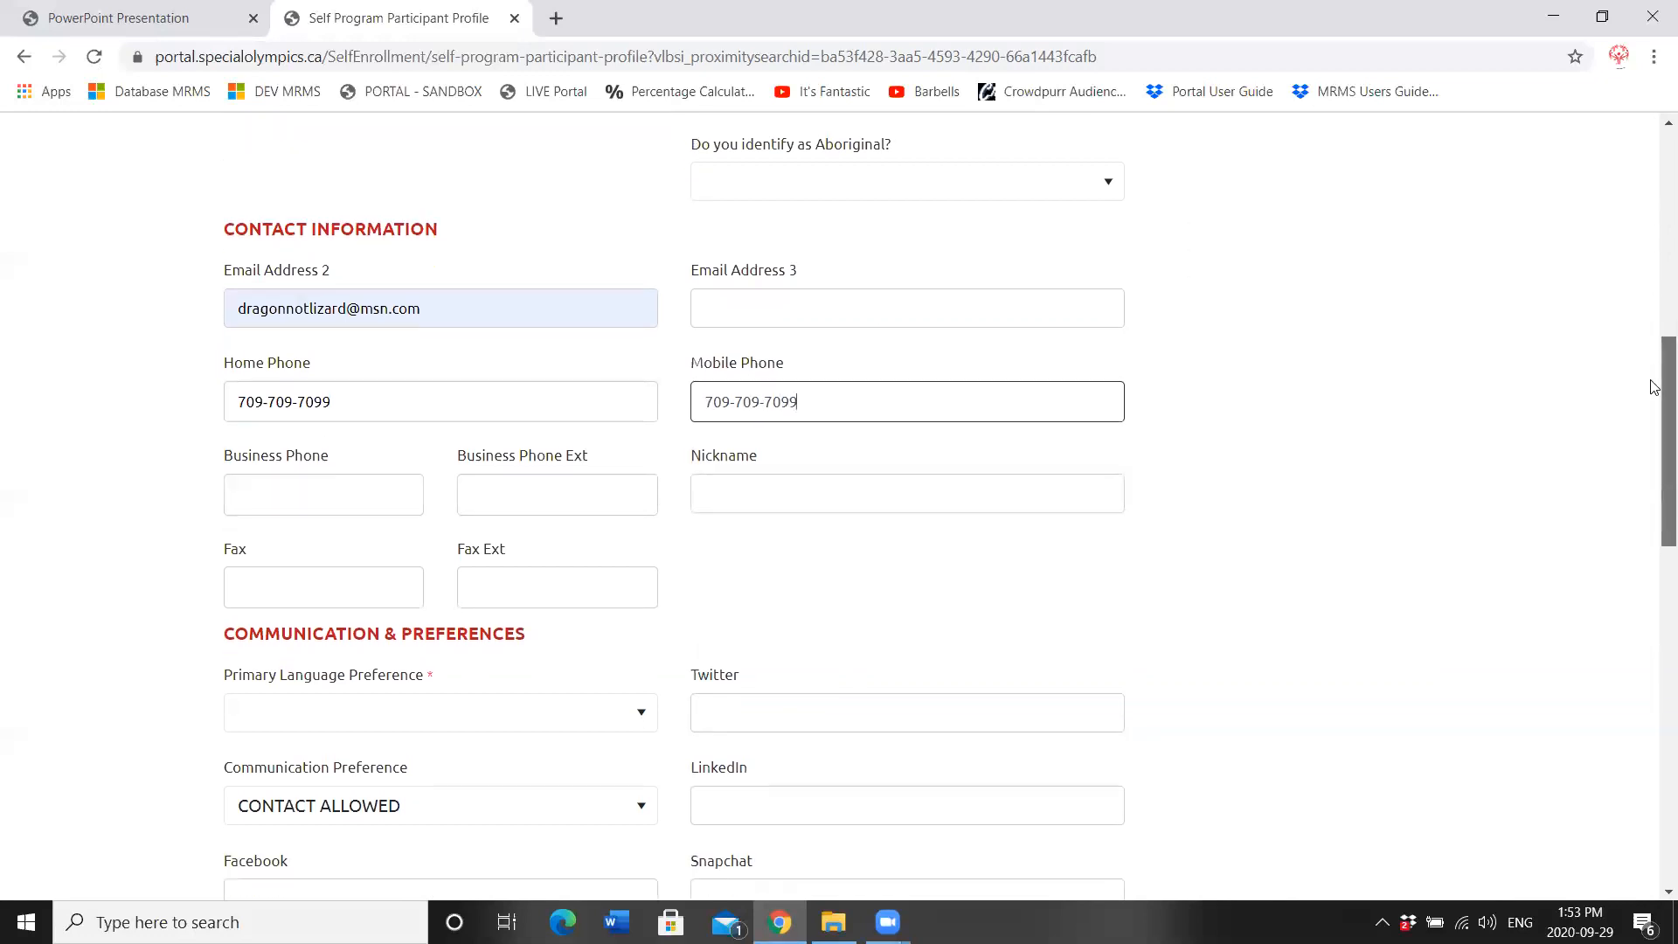
left_click_drag(1654, 387, 1654, 476)
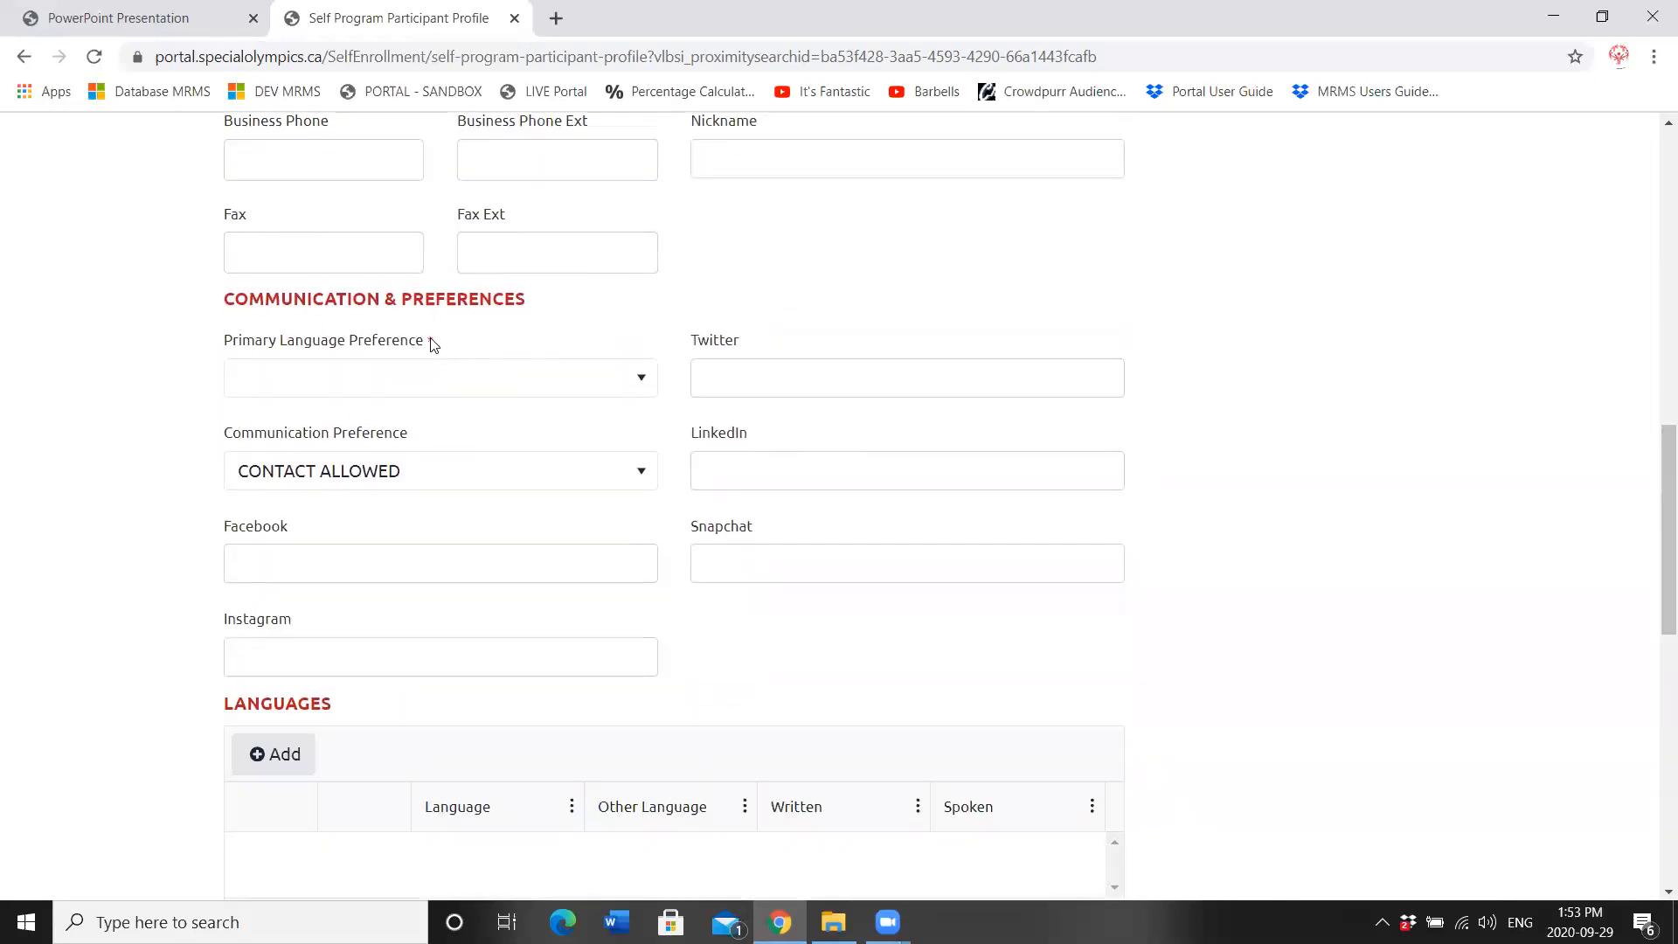
left_click(427, 377)
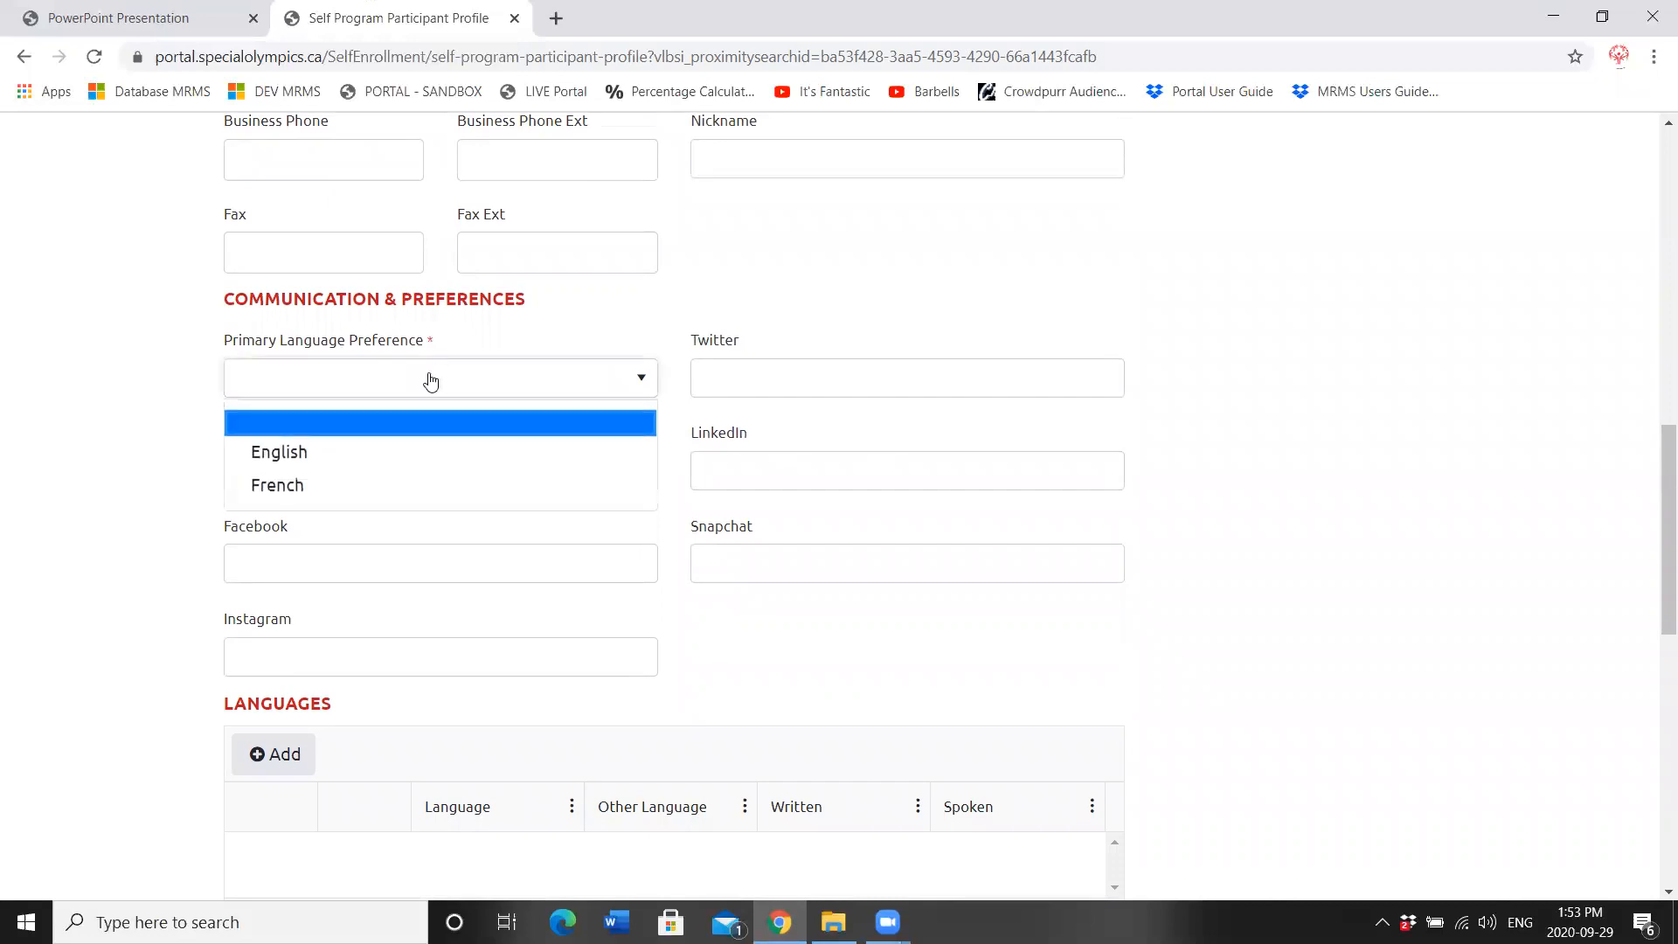
left_click(383, 452)
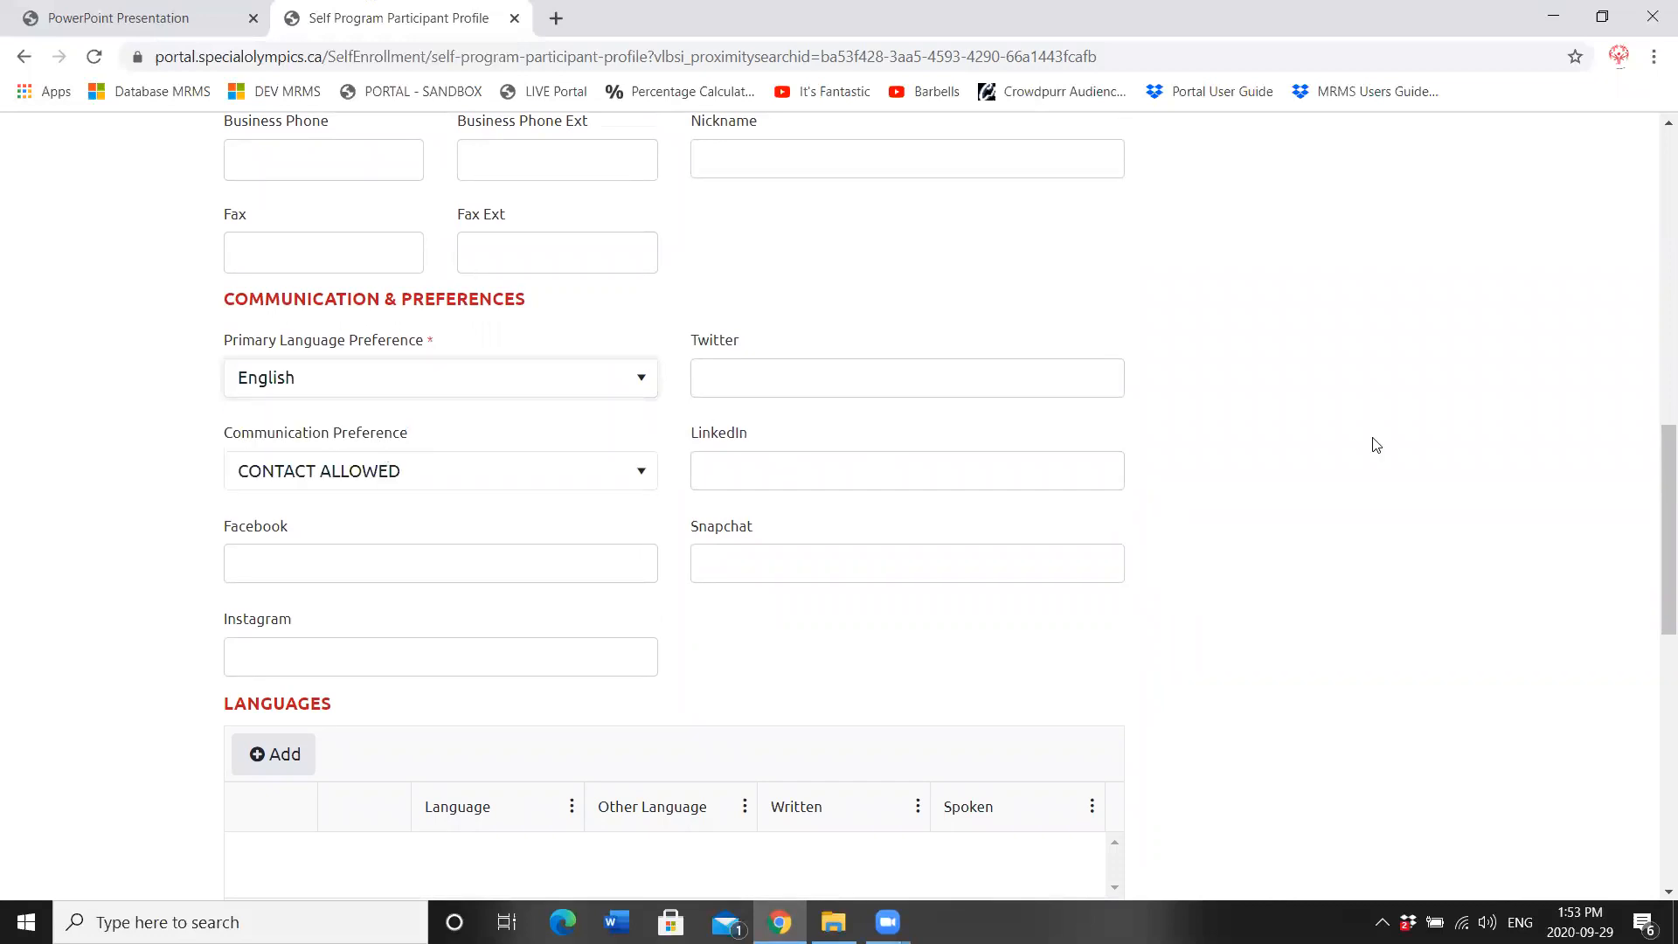
left_click_drag(1654, 467, 1655, 562)
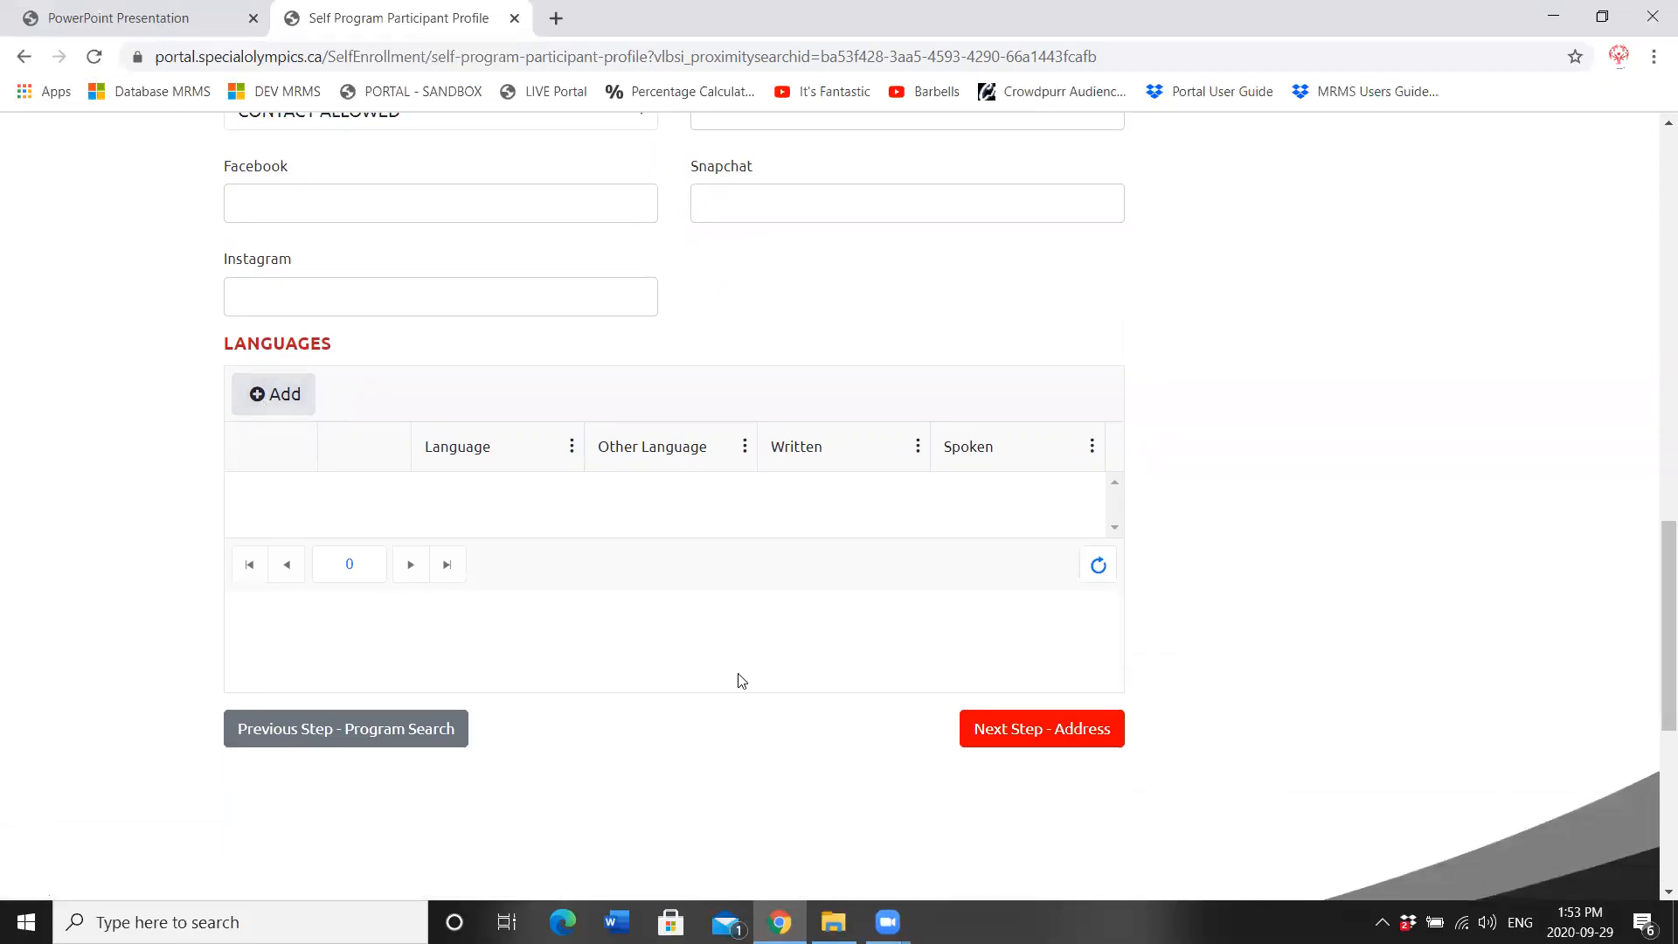
Step: On the address step, enter the athlete's primary street address and city
left_click(1068, 740)
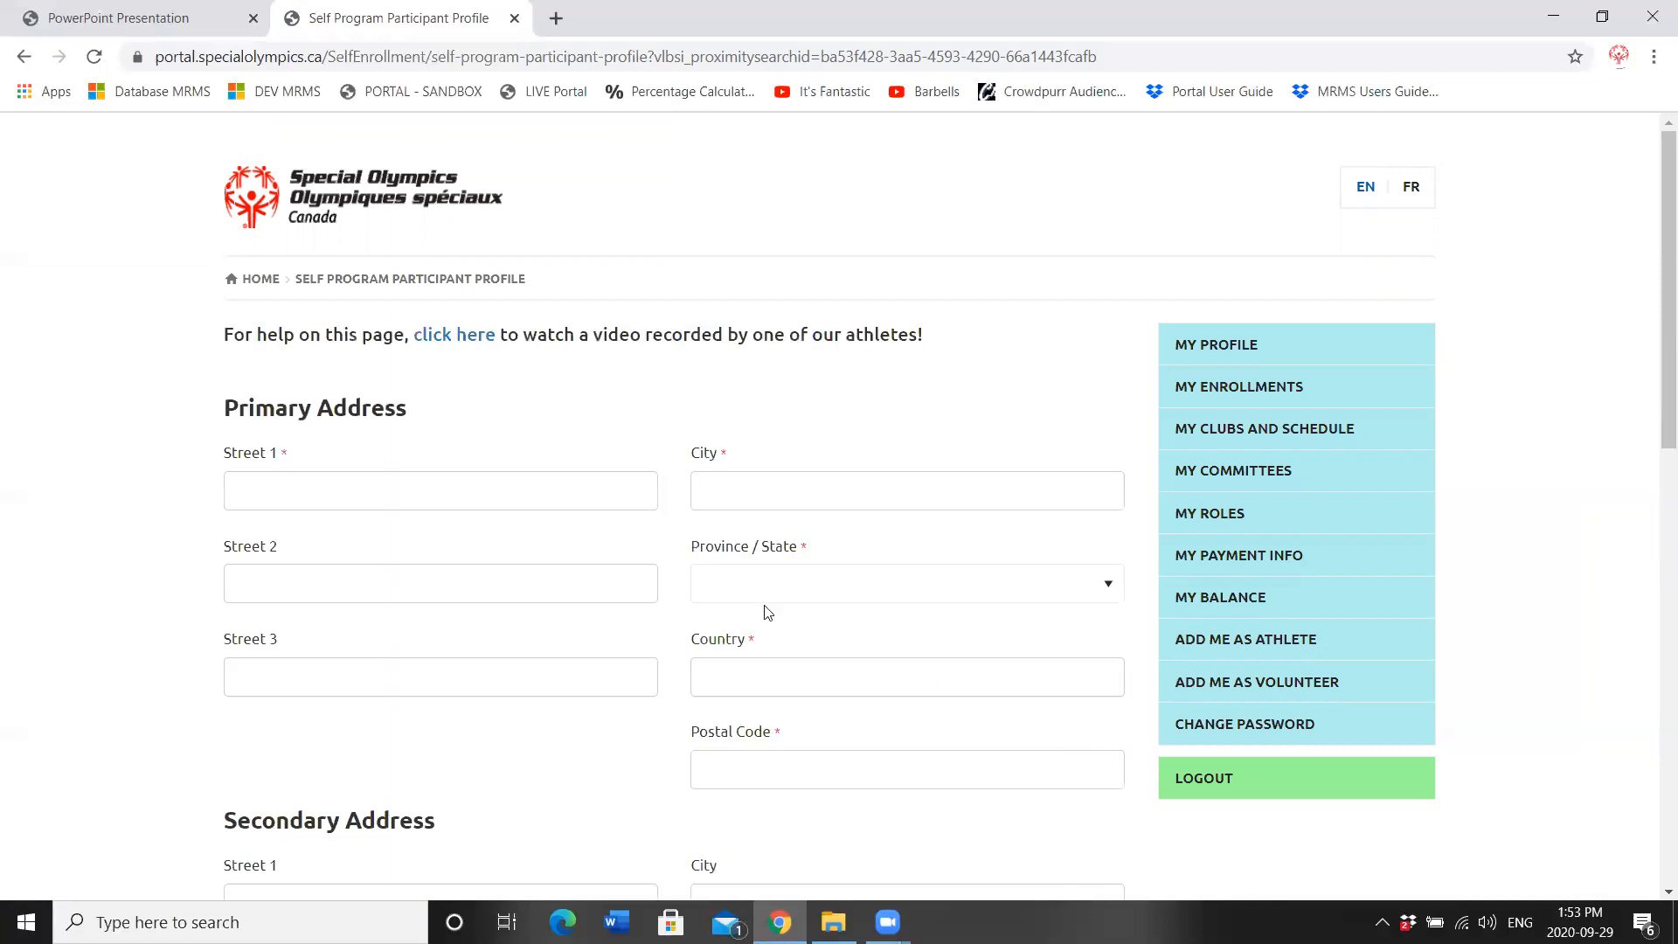
left_click(316, 498)
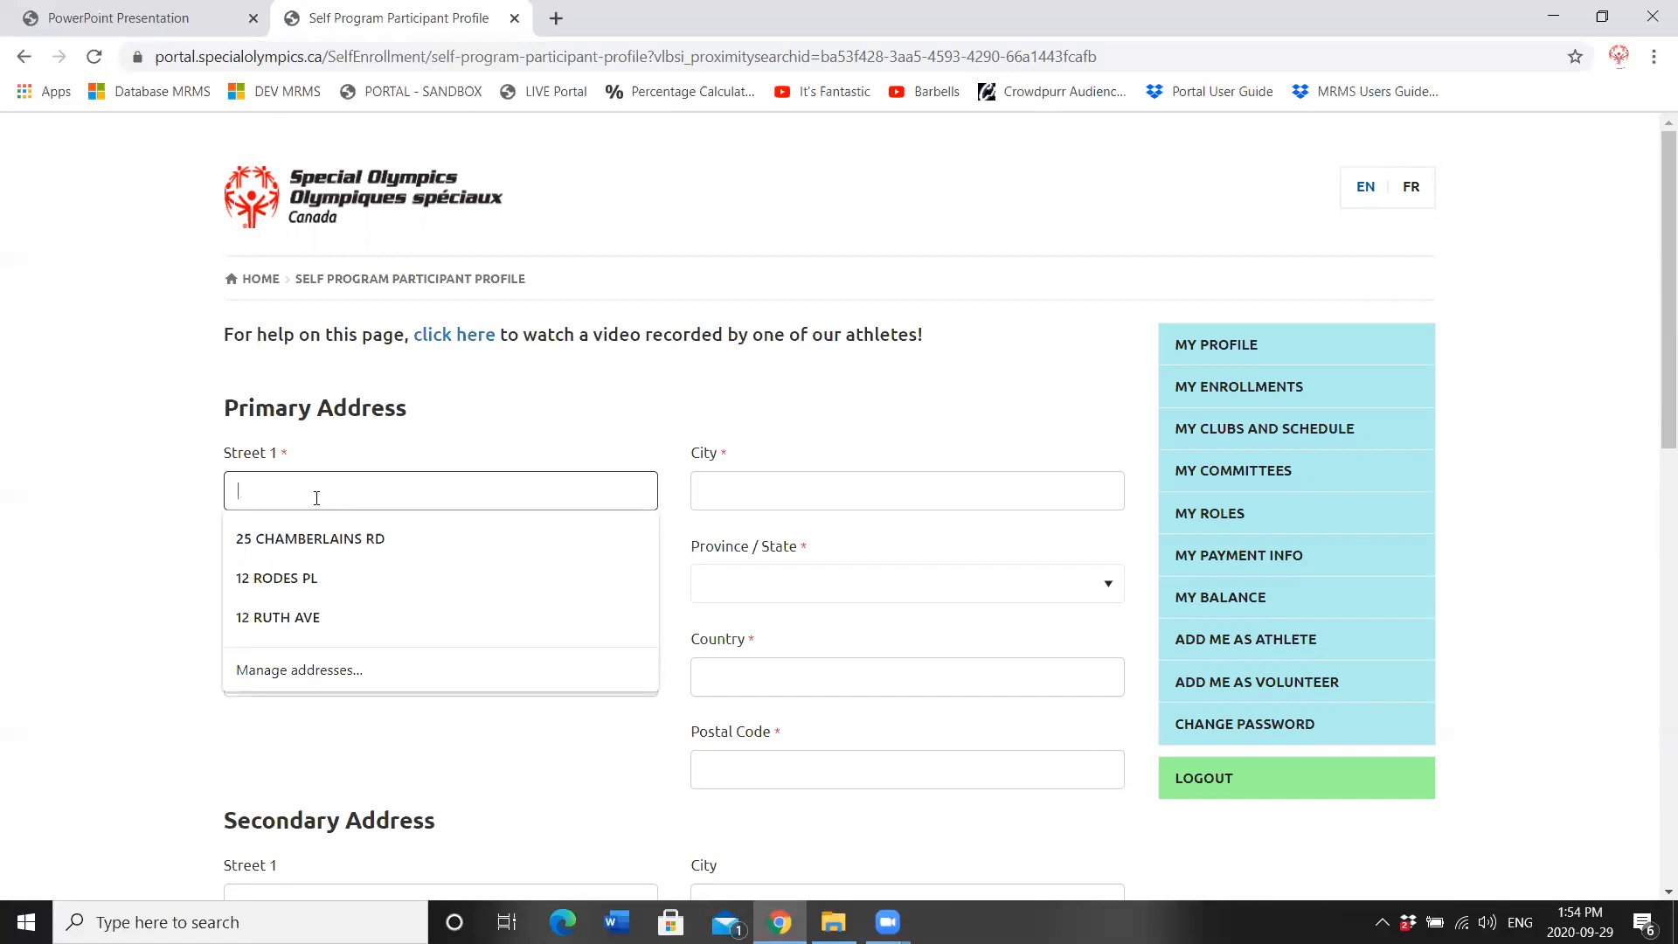
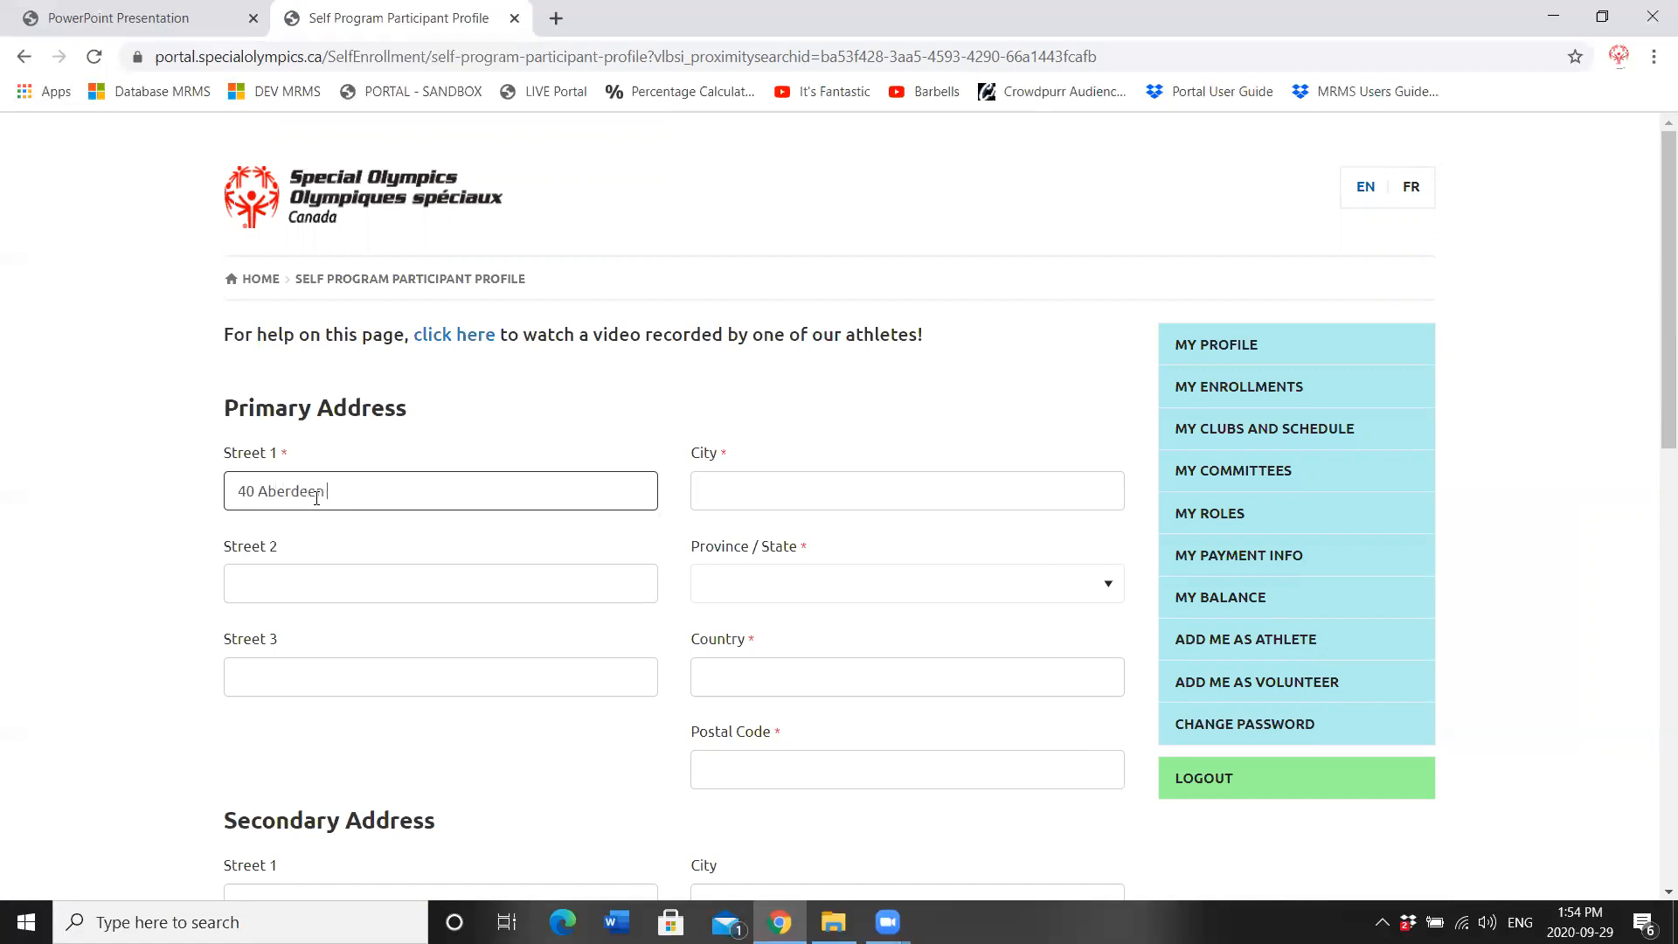
key("Tab")
key("Tab")
key("Tab")
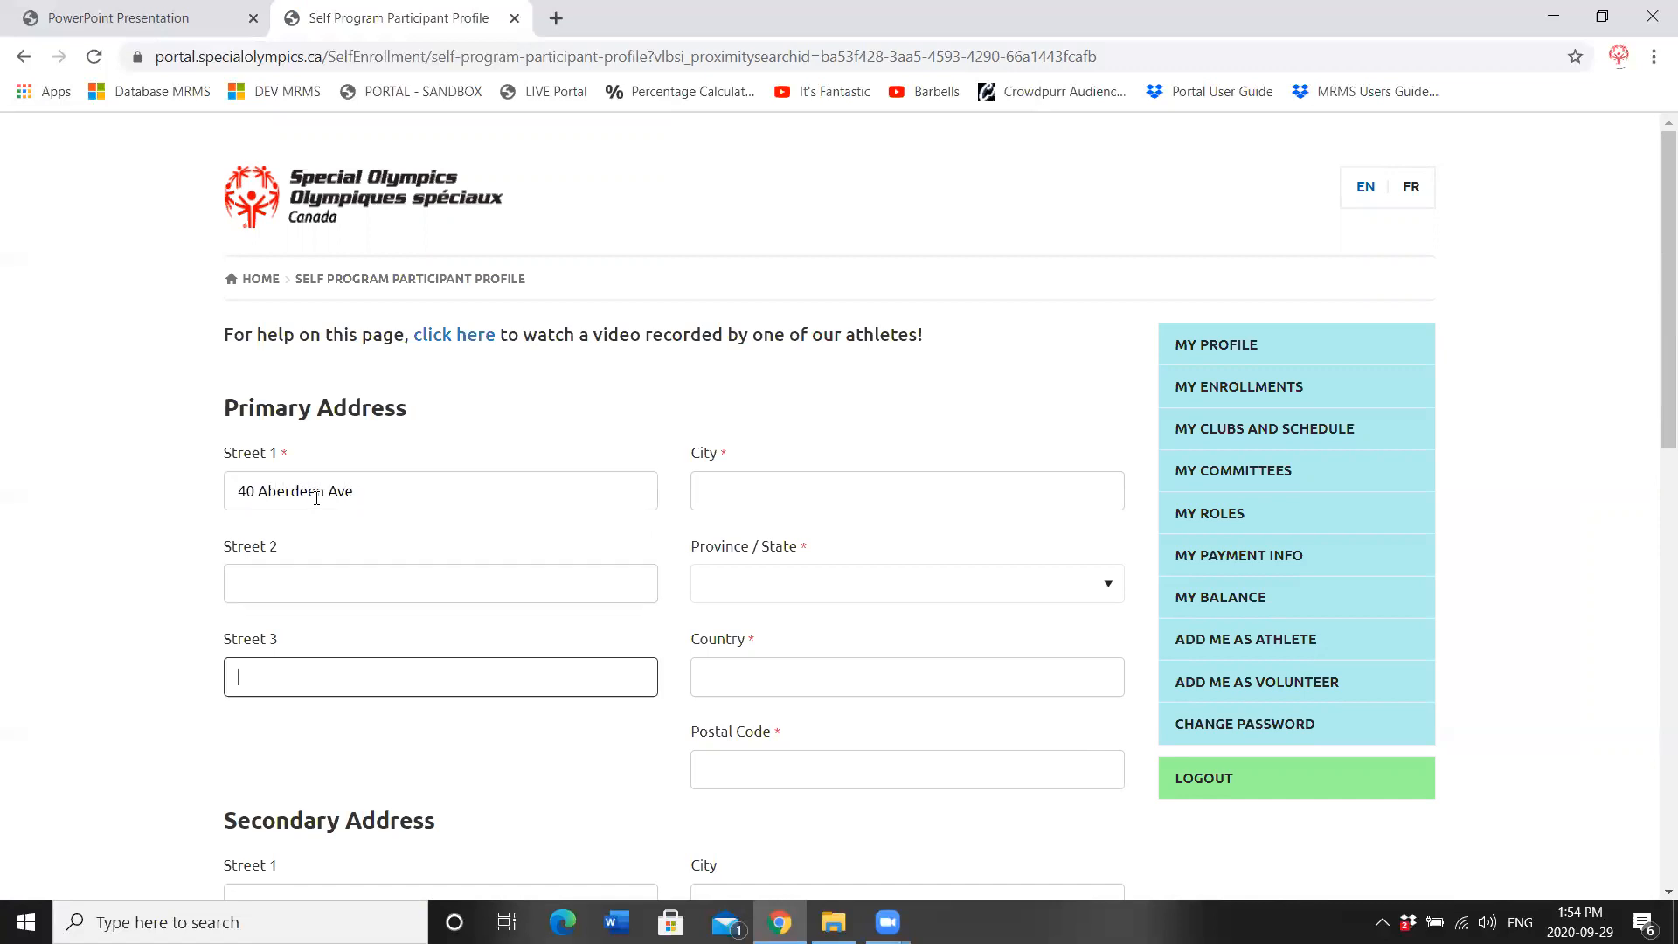
type("St. John's")
Step: Fill in the province, country and postal code, then continue to the criminal record step
key("Tab")
type("nl")
key("Tab")
type("Canada")
key("Tab")
type("A1")
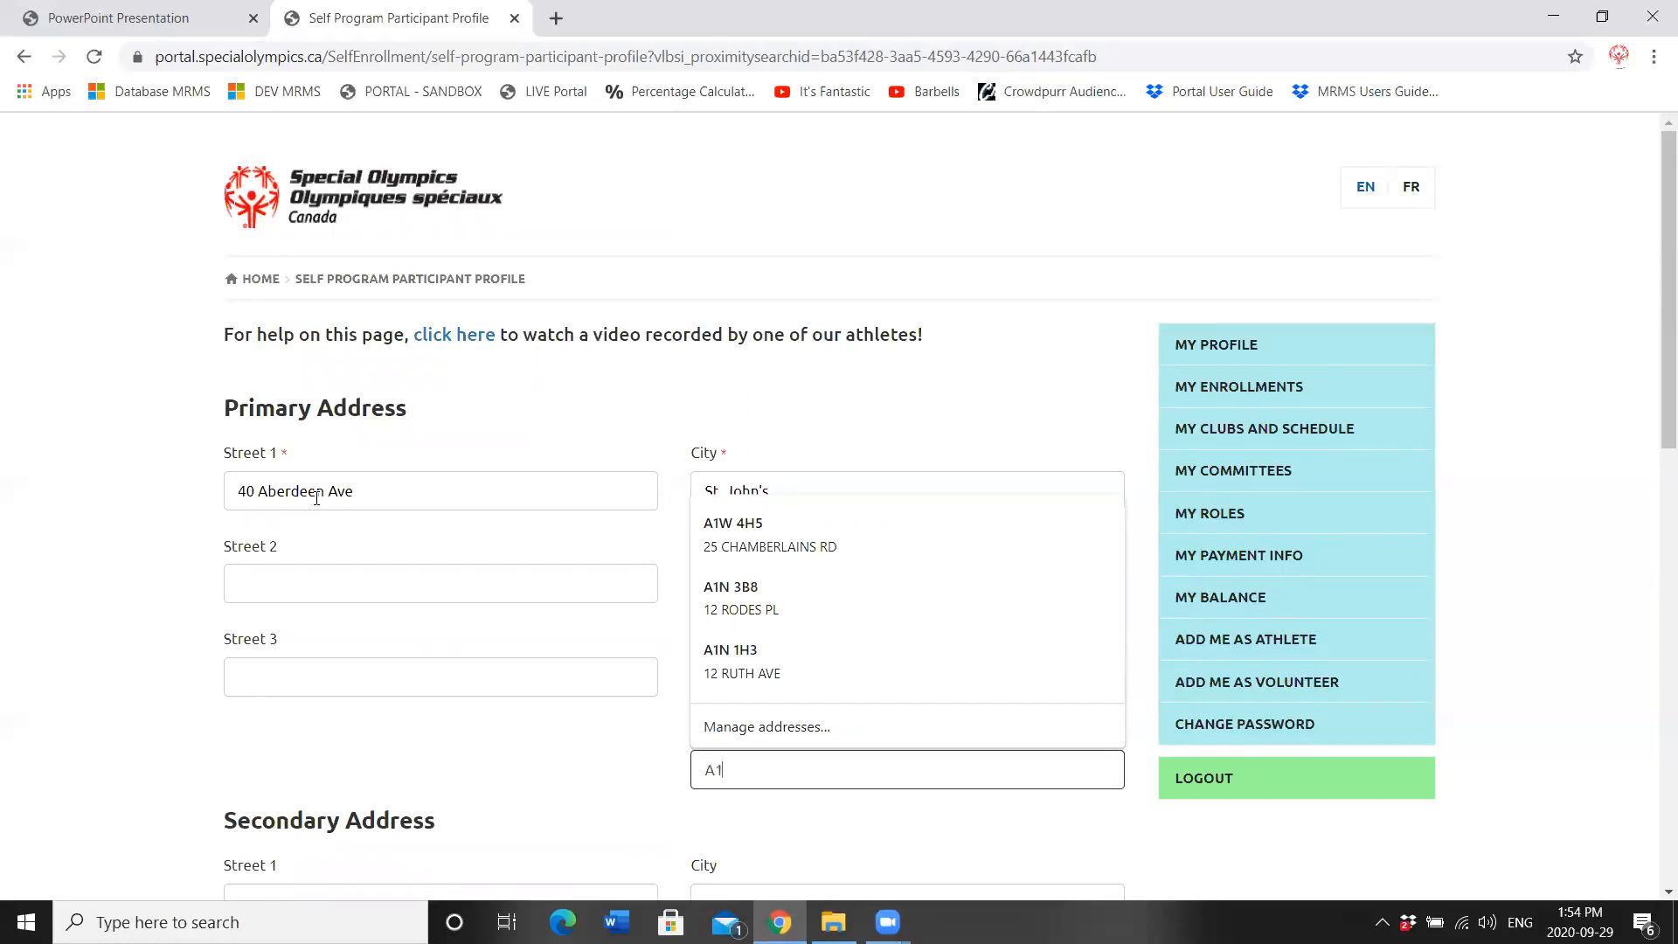
type("A 5")
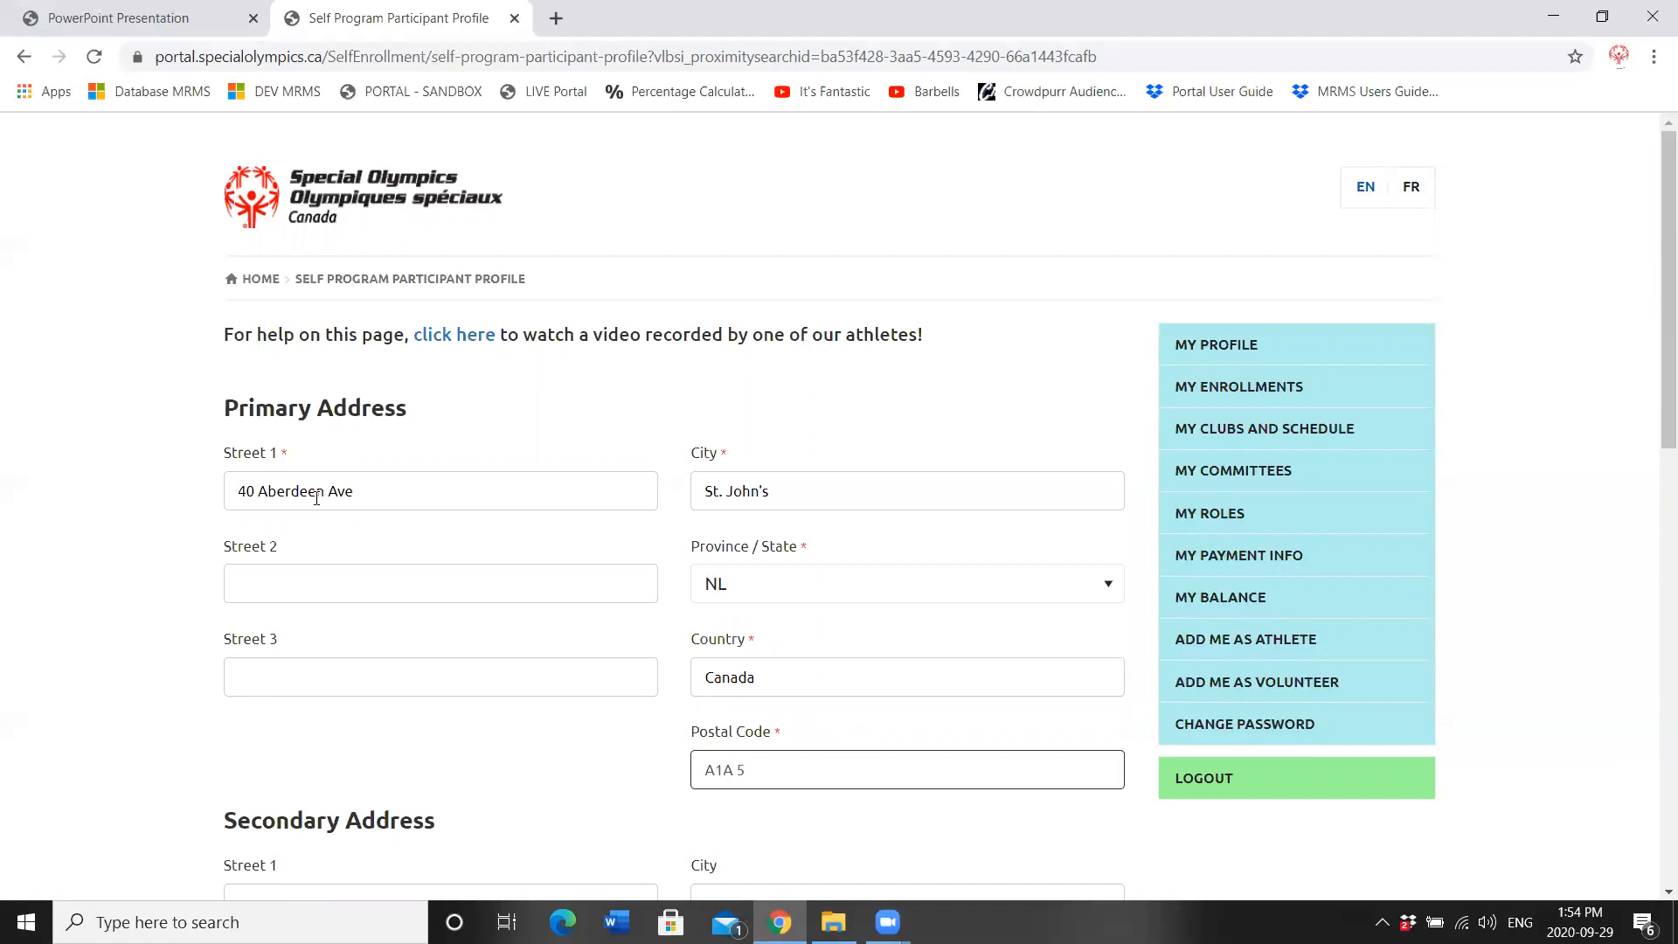
type("T3")
left_click_drag(1654, 255, 1654, 392)
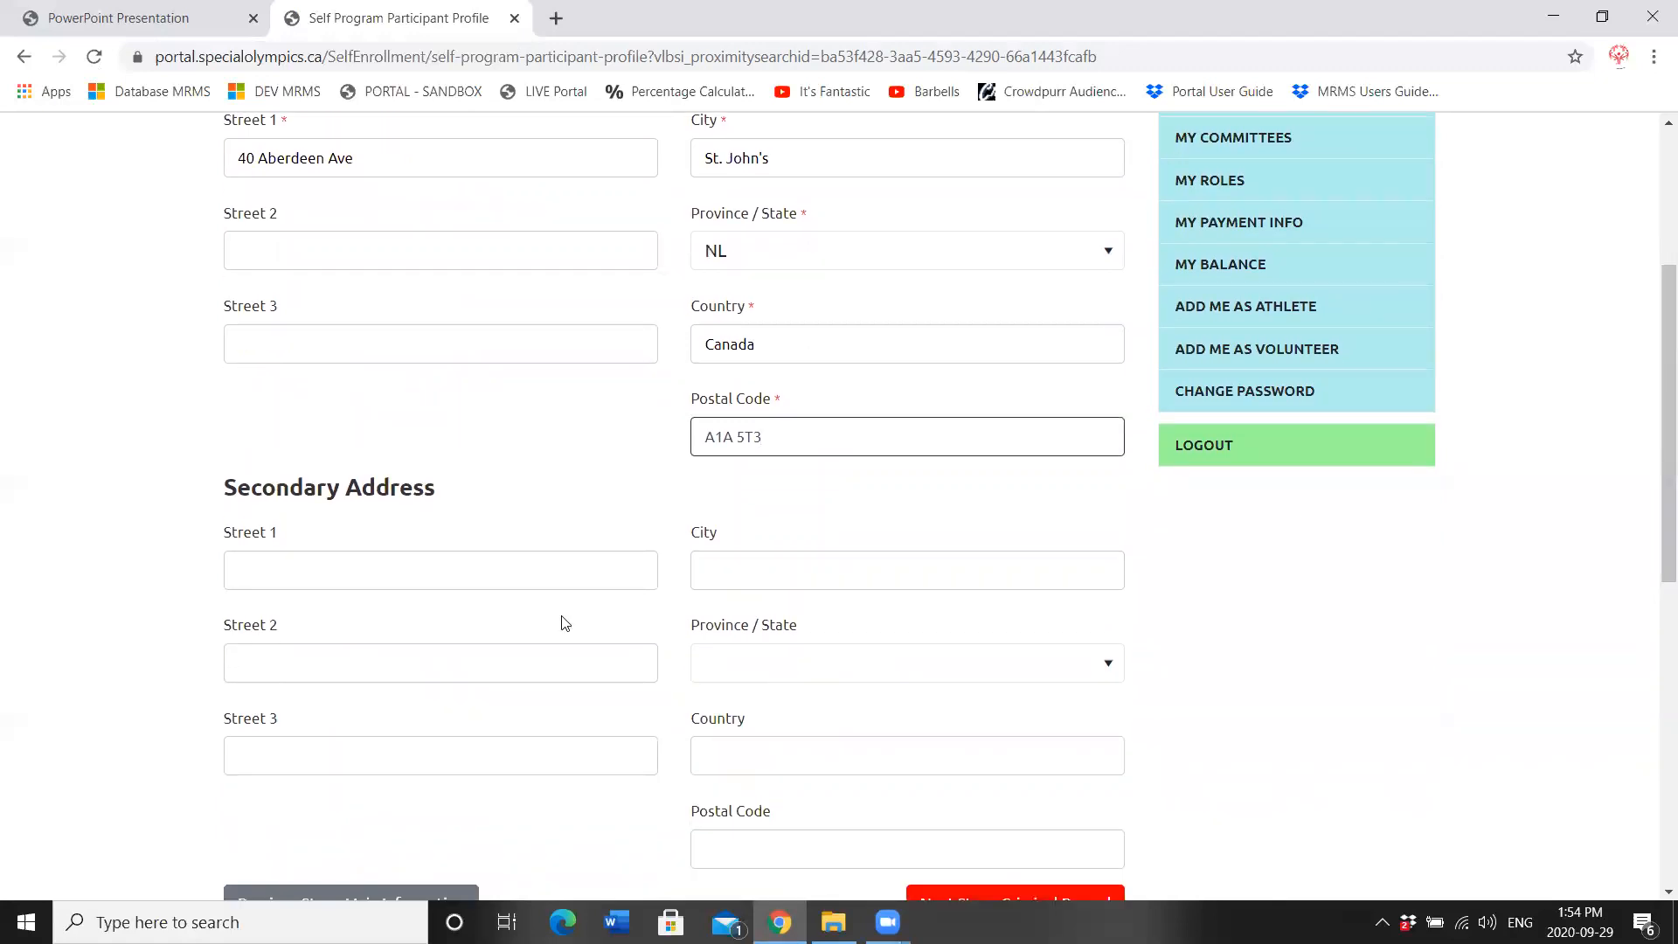
left_click_drag(1651, 530, 1654, 624)
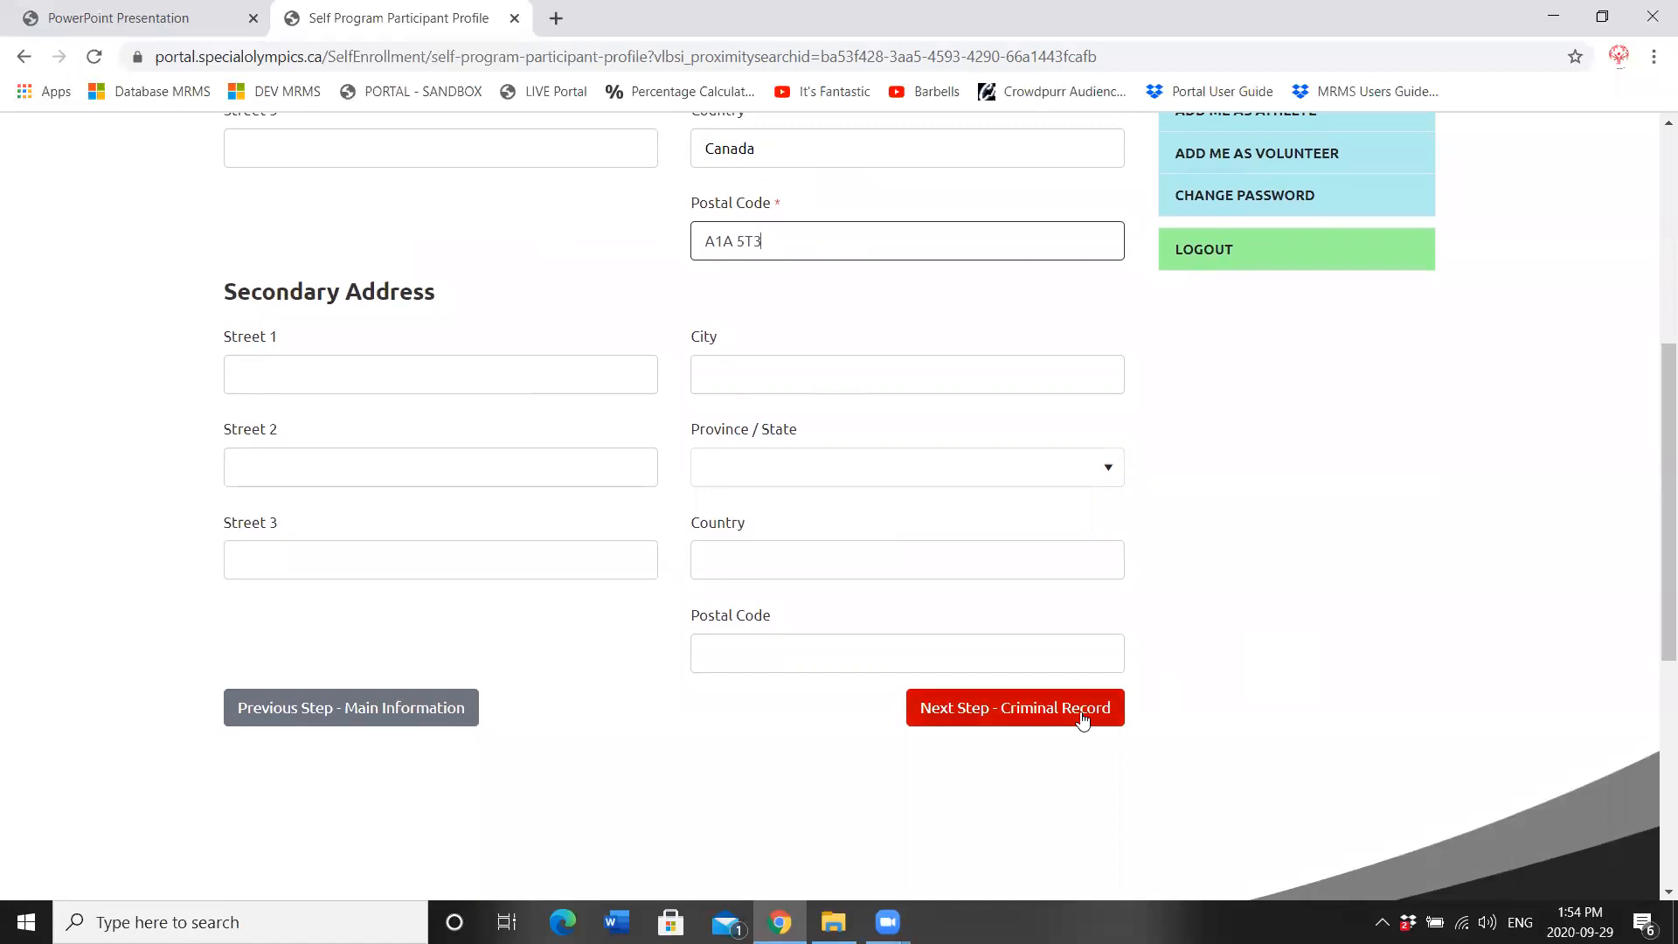
left_click(984, 708)
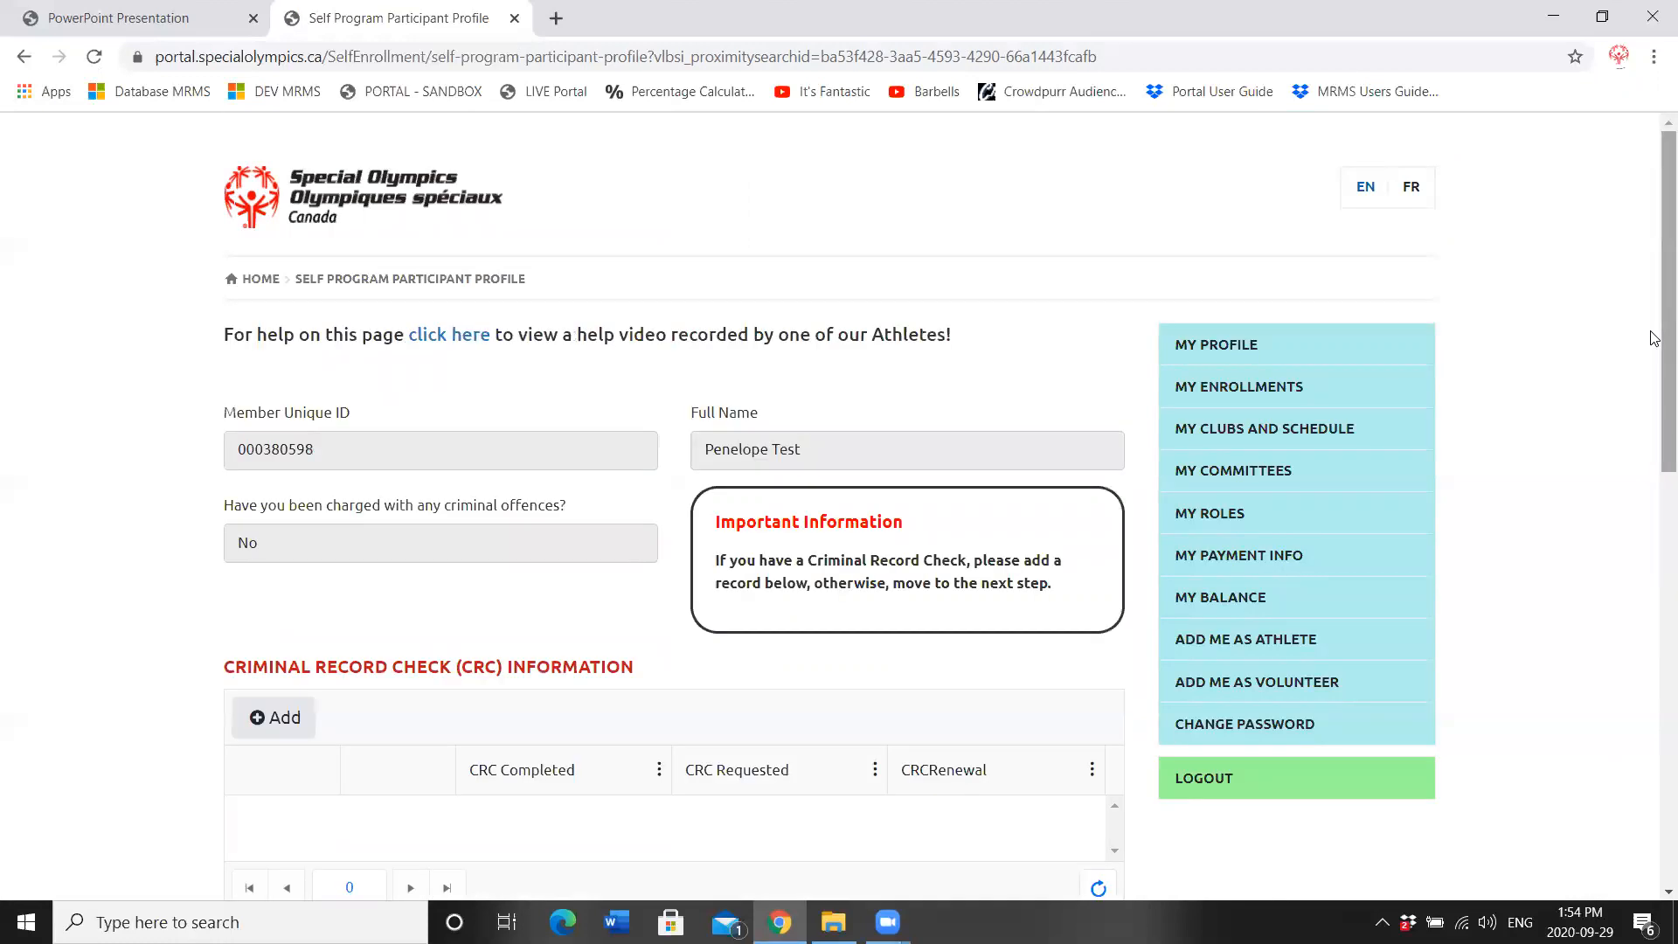
Step: Leave the Criminal Record Check empty and move on to Medical Information
left_click_drag(1654, 338, 1654, 437)
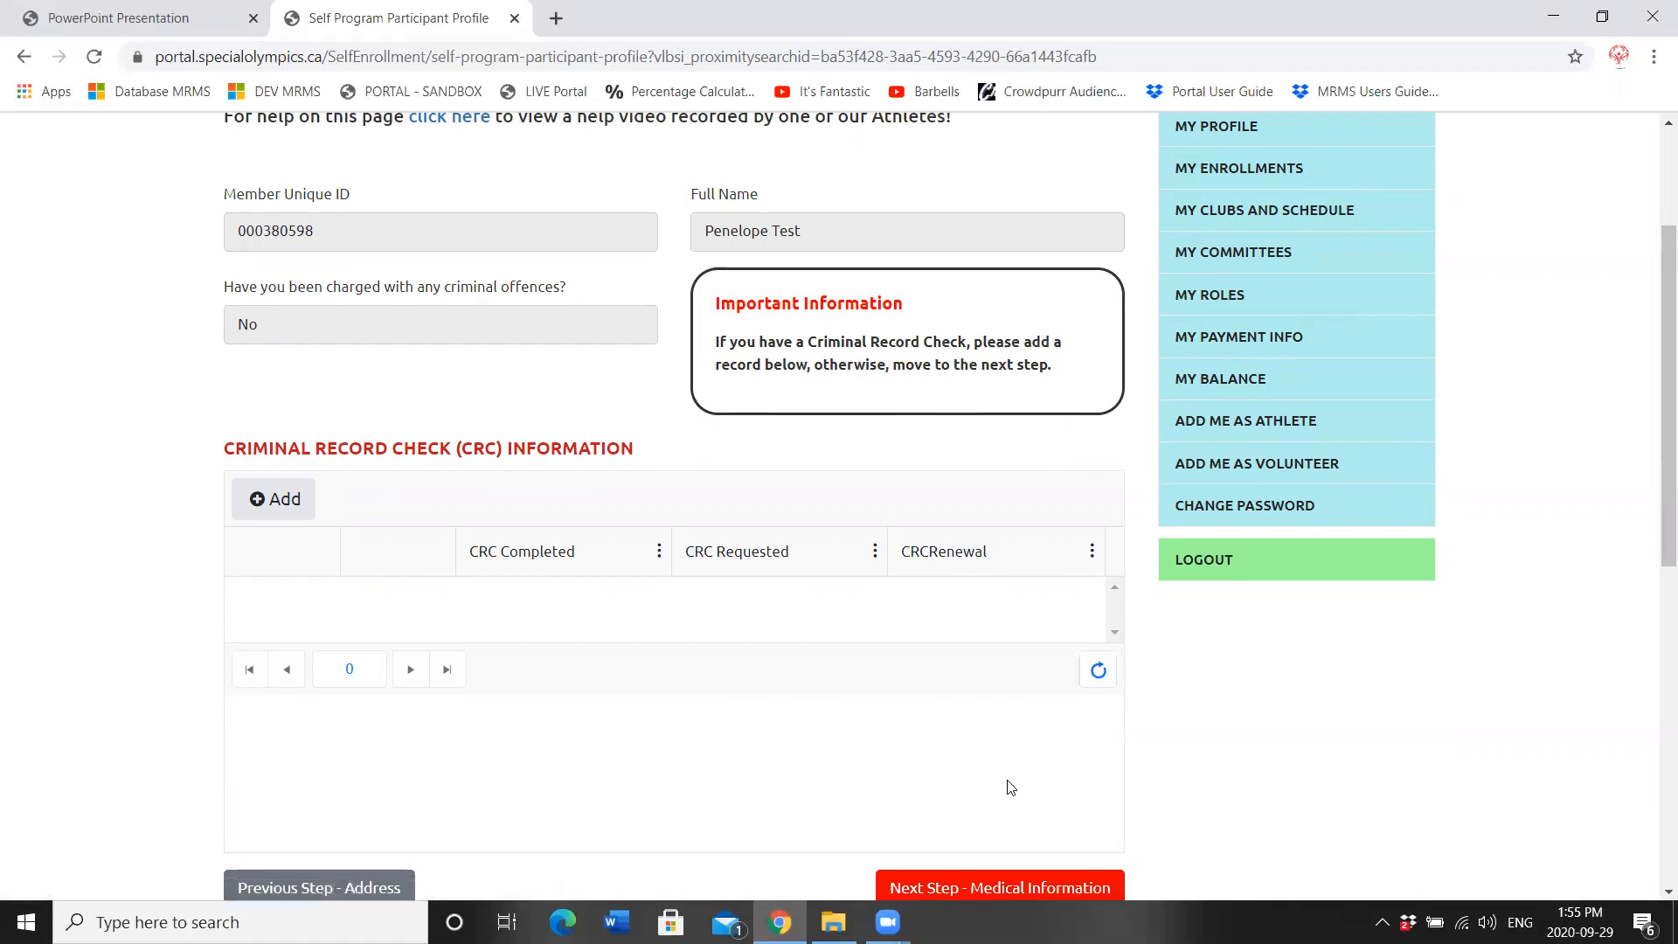
left_click(1005, 886)
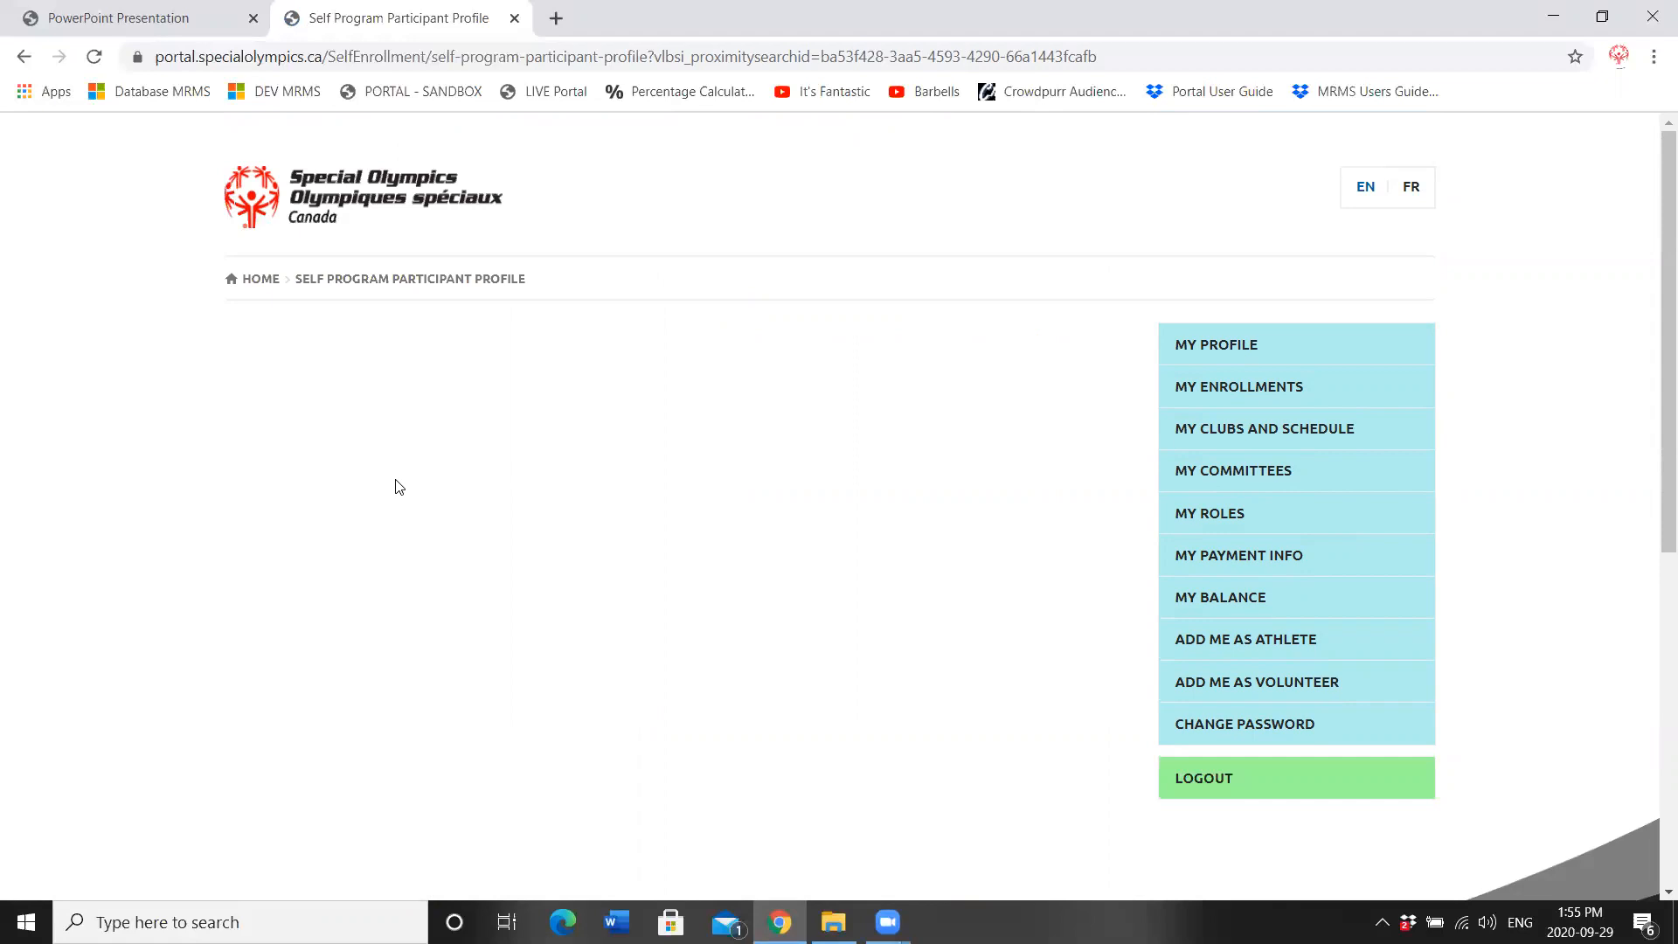
Step: Enter the health card number, issued by Newfoundland & Labrador, expiring 07/11/2024
left_click(365, 495)
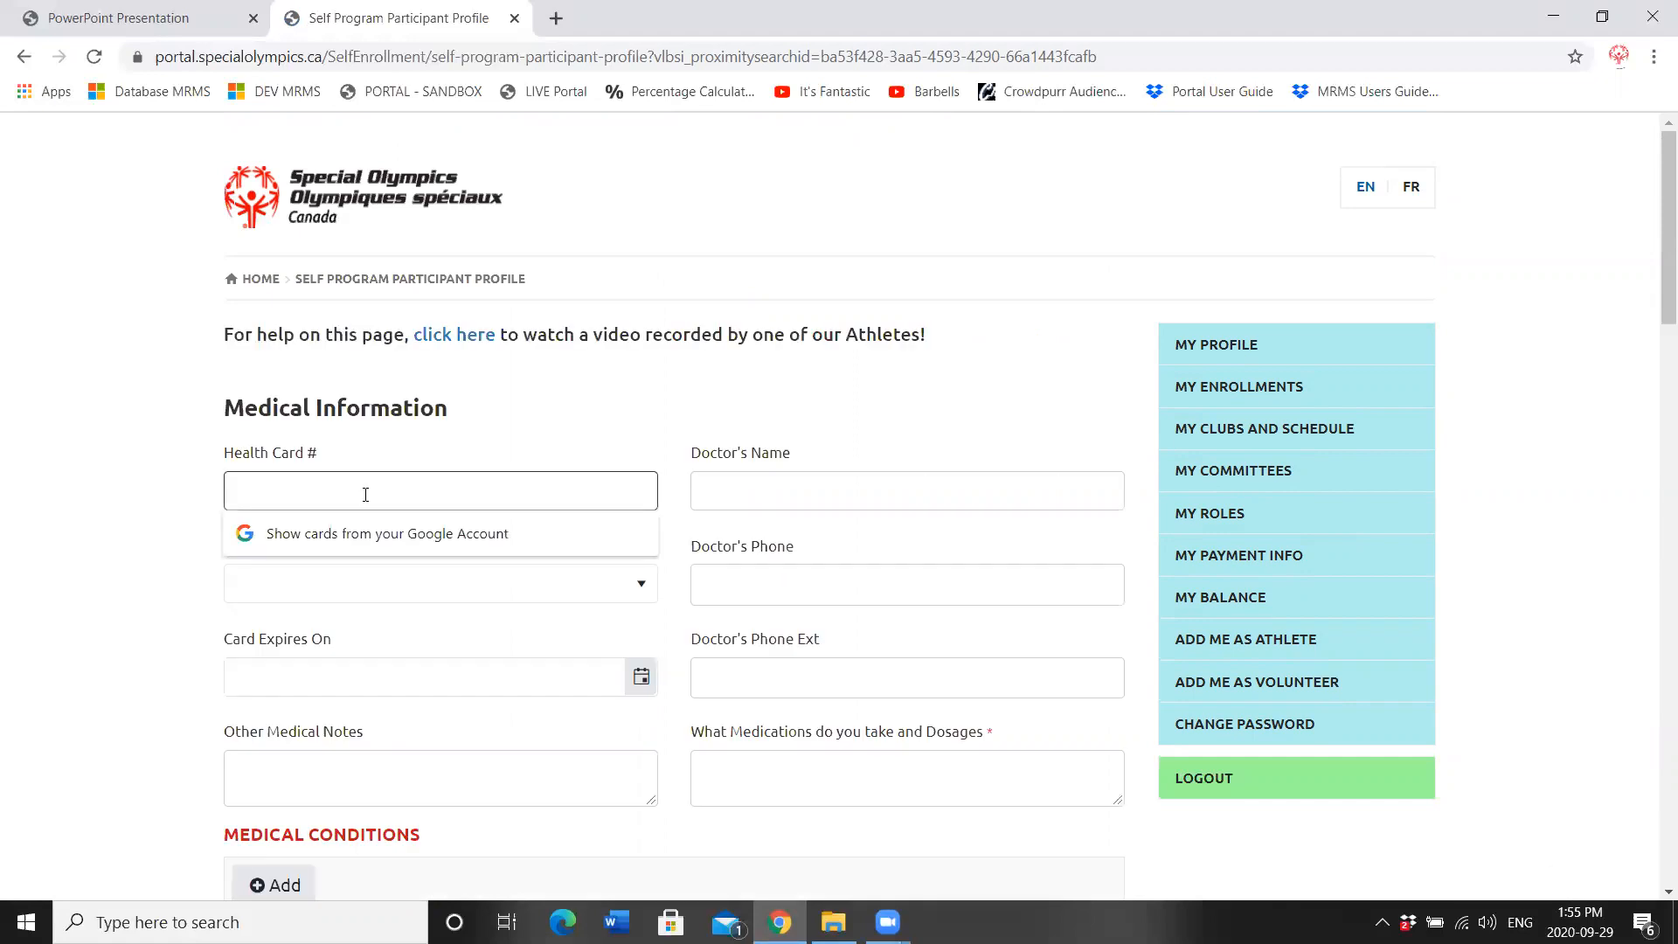
left_click(316, 588)
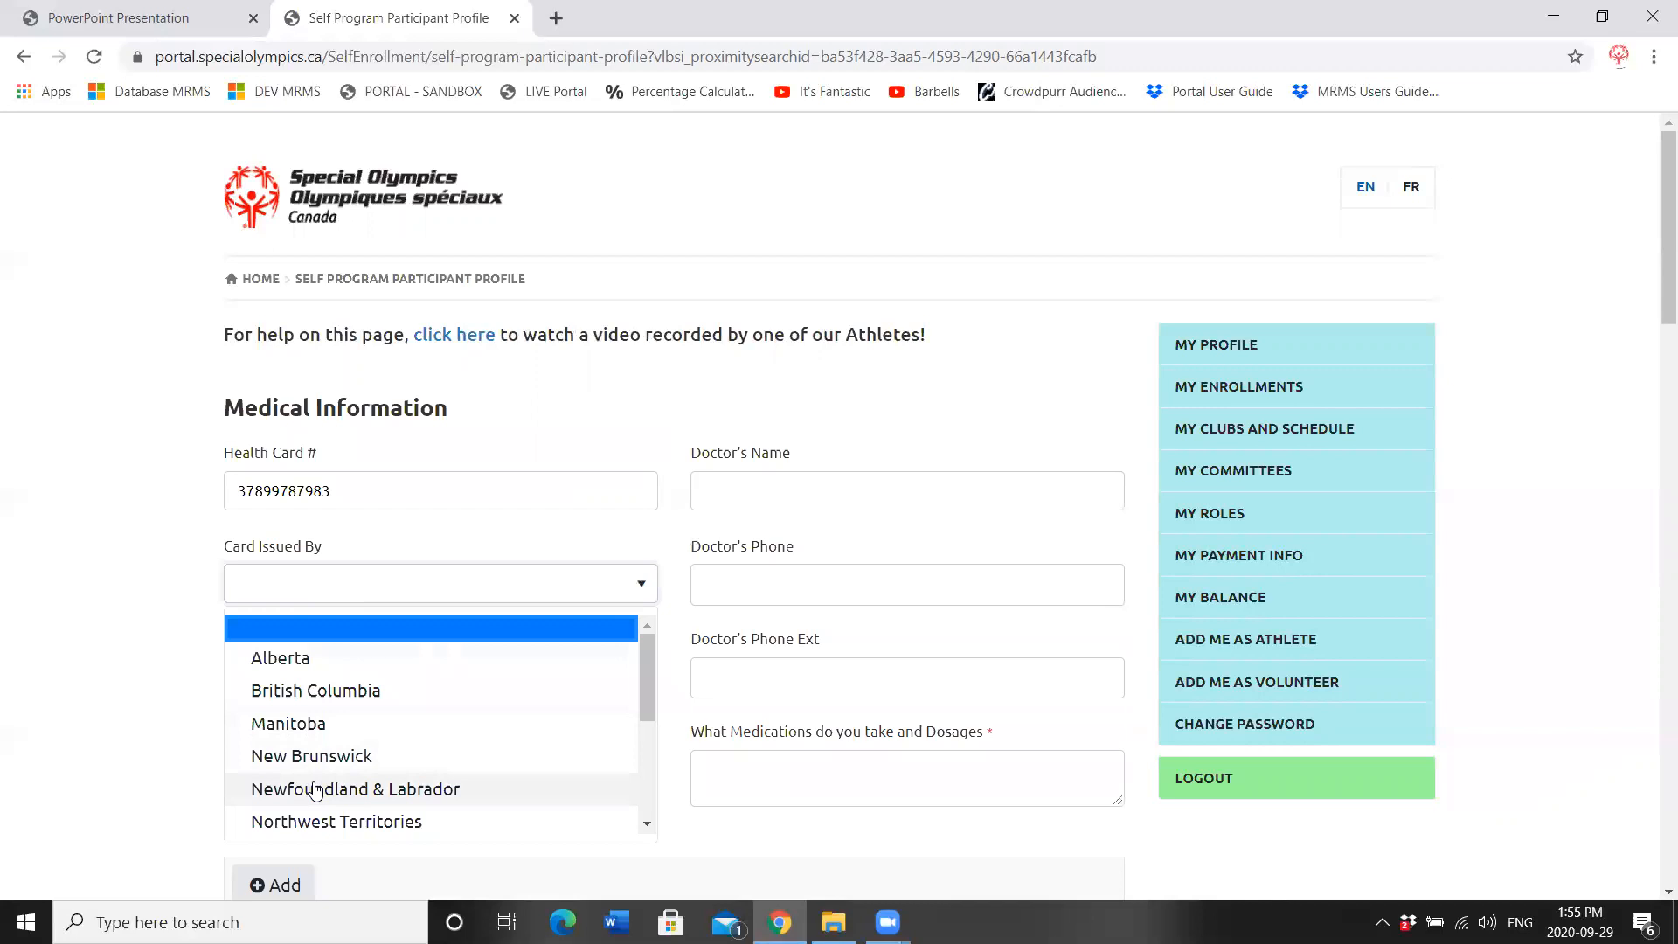
left_click(316, 789)
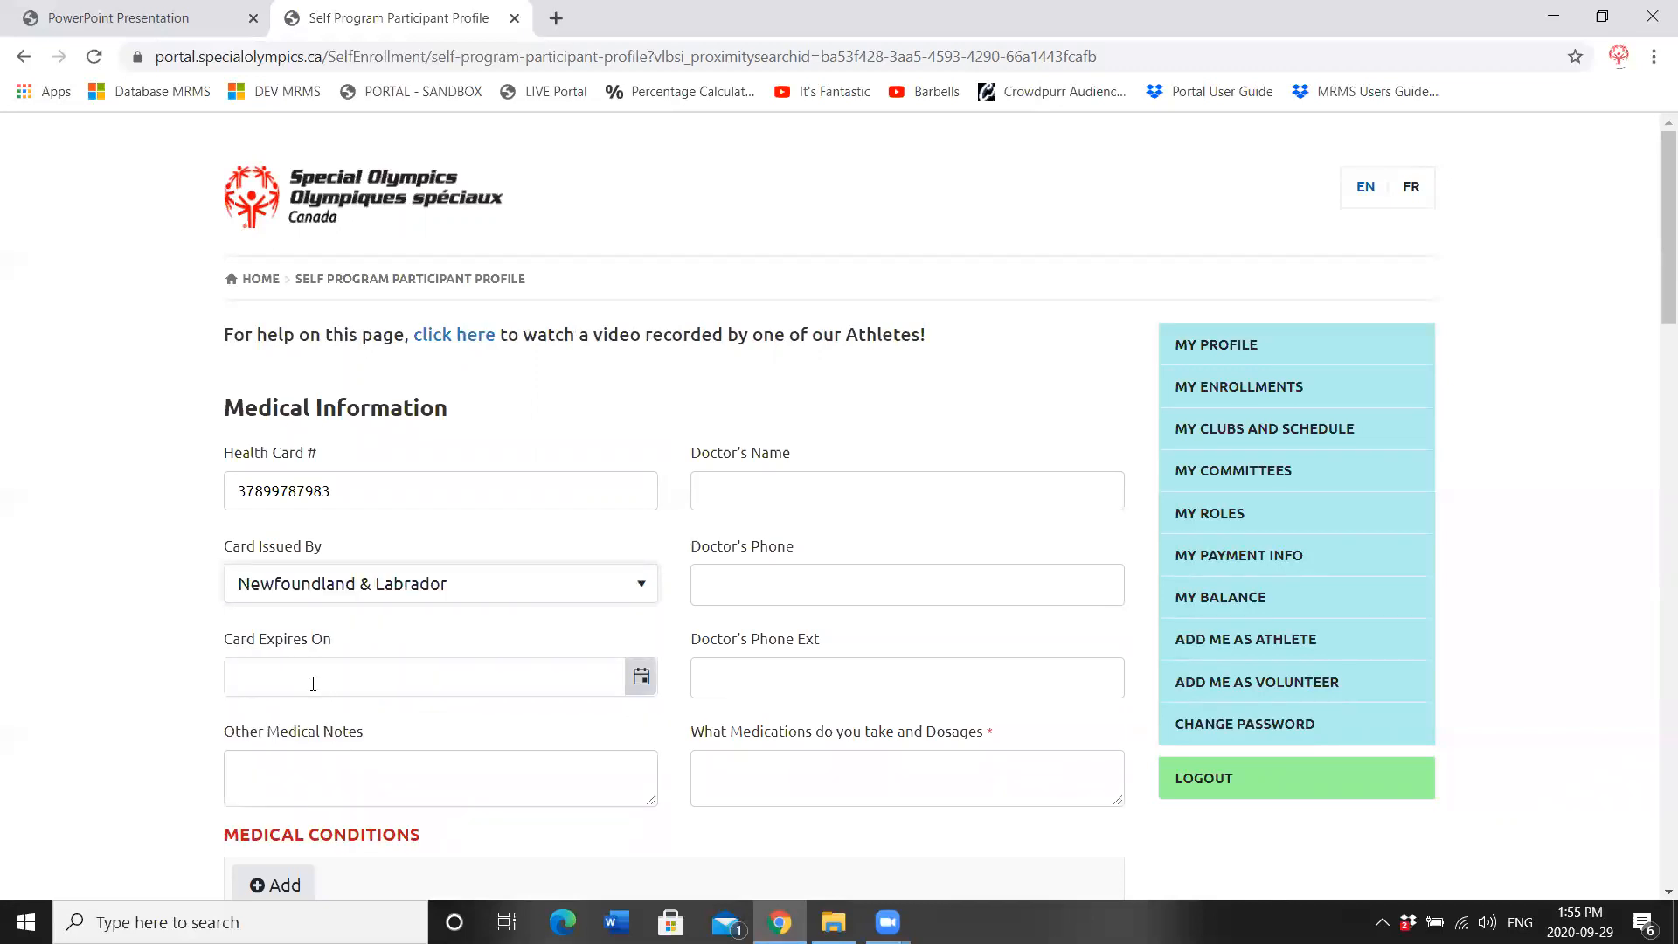
left_click(312, 683)
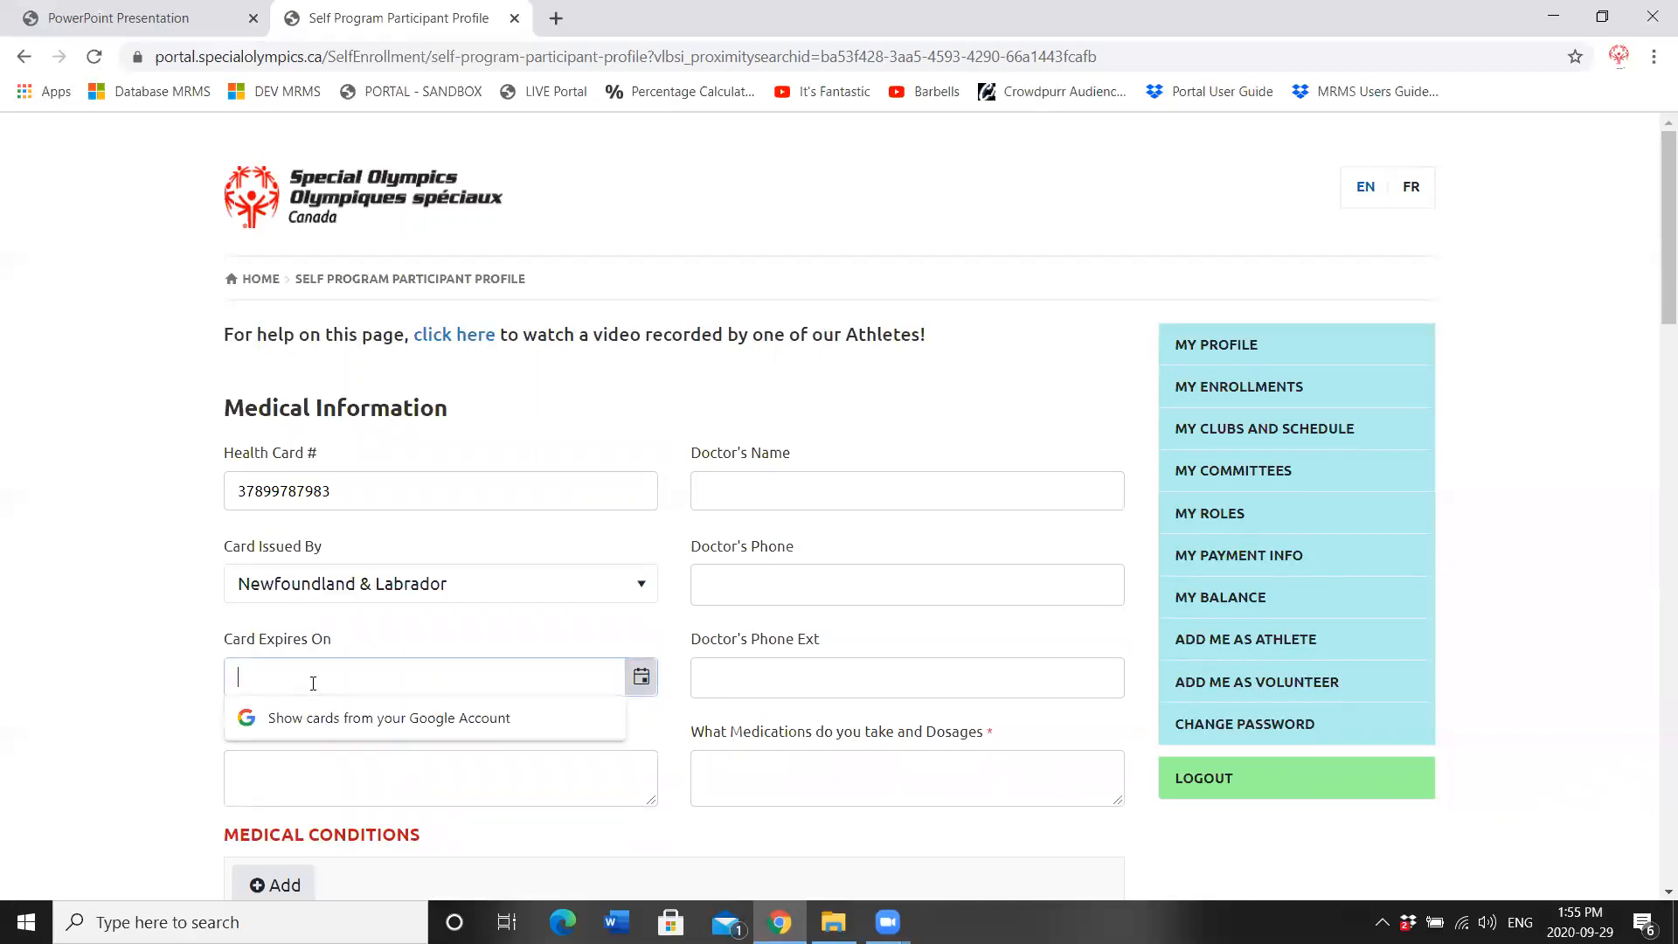
left_click(640, 677)
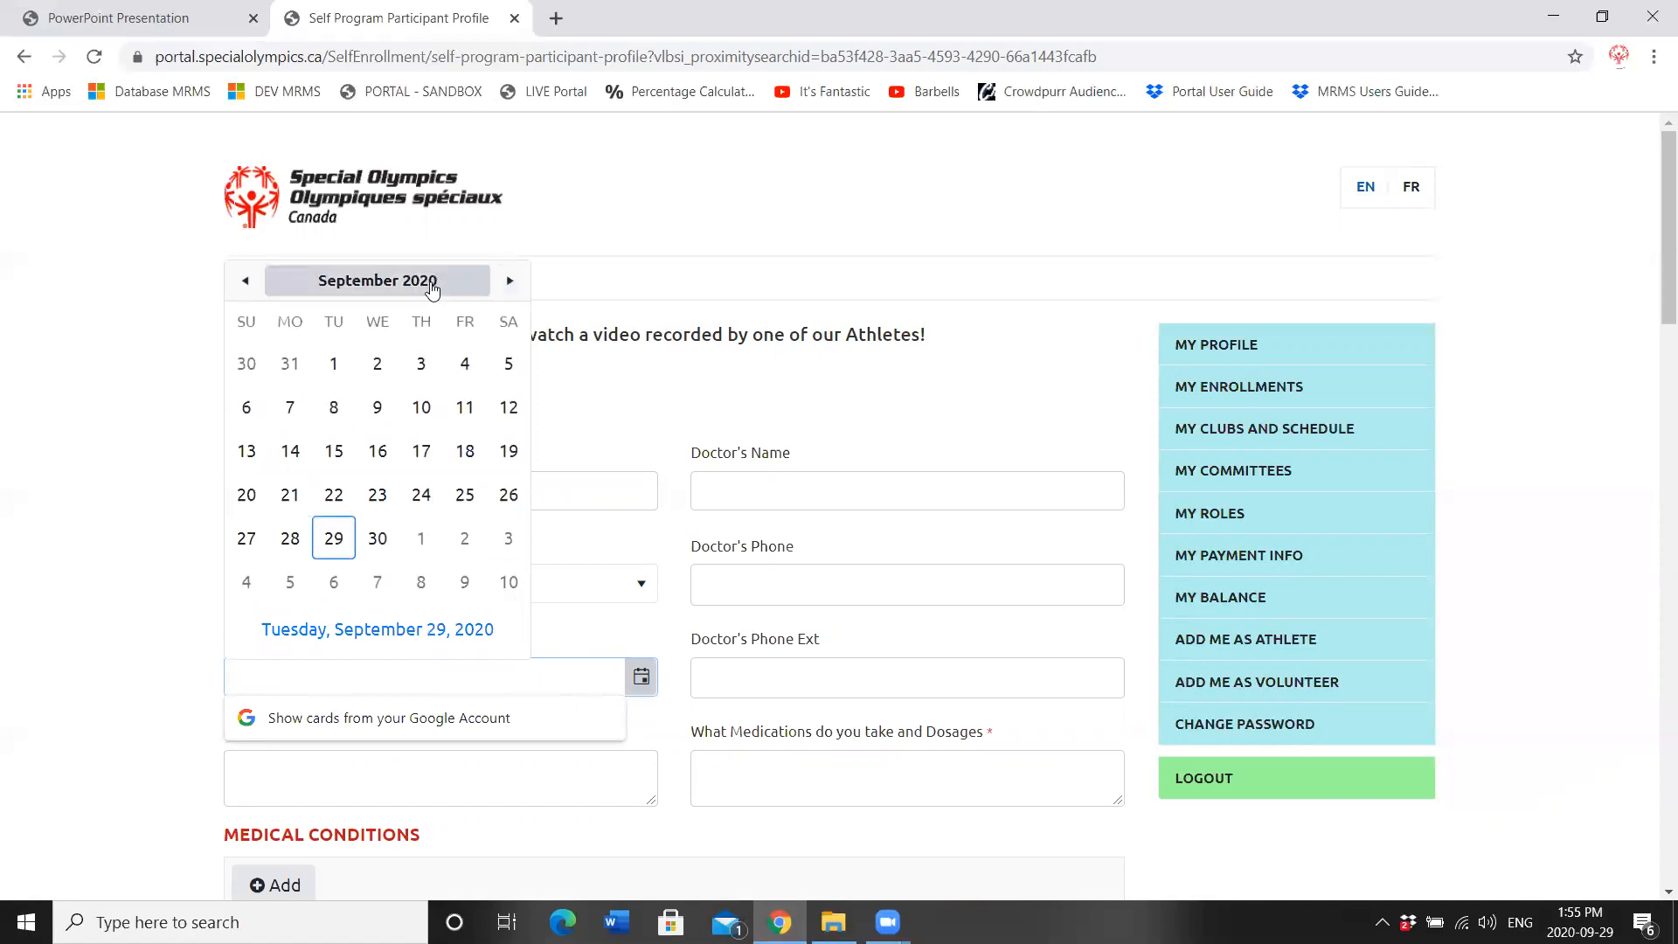
left_click(429, 286)
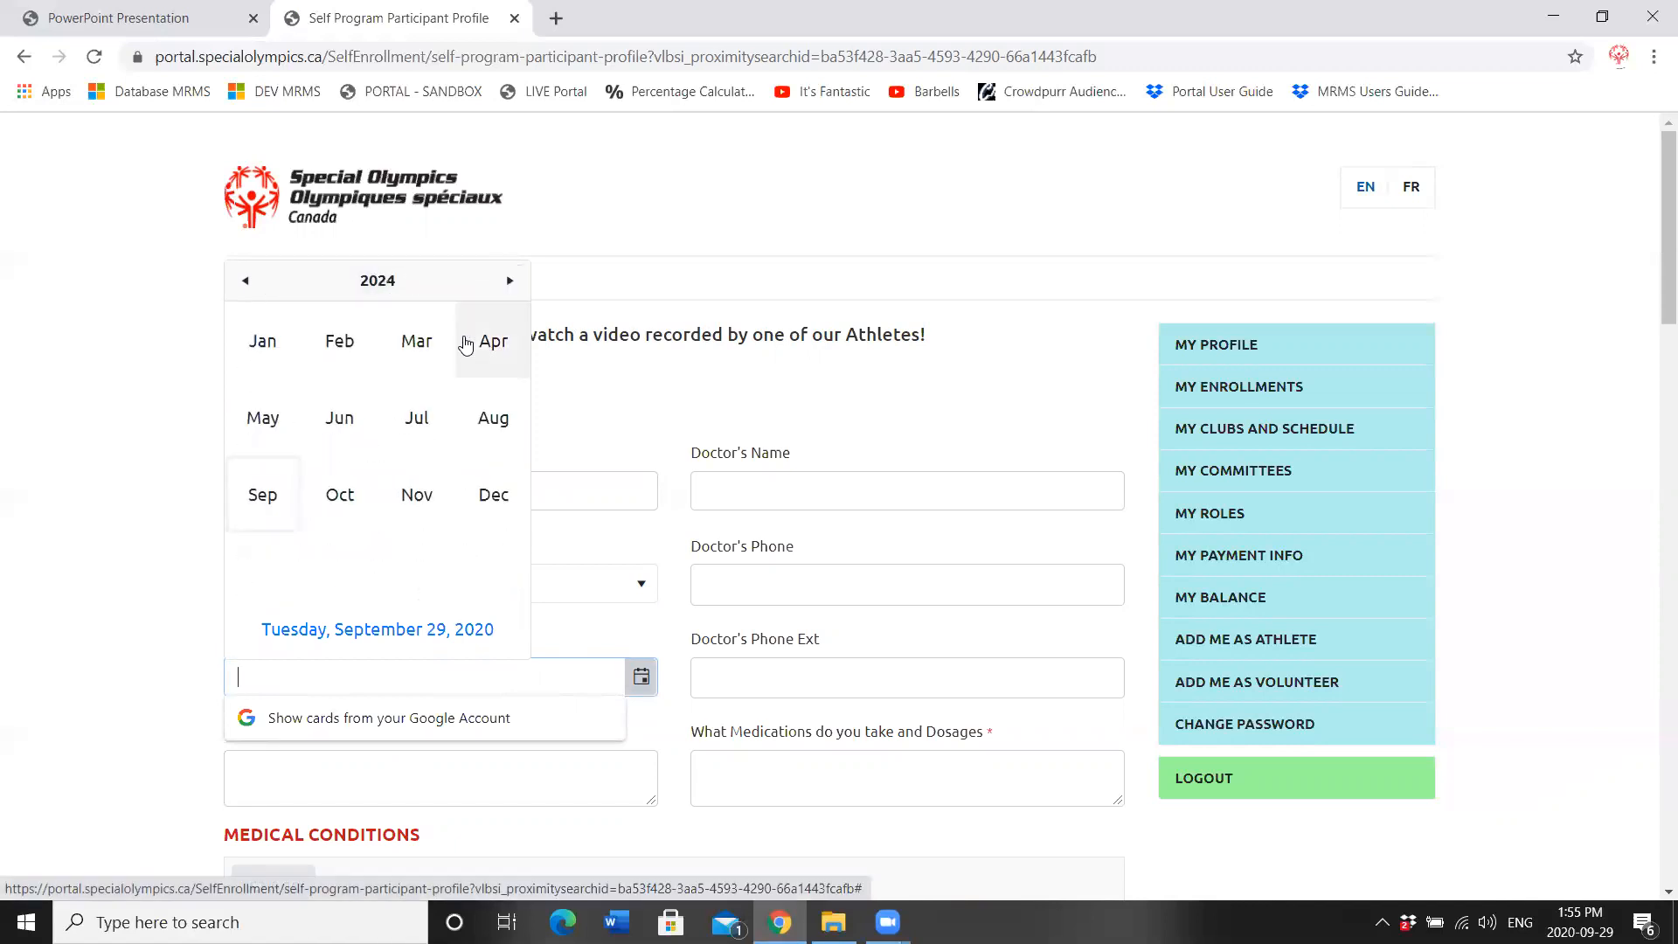
left_click(416, 418)
left_click(340, 472)
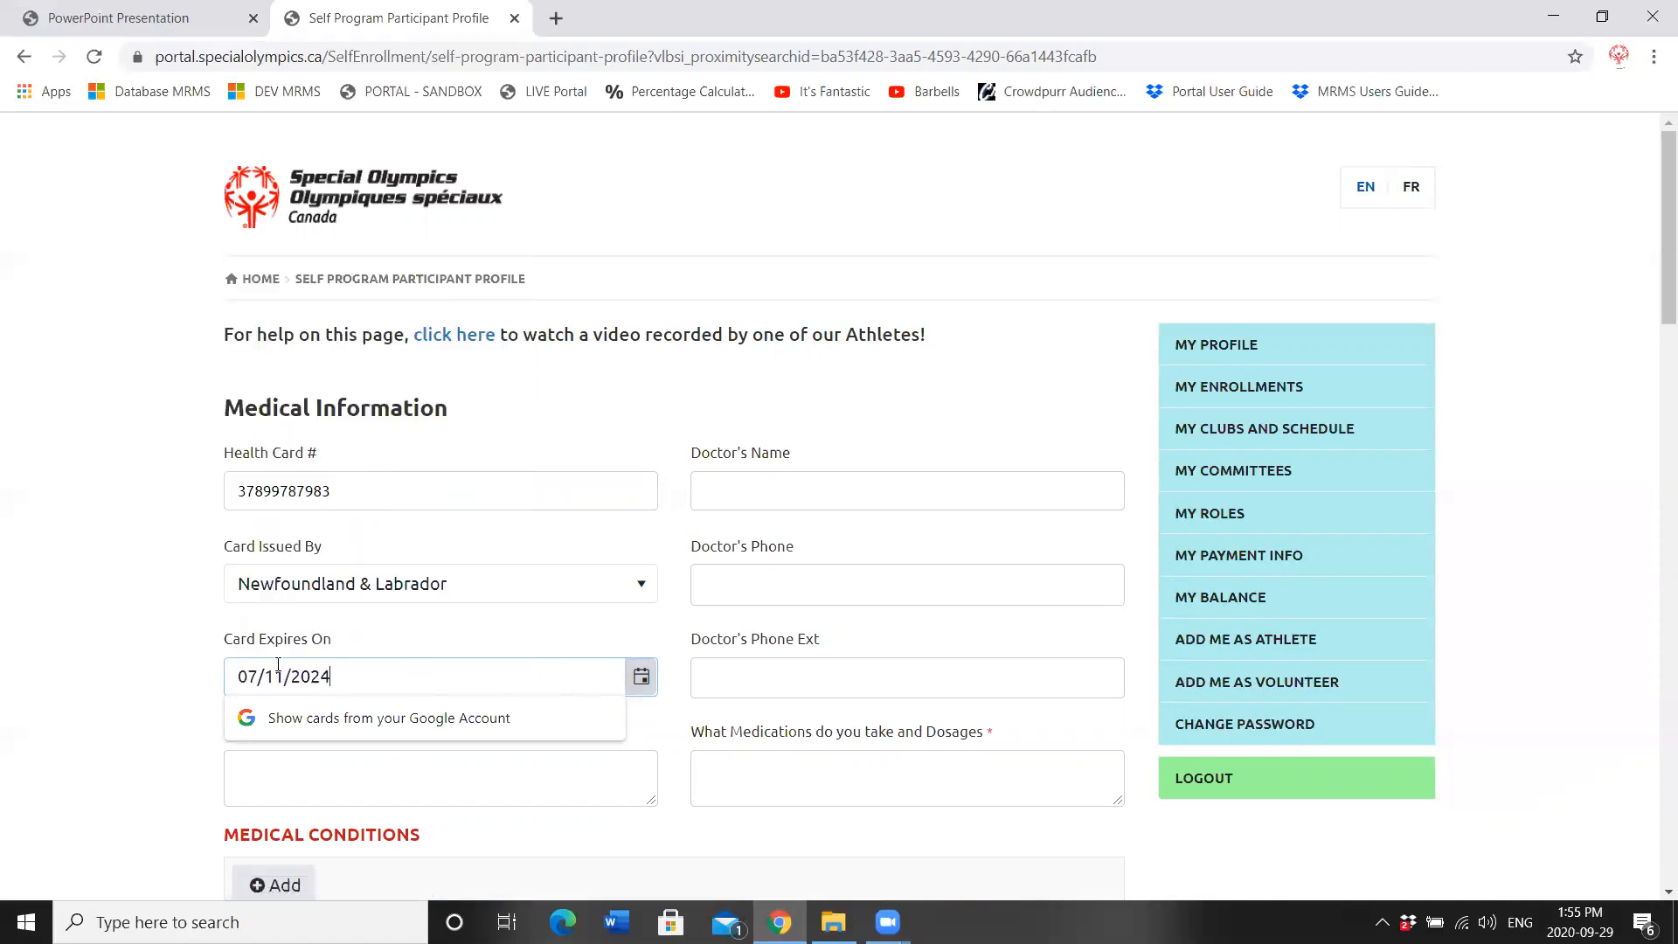
left_click(463, 627)
Step: Enter the doctor's name and phone number, and set medications to None
left_click(762, 498)
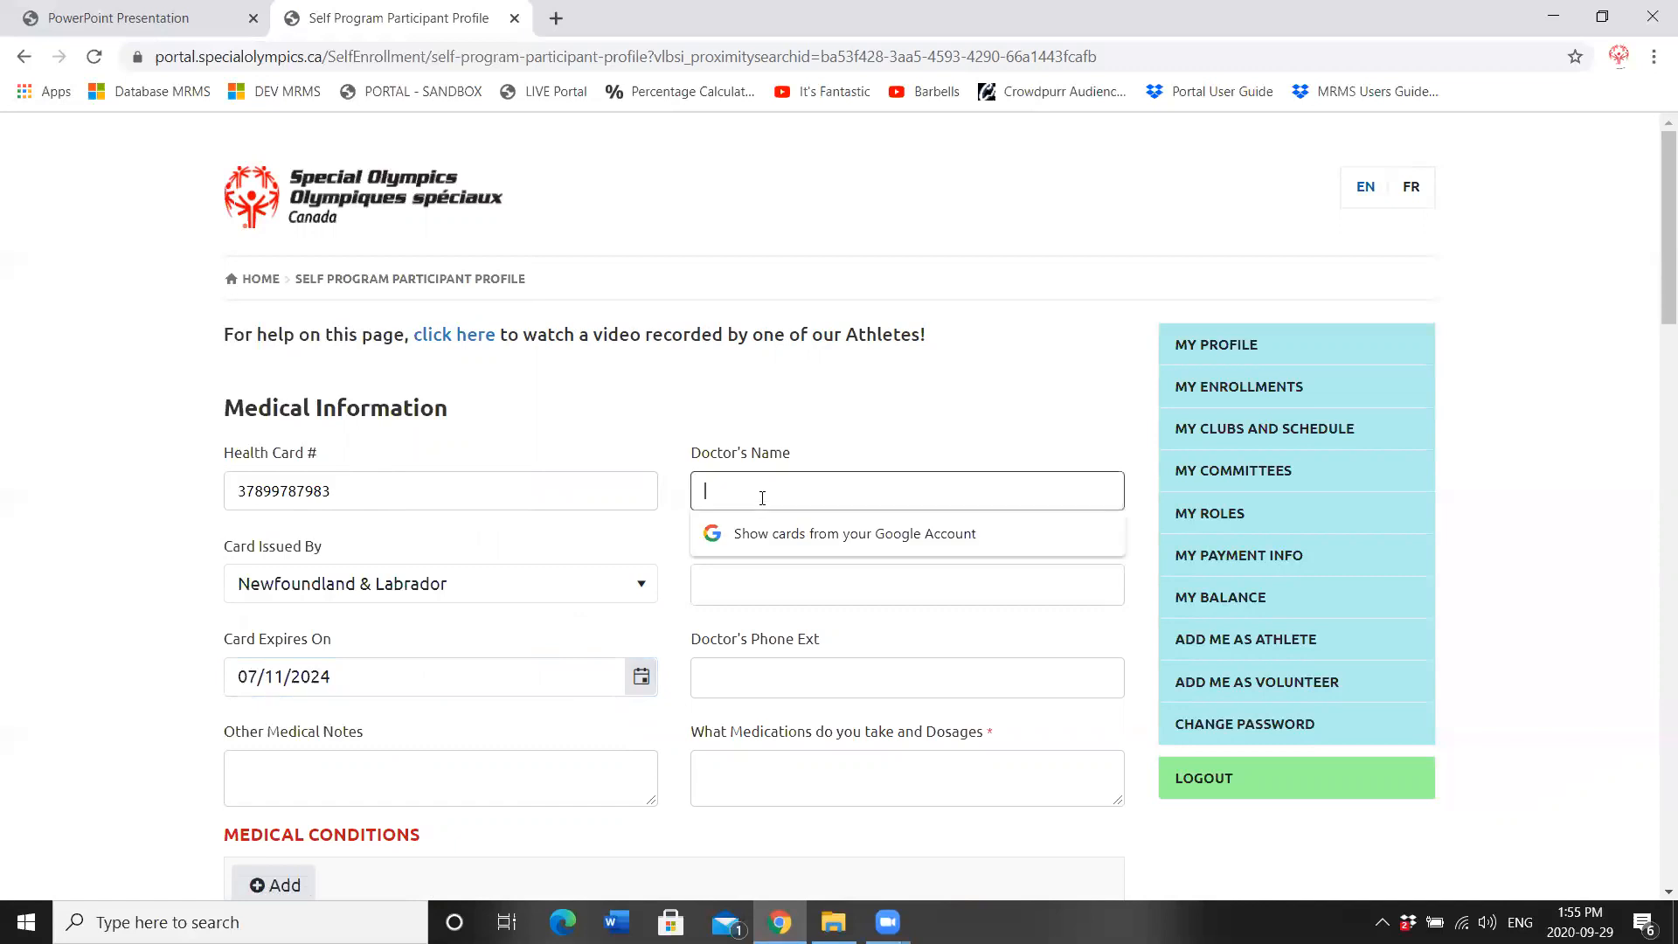
type("Dr. Doctor")
key("Tab")
type("709-709-7")
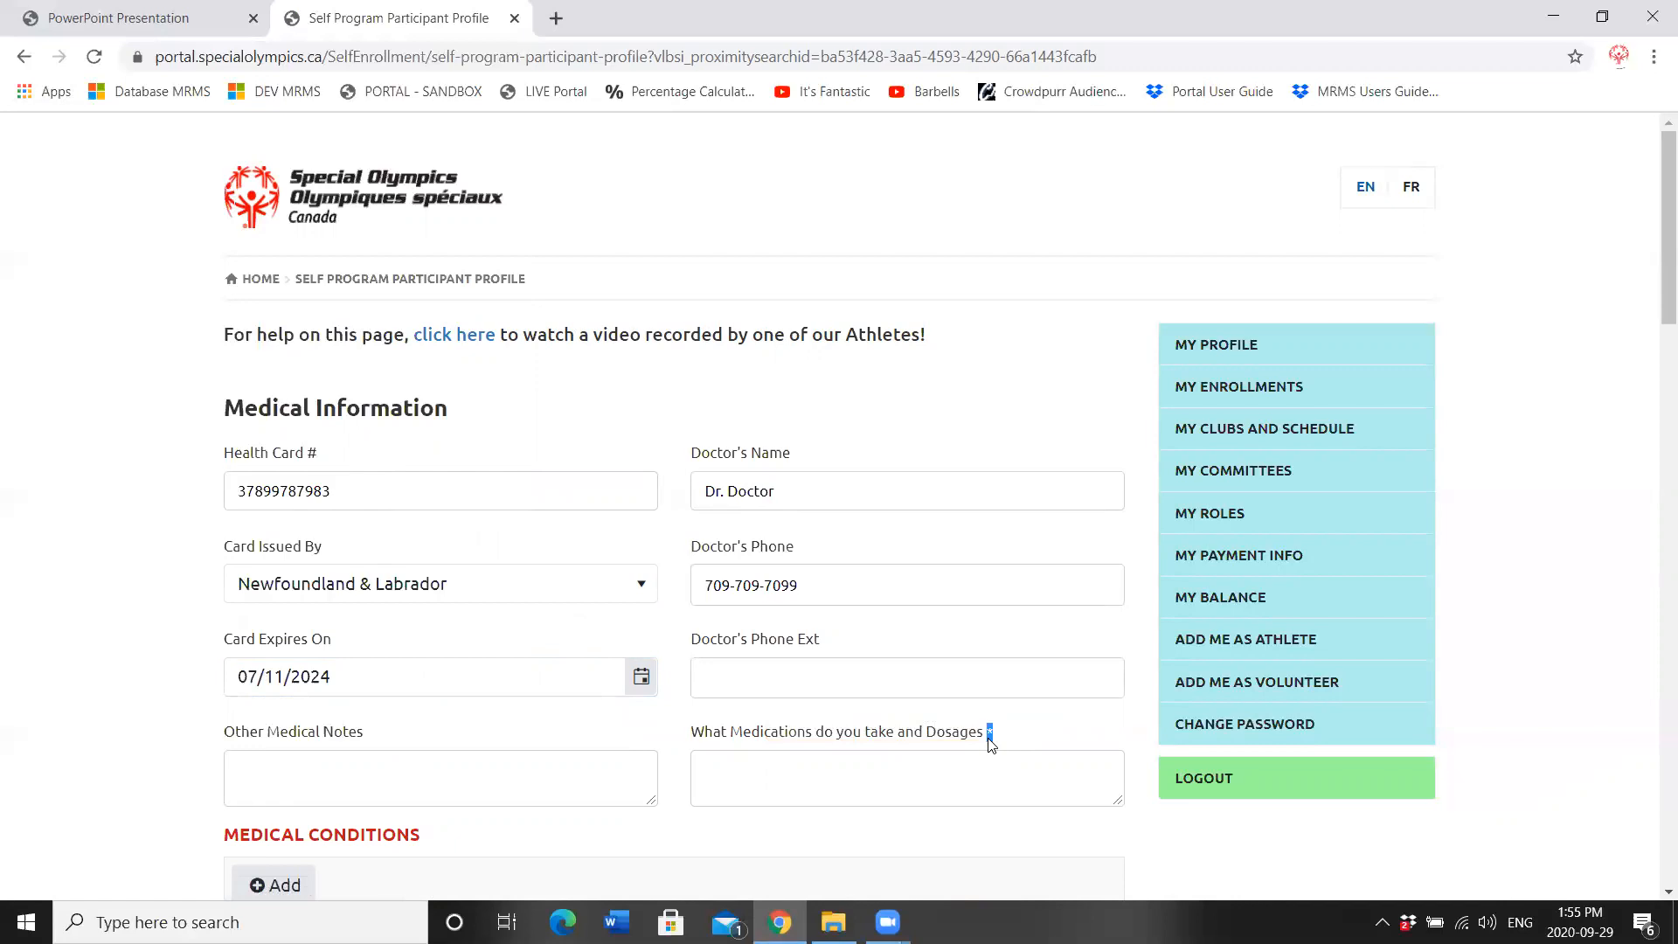
left_click(852, 767)
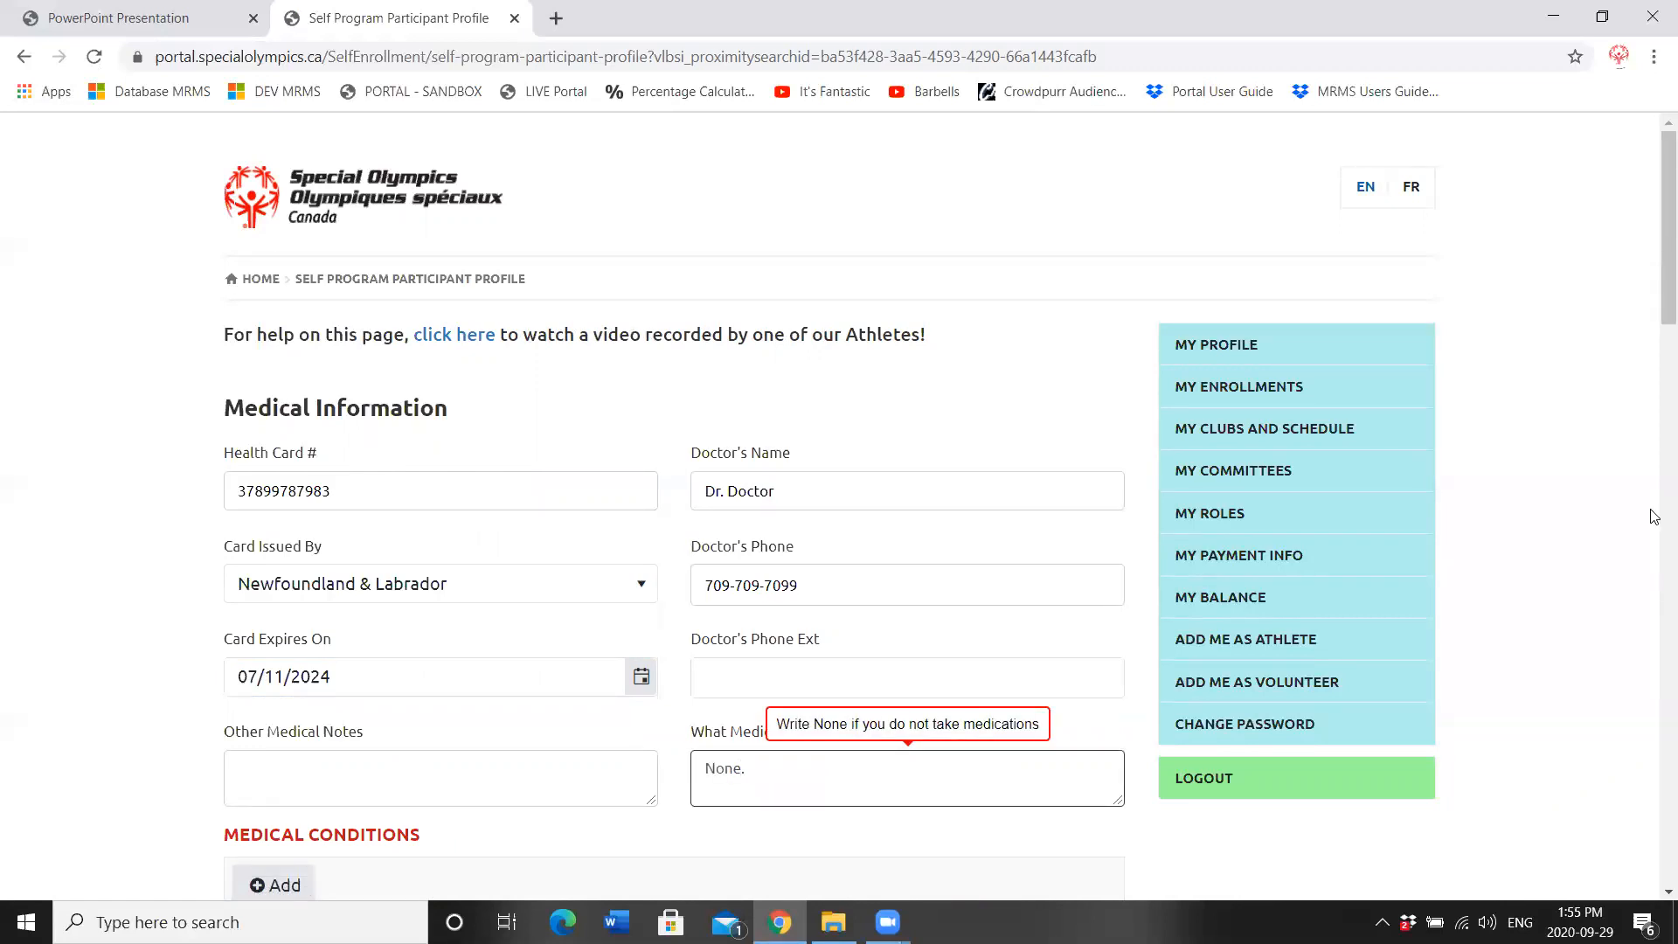
left_click_drag(1653, 175, 1654, 326)
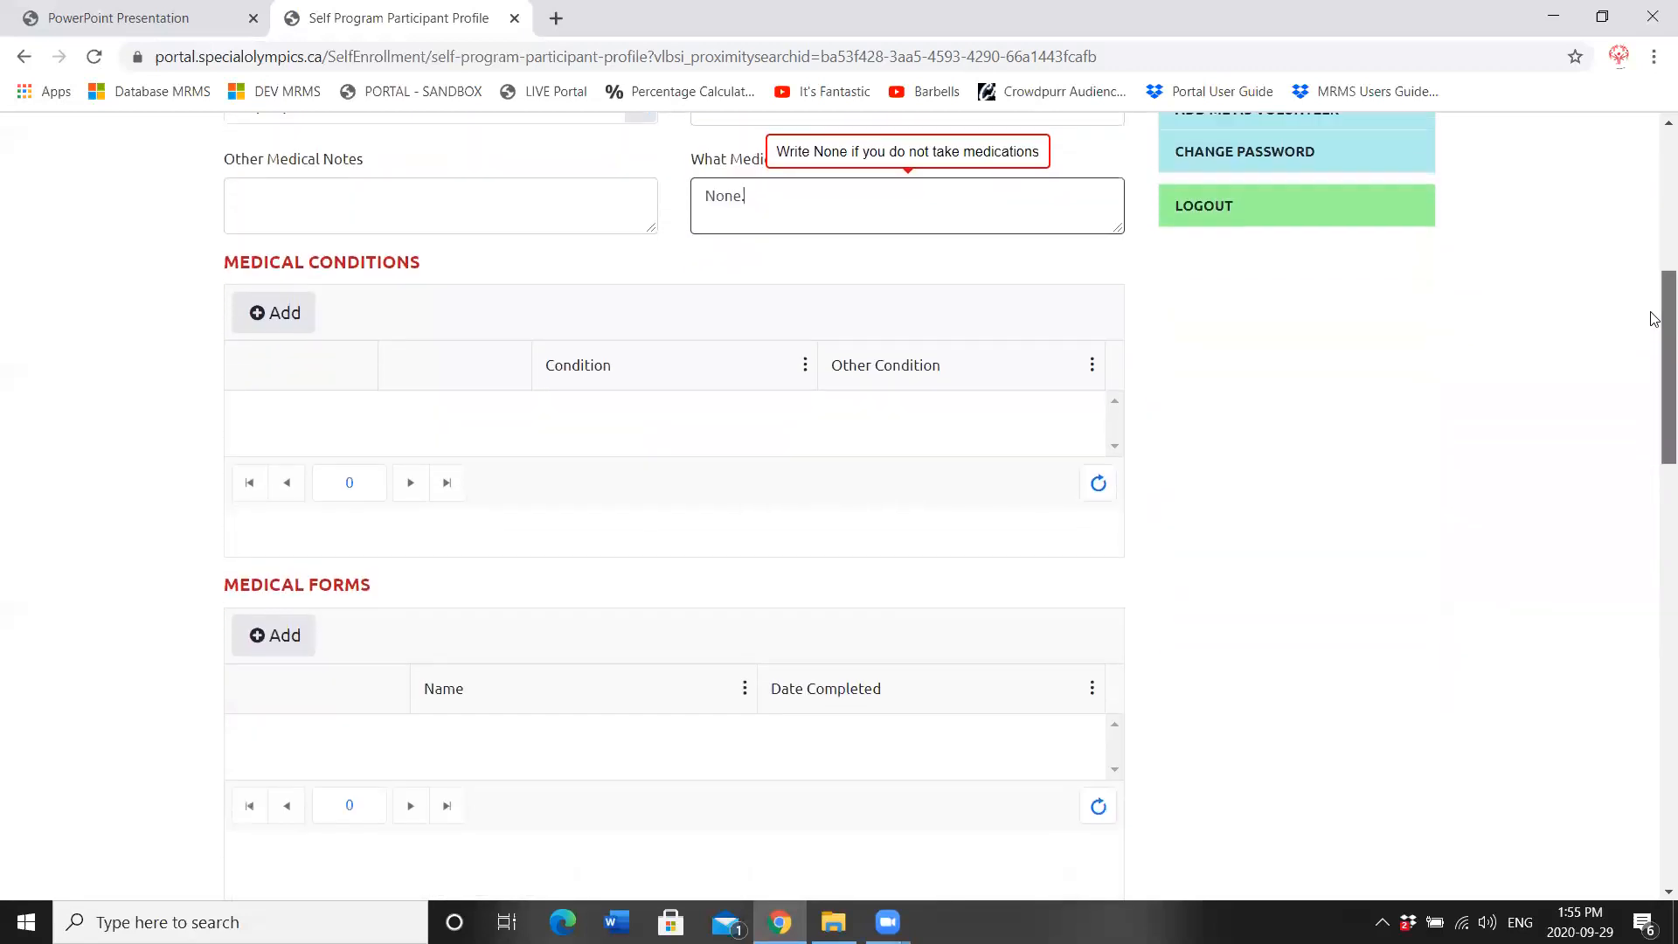
Step: Add High Blood Pressure as a medical condition
left_click(260, 315)
left_click(338, 432)
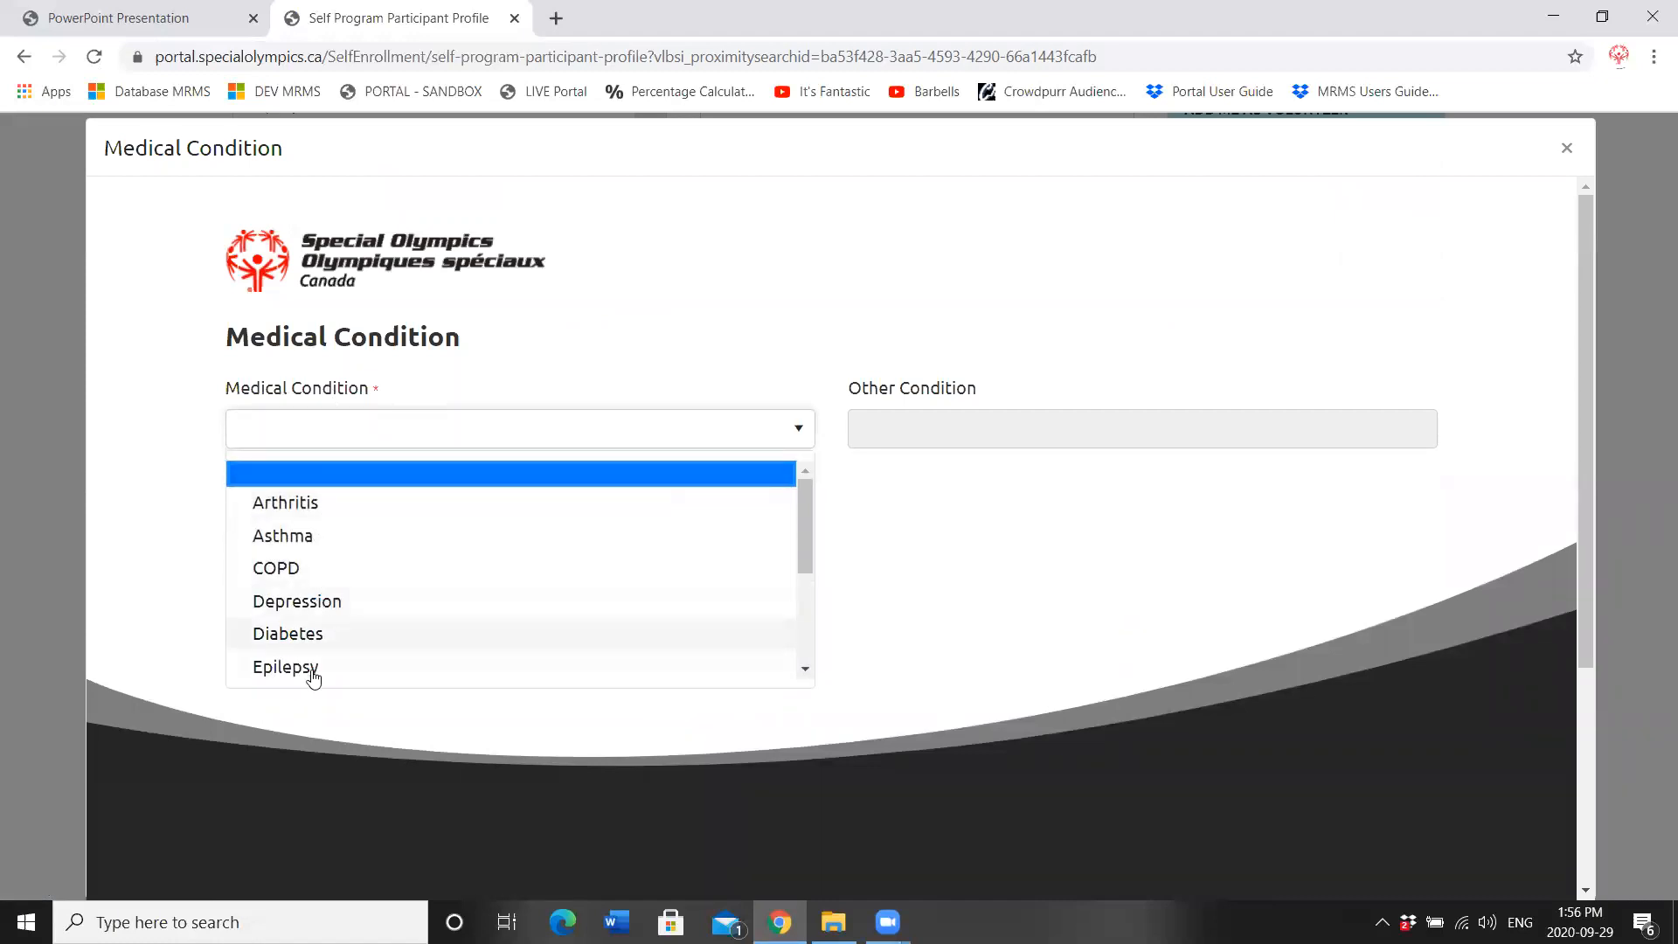
left_click_drag(804, 521, 808, 594)
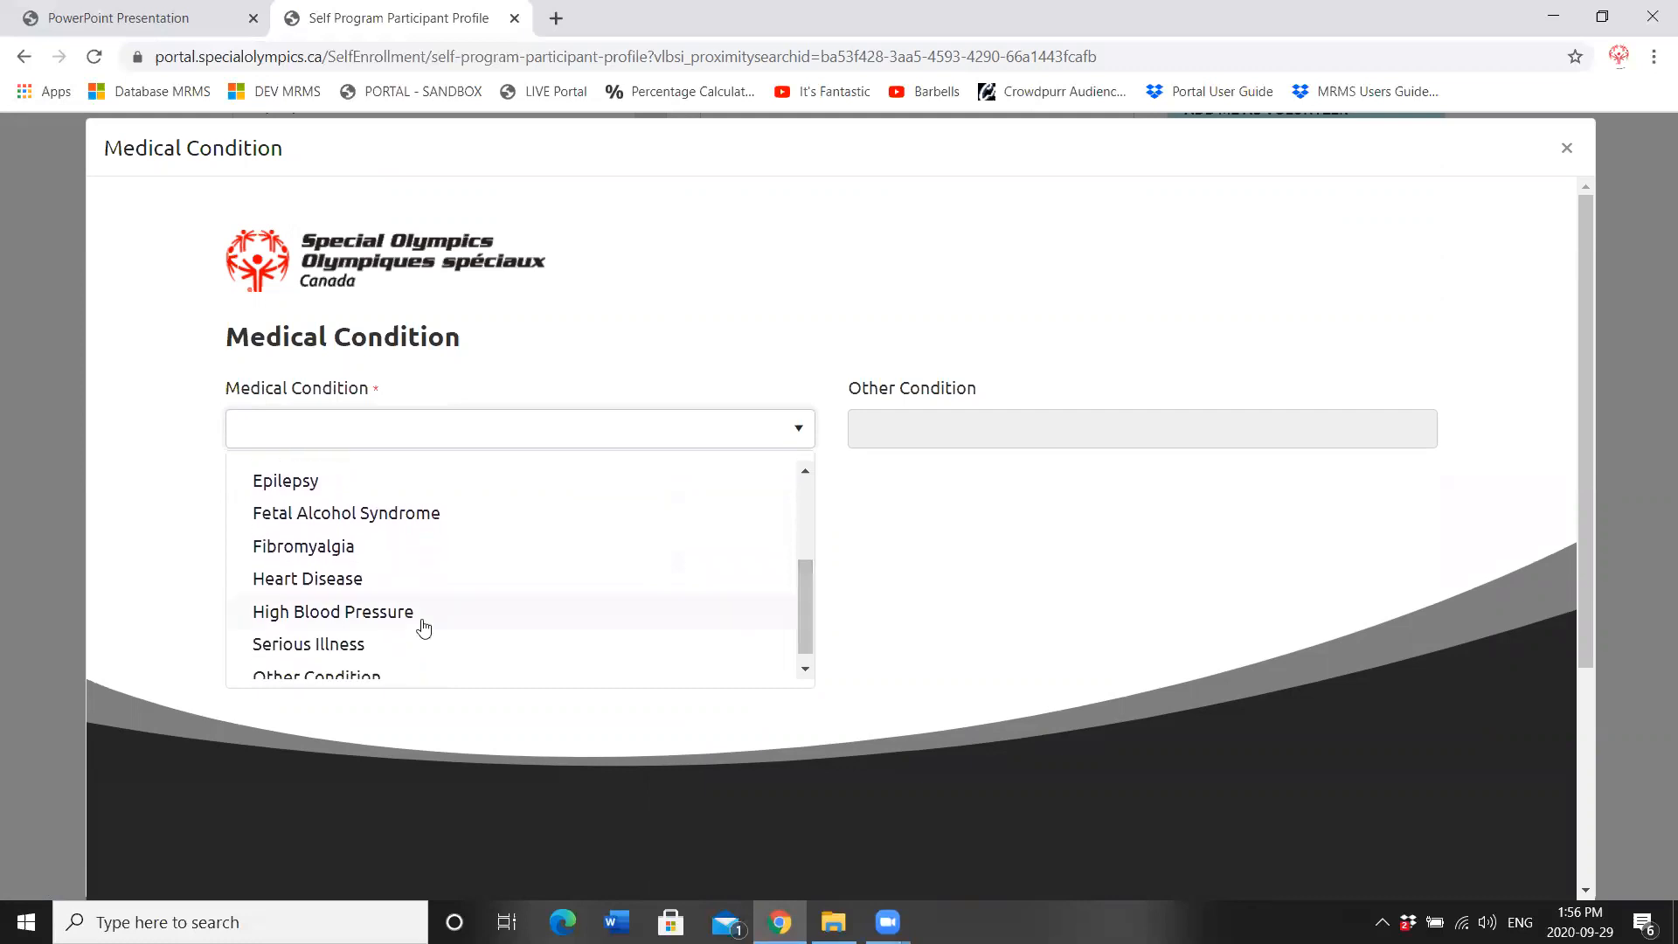
left_click(345, 622)
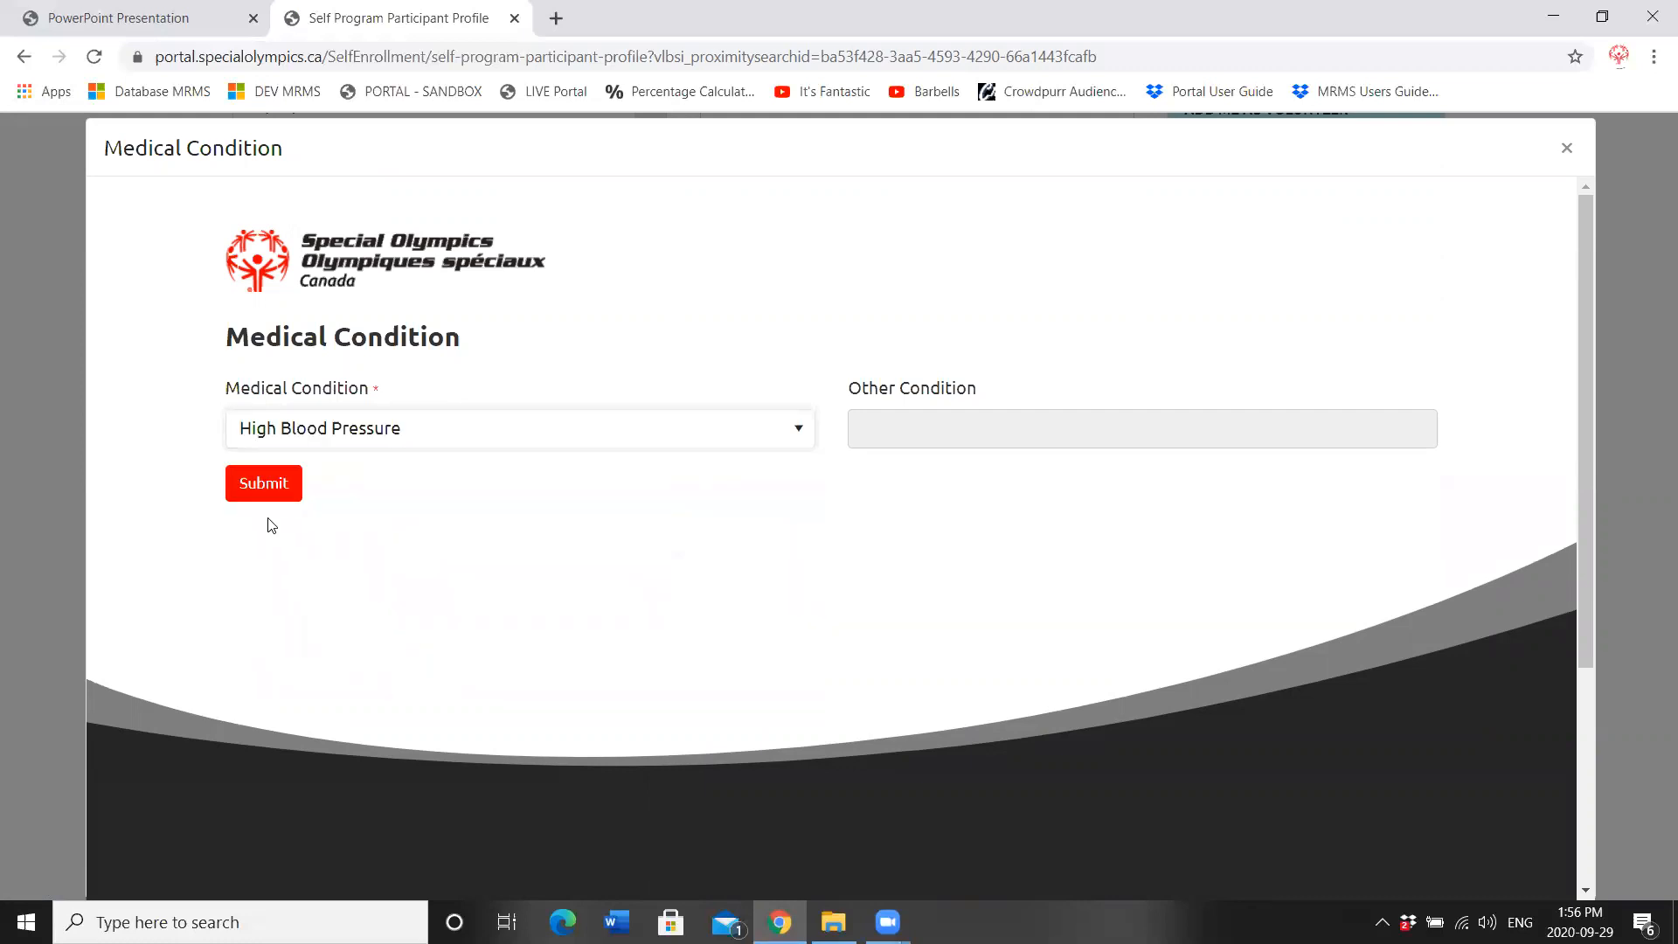
left_click(260, 483)
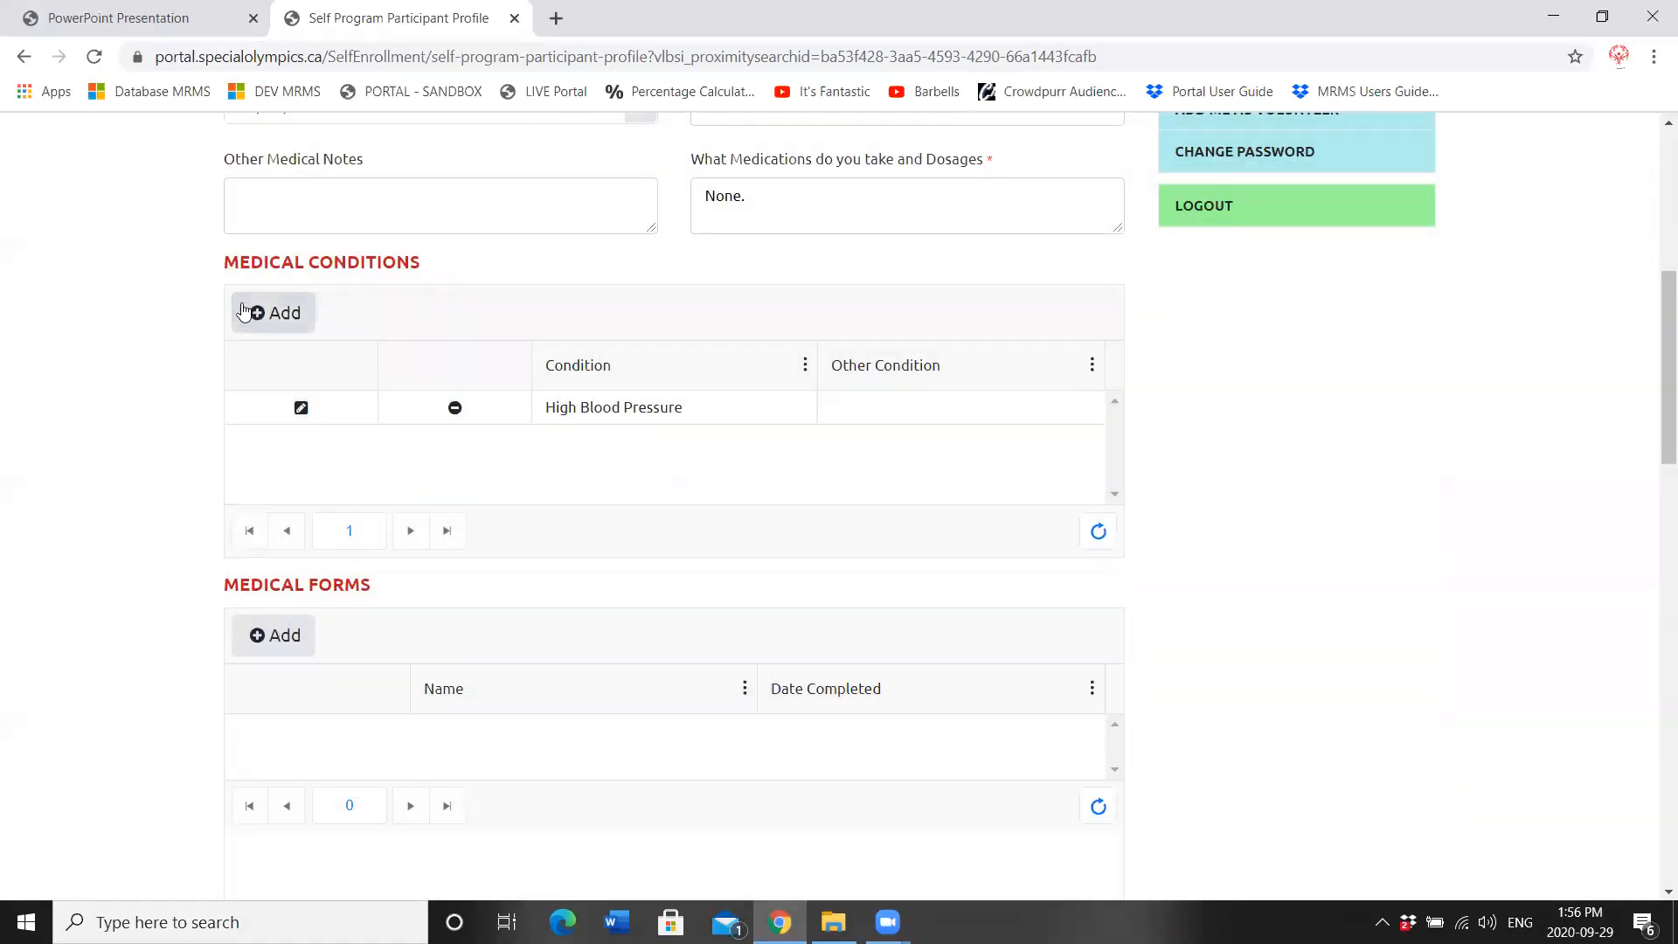
Step: Add an Other Condition described as 'Stinky feet'
left_click(244, 312)
left_click(409, 444)
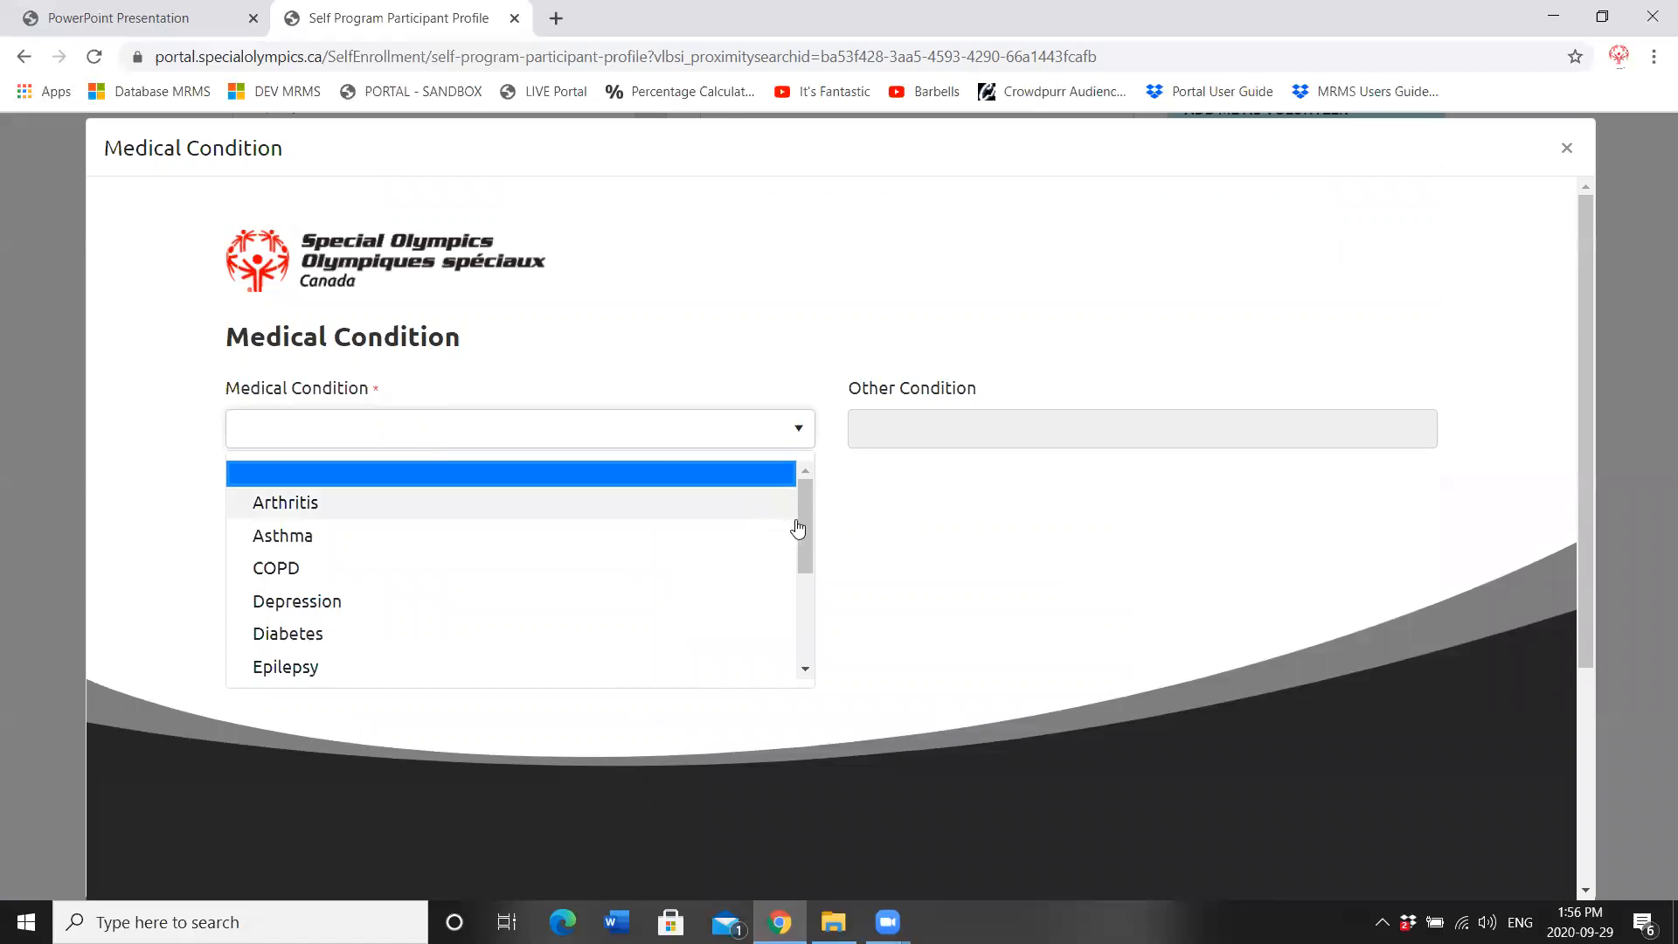
left_click_drag(798, 527, 685, 673)
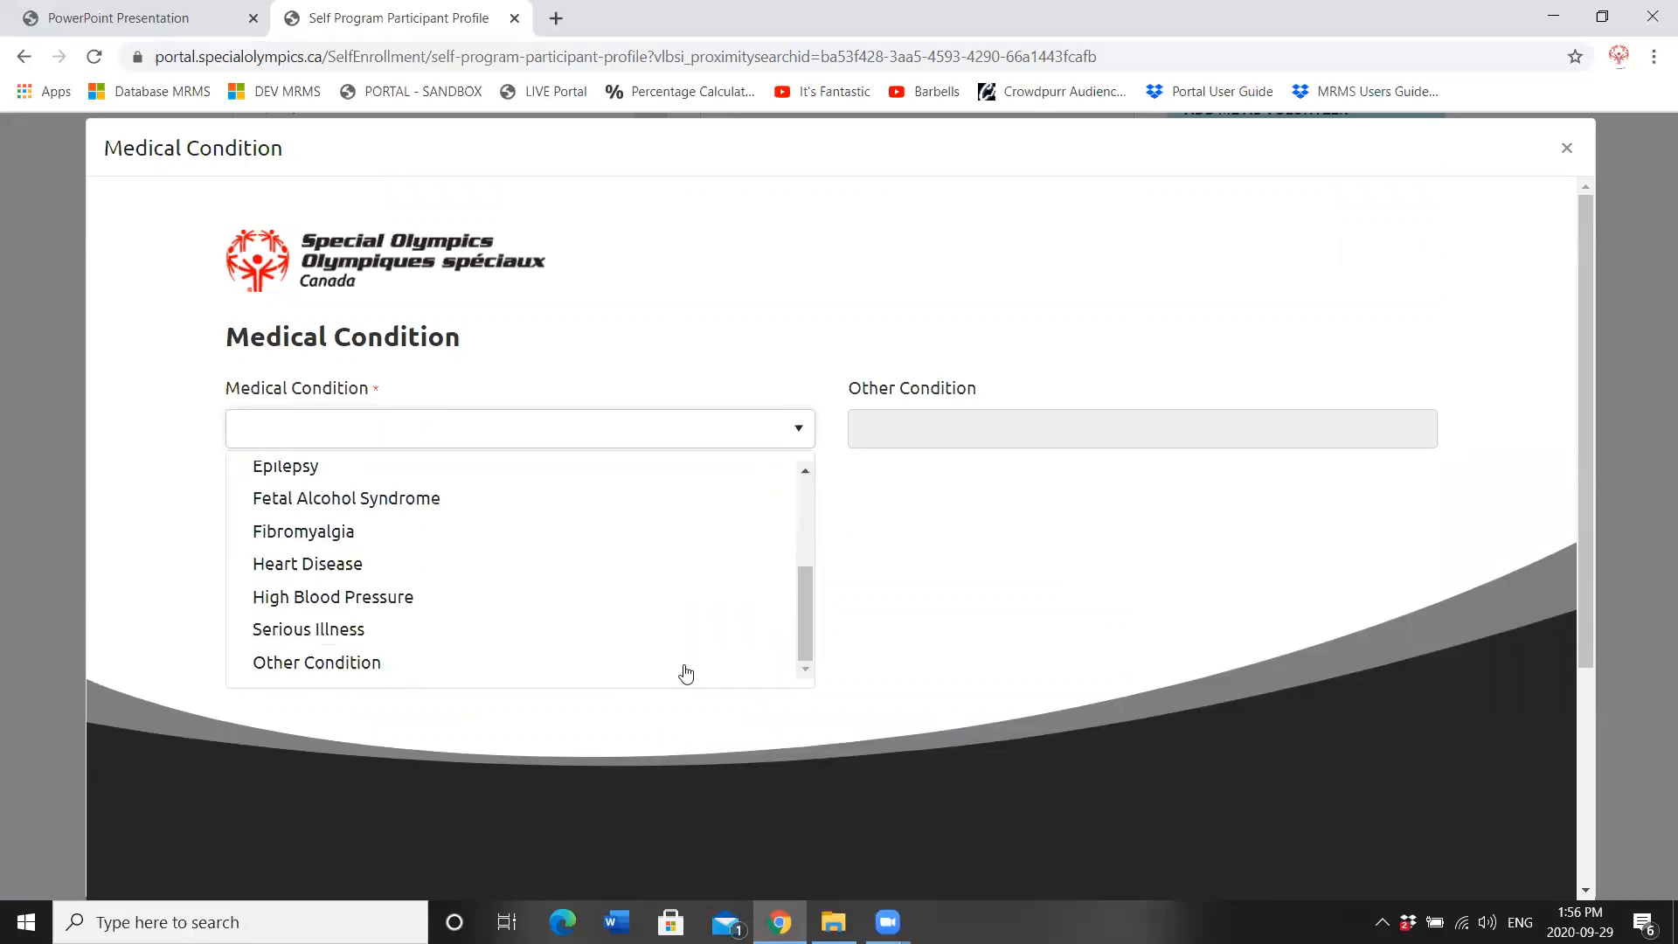
left_click(312, 665)
left_click(930, 439)
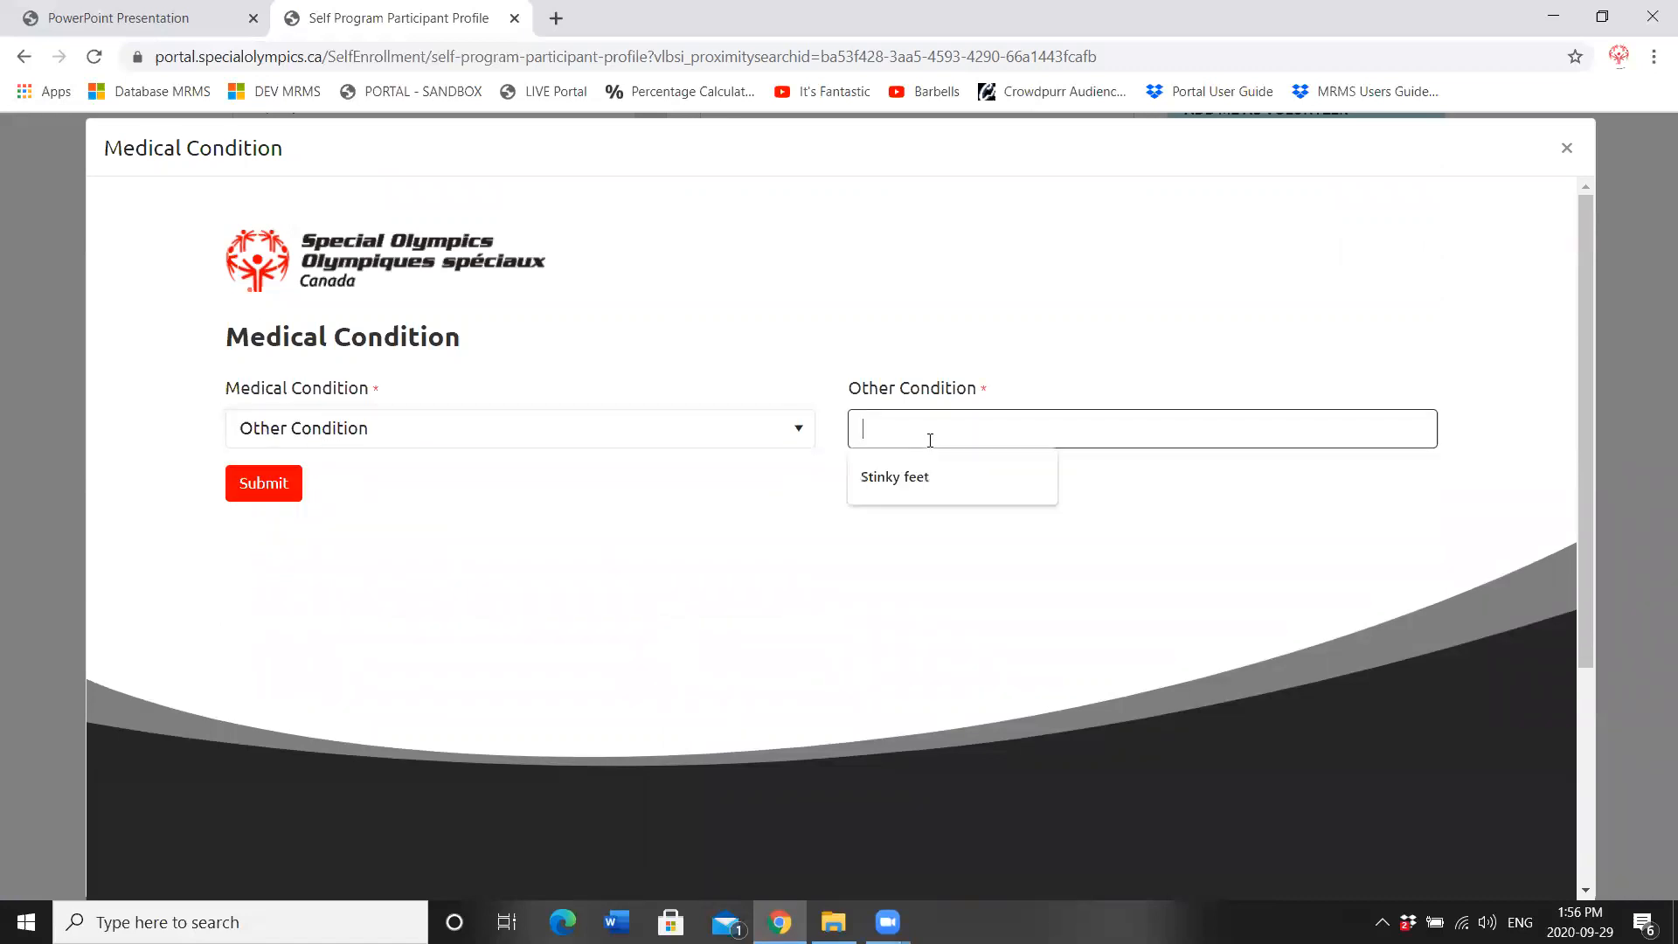
left_click(901, 474)
left_click(249, 489)
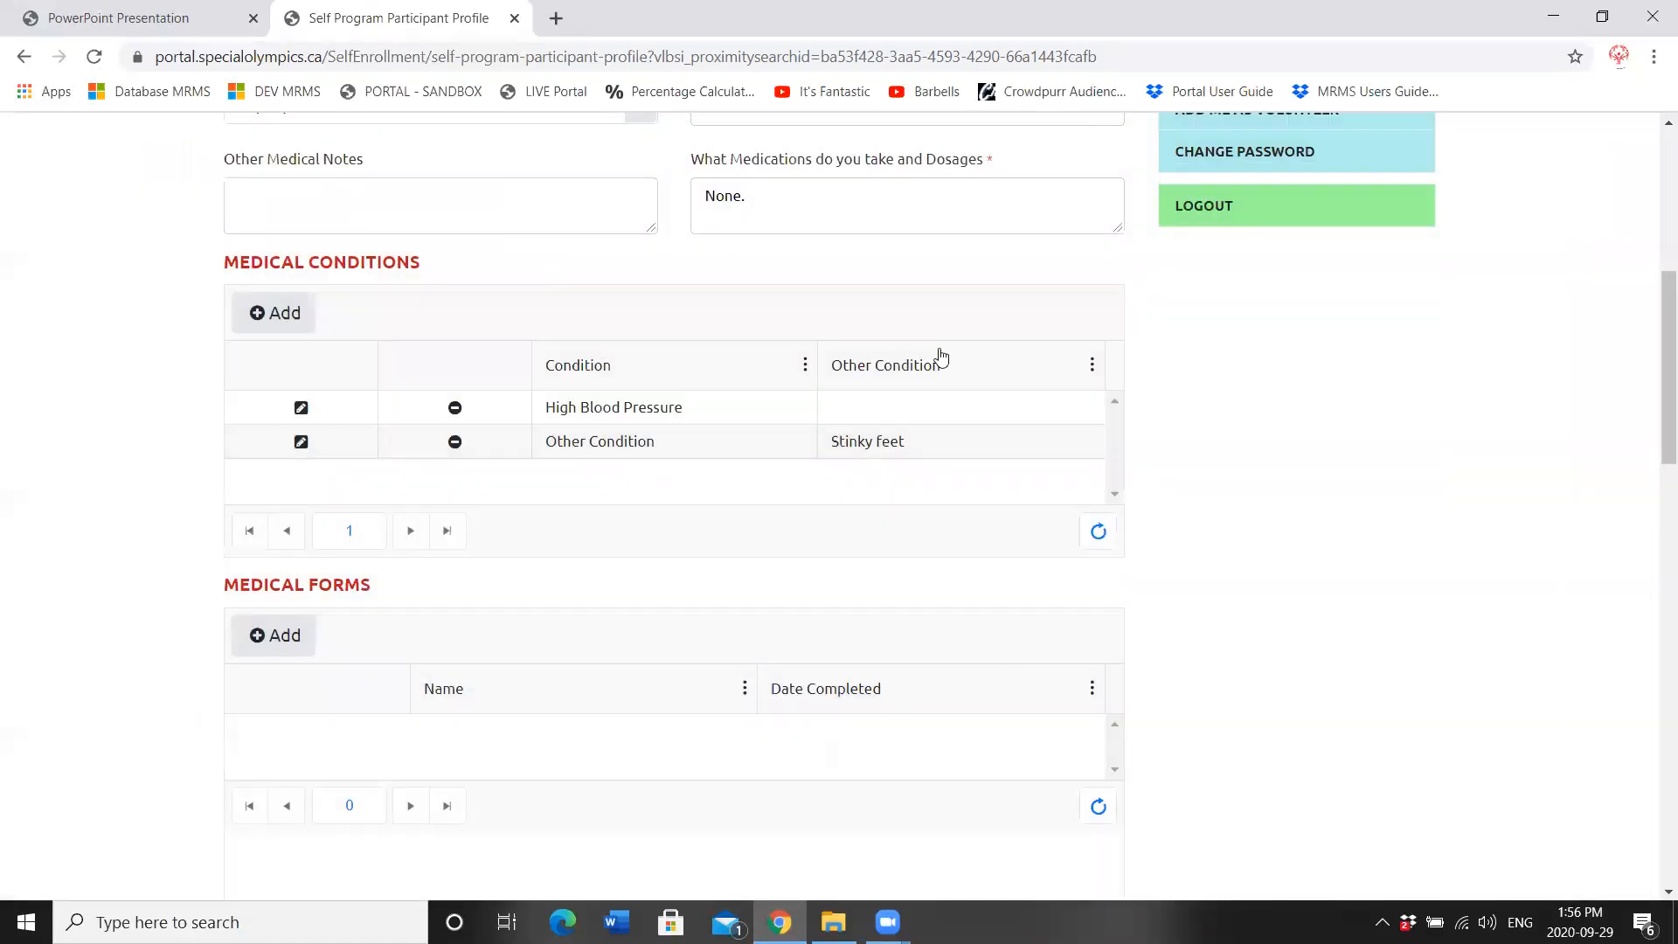
left_click_drag(1656, 336, 1659, 385)
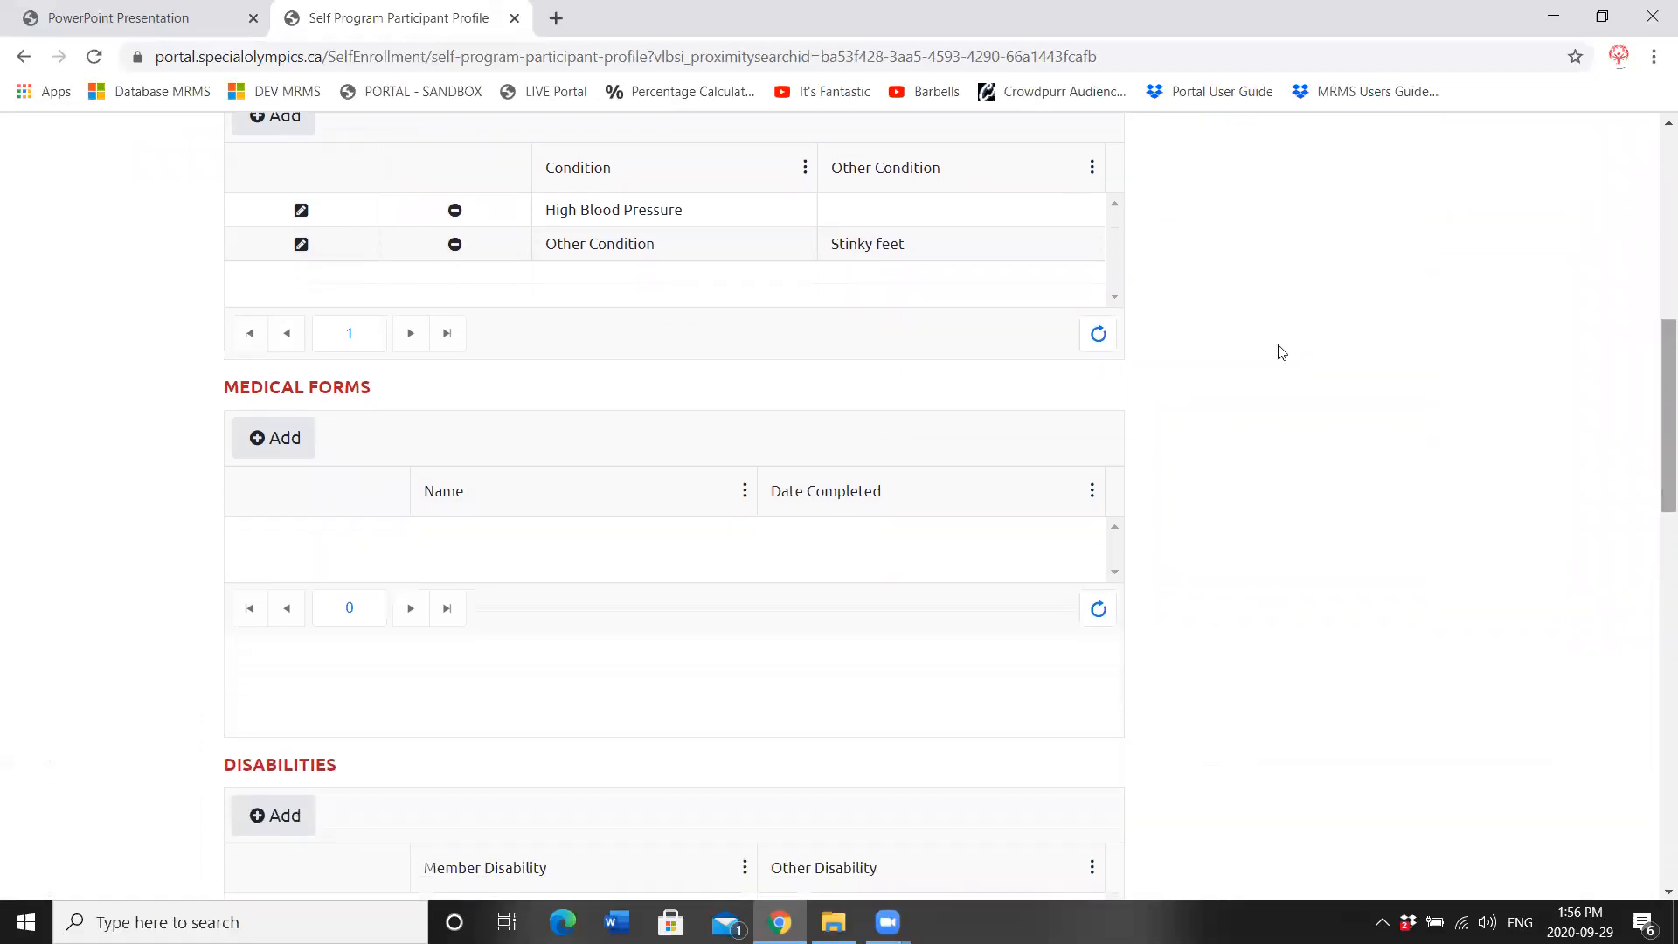
left_click(298, 449)
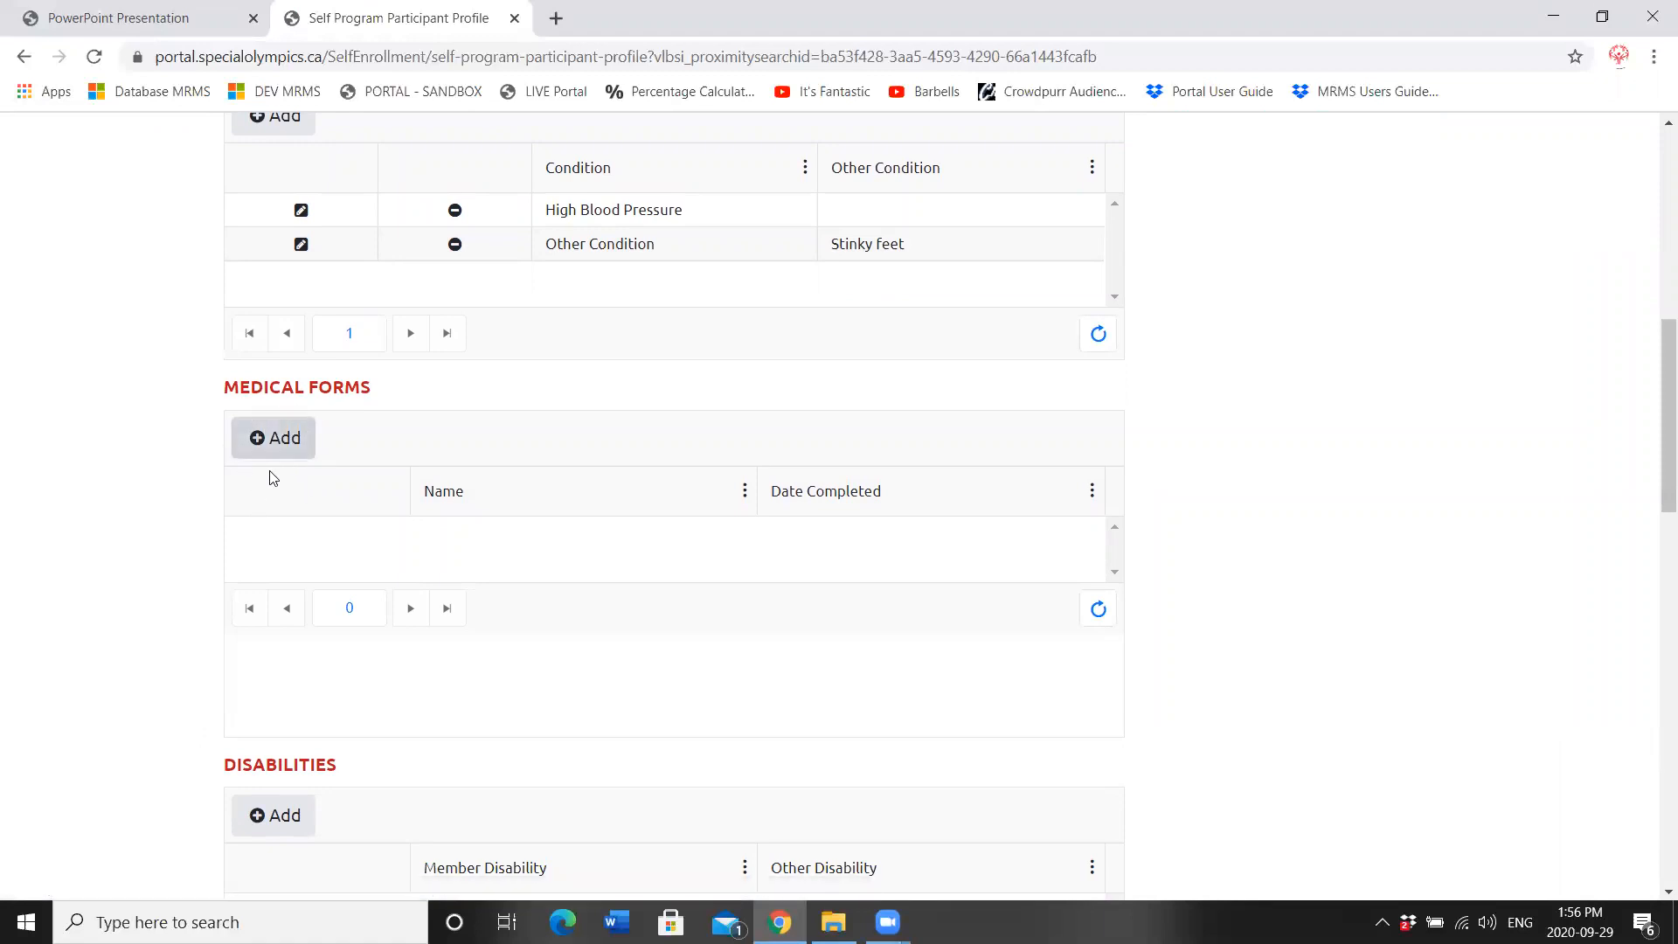
left_click_drag(1653, 347, 1653, 439)
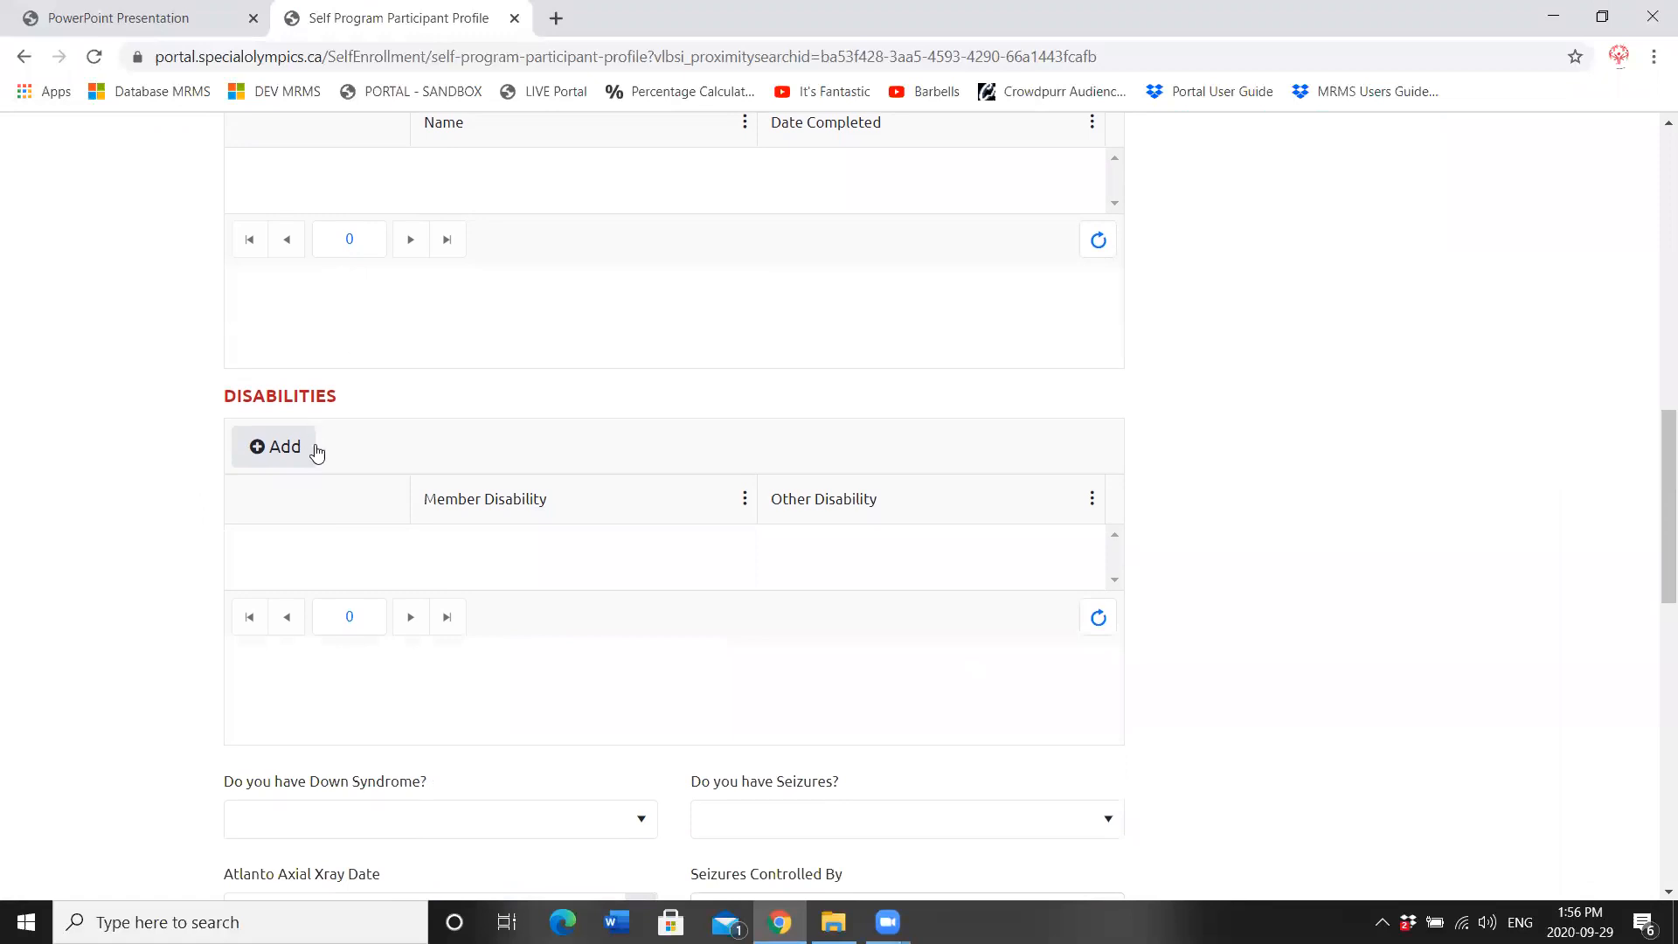
Step: Add a Disabilities entry with OCD (Obsessive Compulsive Disorder) as the member disability
left_click(253, 442)
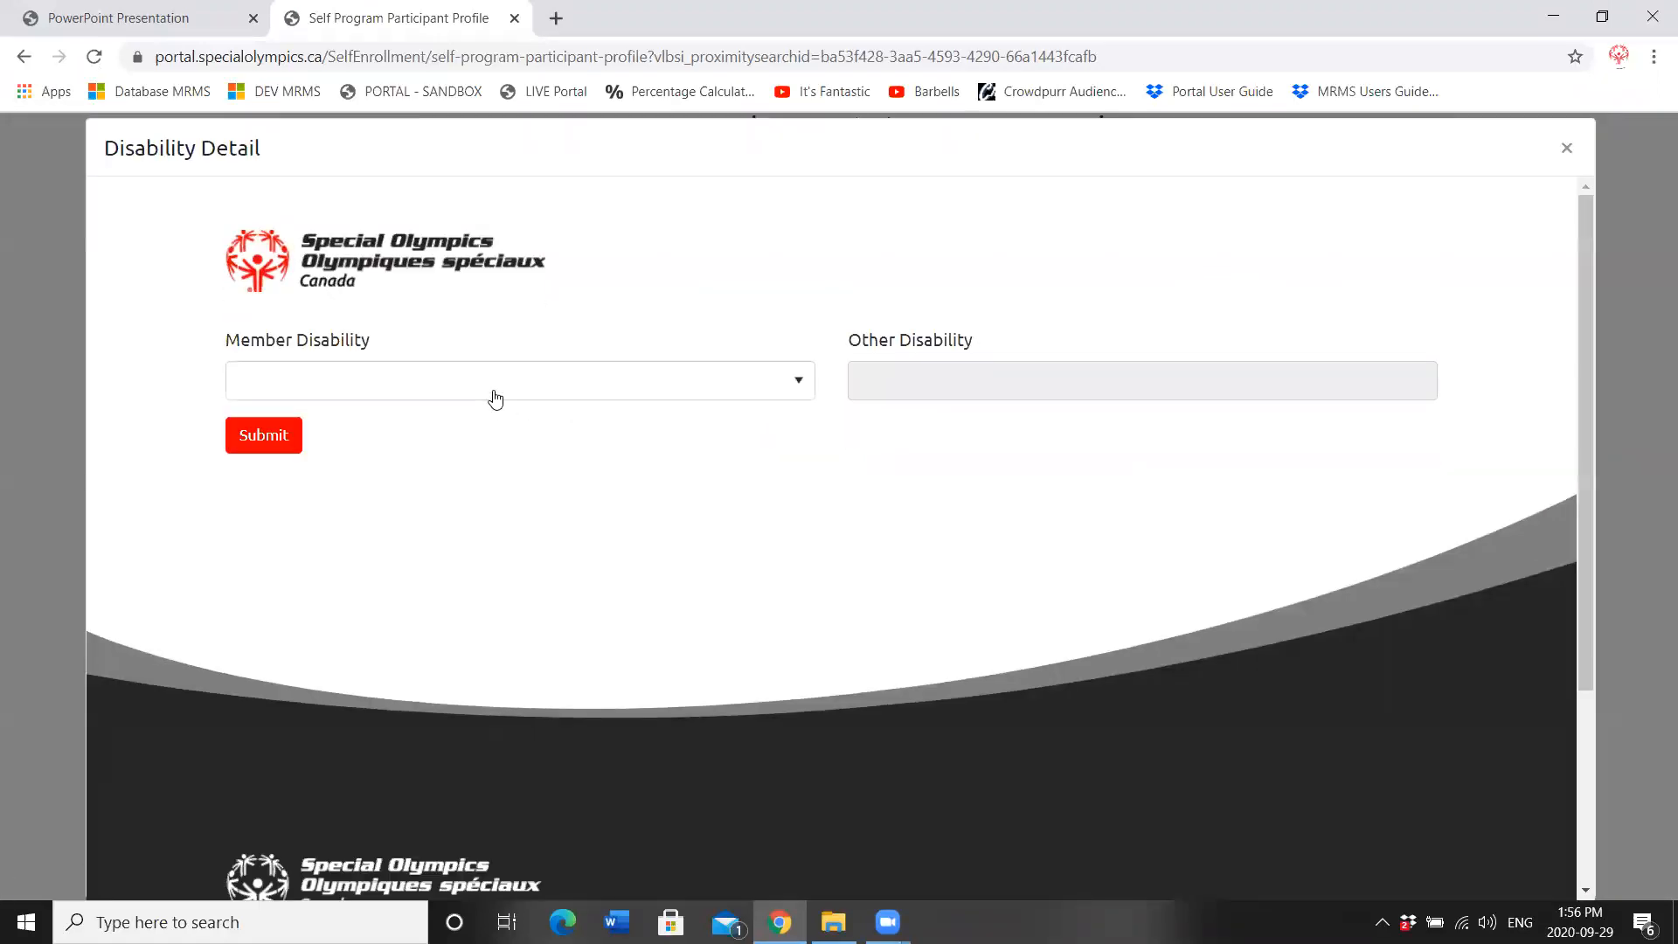
left_click(492, 392)
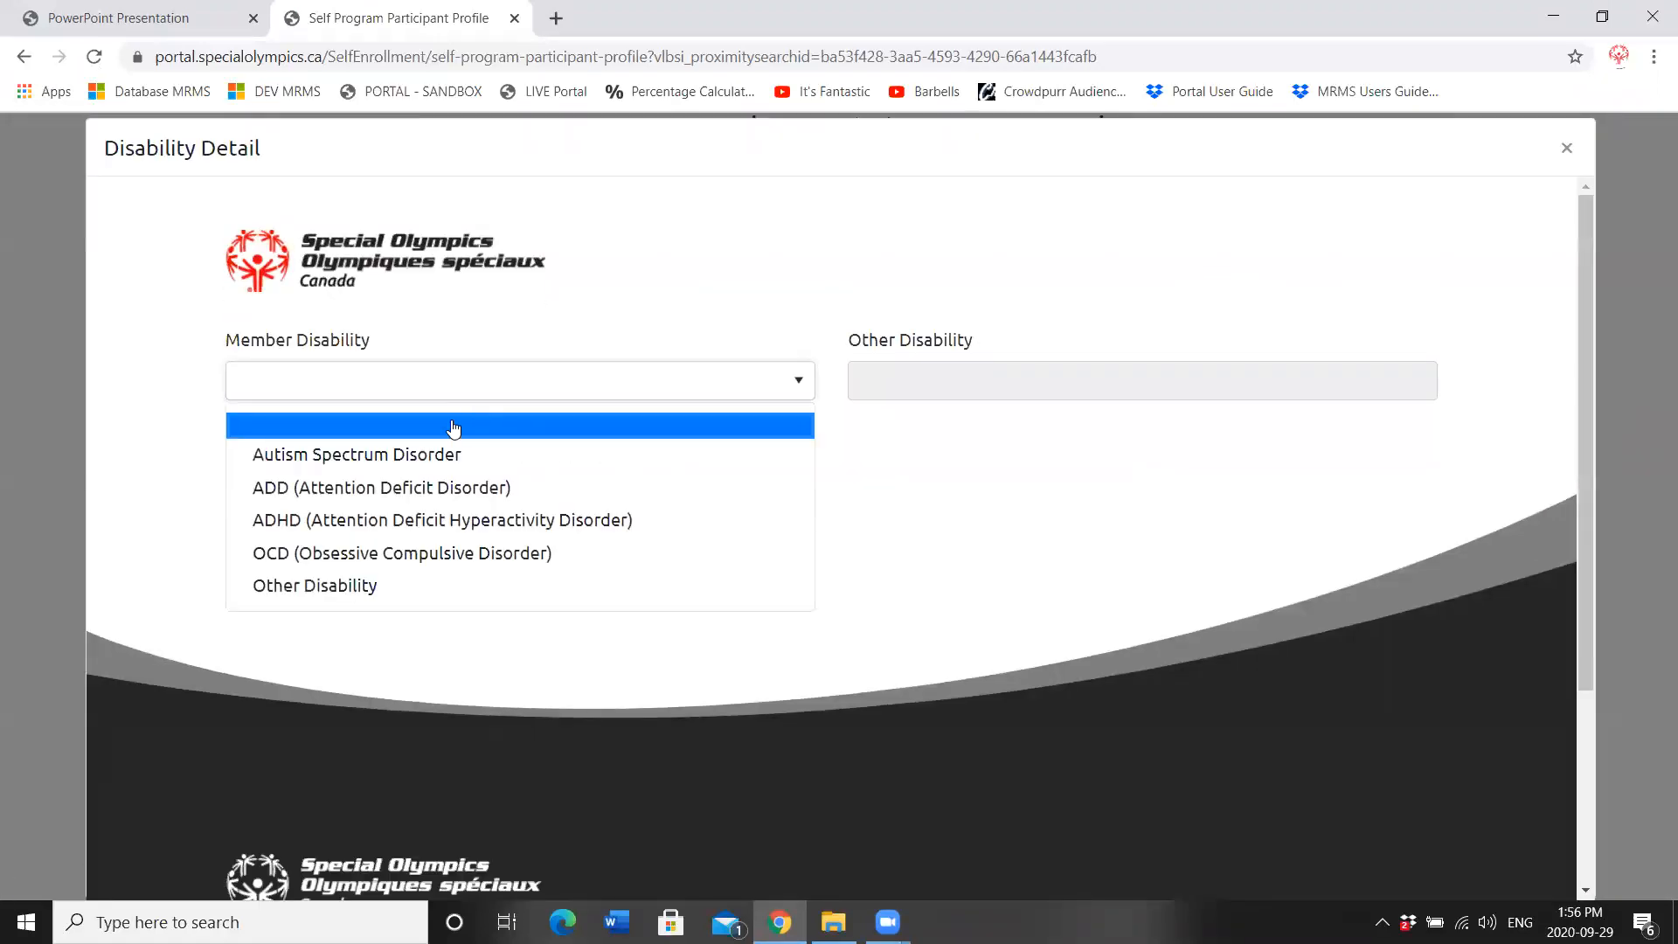
left_click(414, 554)
left_click(363, 390)
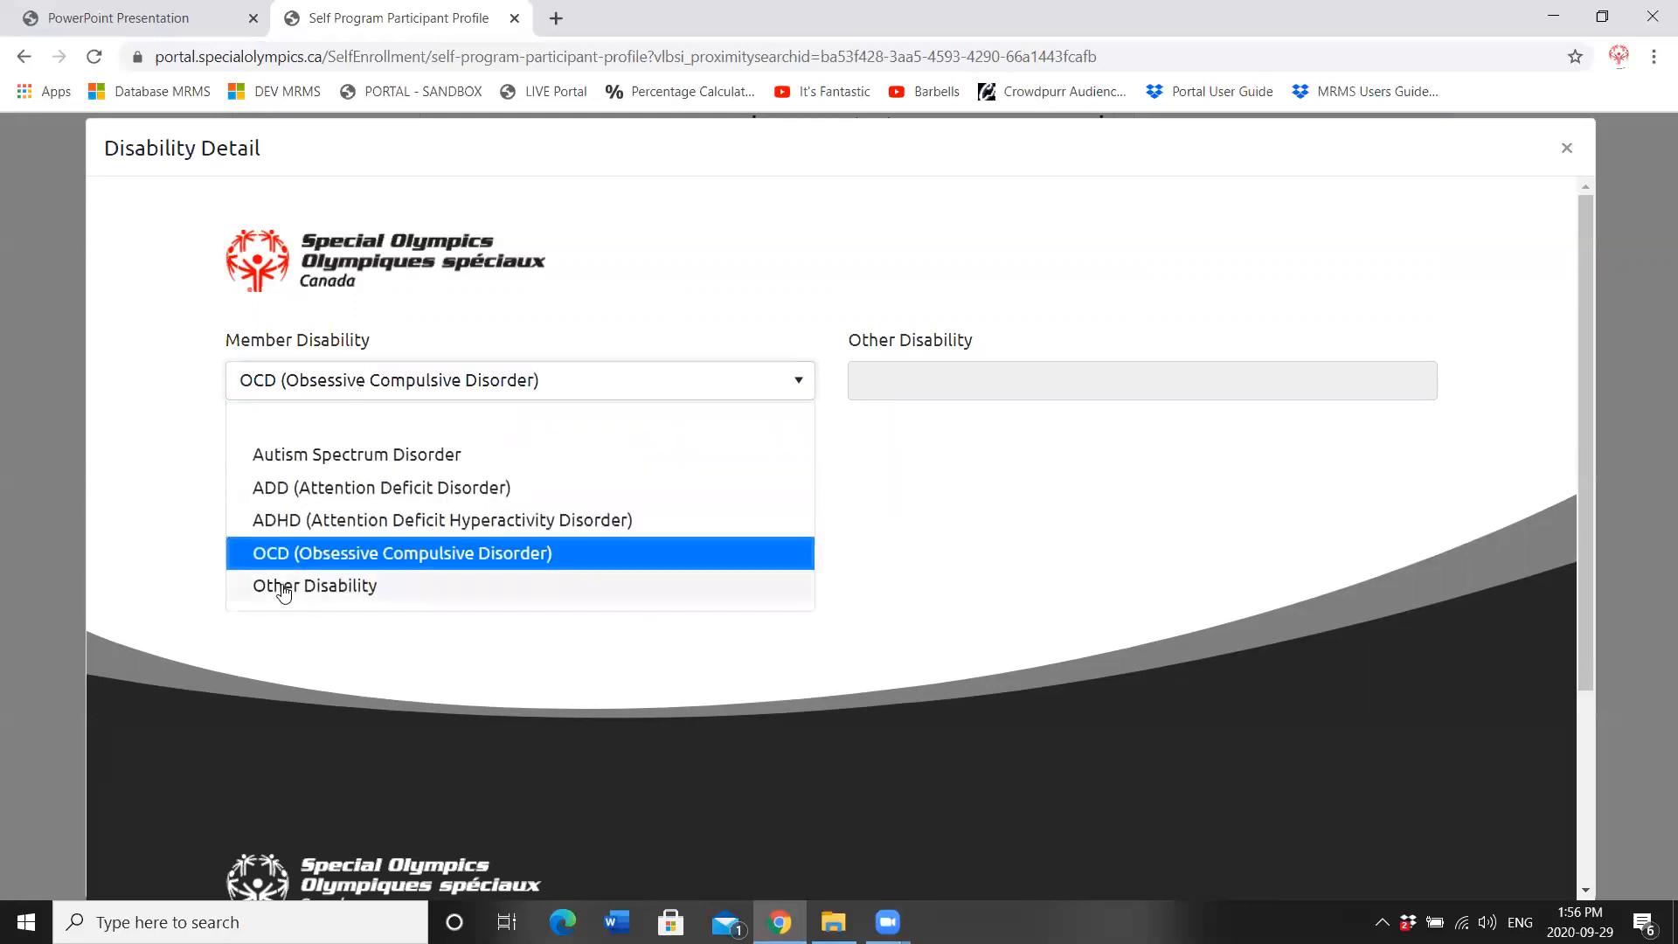
left_click(355, 554)
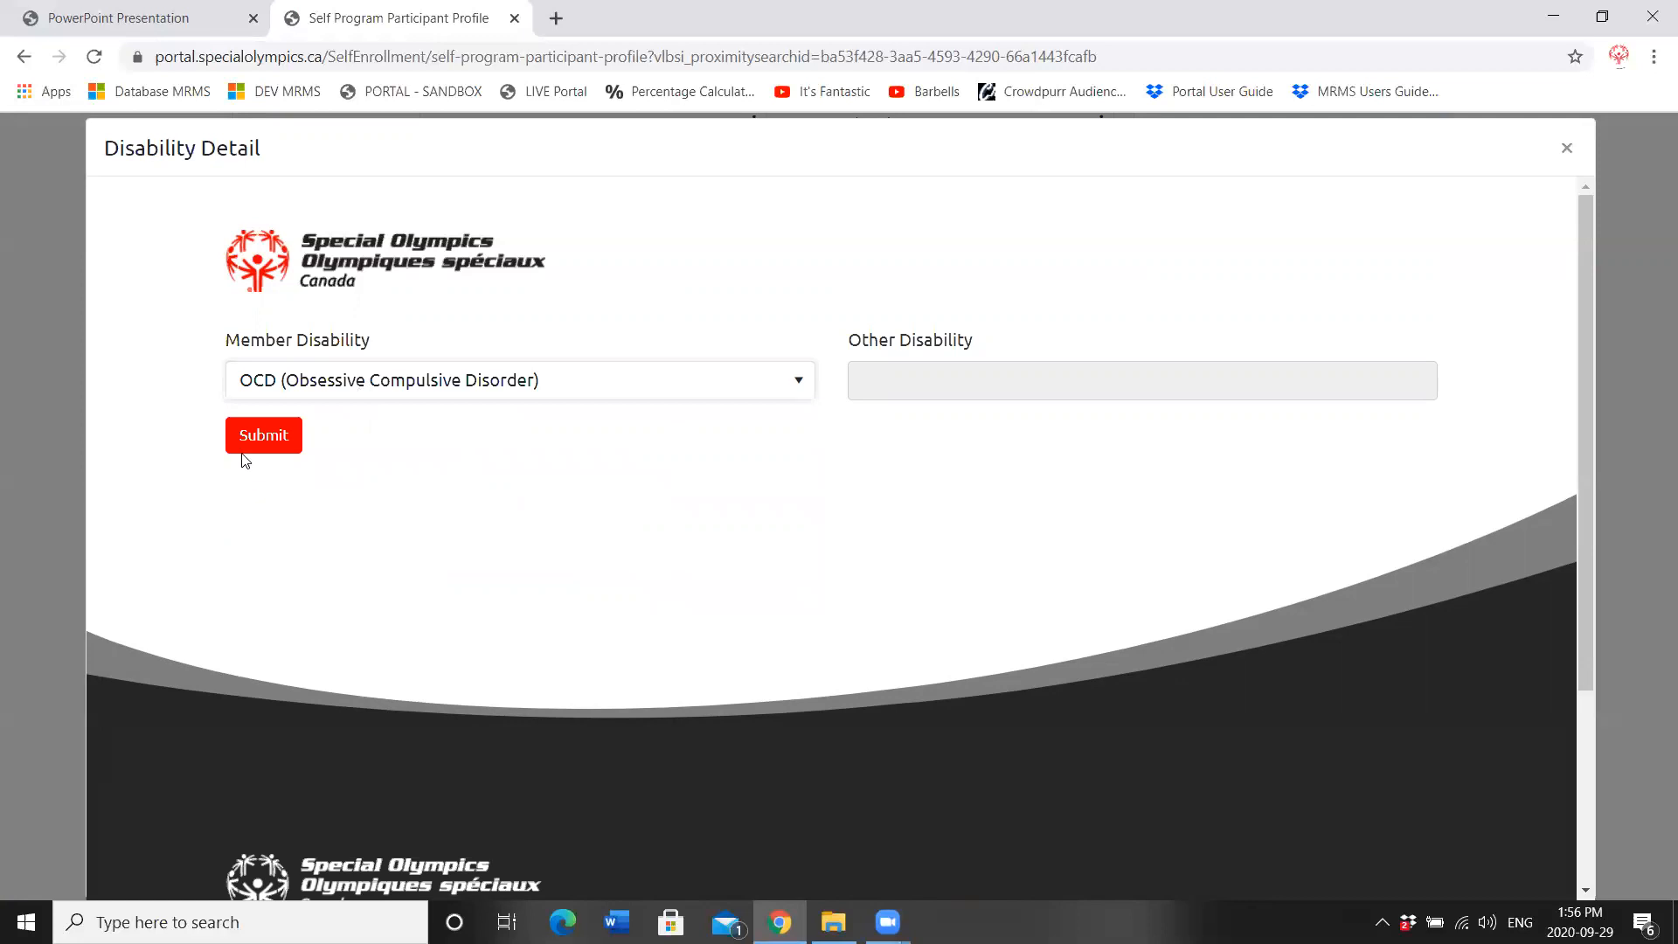
left_click(251, 442)
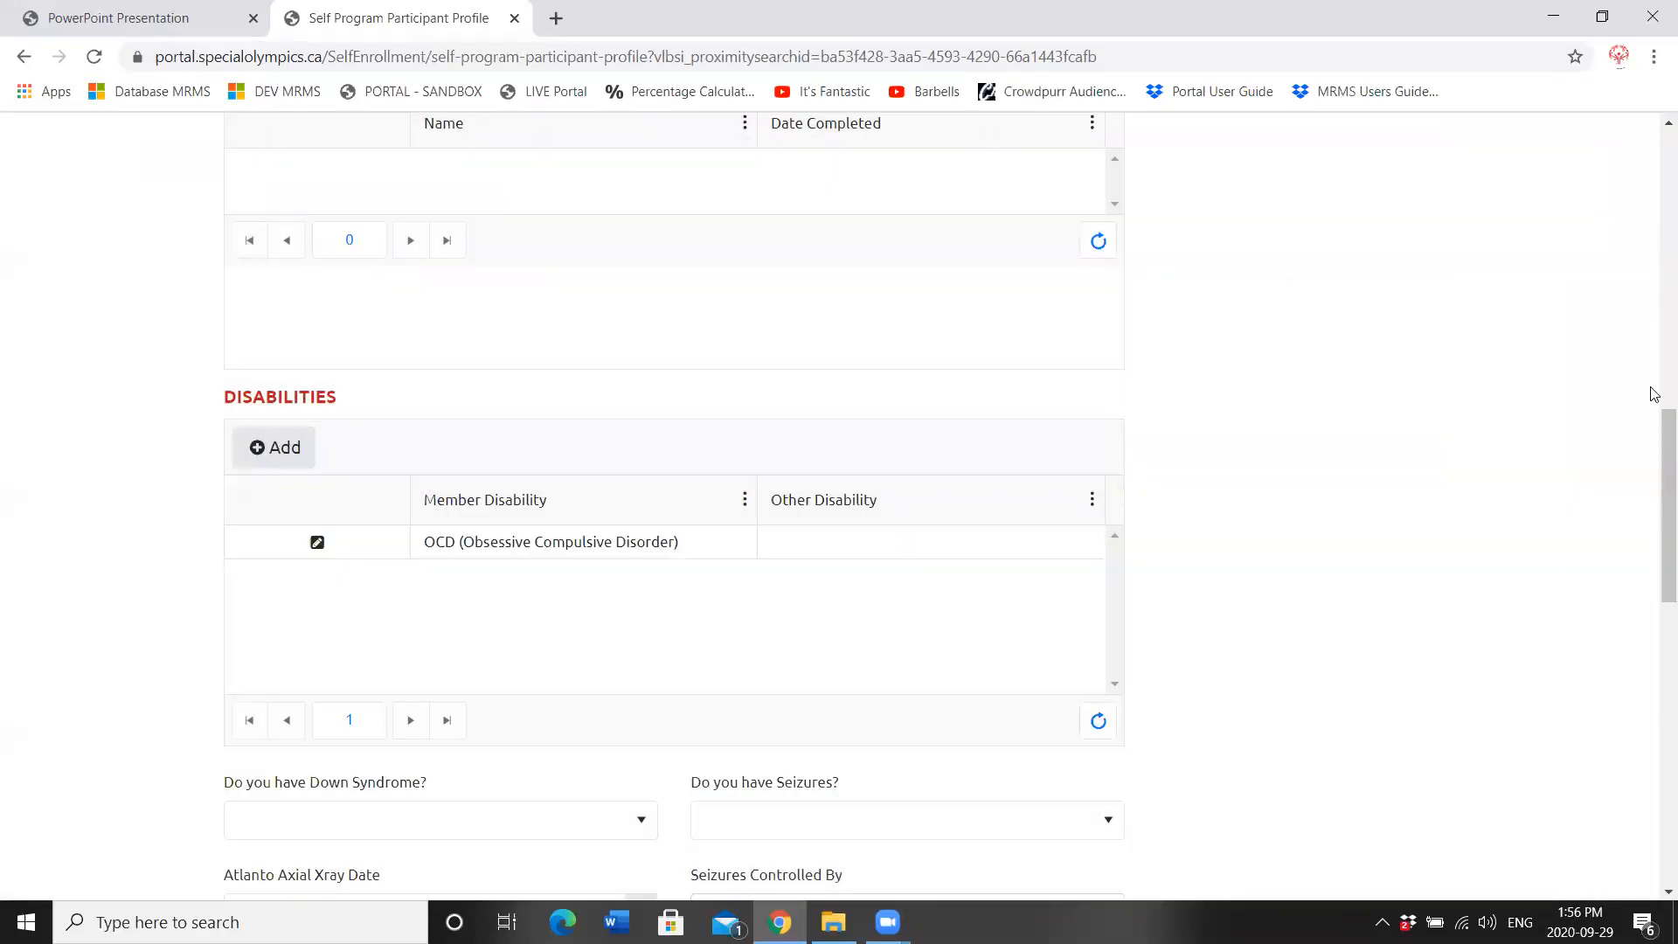
left_click_drag(1654, 423, 1654, 552)
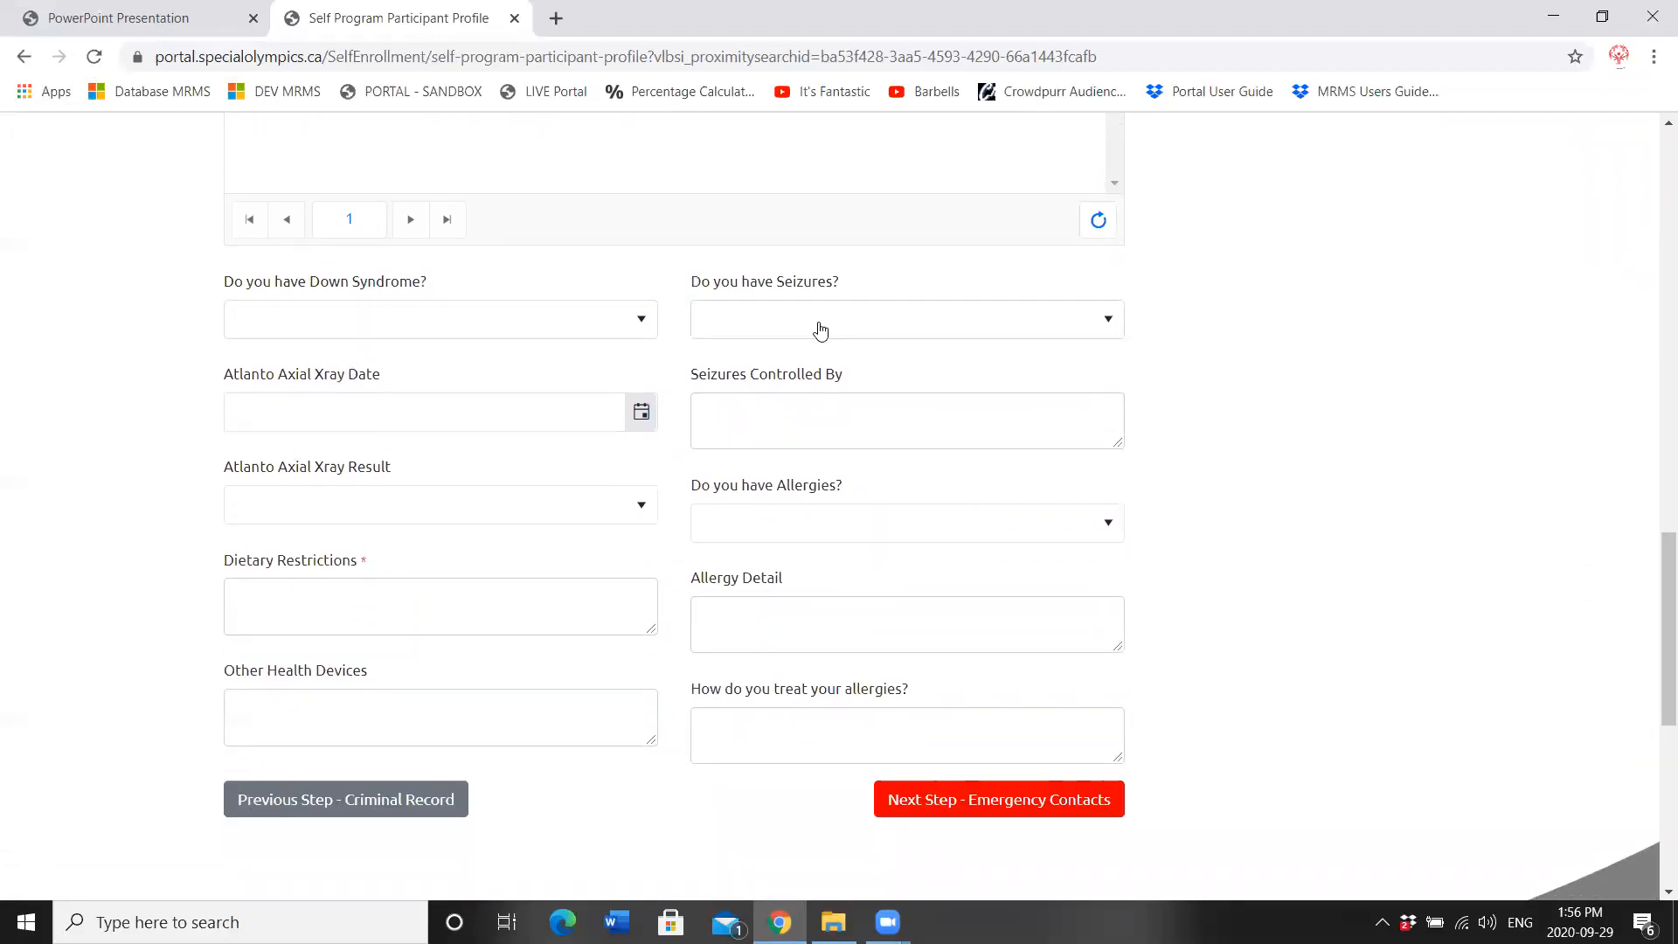
Step: Answer No to Down Syndrome and Yes to seizures, controlled by Medication
left_click(407, 325)
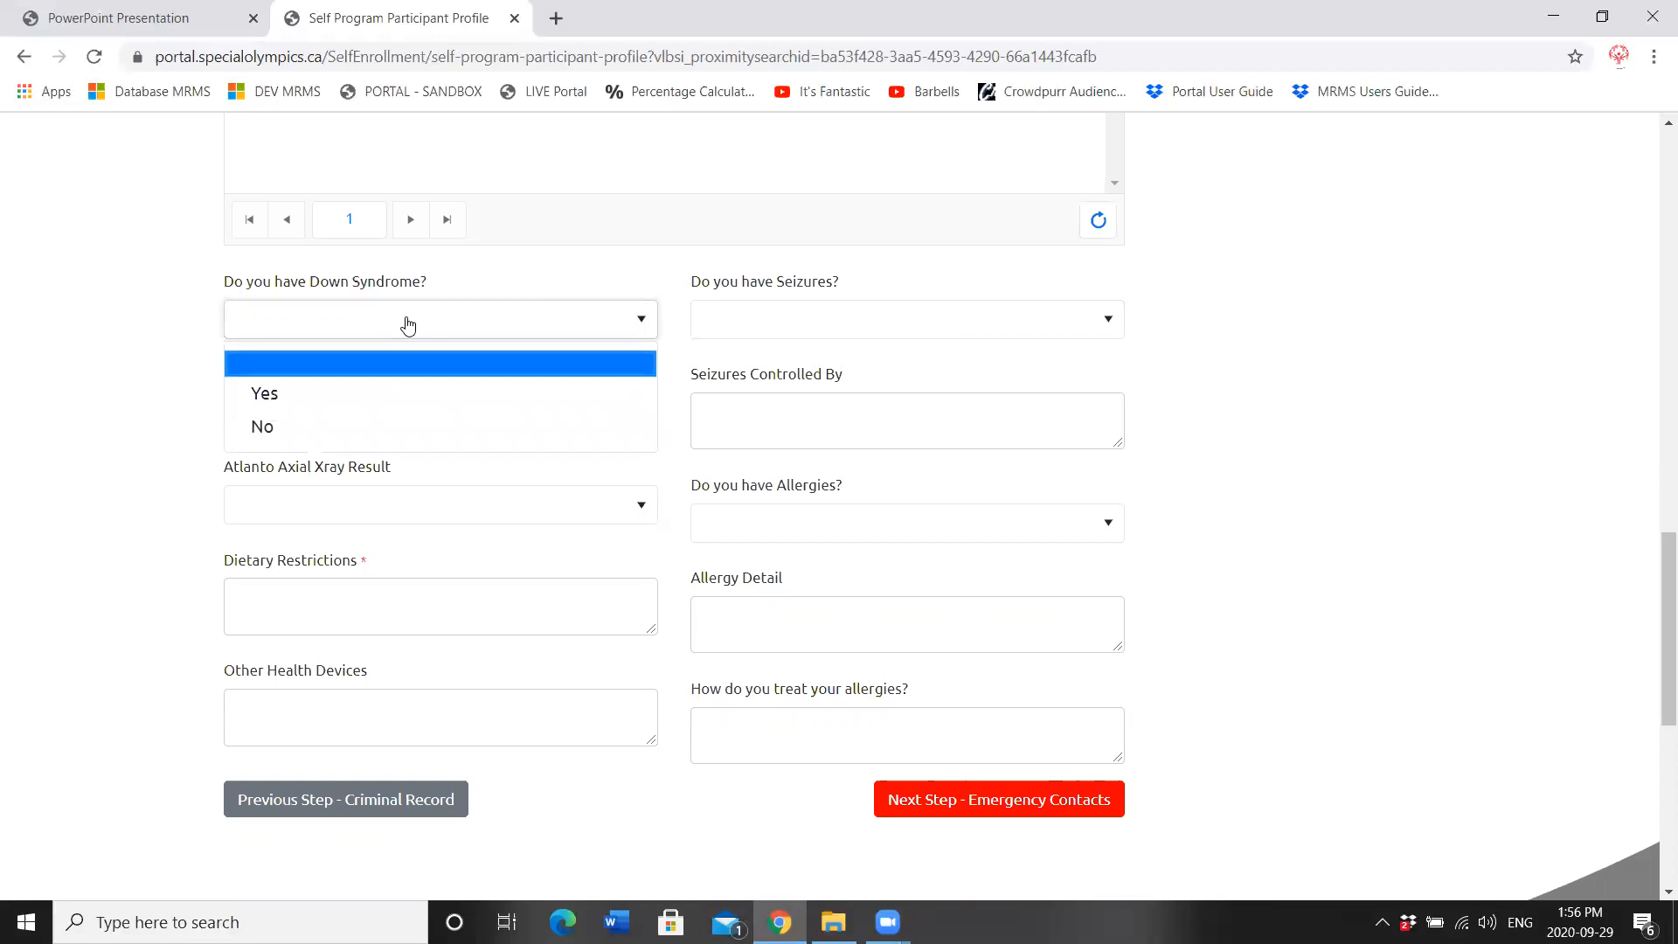
left_click(329, 426)
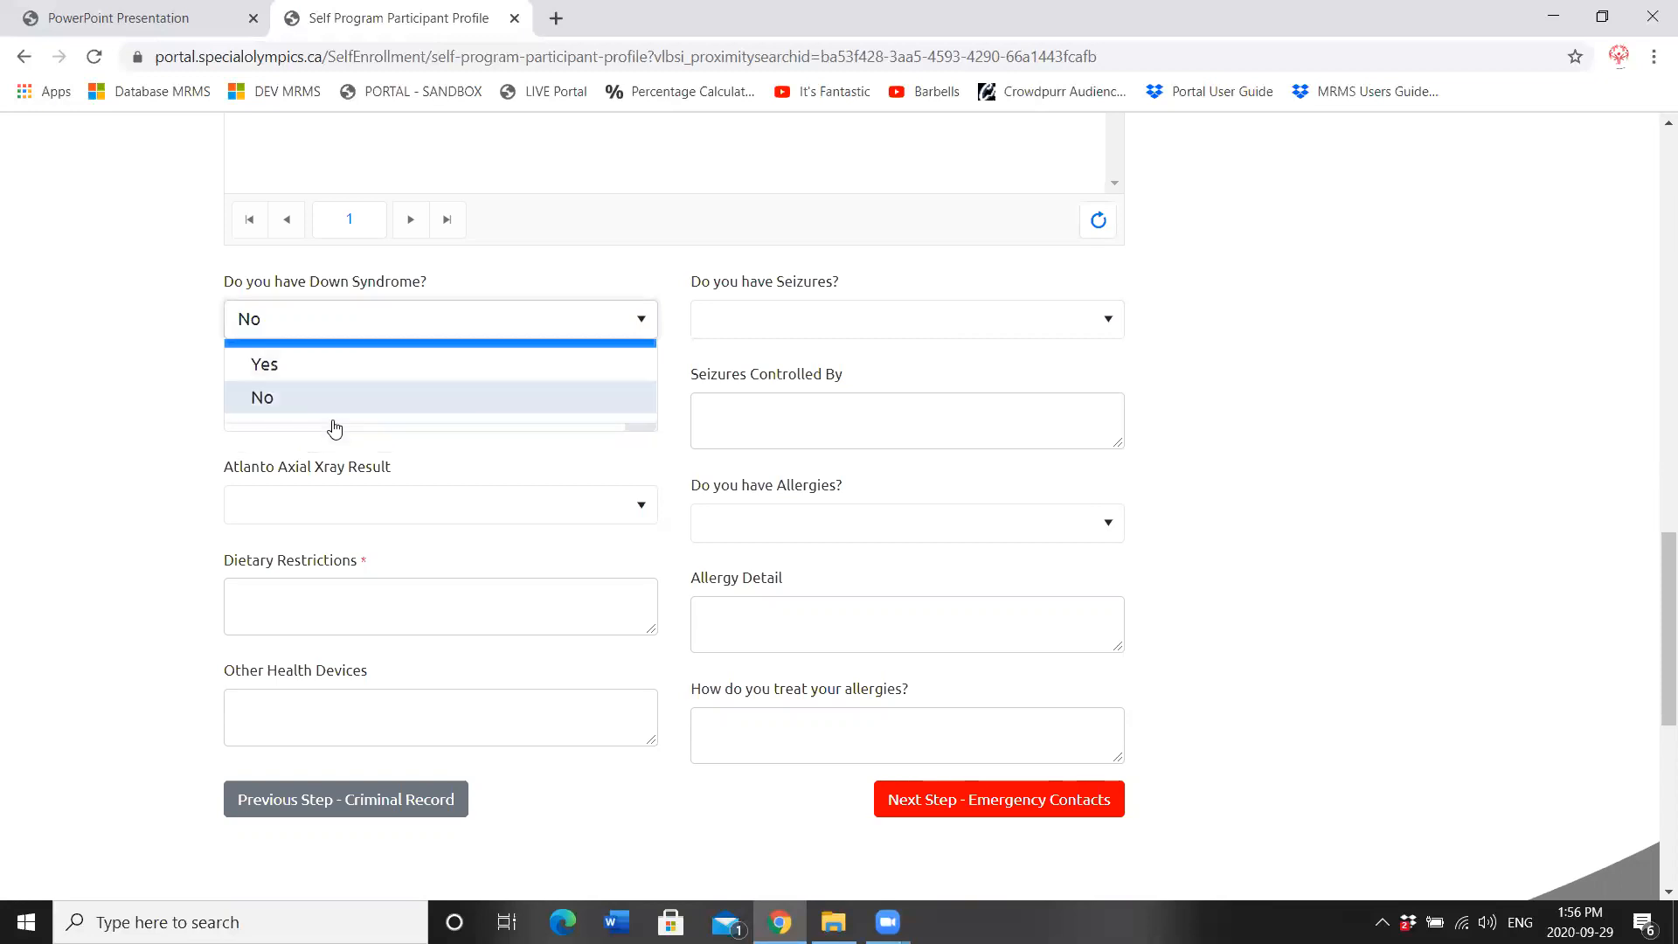
left_click(770, 329)
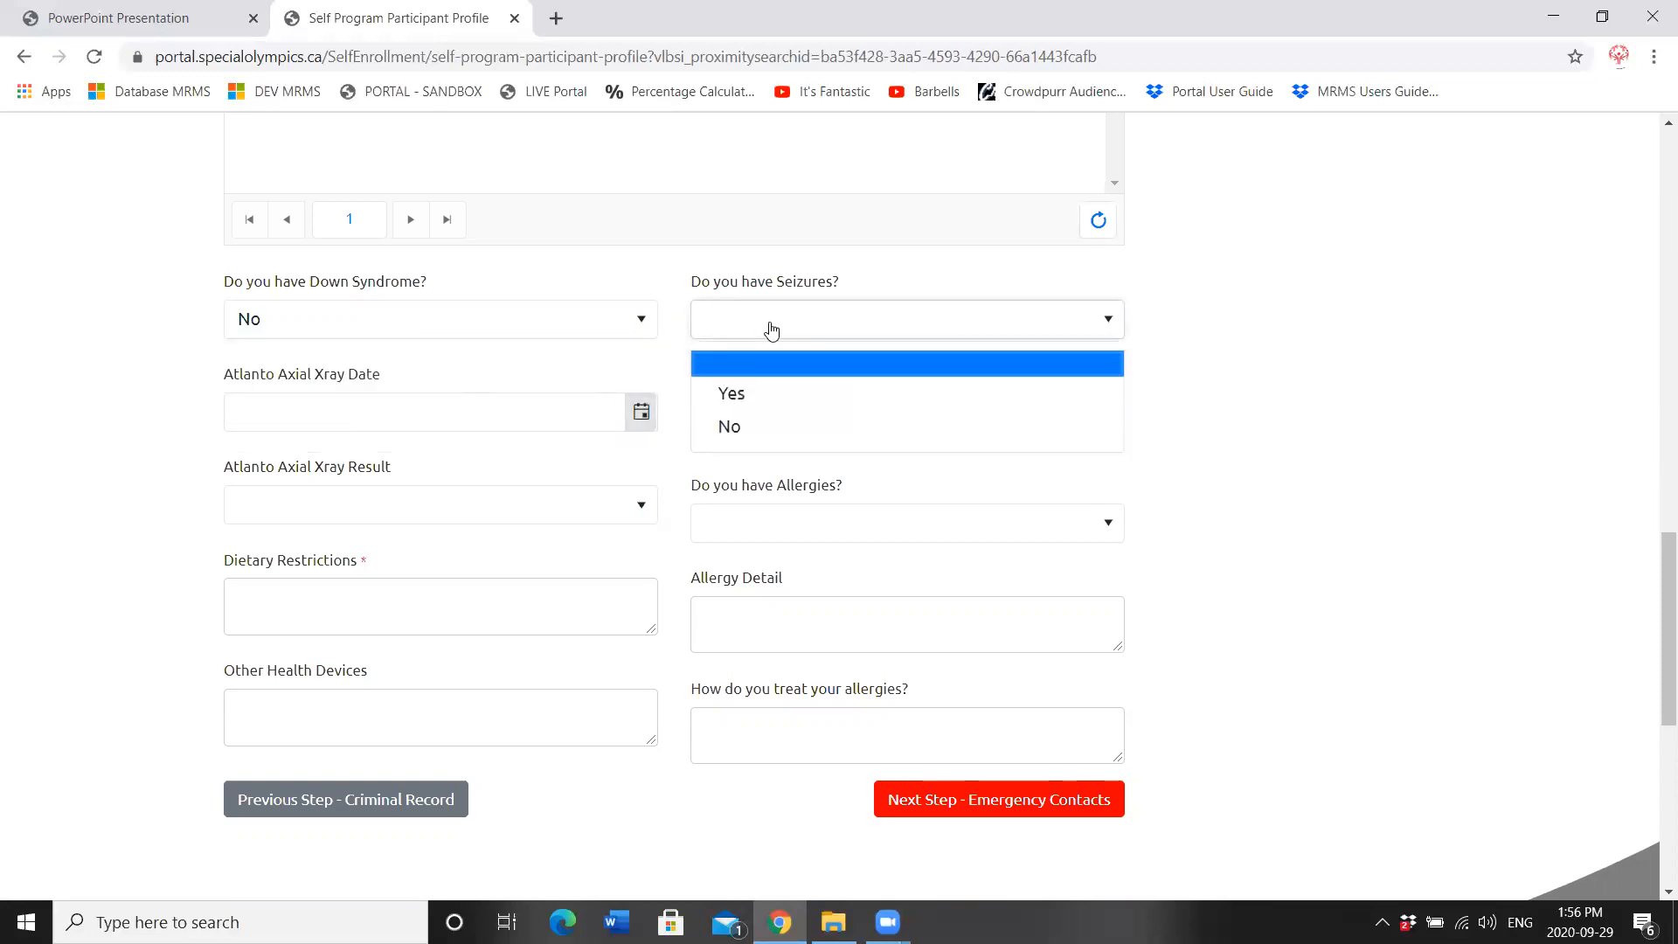
left_click(760, 398)
left_click(715, 418)
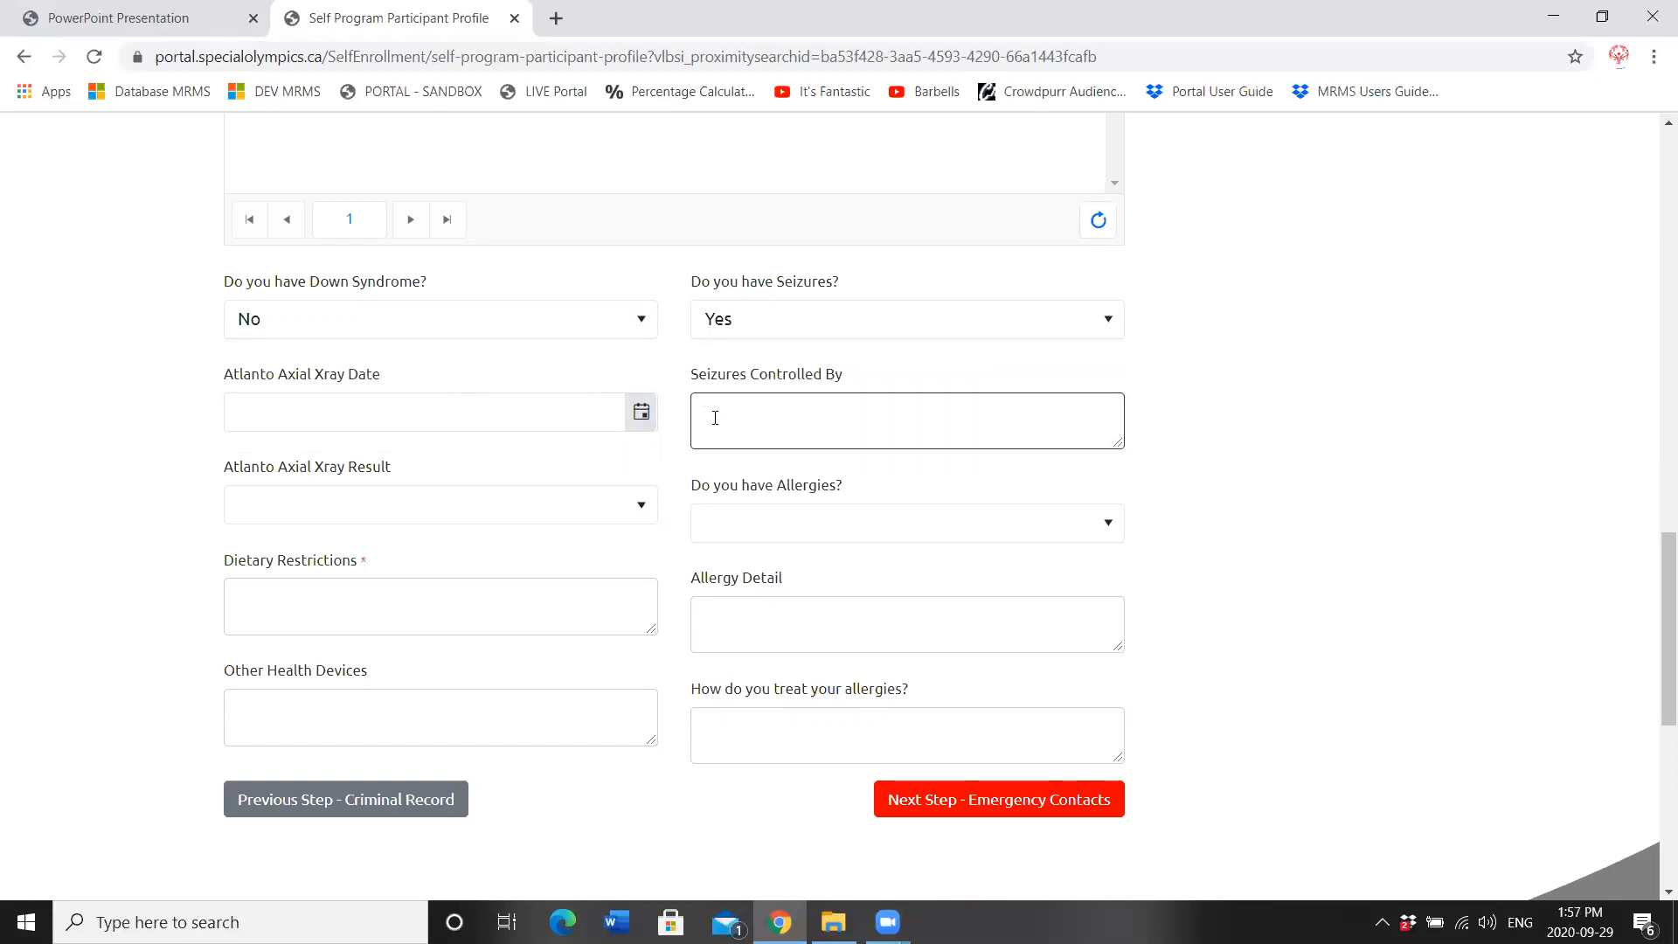
type("Vpd")
key("BackSpace")
type("Medication")
left_click(446, 417)
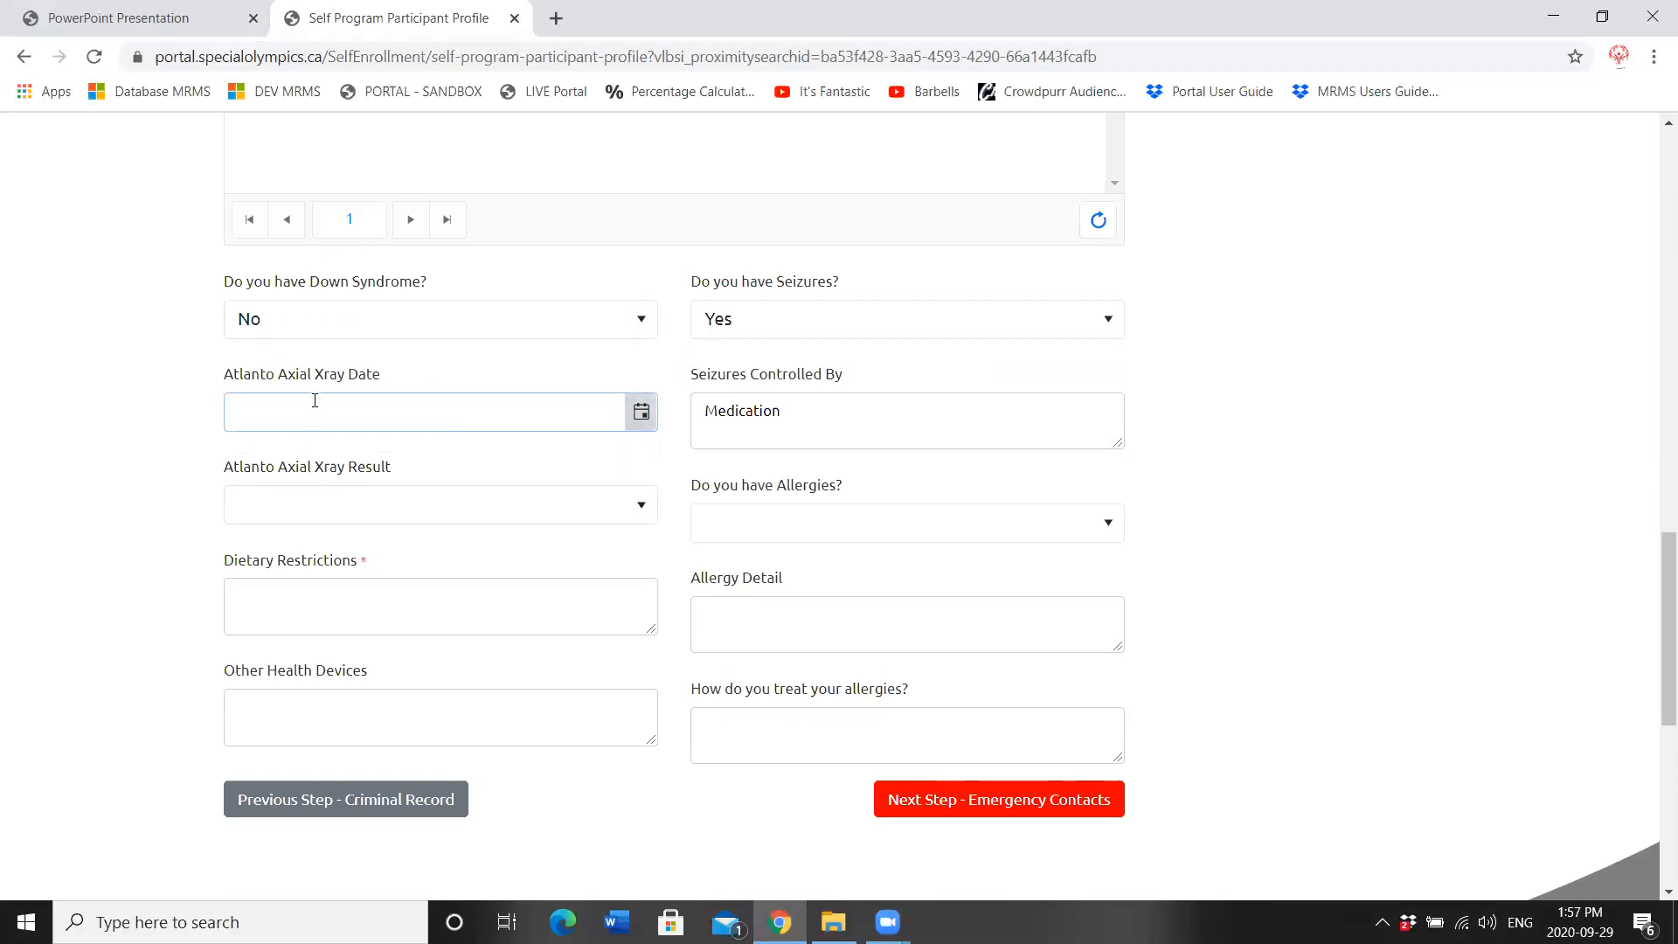
Step: Record dietary restrictions None, seasonal allergies treated with over-the-counter medication, and glasses
left_click(278, 591)
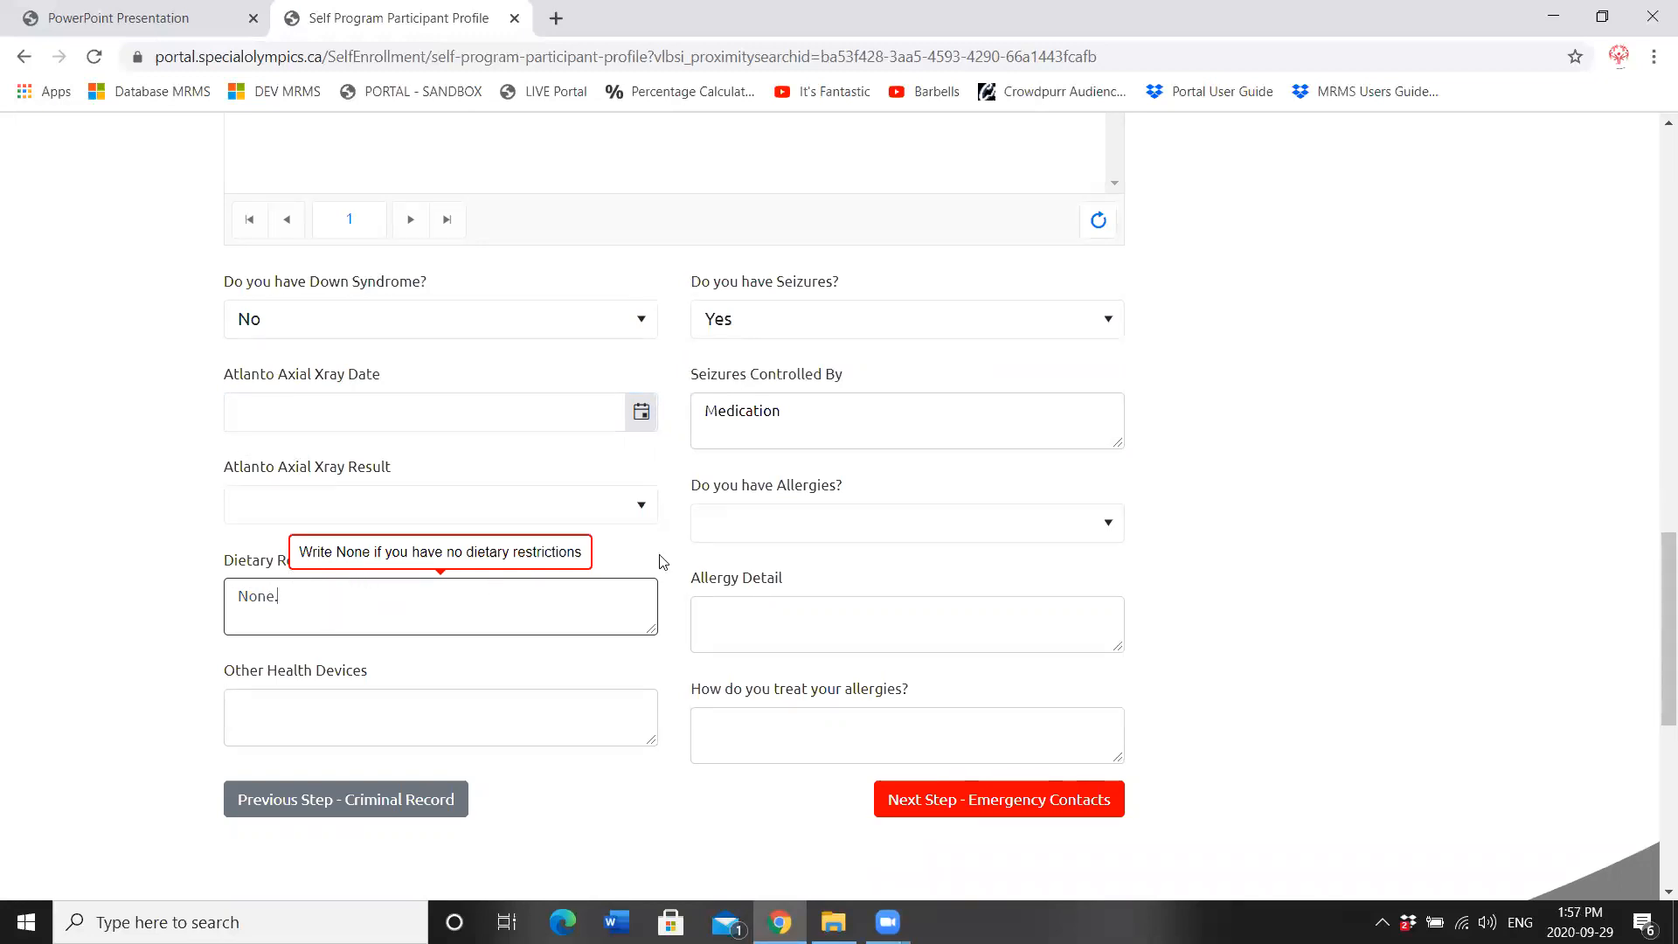
left_click(810, 535)
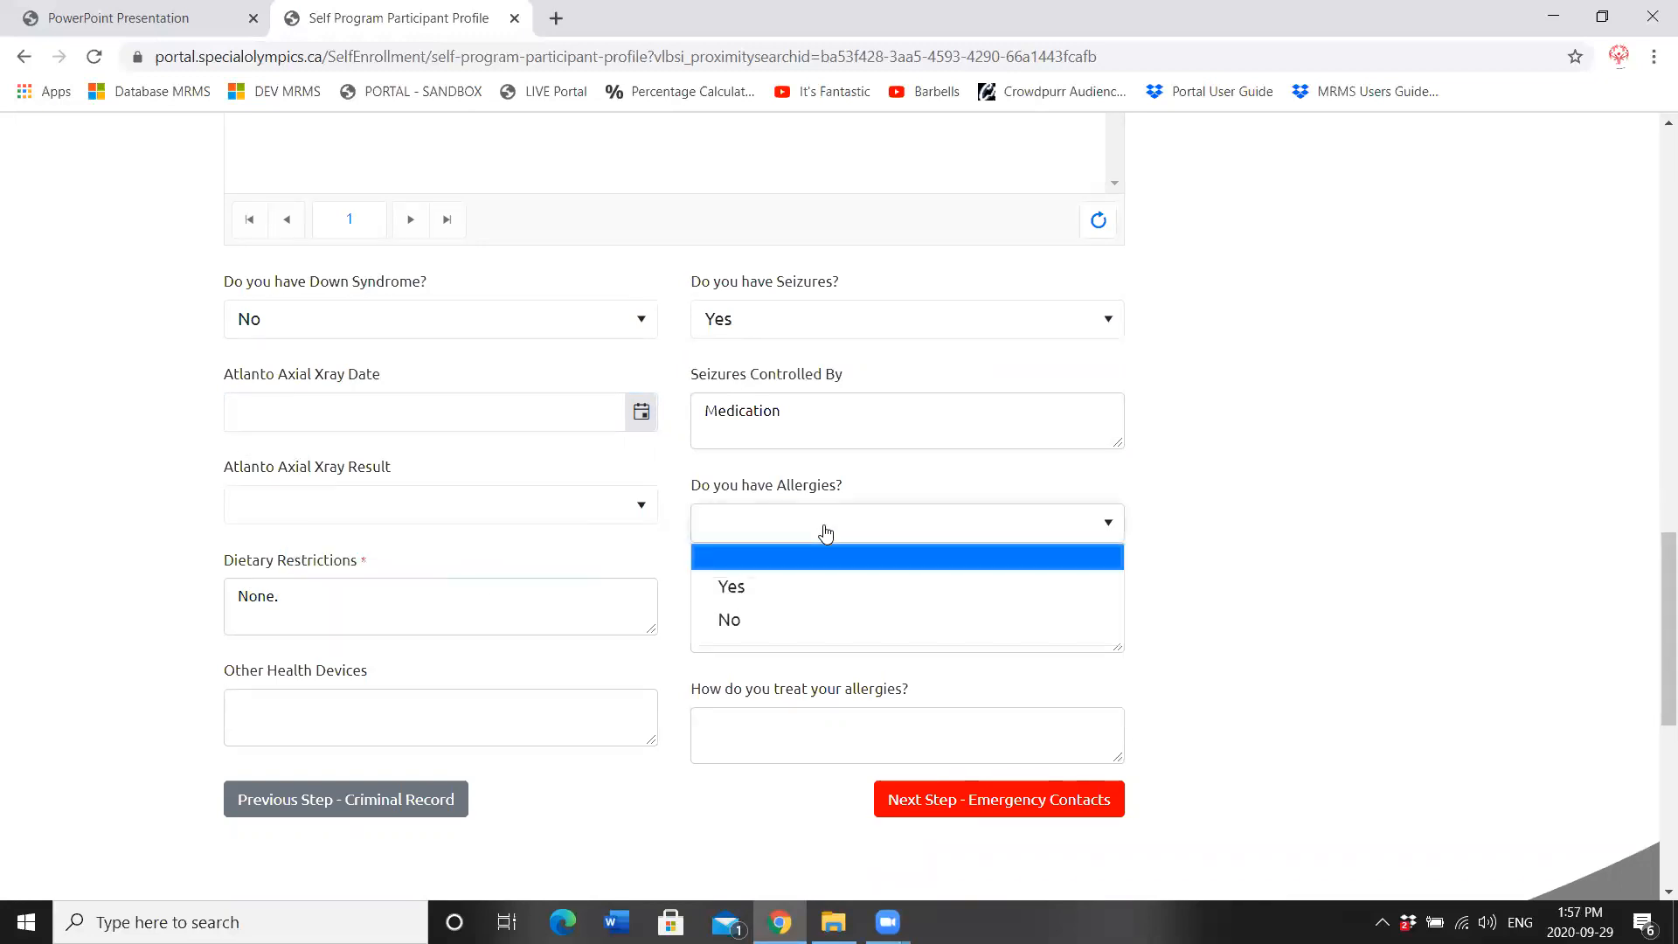
left_click(776, 597)
left_click(736, 608)
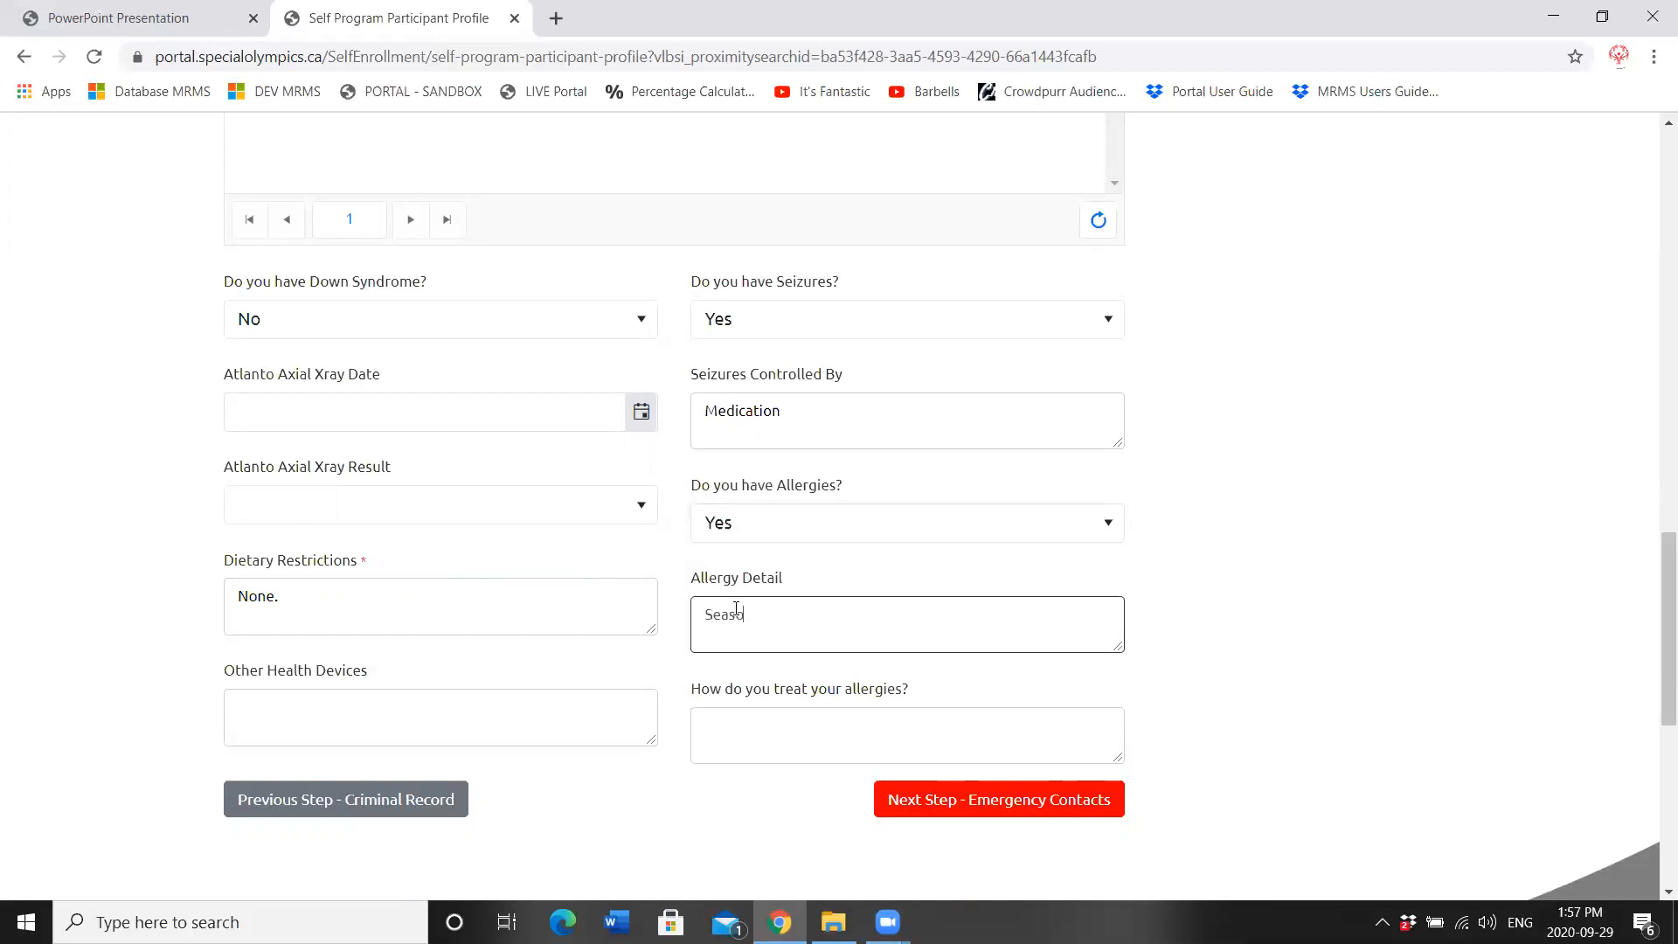
type("Seasonal allergies")
left_click(354, 717)
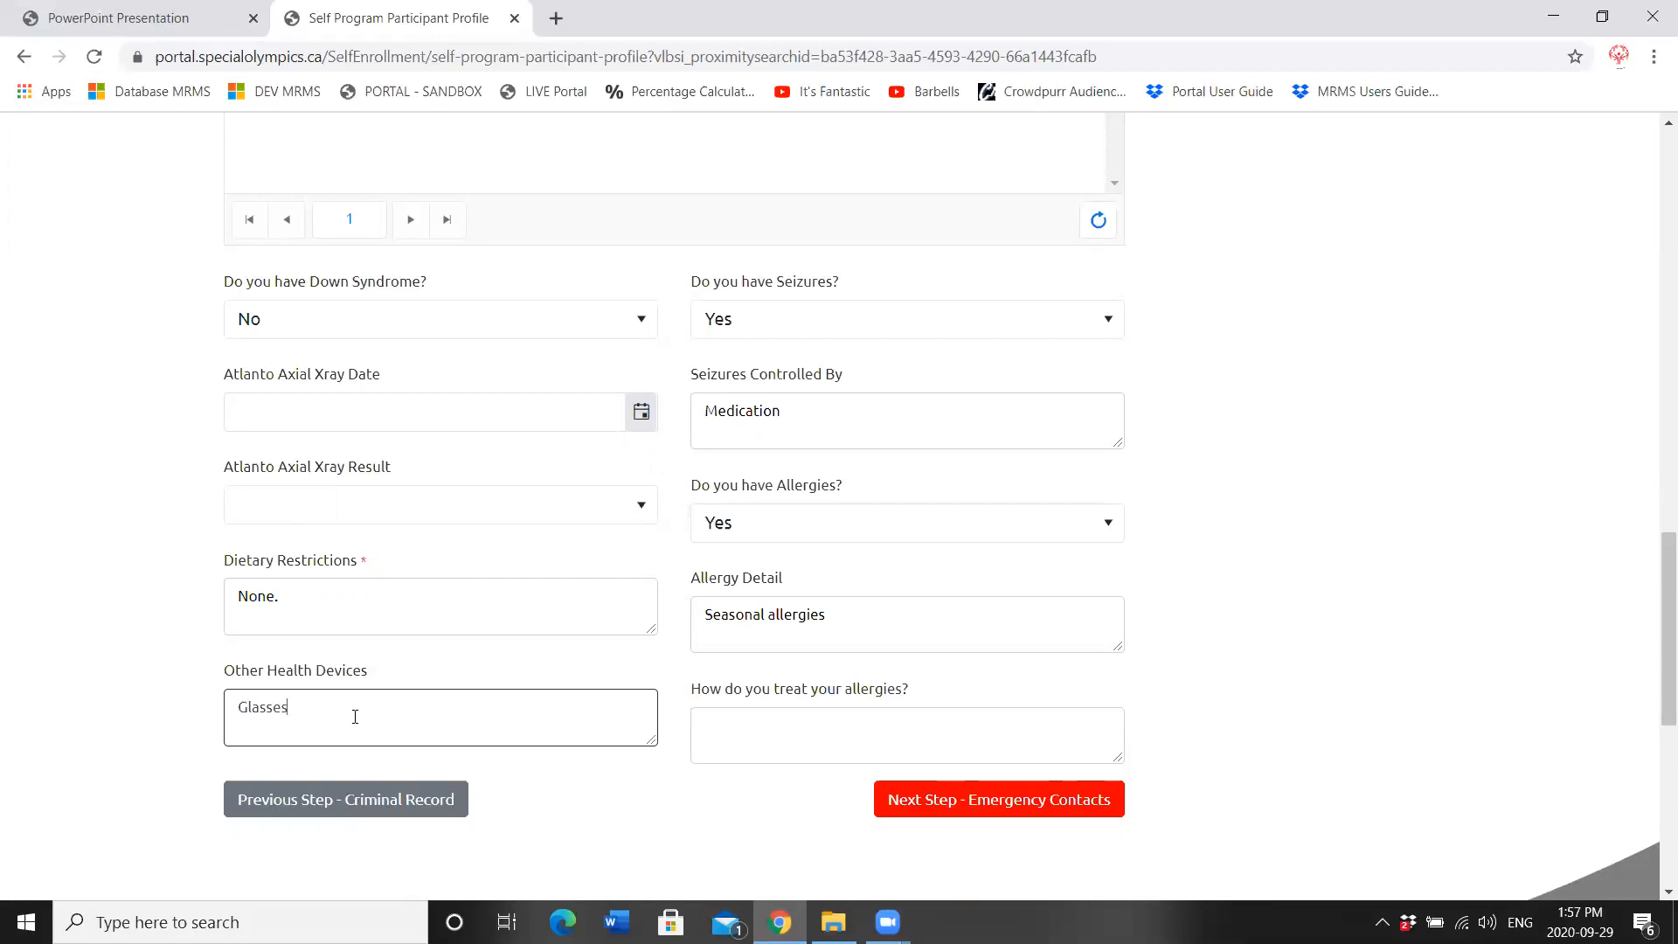
left_click(714, 734)
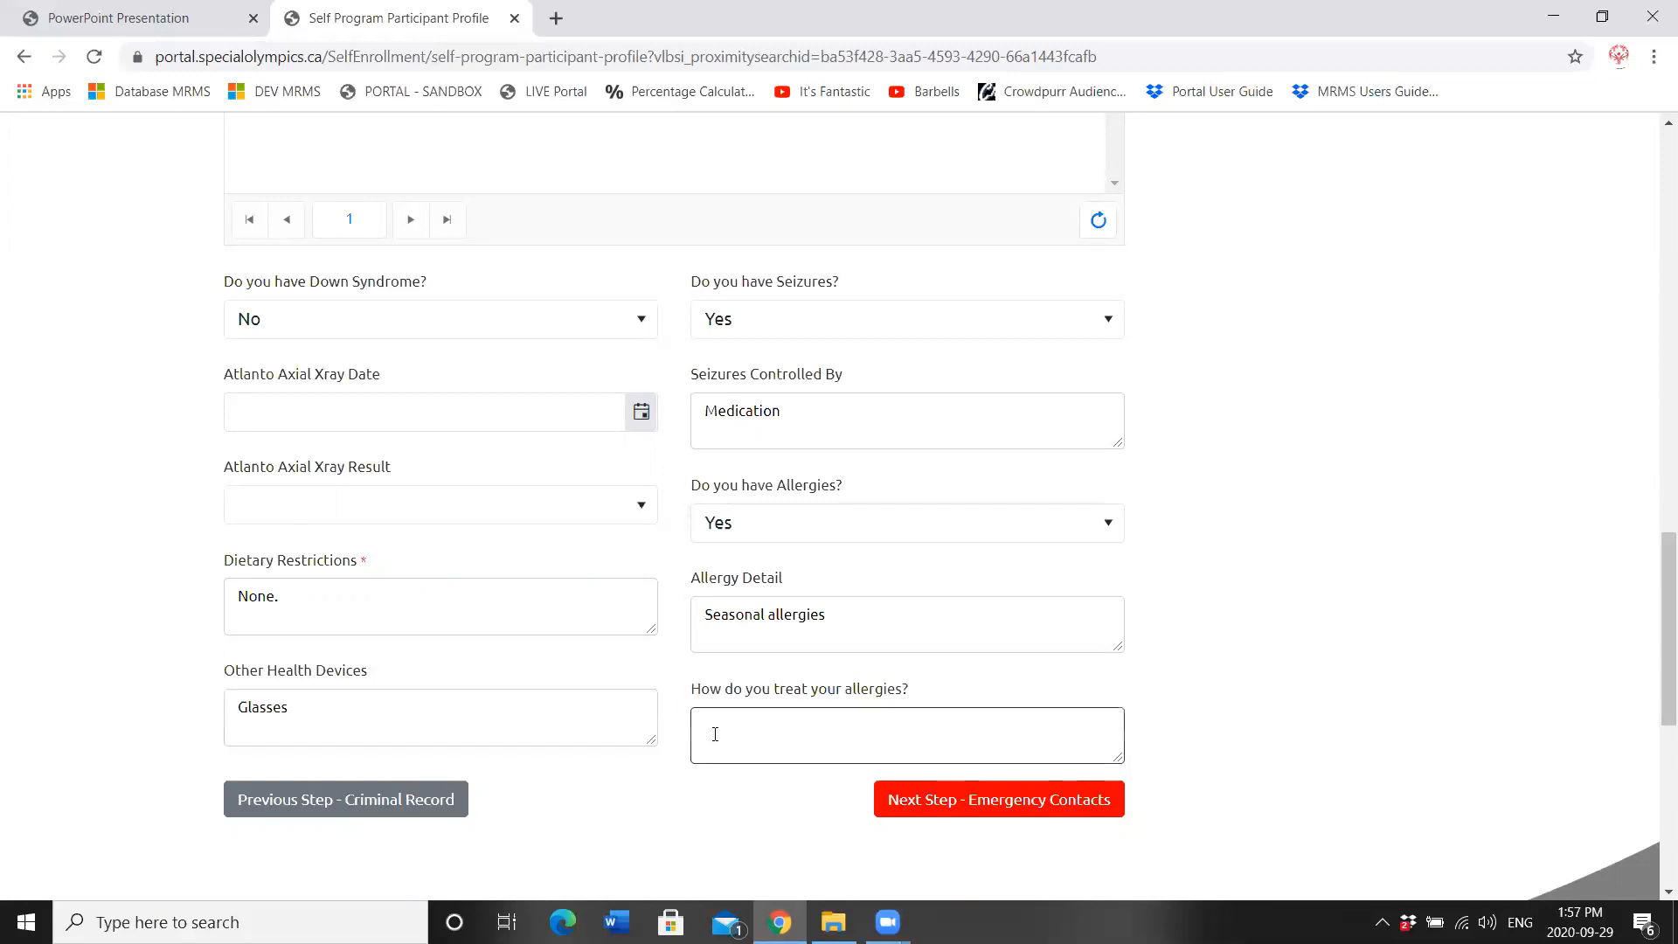
type("With over the counter medication")
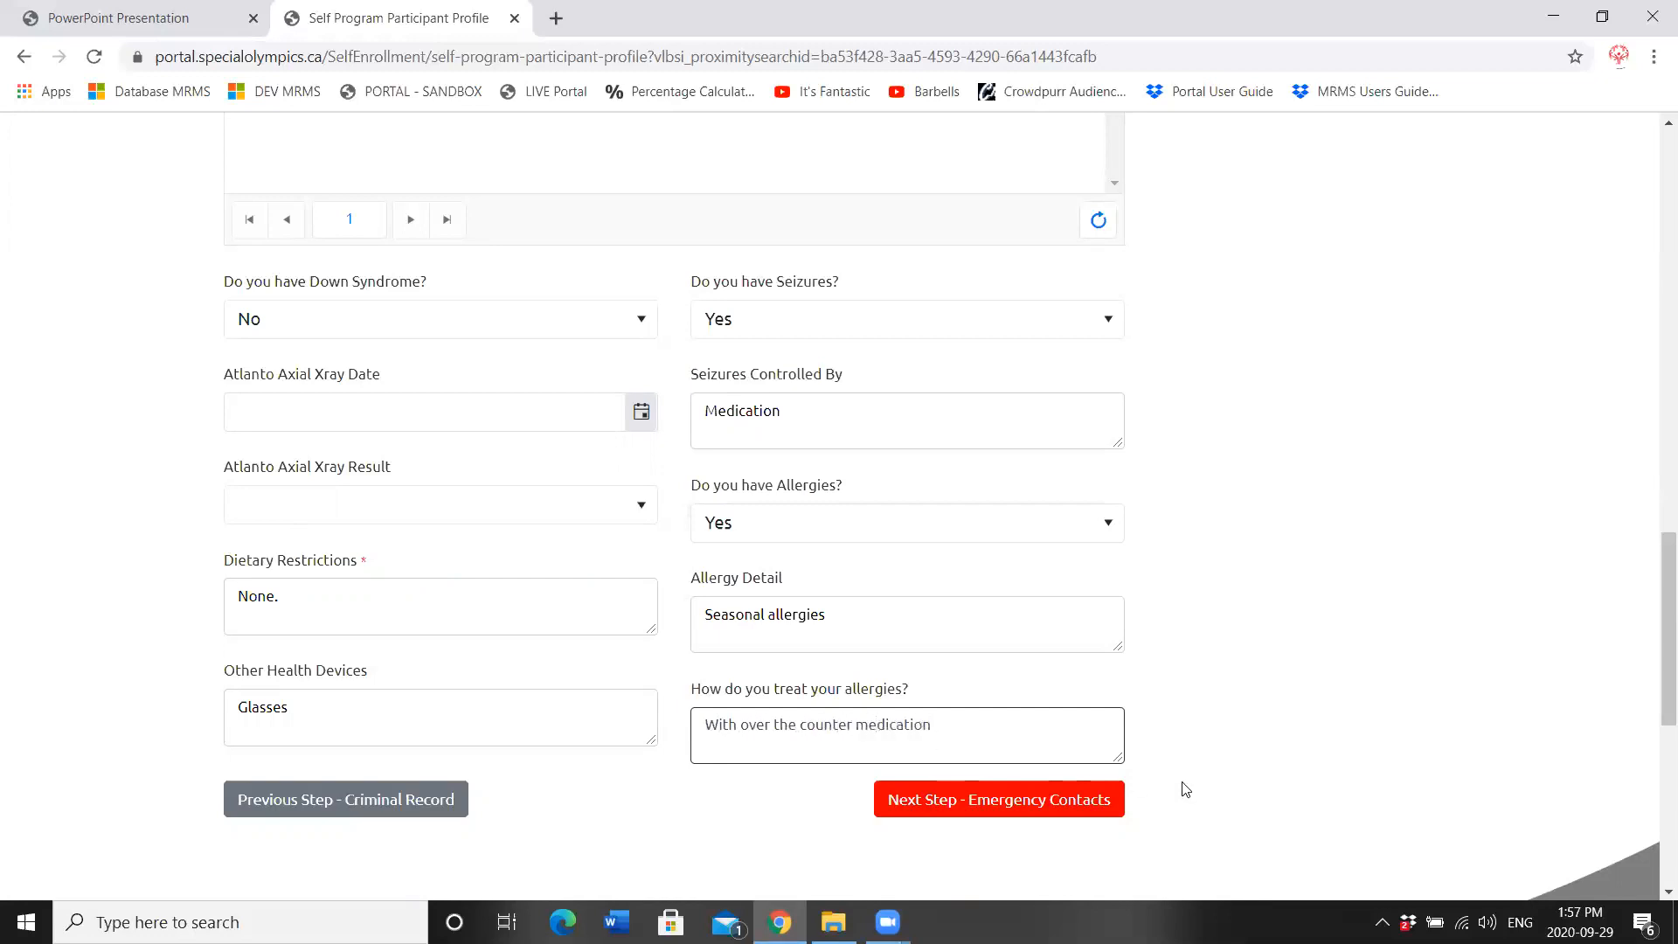
left_click(1016, 797)
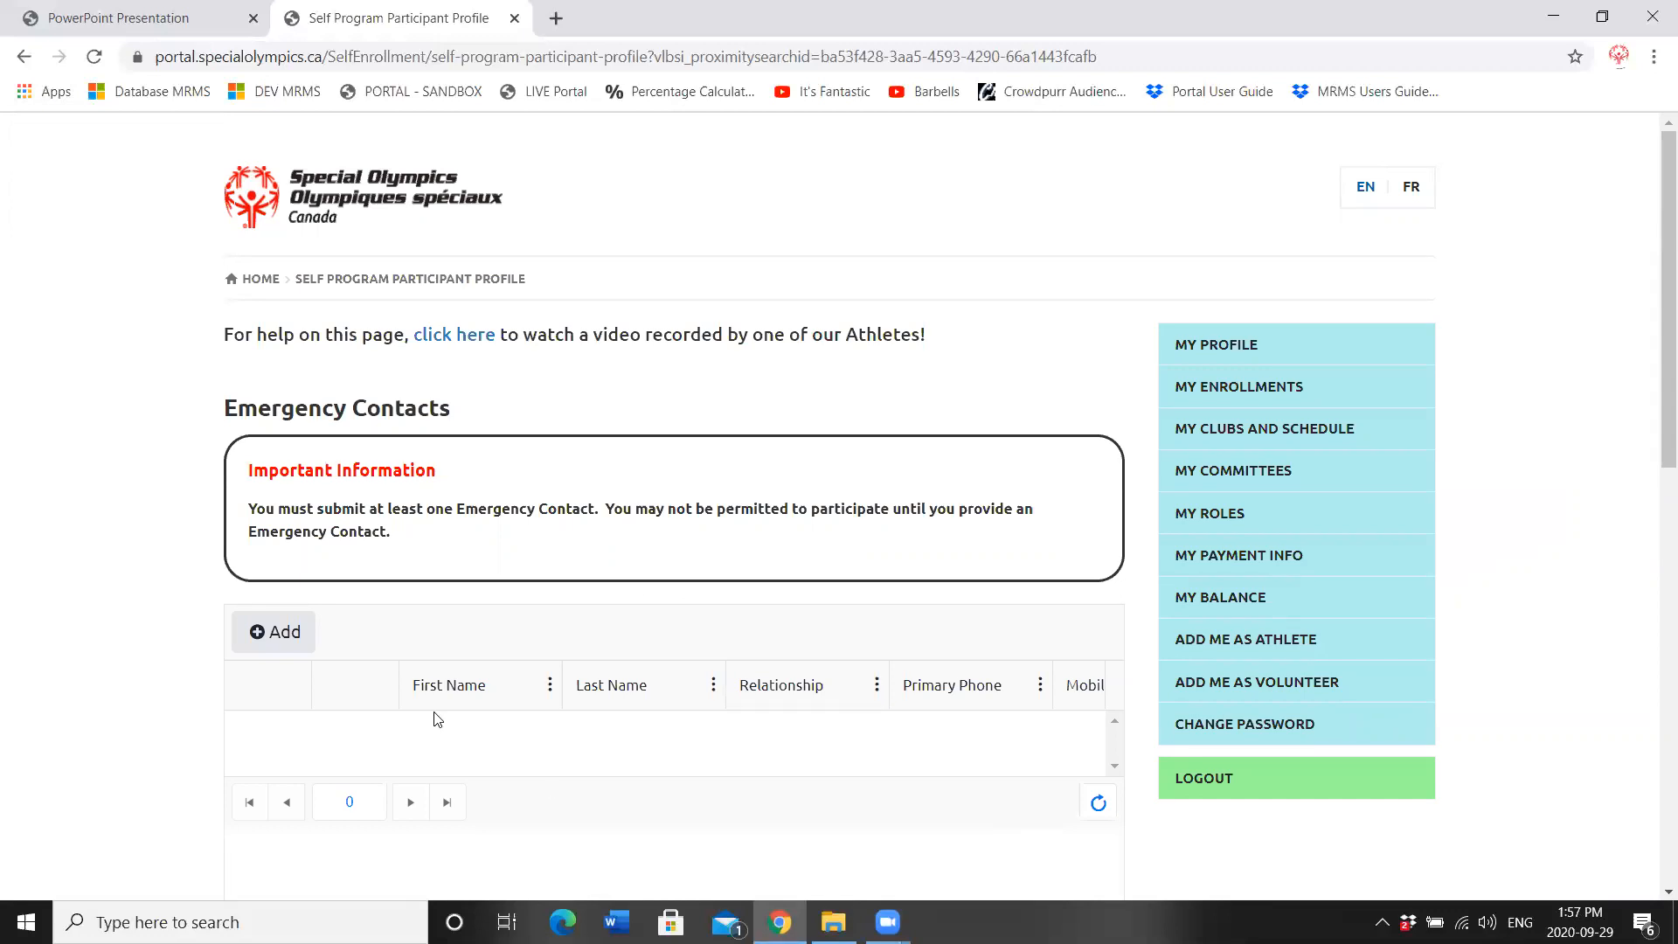
Step: Add an emergency contact with first and last name, Parent/Guardian relationship, primary phone and Primary priority
left_click(273, 632)
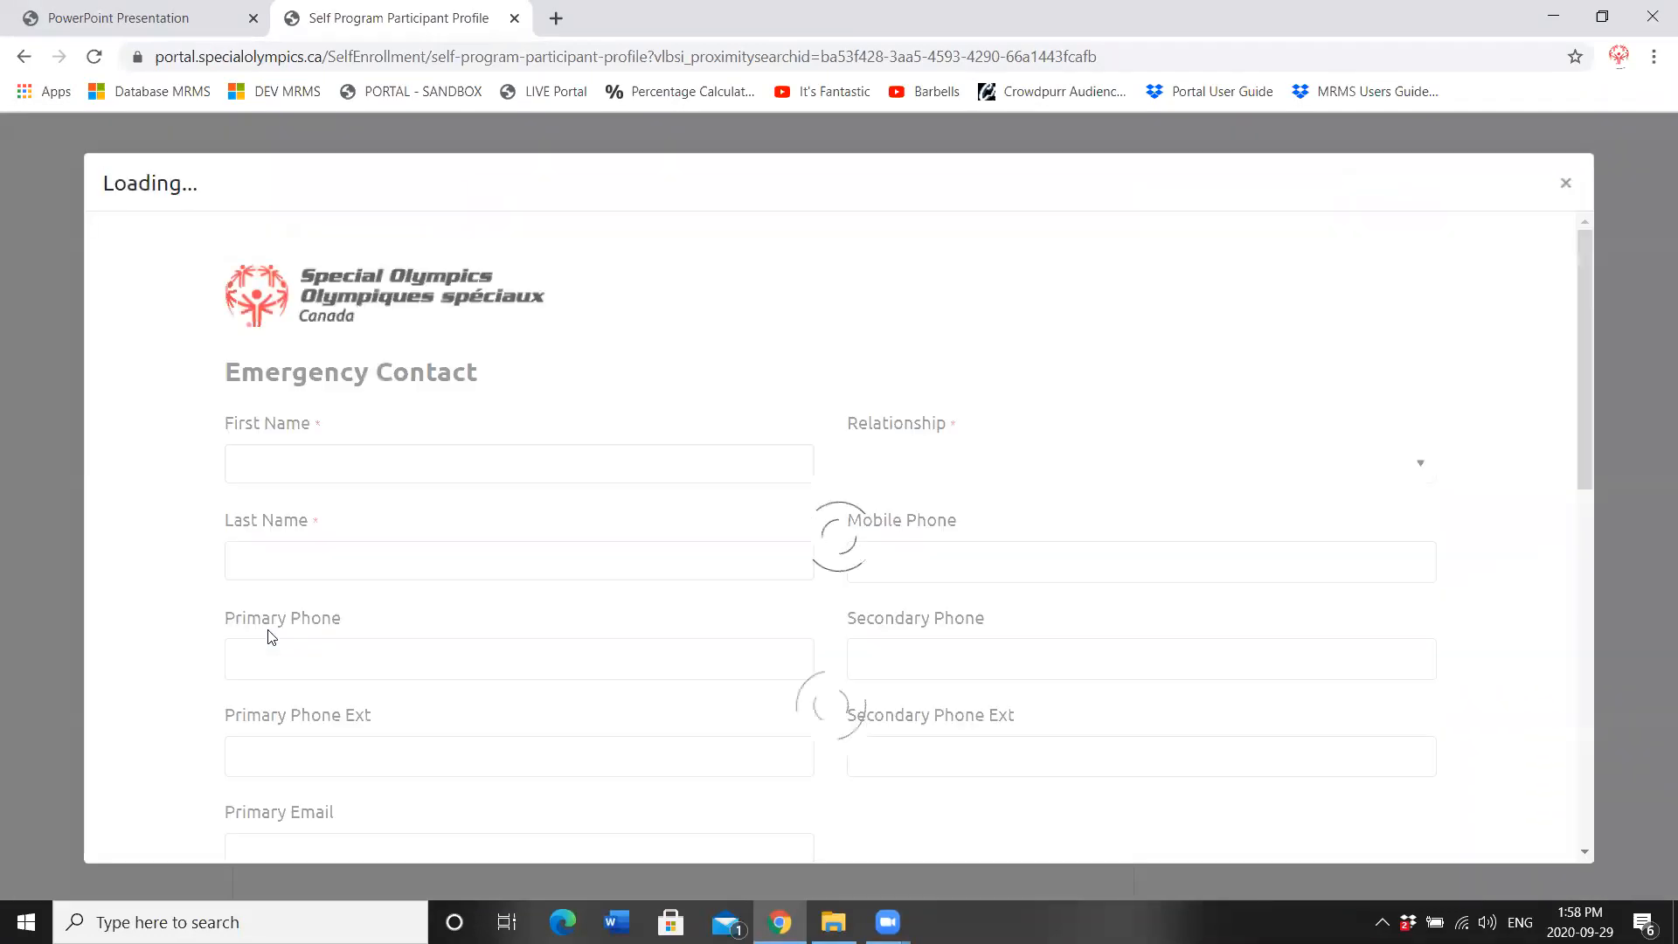
left_click(381, 430)
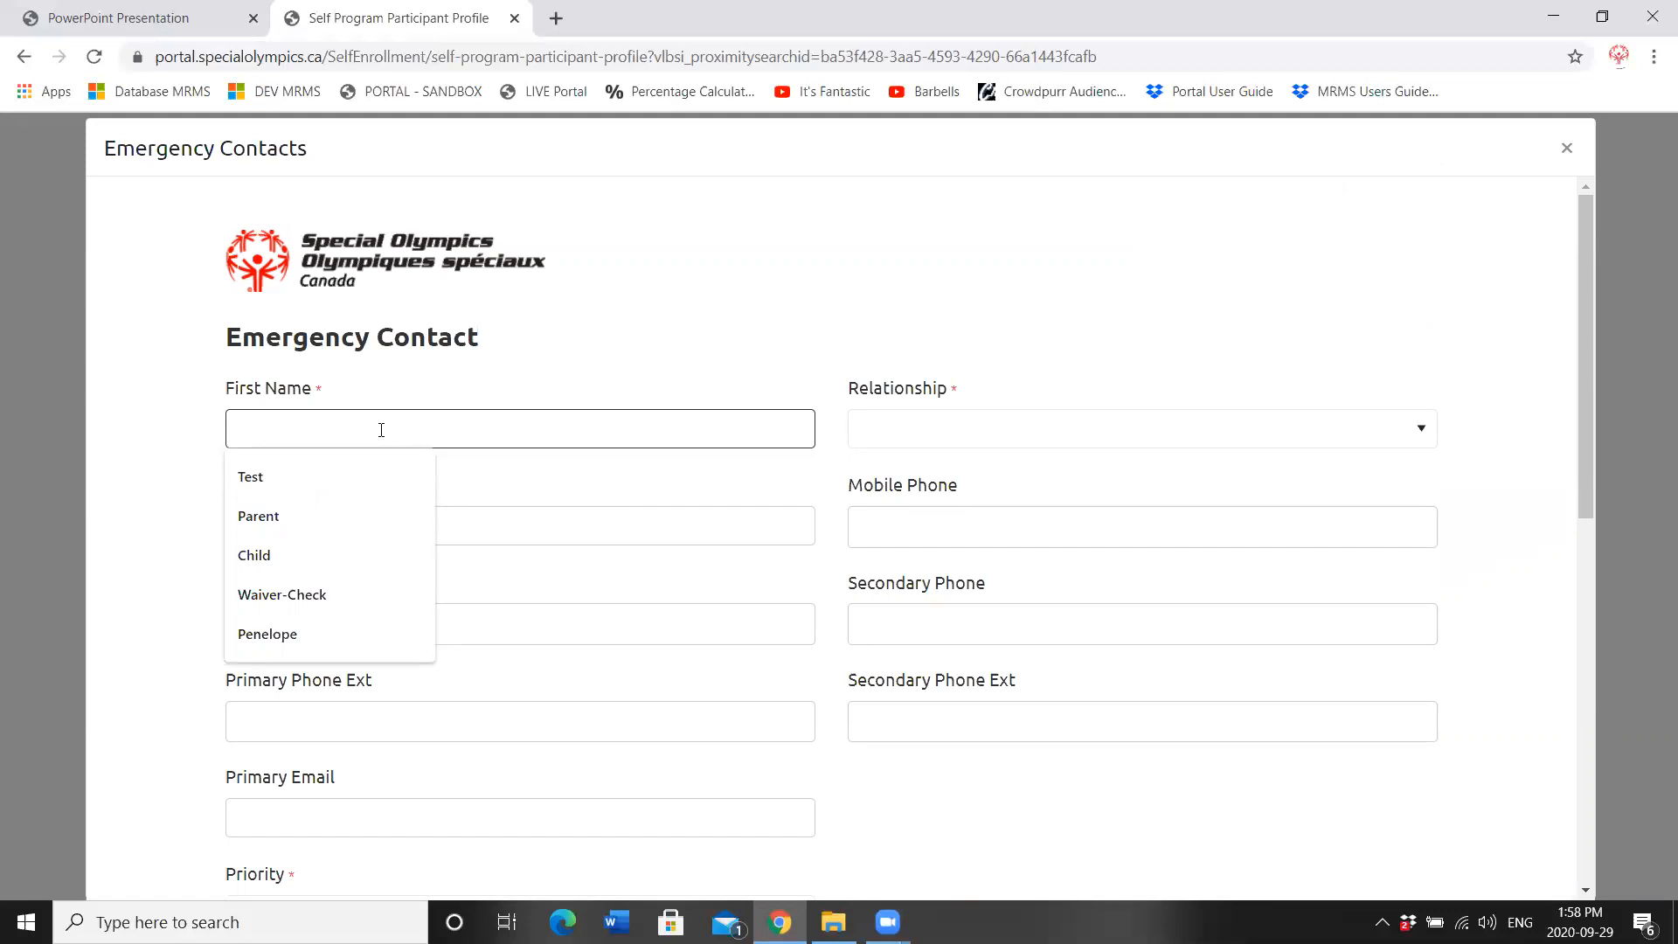
type("Peter")
key("Tab")
type("Test")
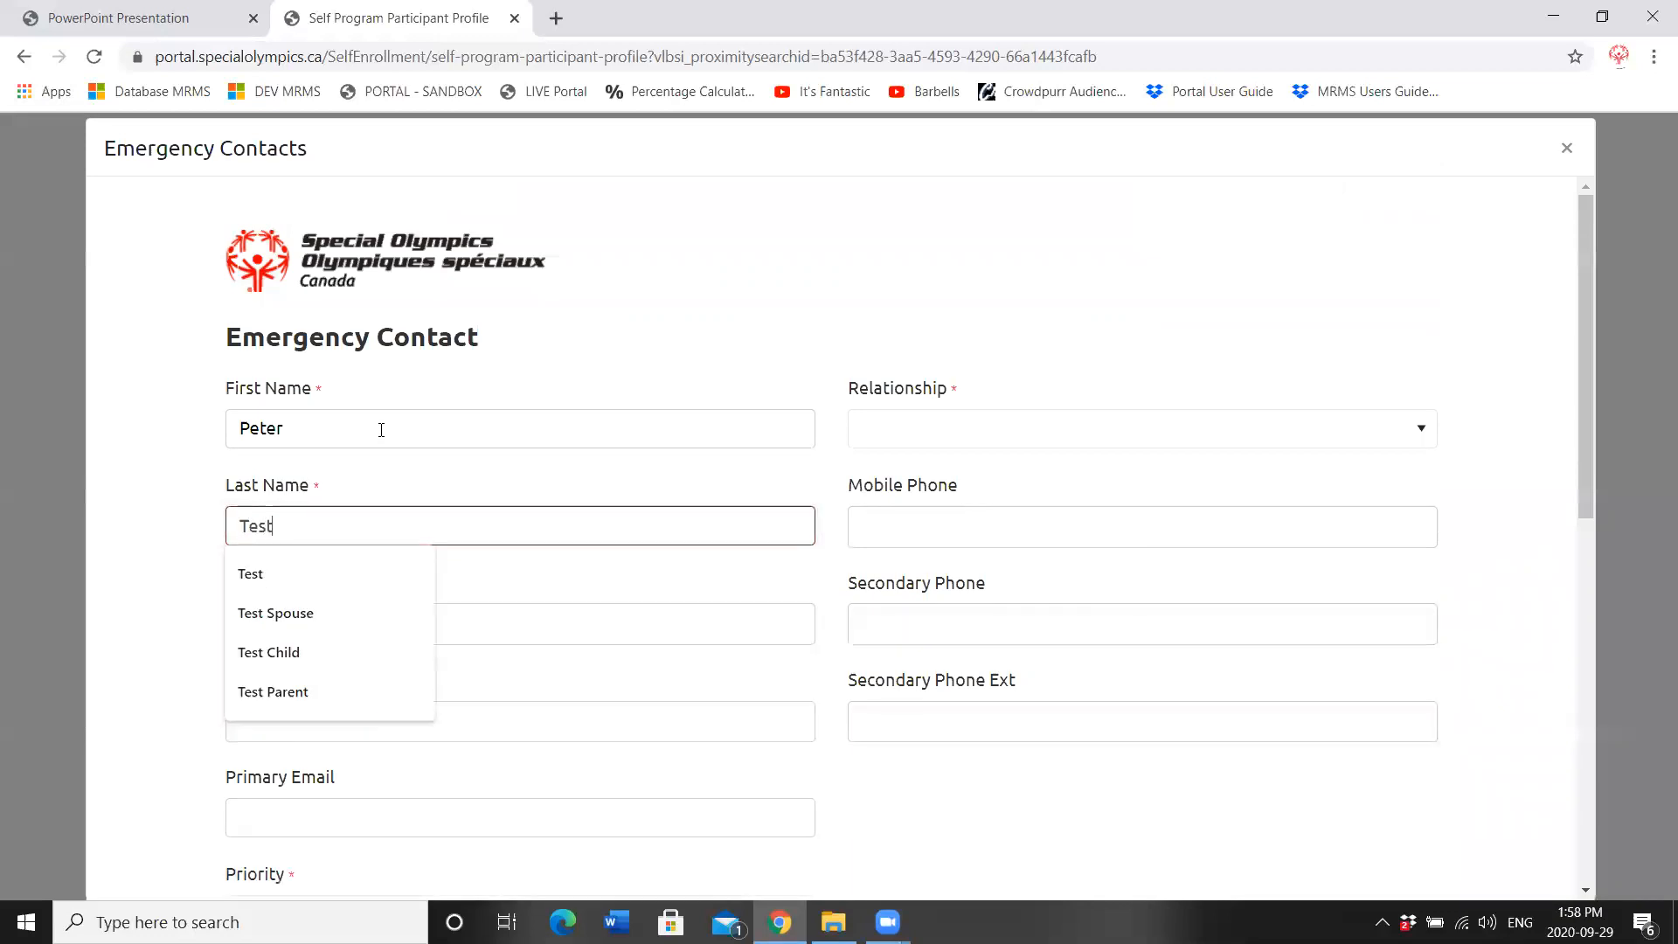
left_click(1020, 439)
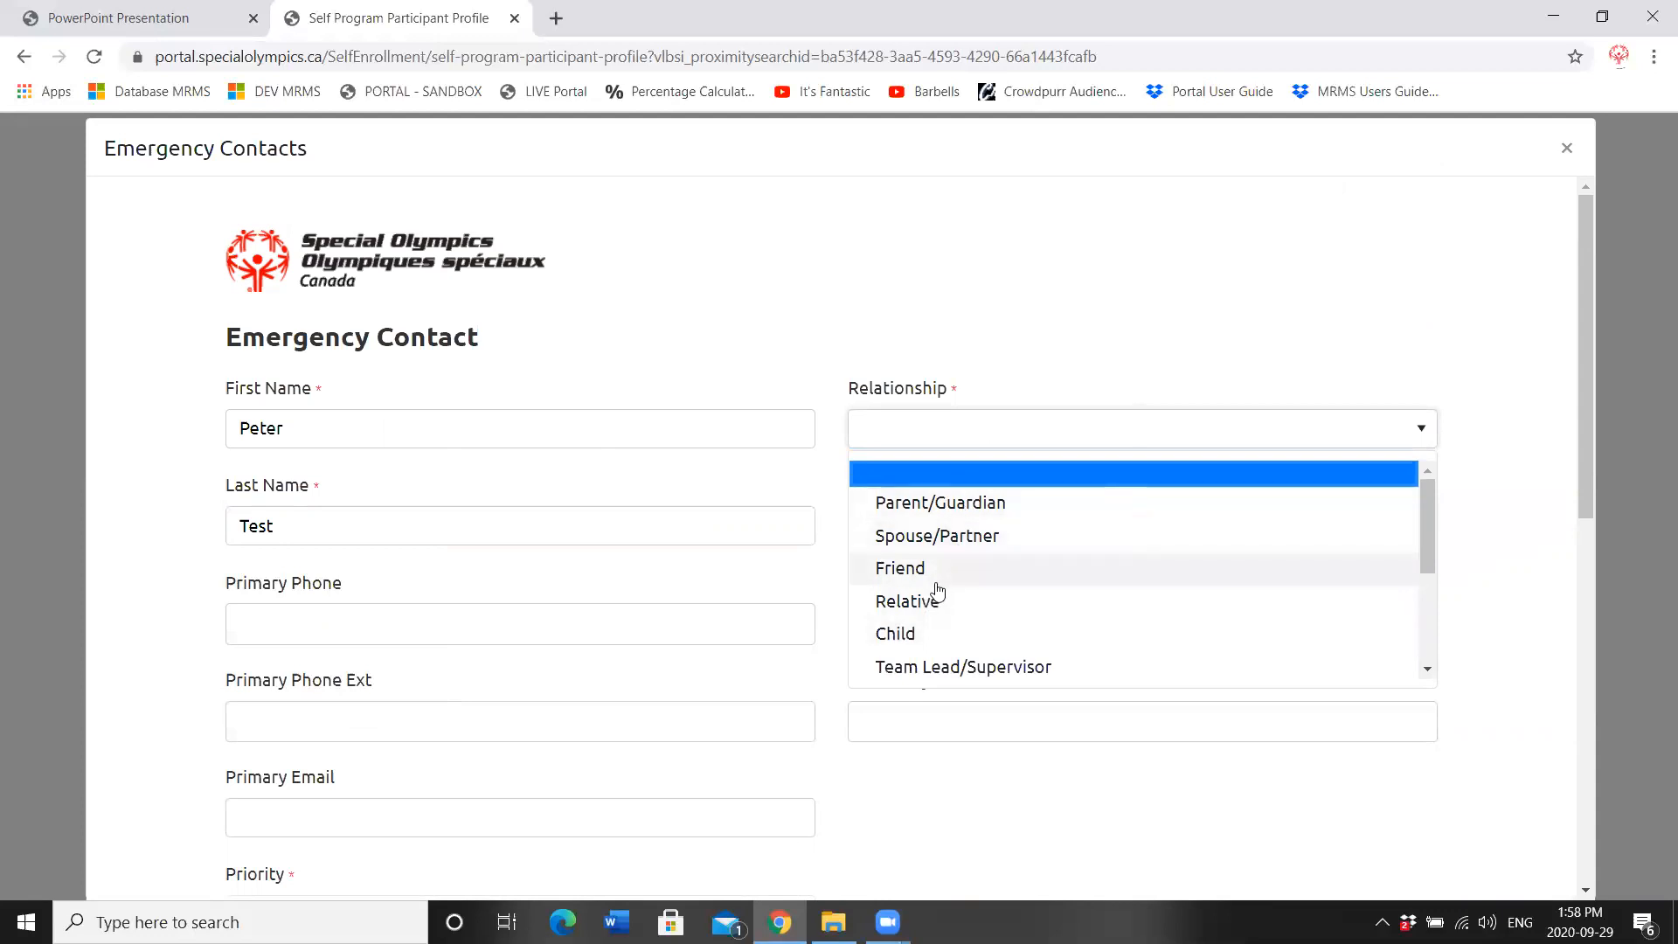
left_click(980, 505)
left_click(243, 638)
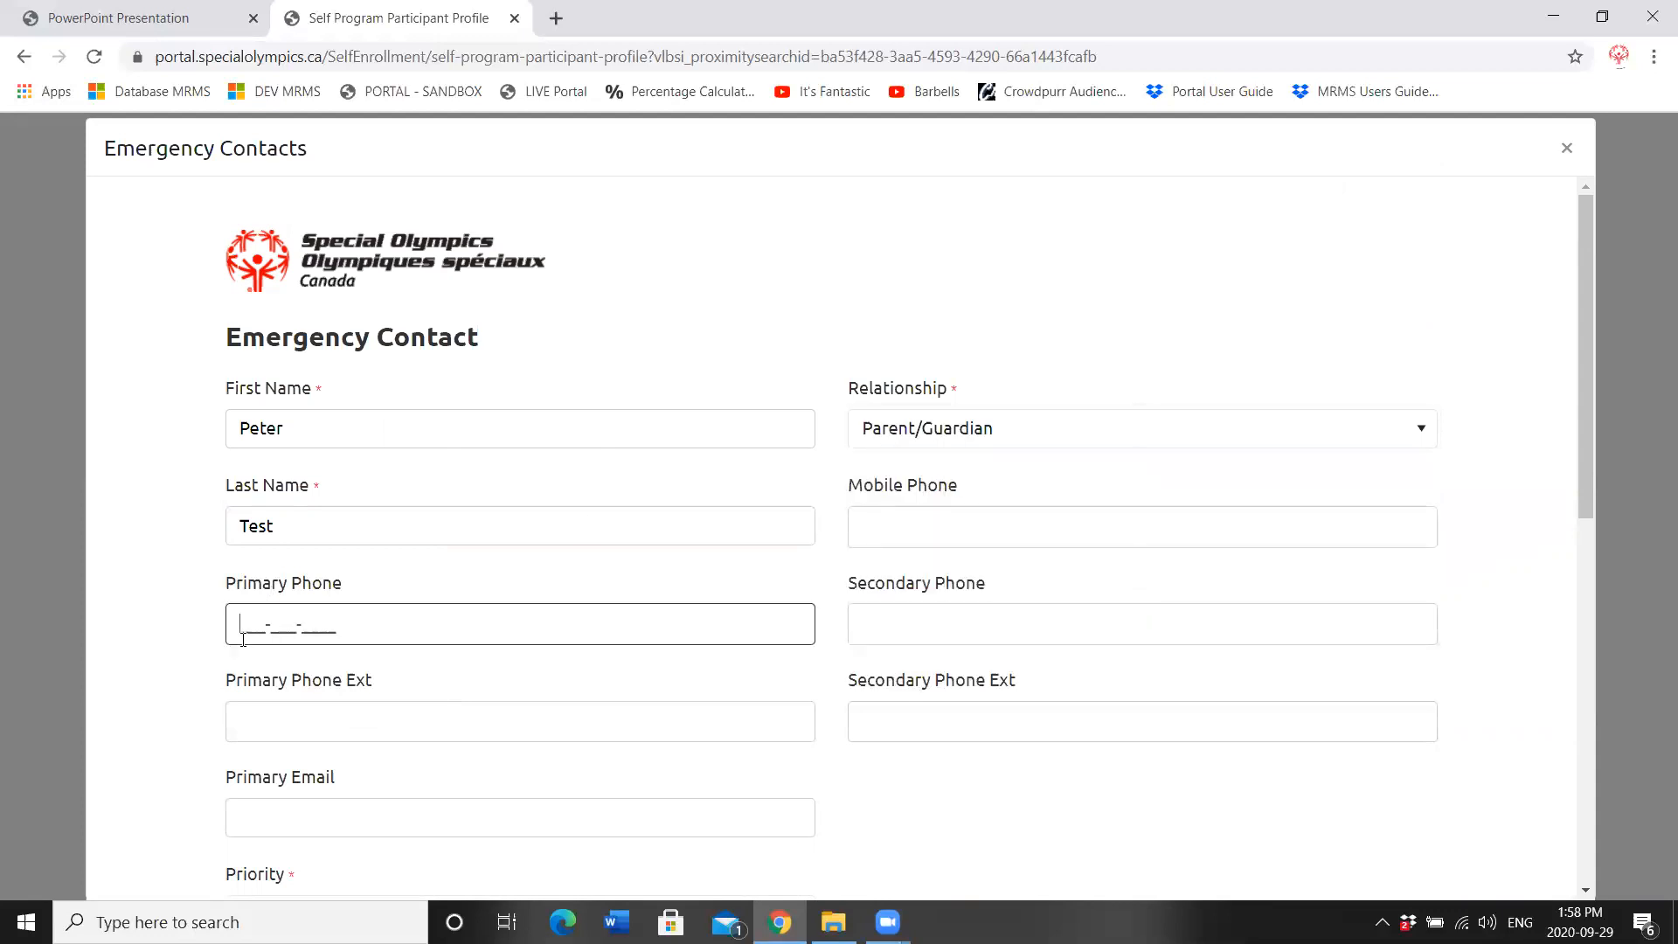
type("709-709-7099")
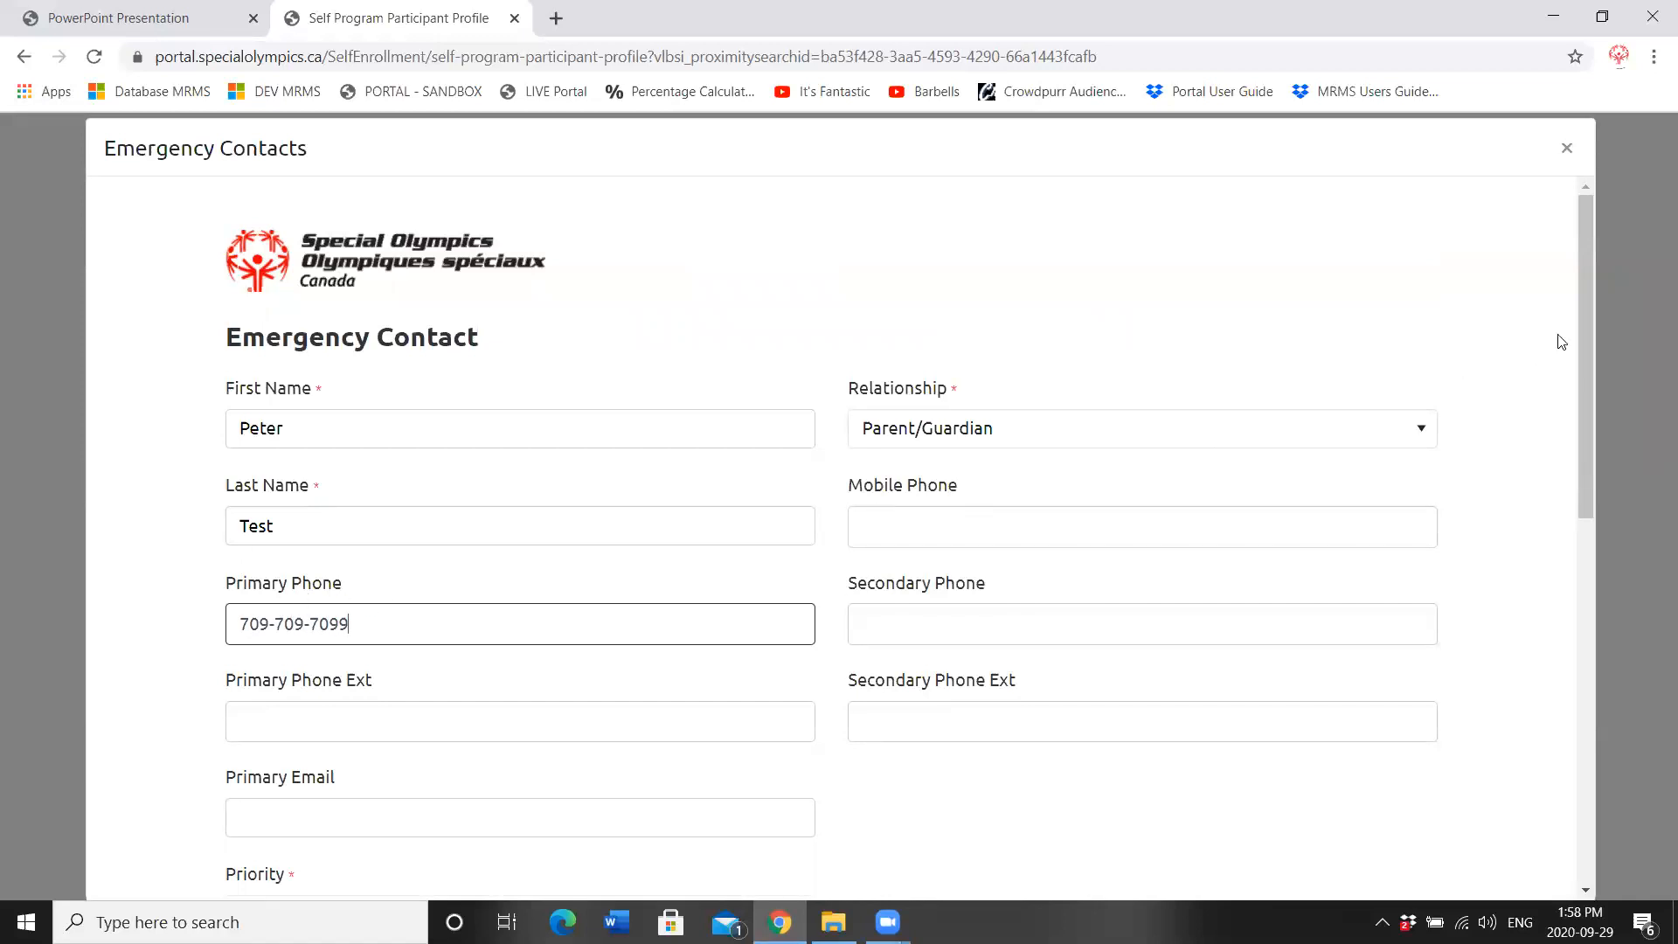
left_click_drag(1592, 351, 1593, 491)
left_click(456, 620)
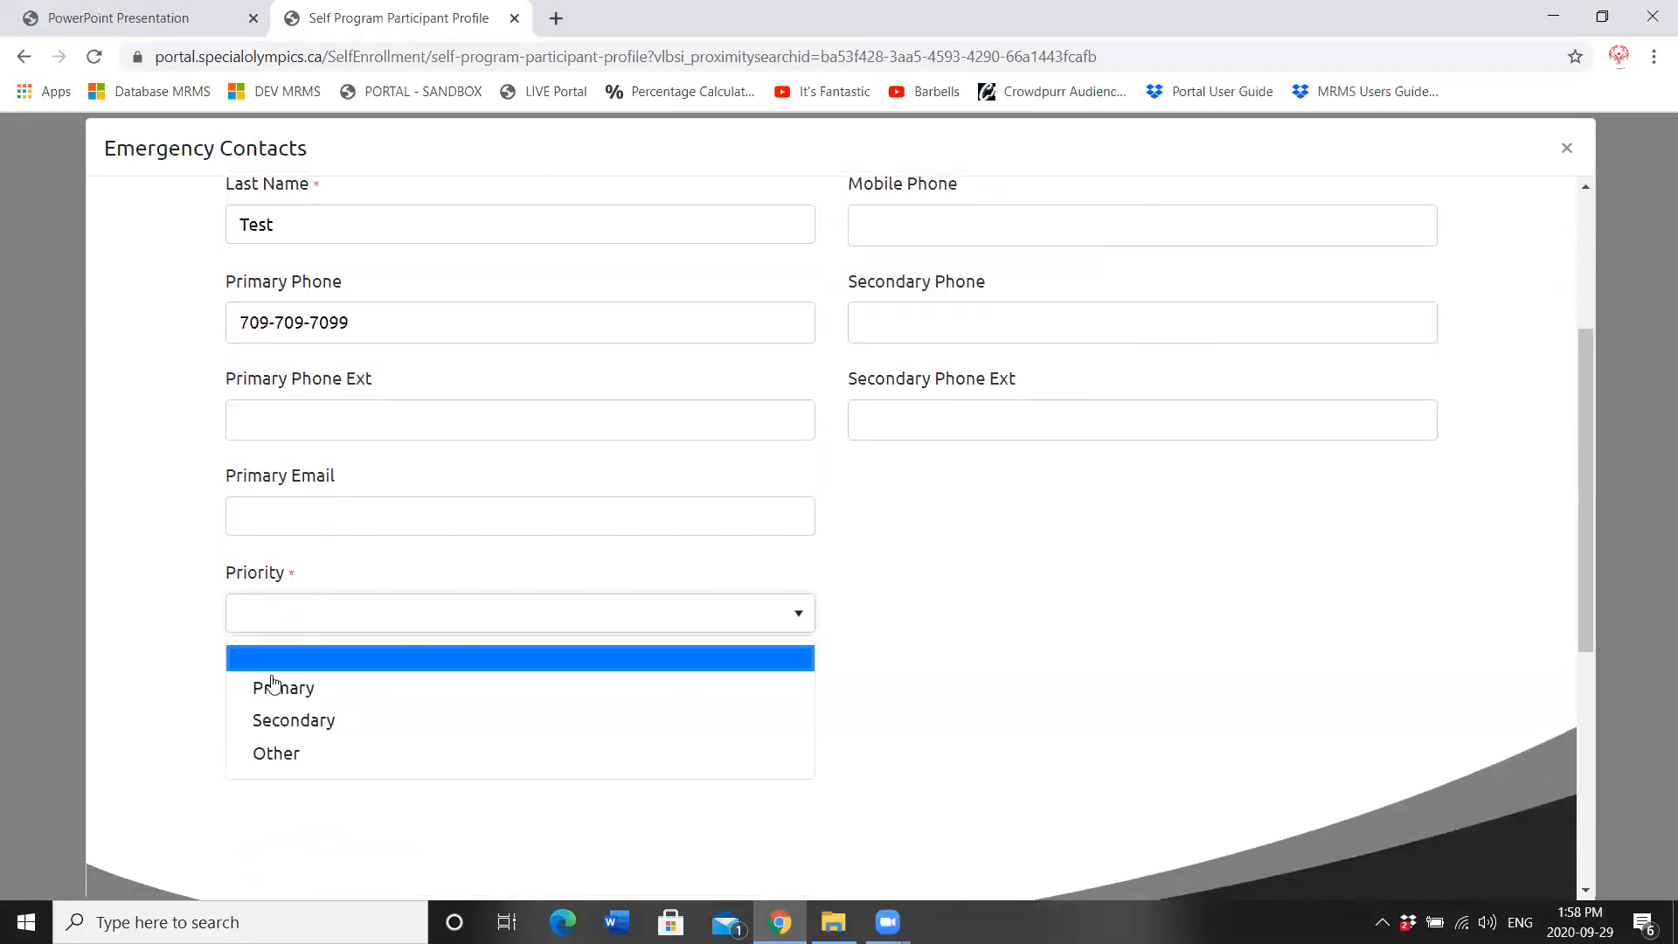
left_click(266, 689)
left_click(270, 680)
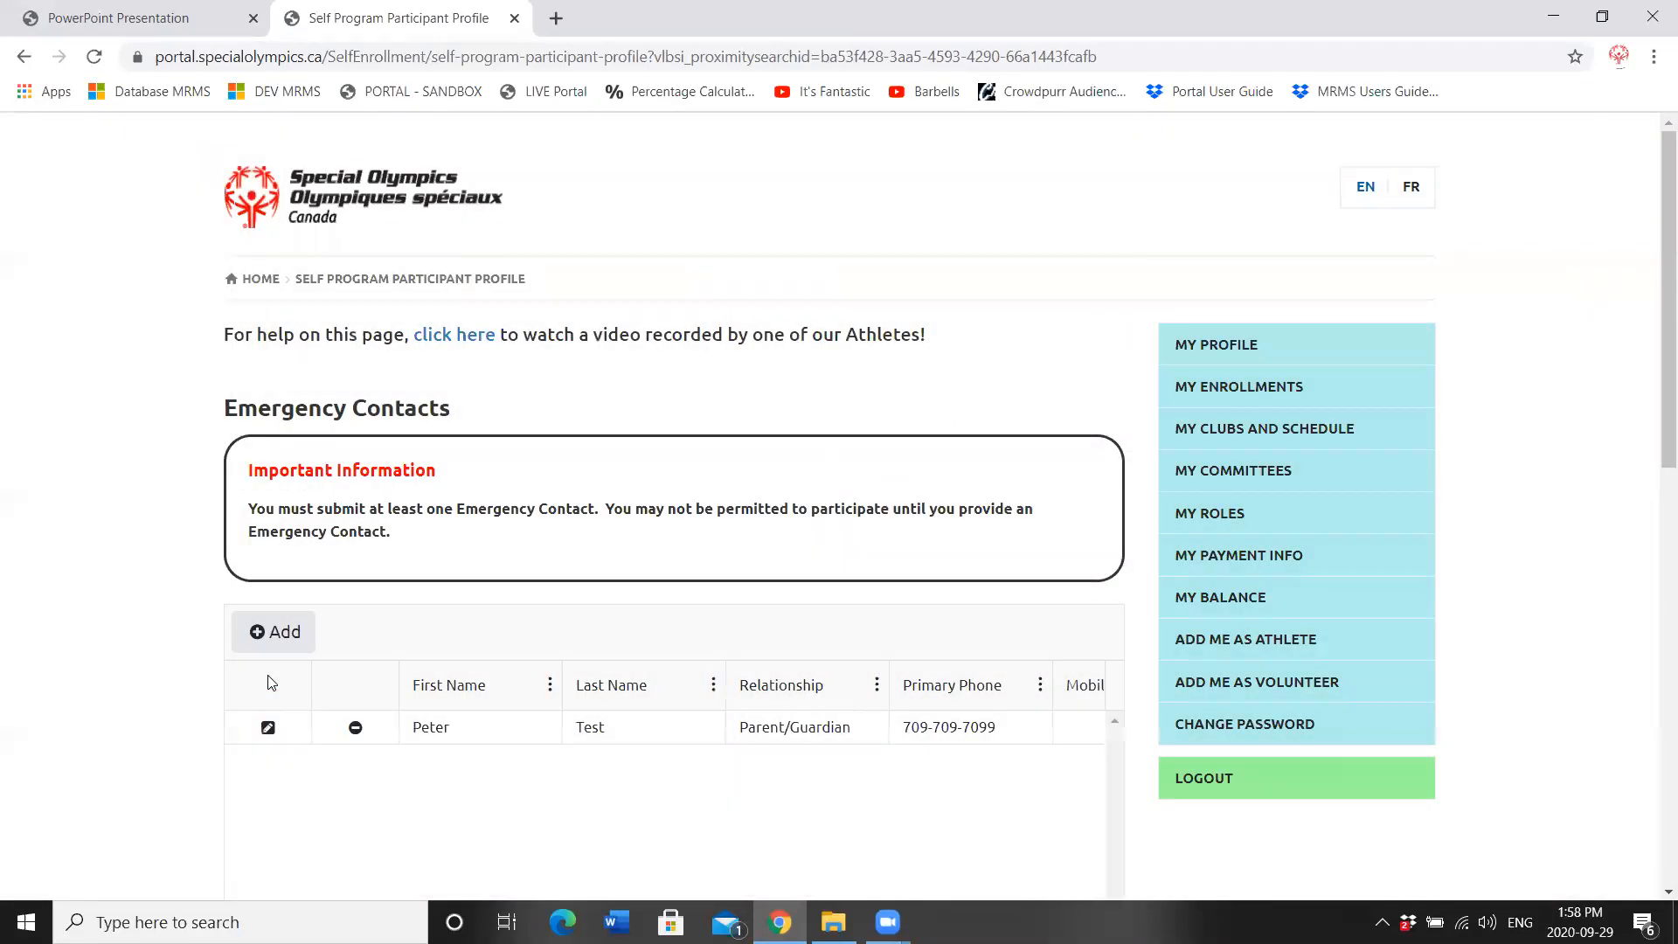
Step: Start a second emergency contact with first and last name, Parent/Guardian relationship and primary phone
left_click(275, 628)
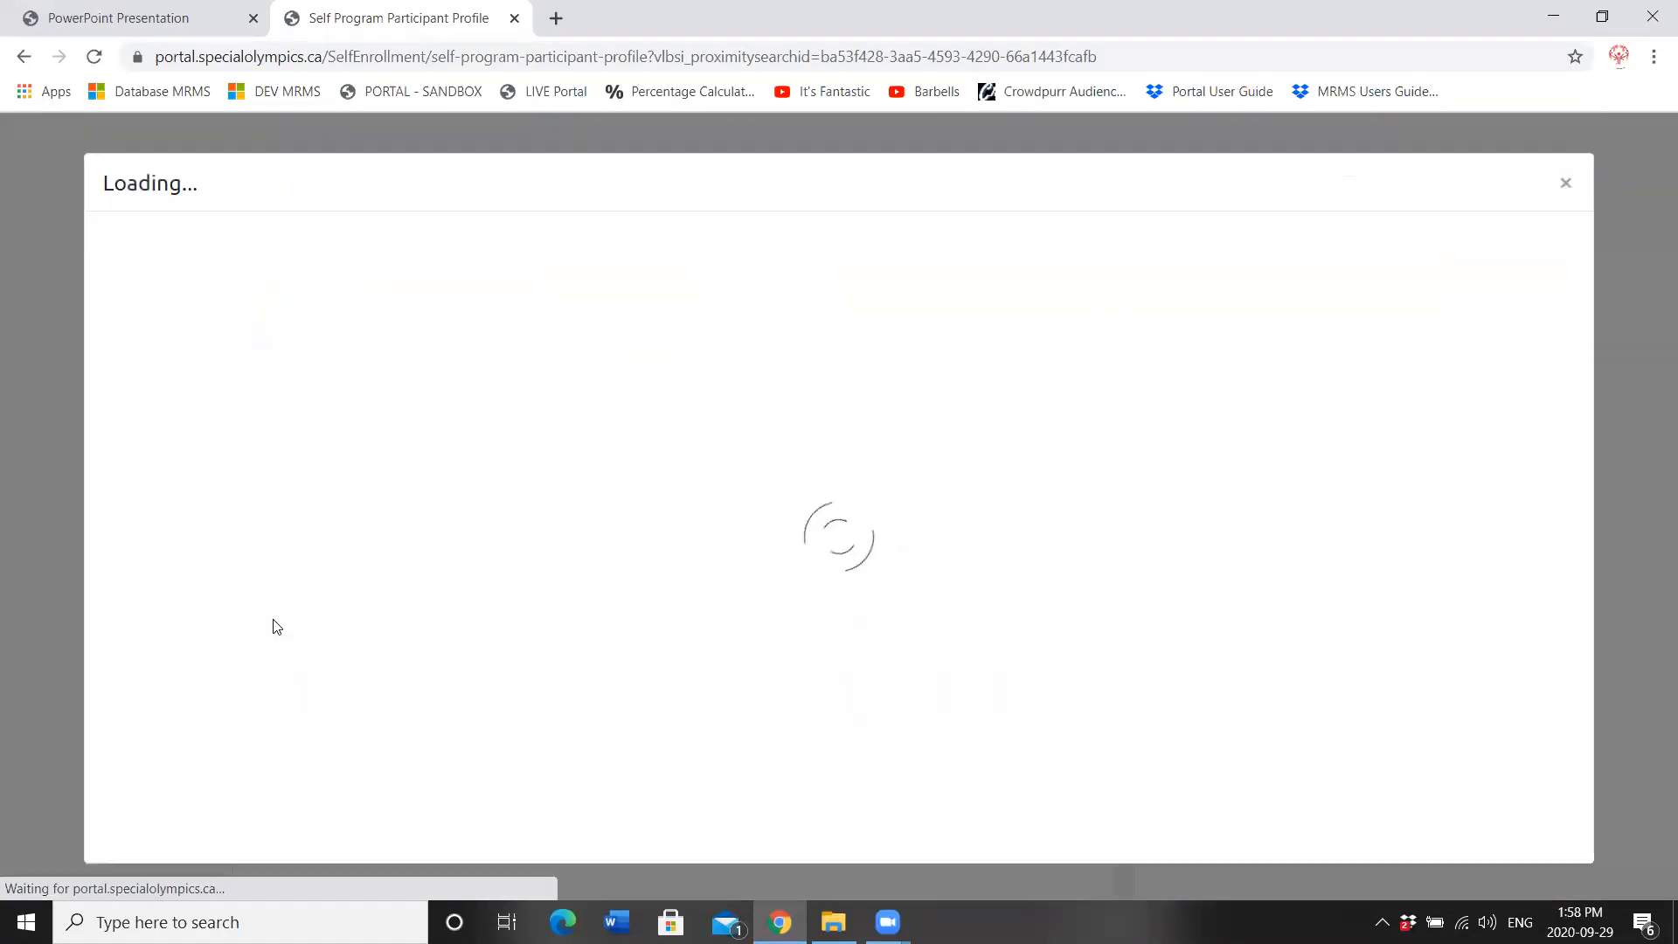
left_click(397, 432)
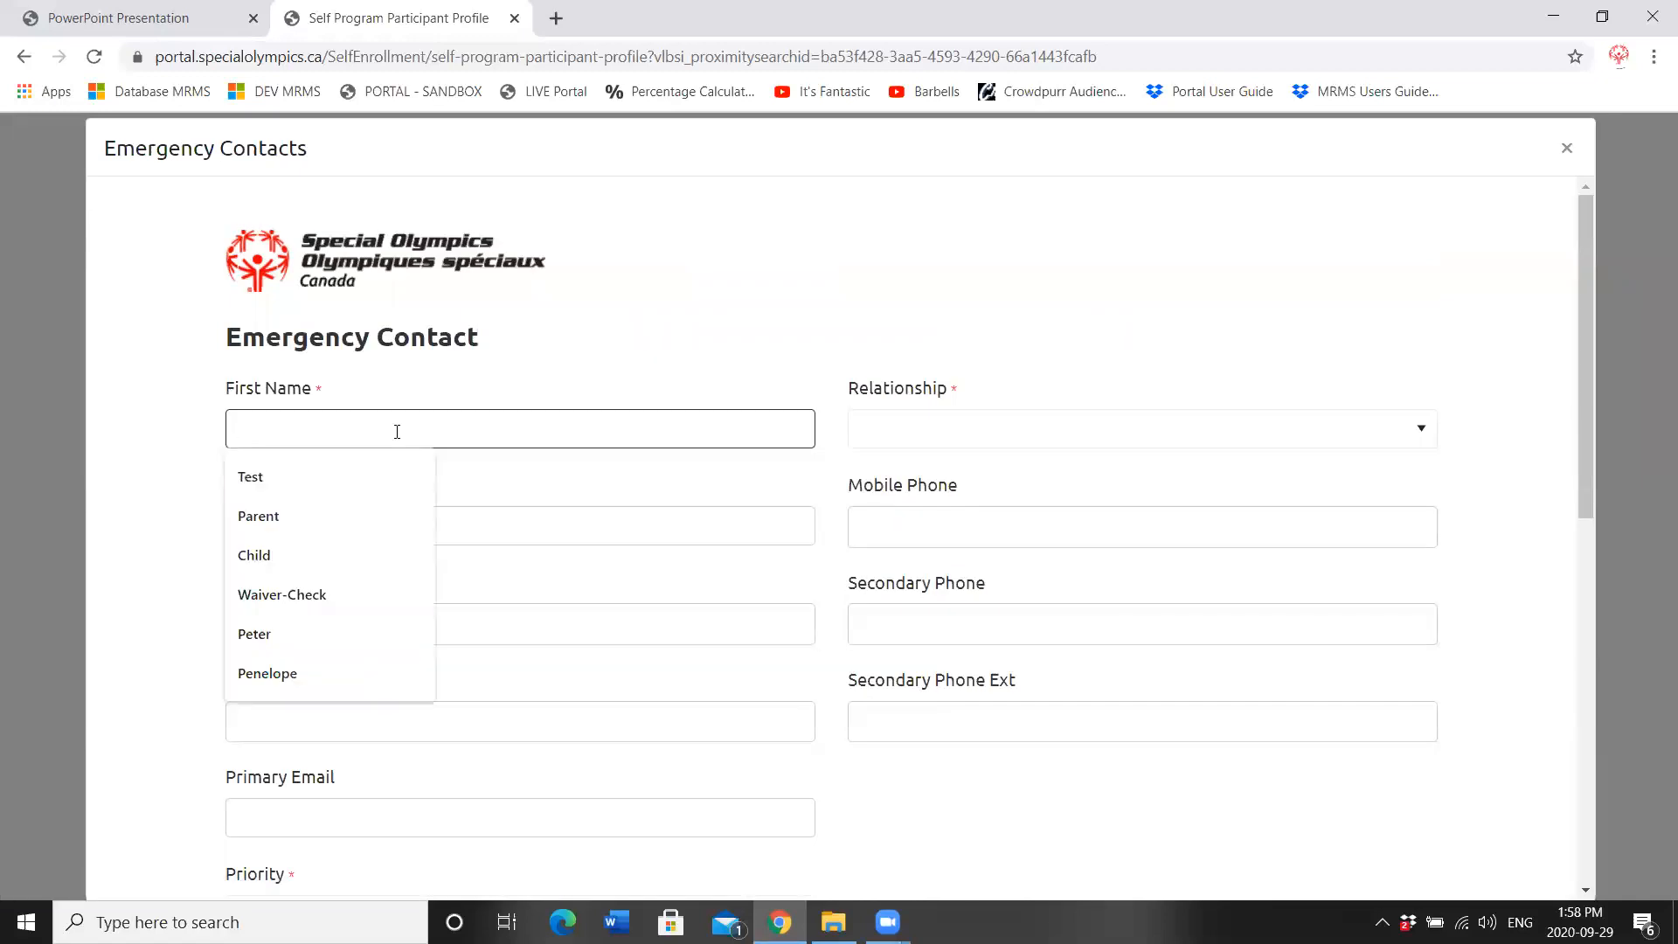
type("Penny")
key("Tab")
type("Test")
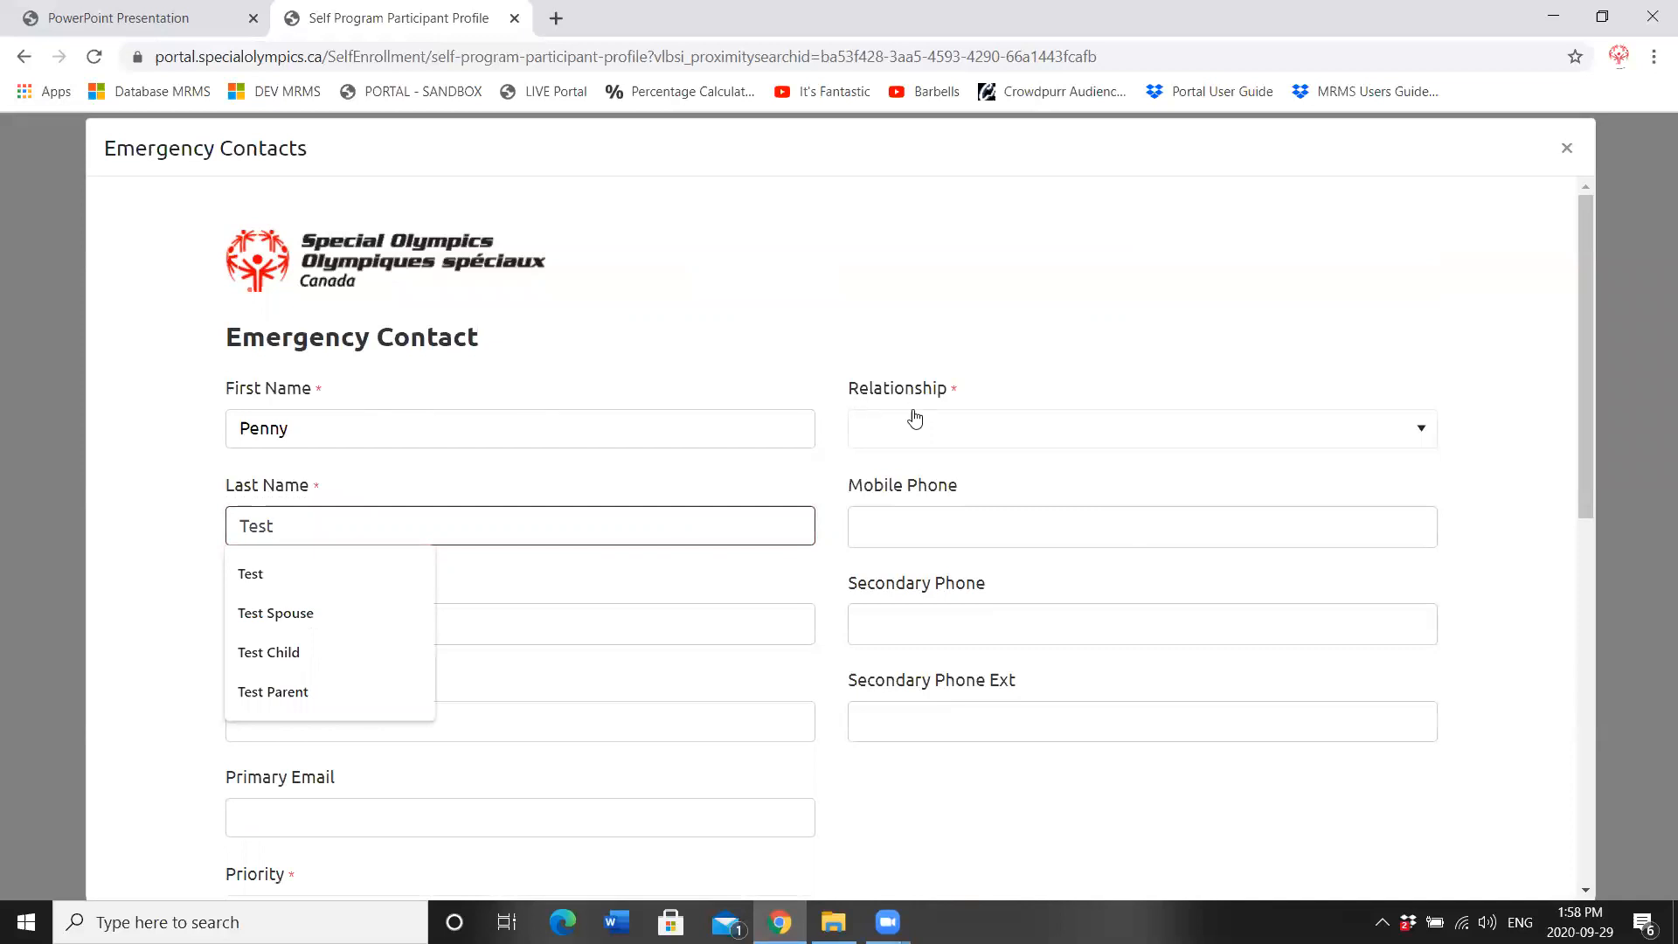
left_click(913, 429)
left_click(908, 505)
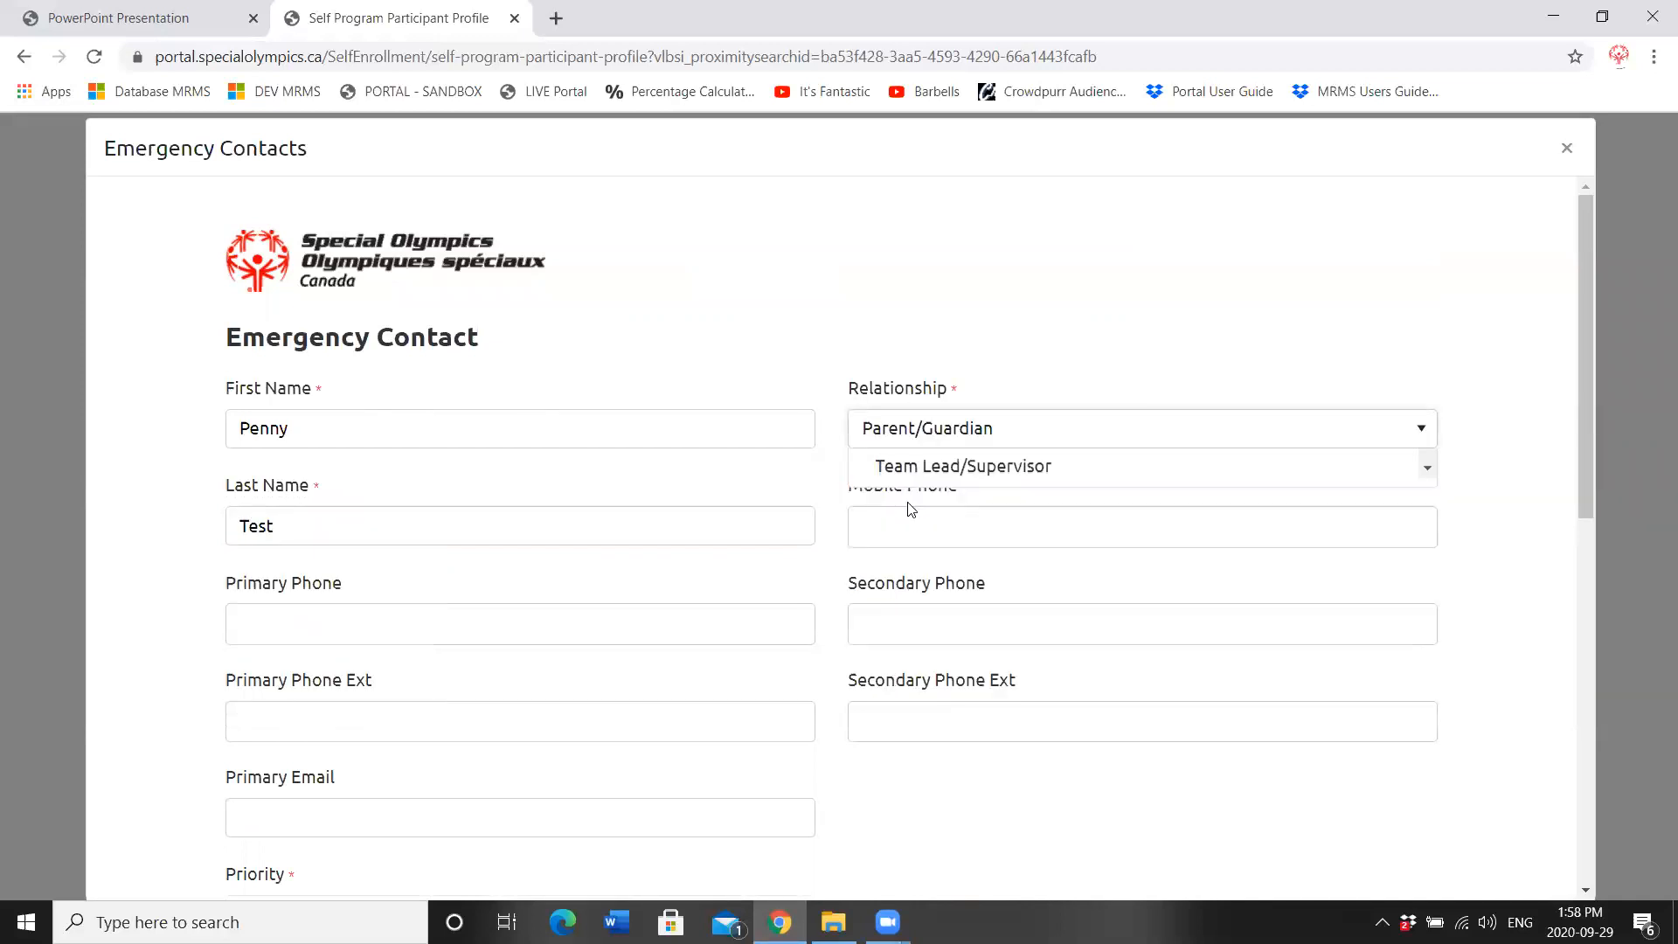
left_click(236, 613)
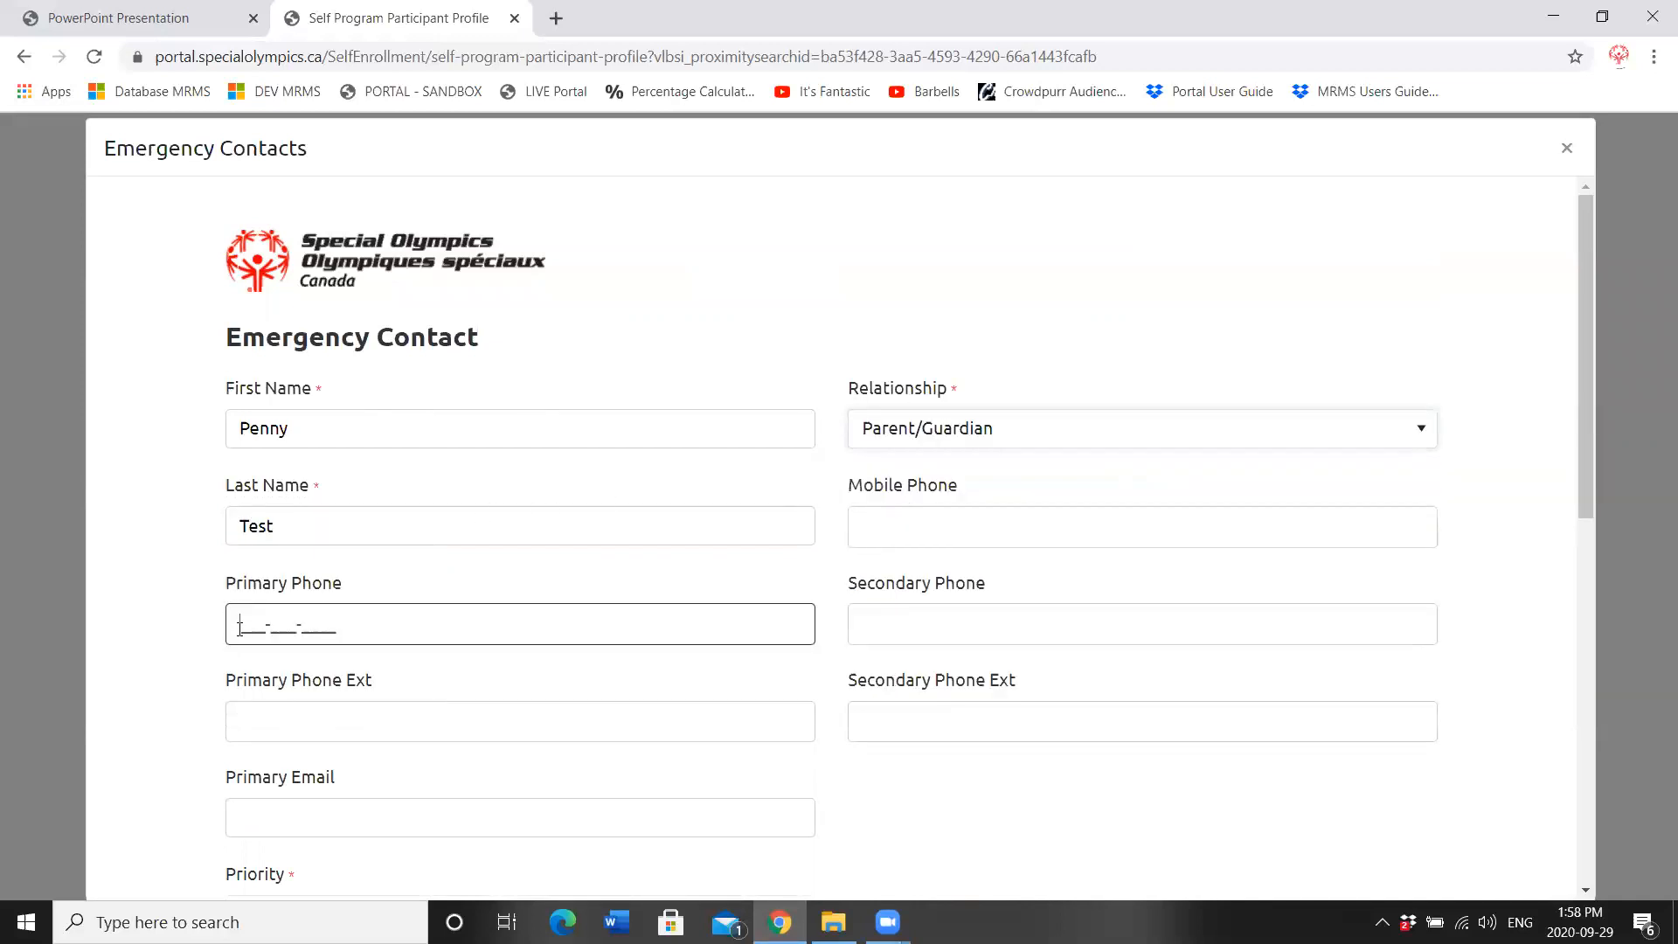
type("709-709-7099")
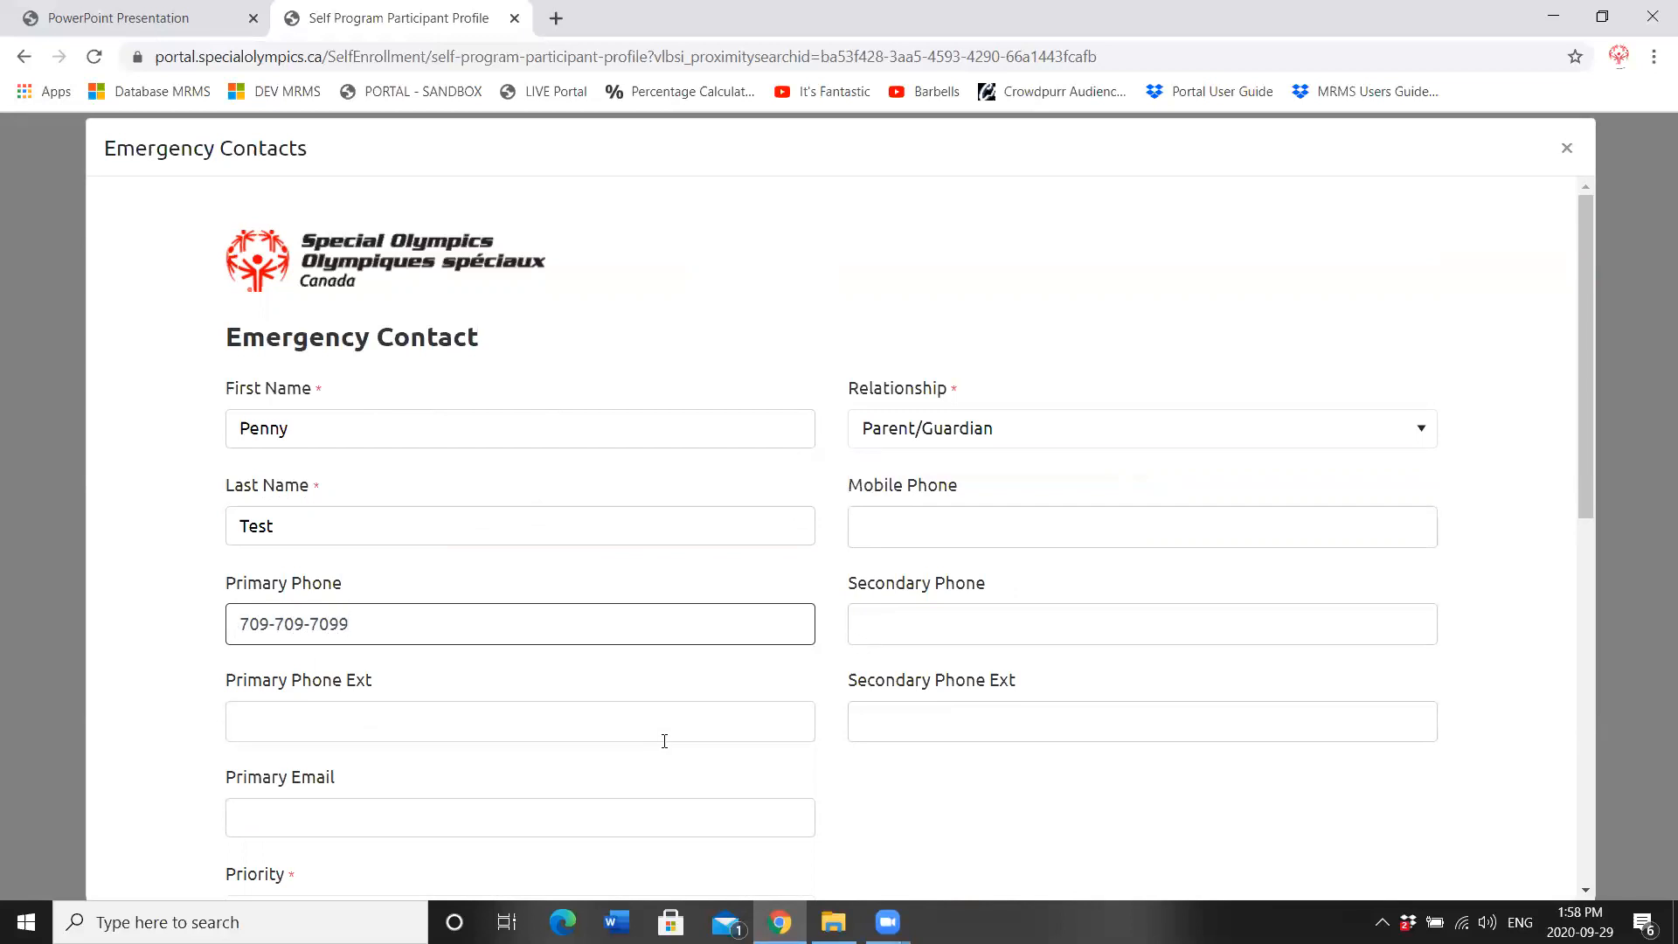
Step: Set the second contact's priority to Secondary, submit it, and continue to Member Training
left_click_drag(1587, 348, 1615, 476)
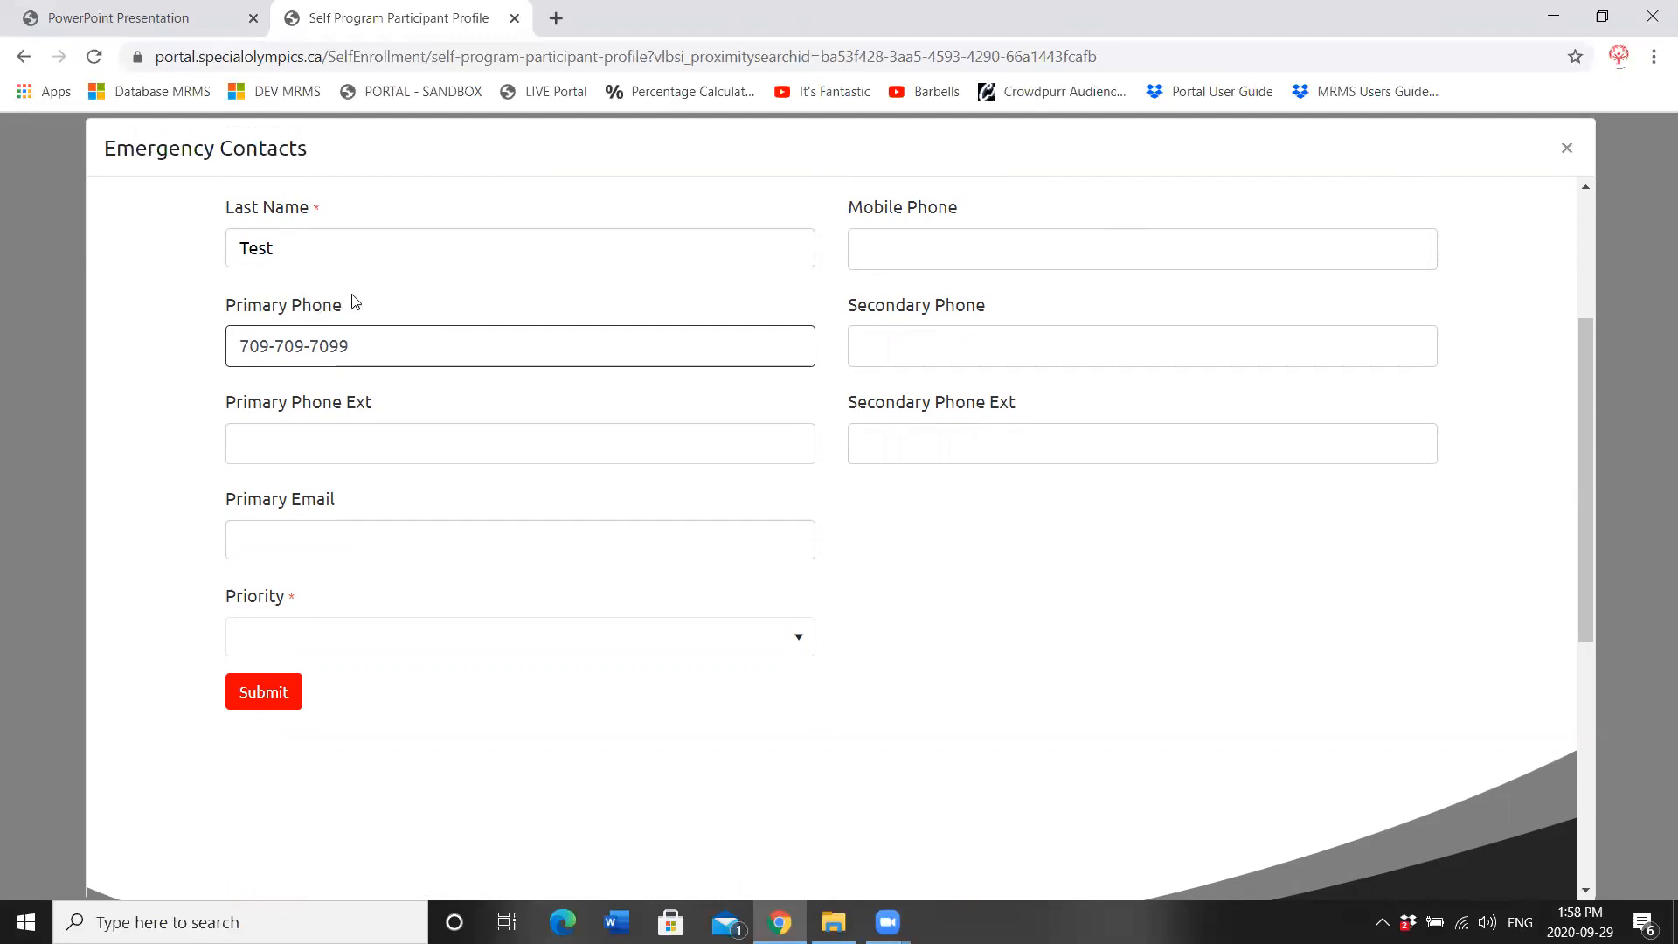
left_click_drag(292, 641, 348, 712)
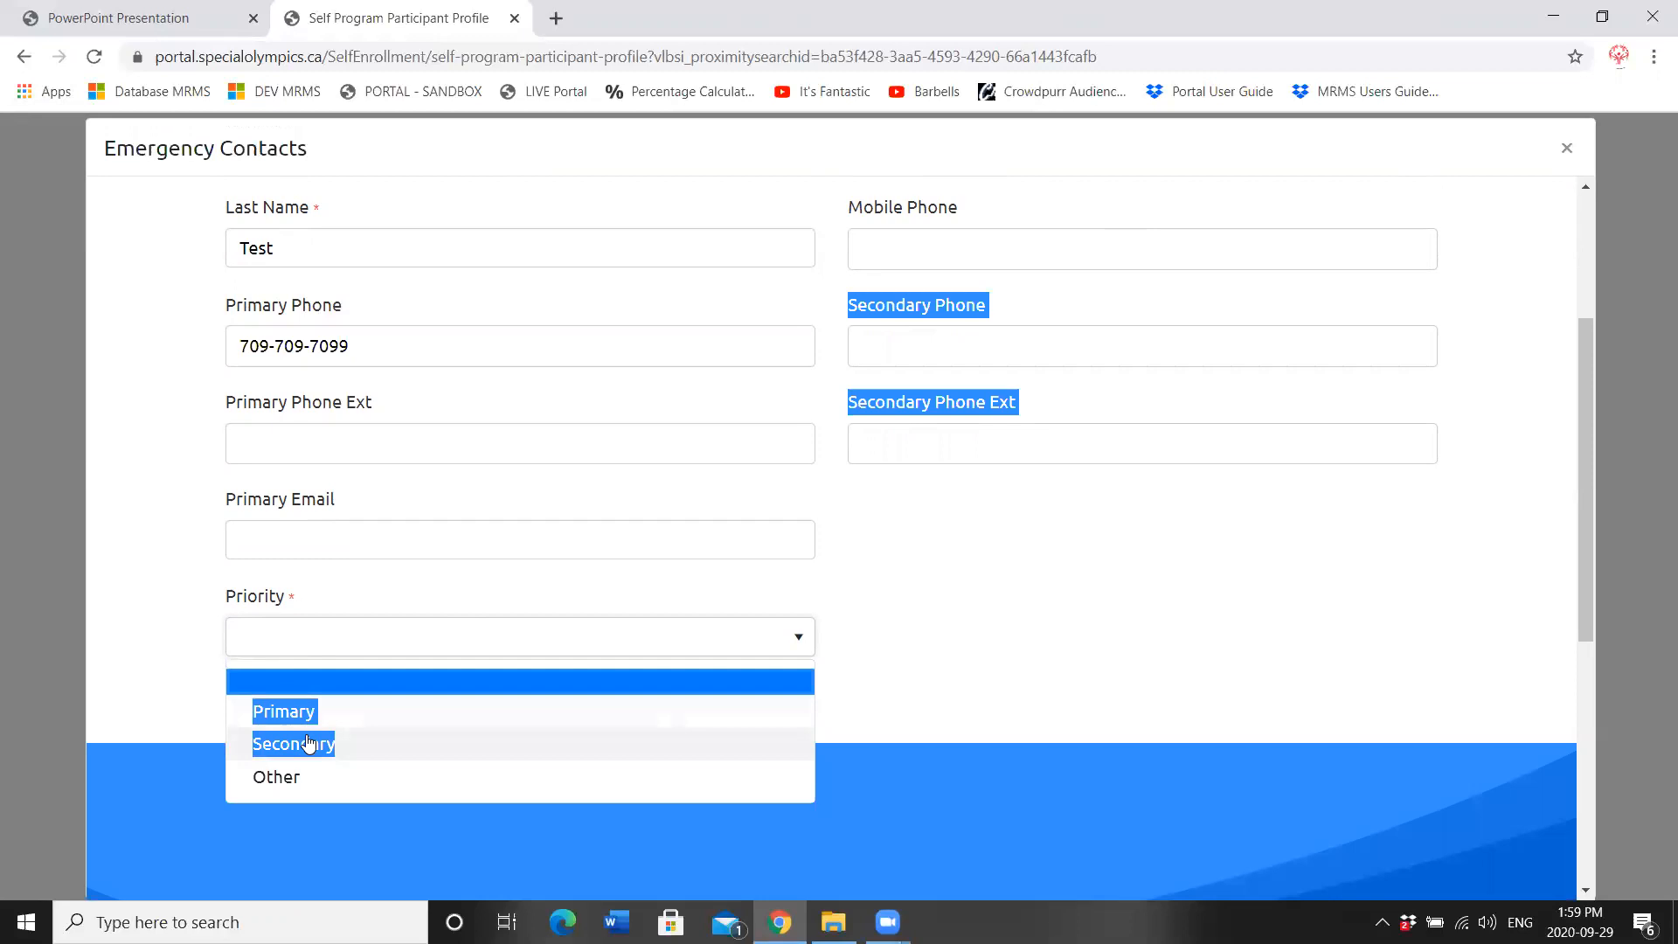
left_click(506, 657)
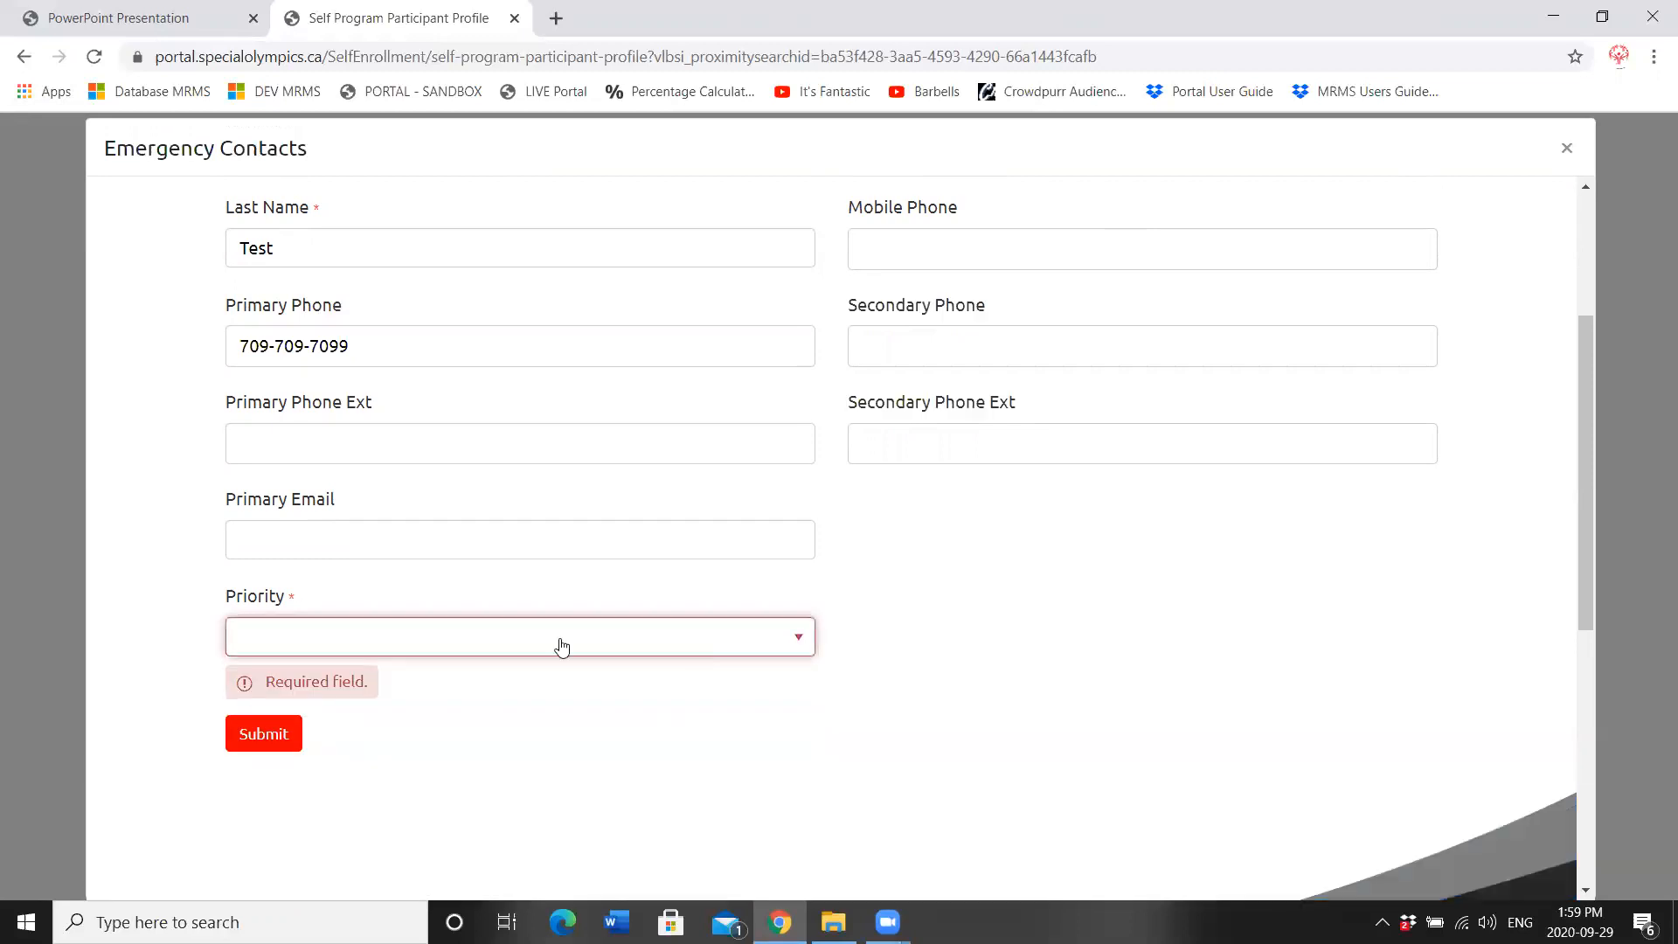
left_click(347, 657)
left_click(287, 746)
left_click(259, 691)
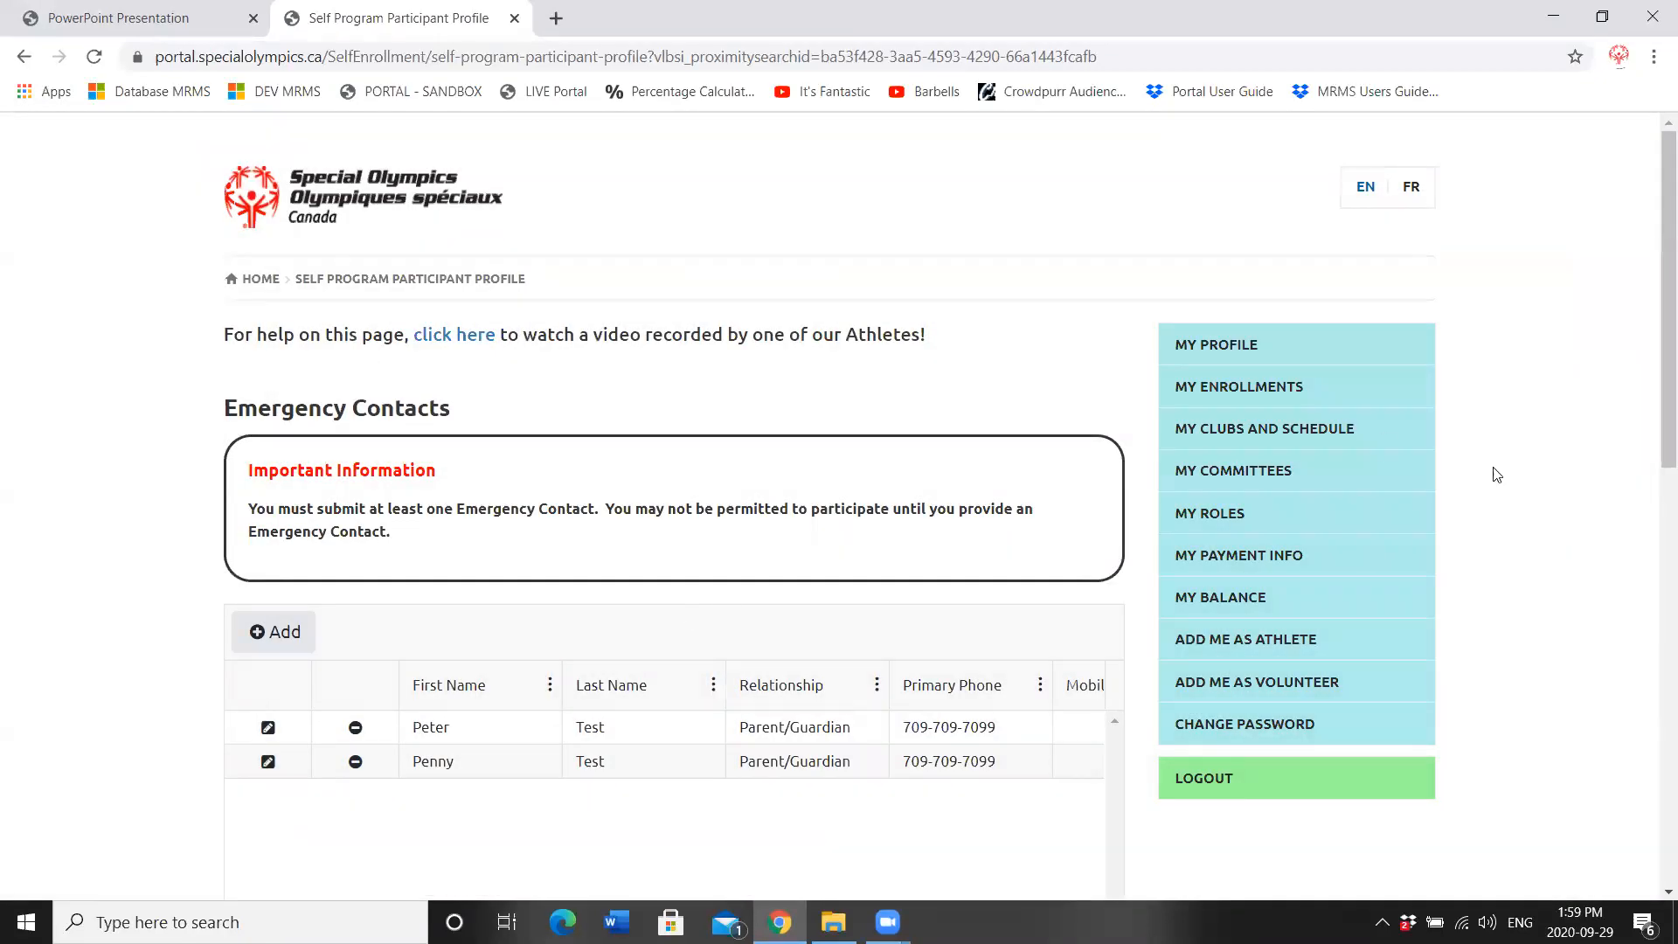
left_click_drag(1654, 353, 1652, 495)
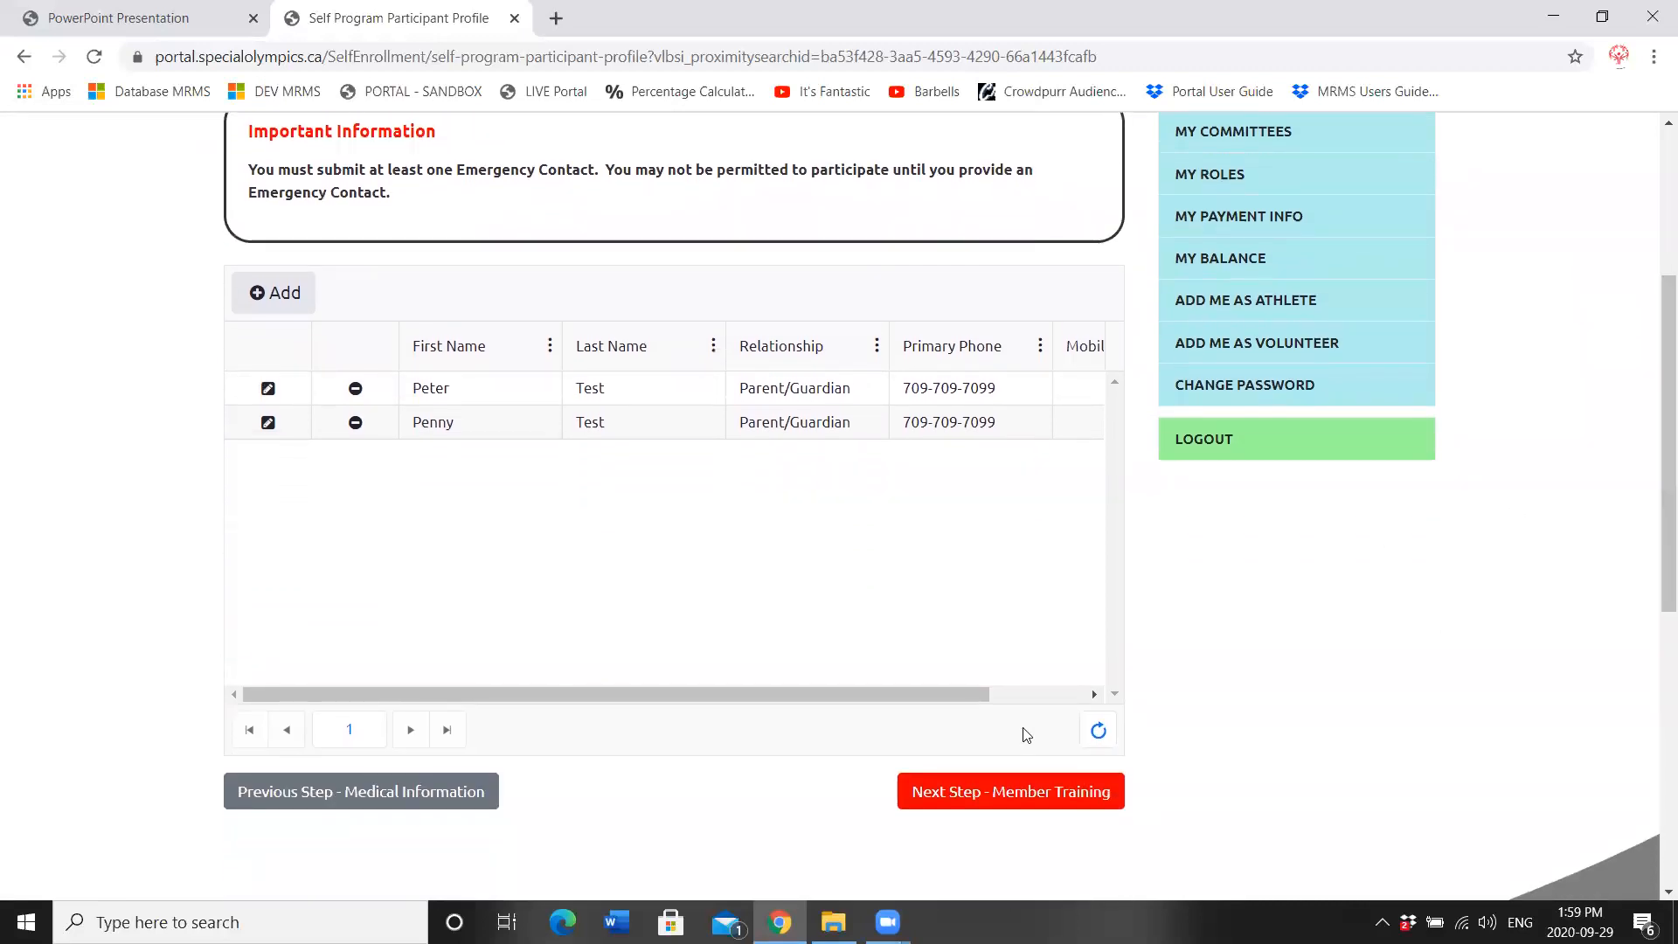
left_click(999, 790)
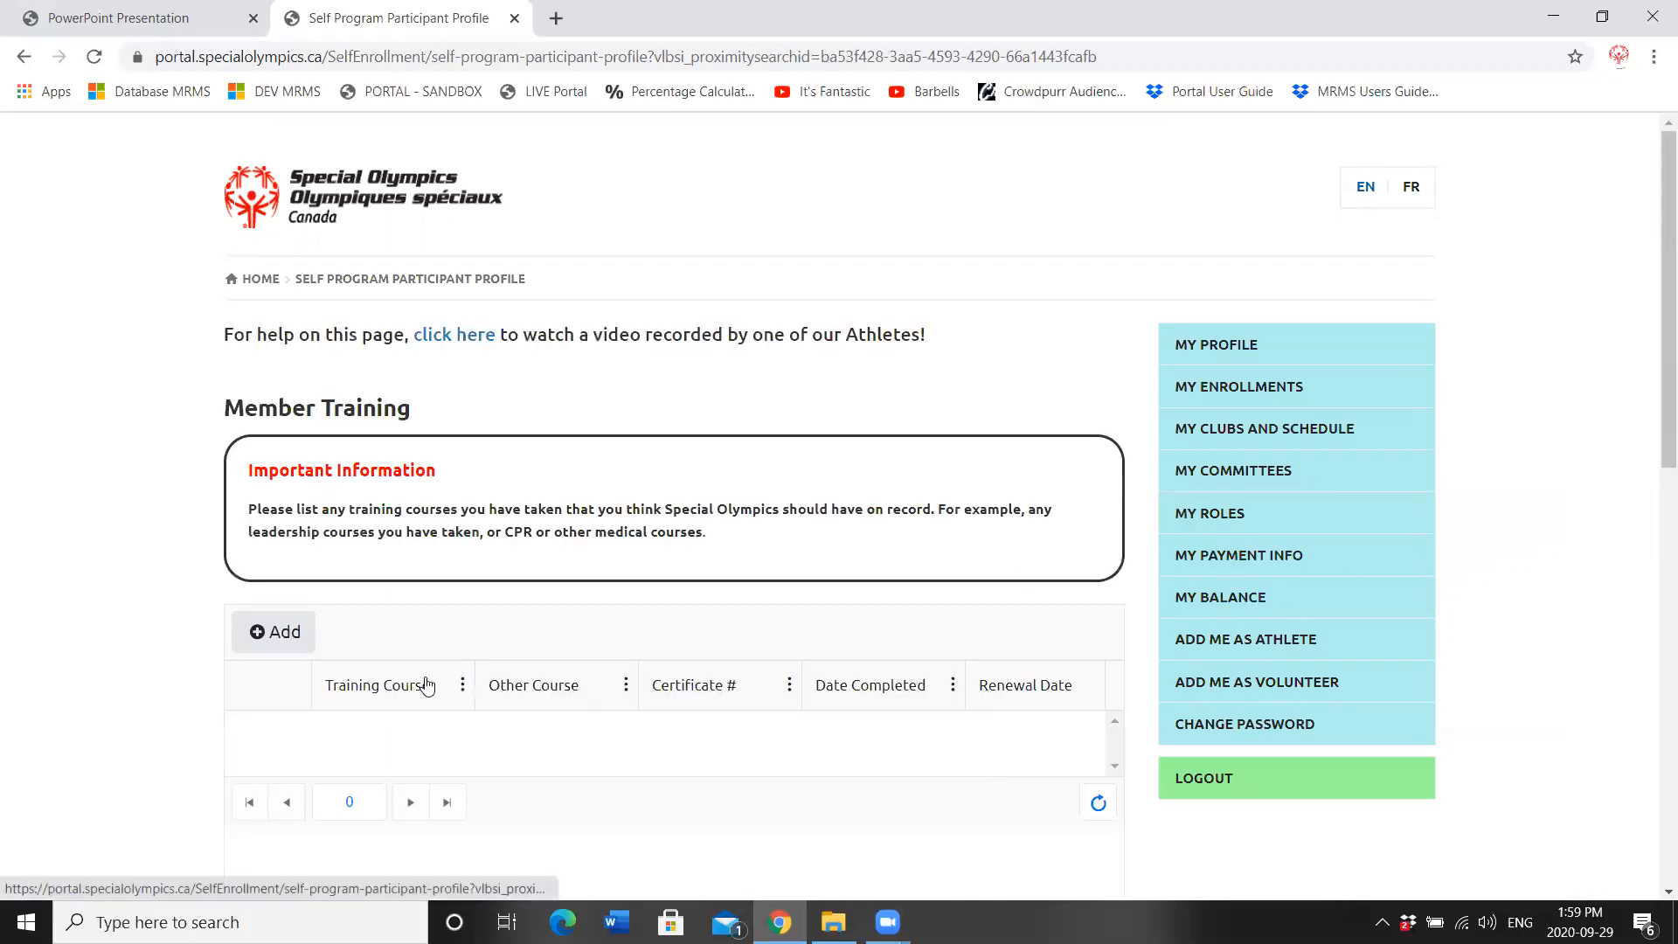
Step: Add an Athlete Leadership Program training, sub course Athlete Speaker Training 1, completed 03/02/2016
left_click(257, 631)
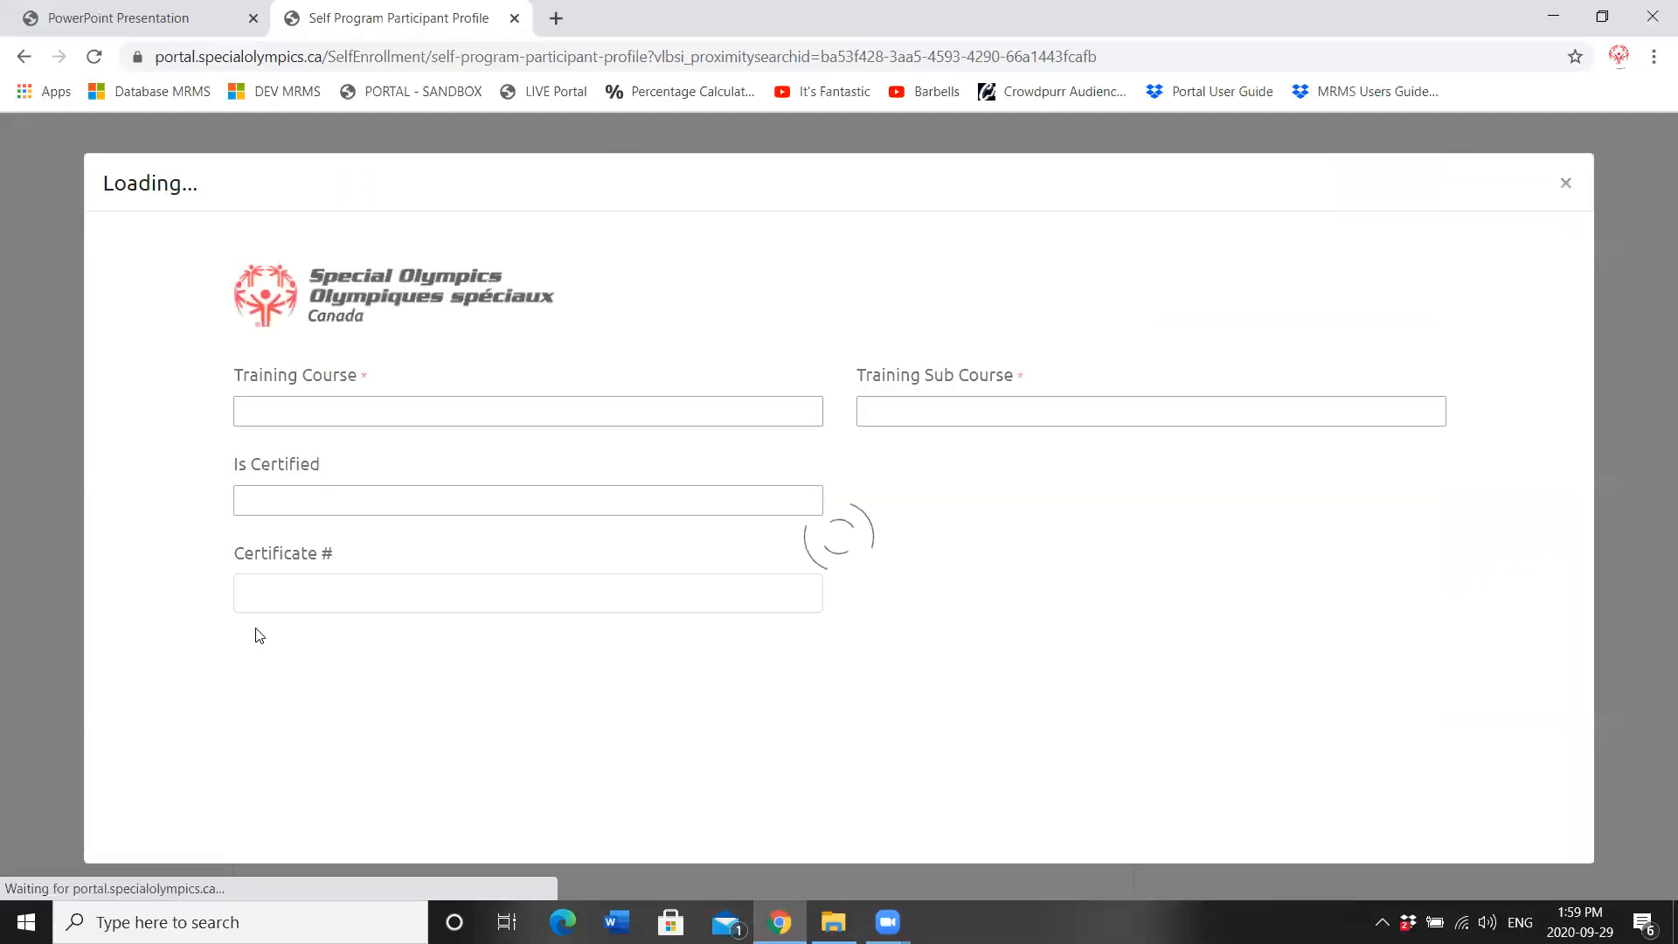
left_click(421, 383)
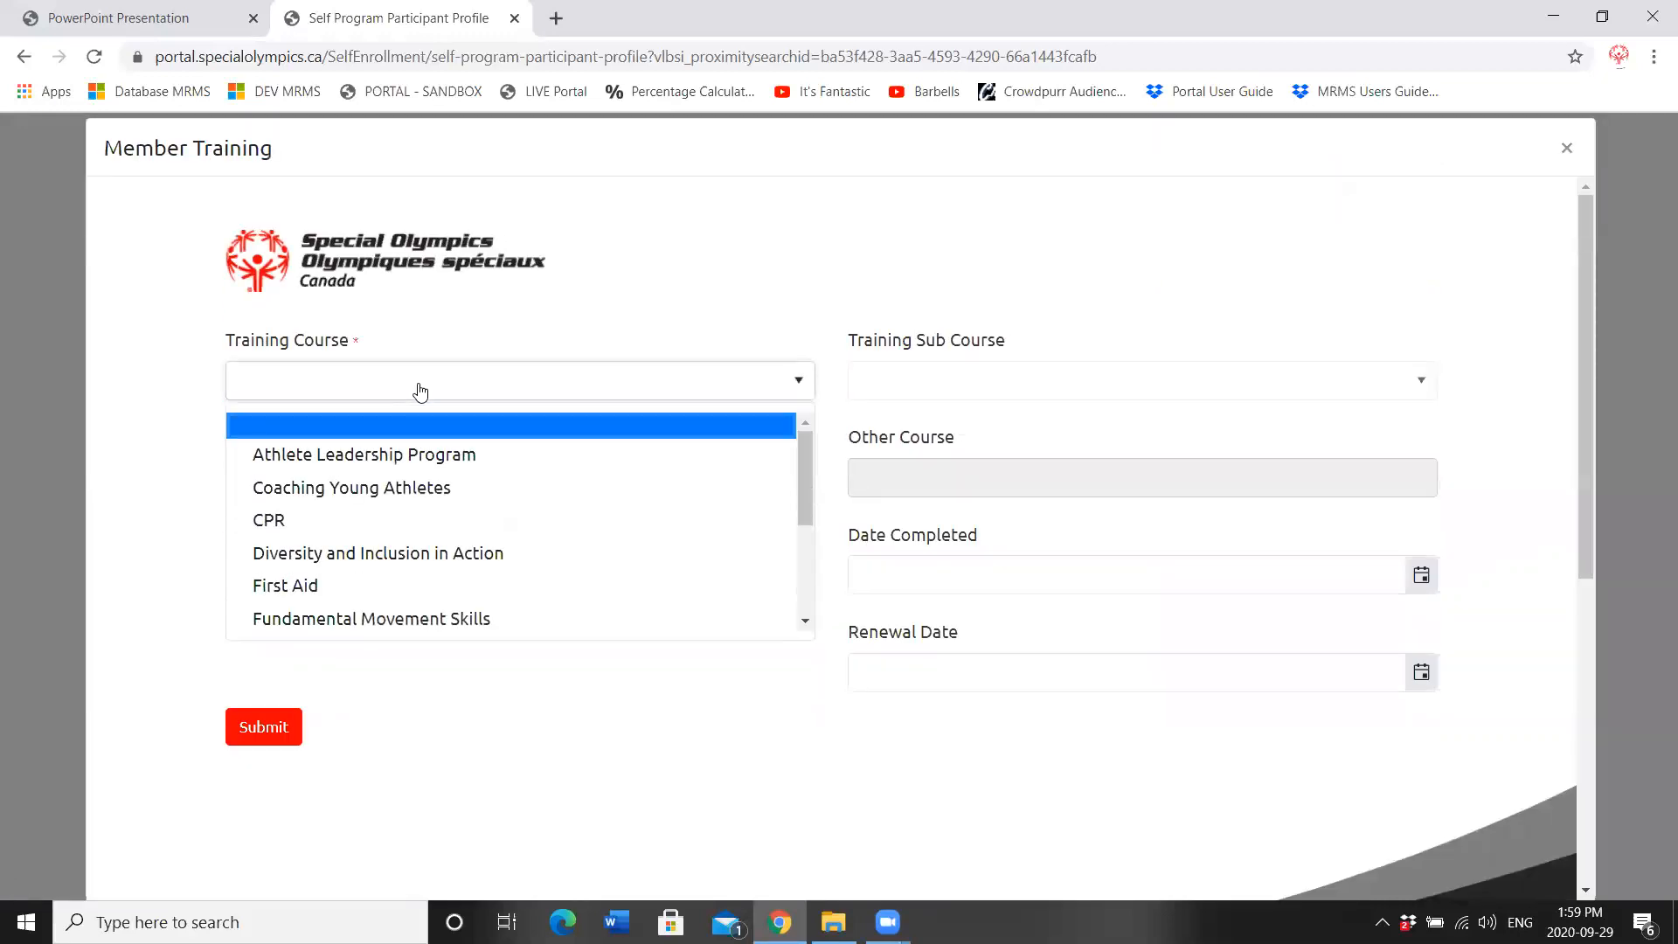
left_click(400, 455)
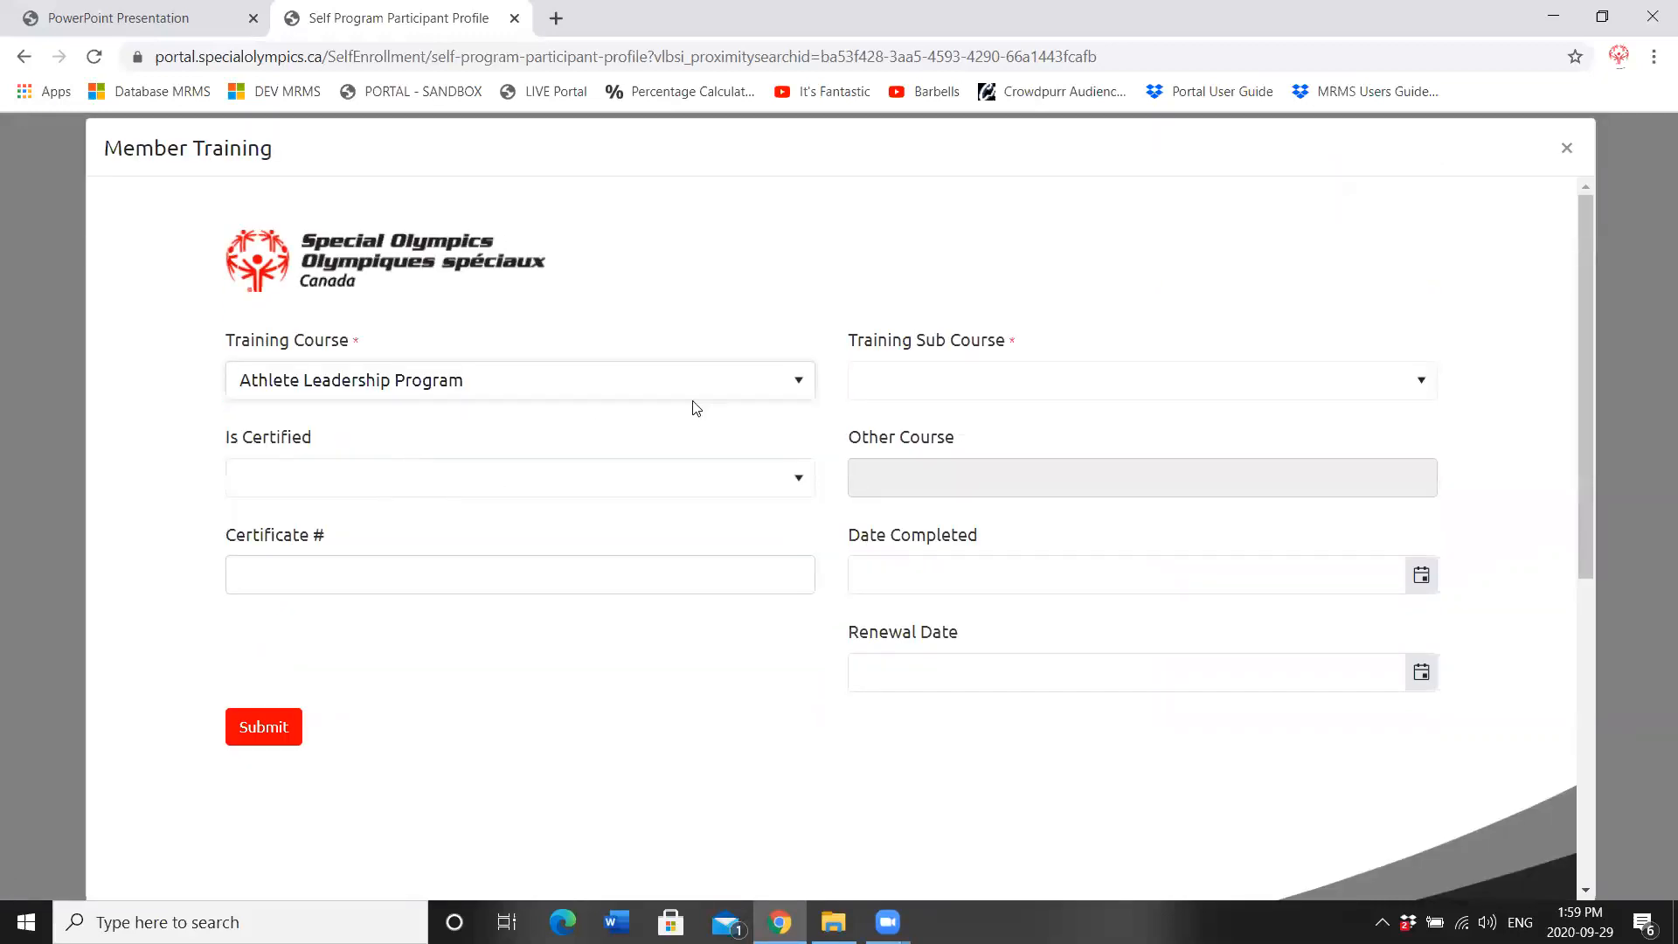
left_click(938, 381)
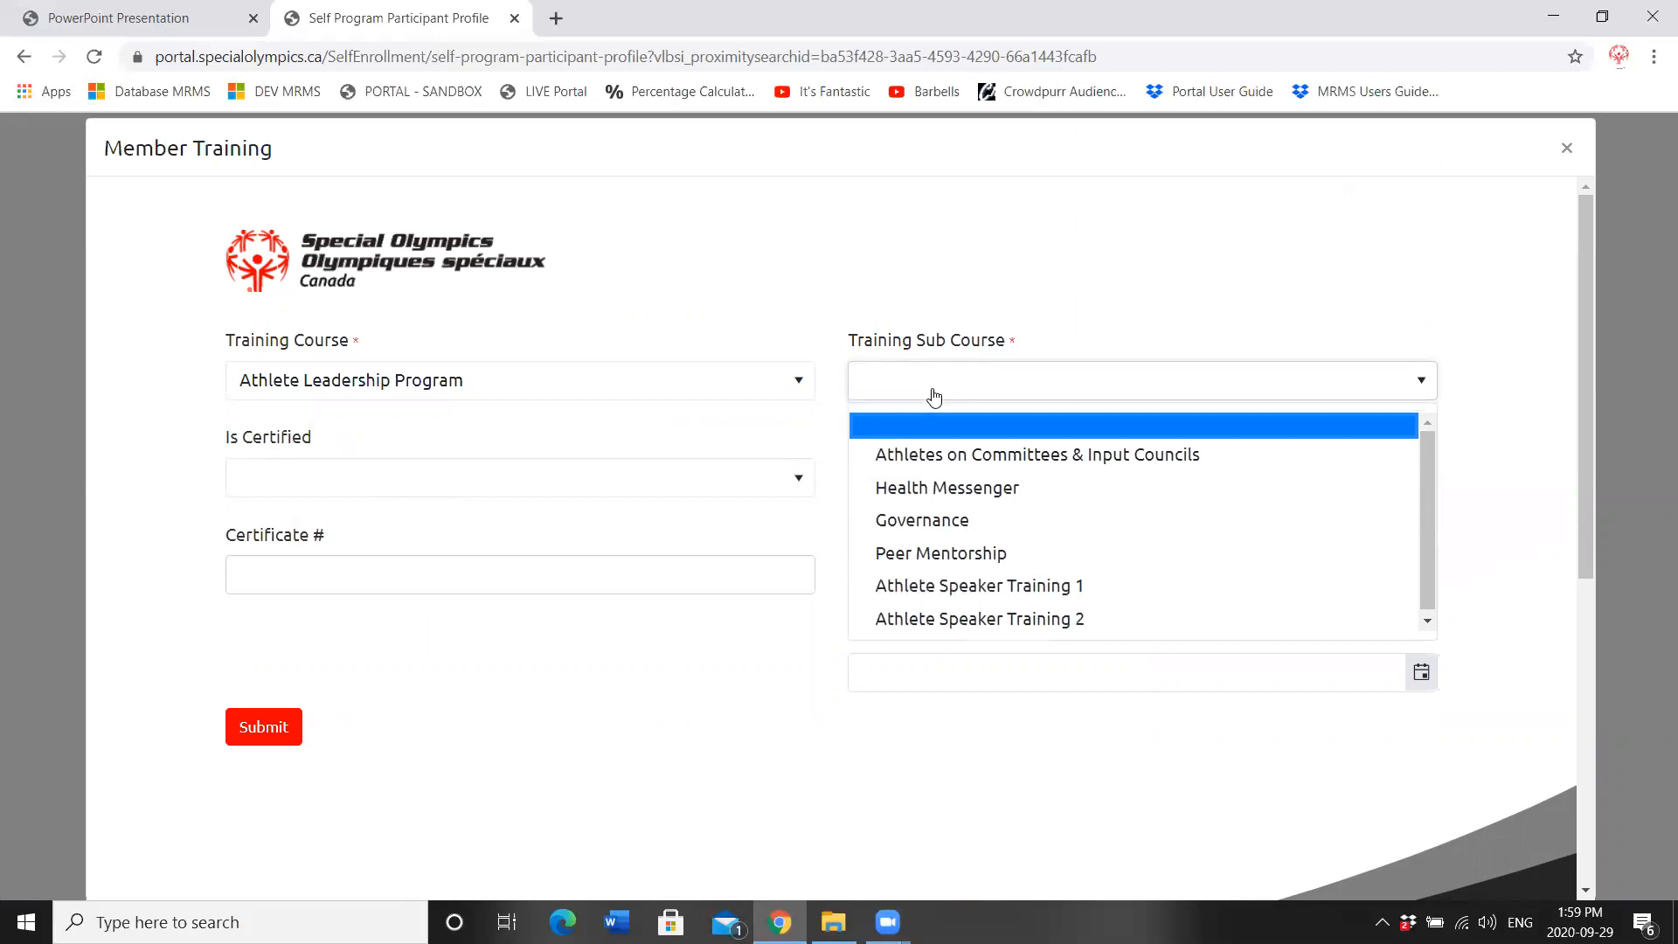
left_click(934, 588)
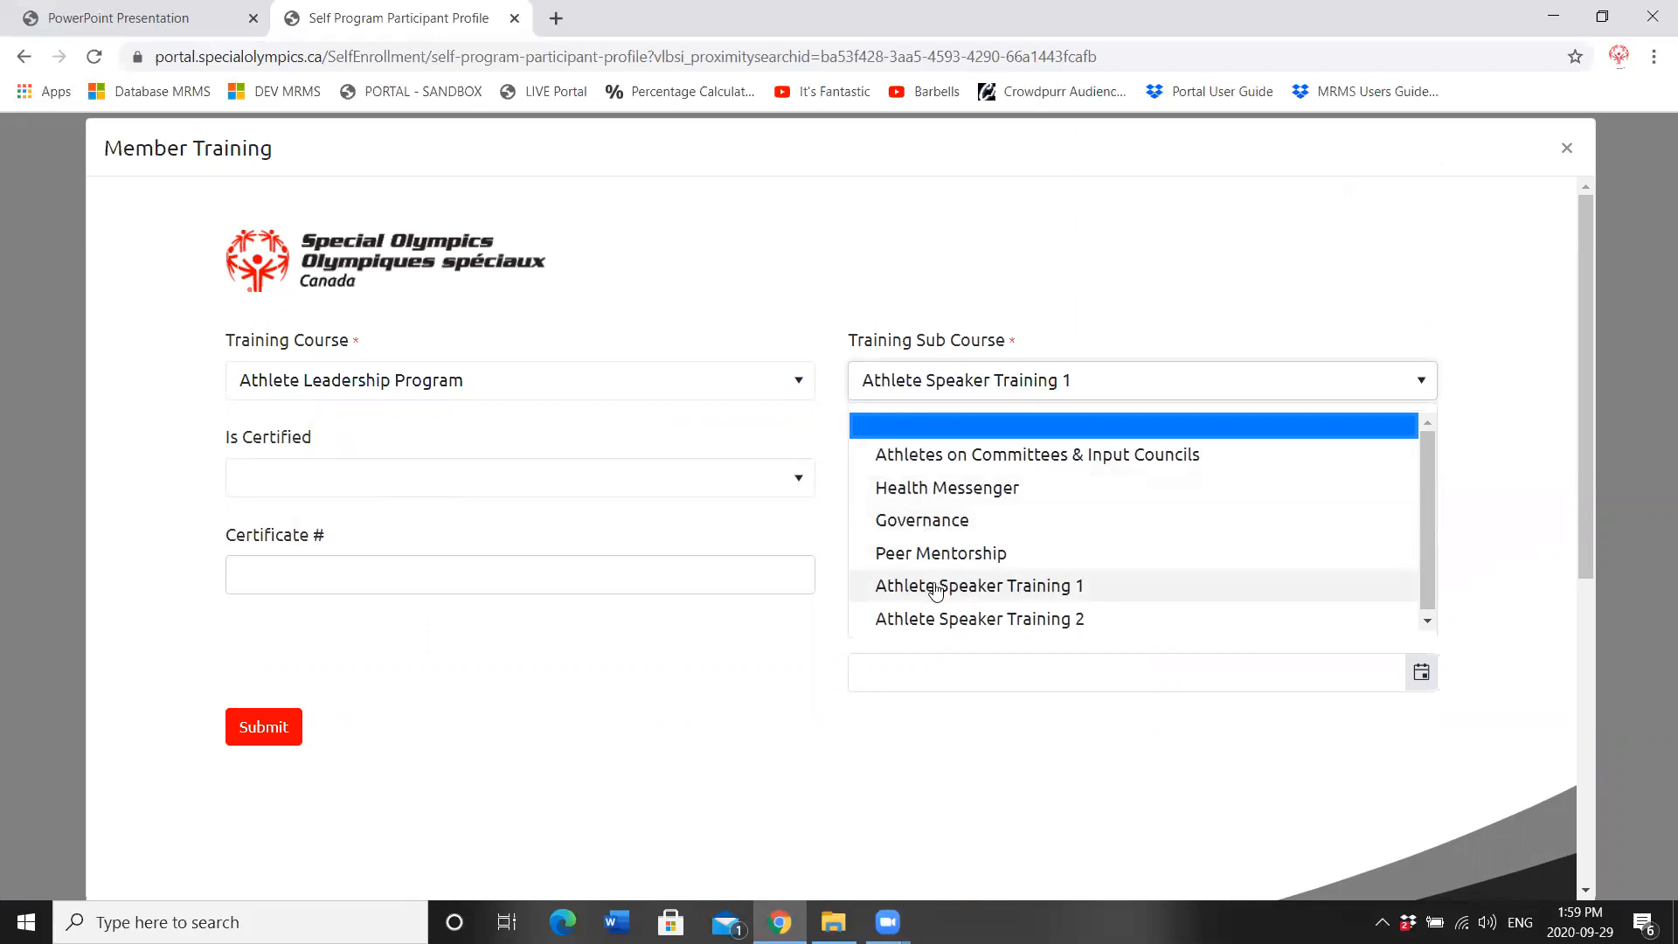
left_click(951, 577)
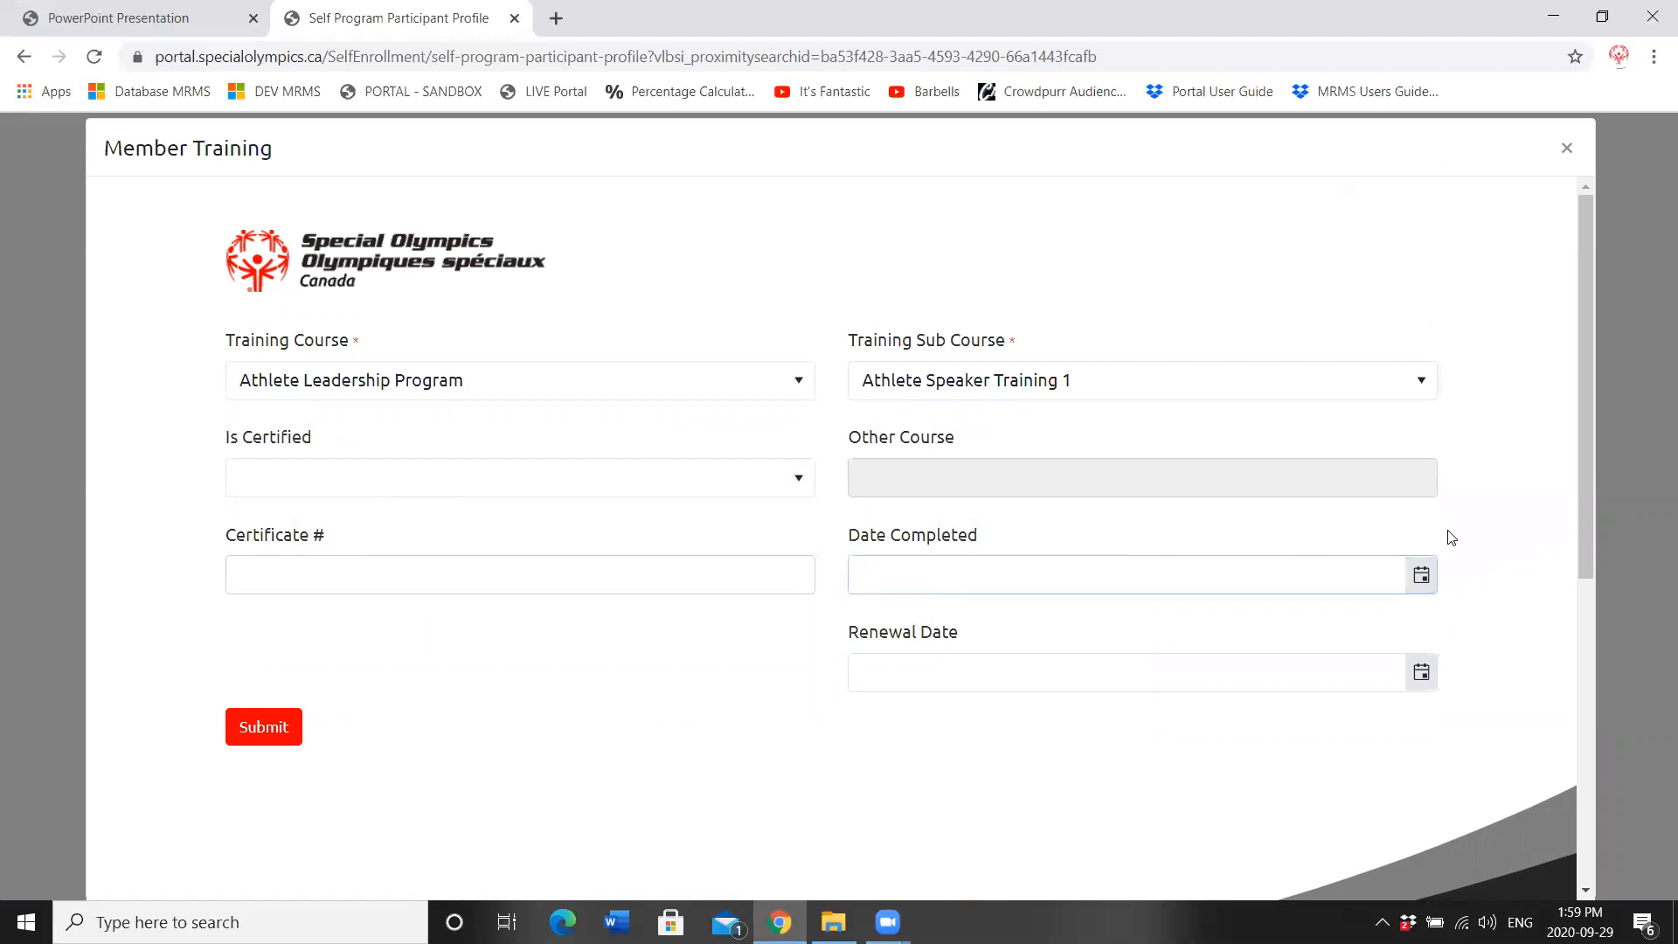
left_click(1420, 576)
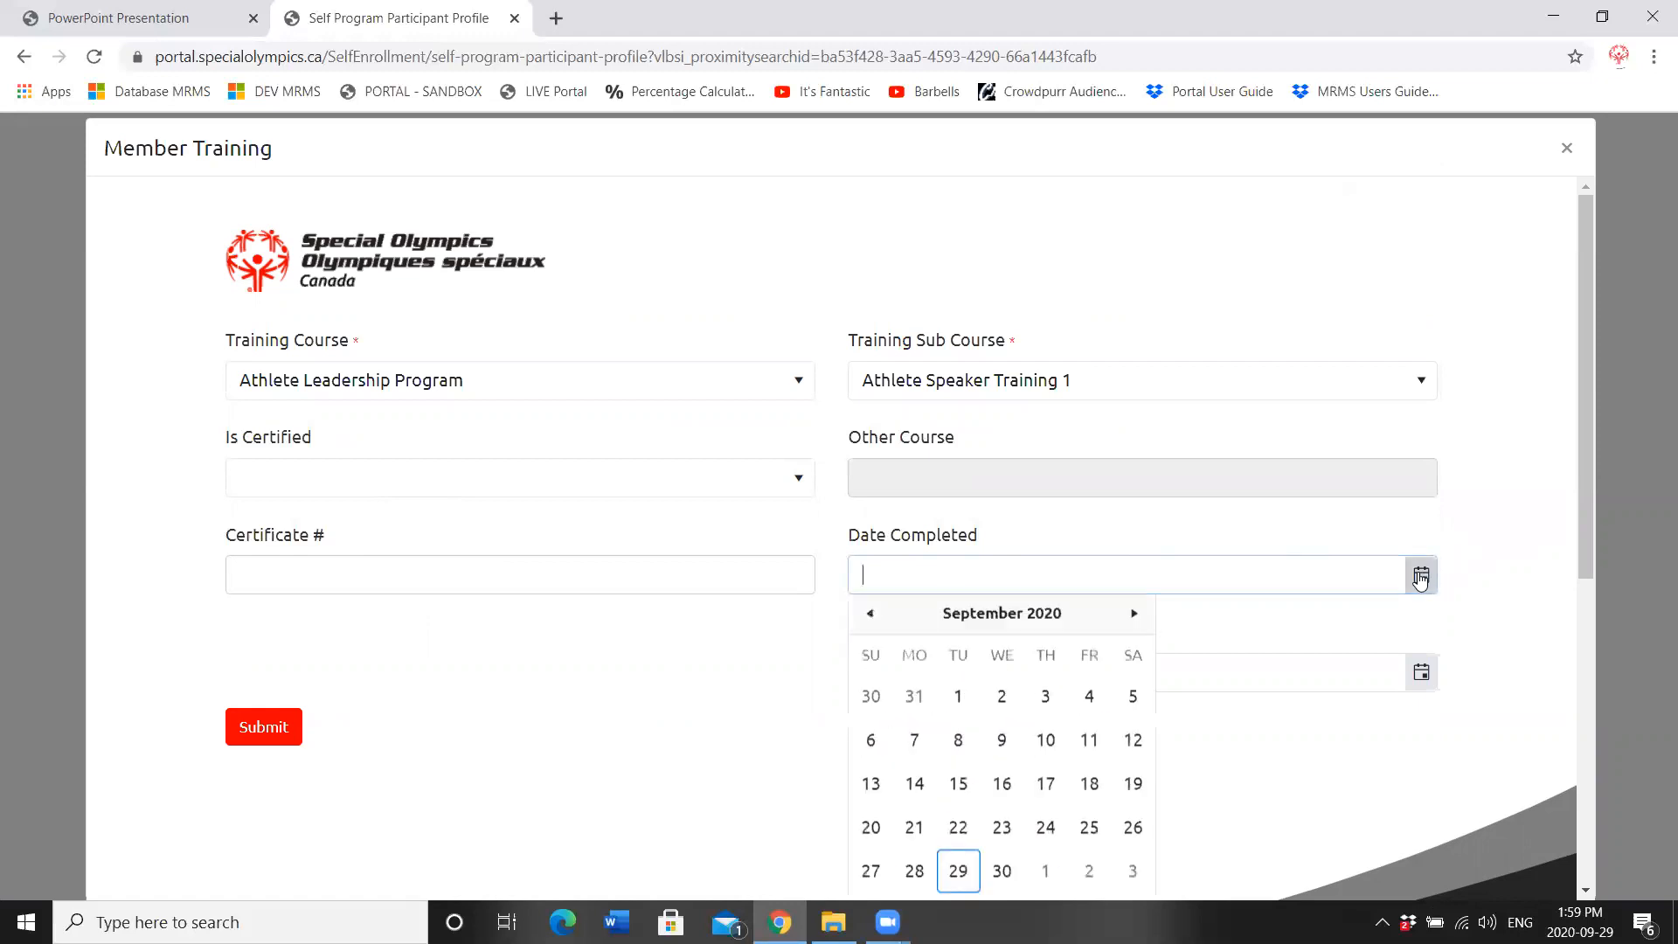
left_click(991, 616)
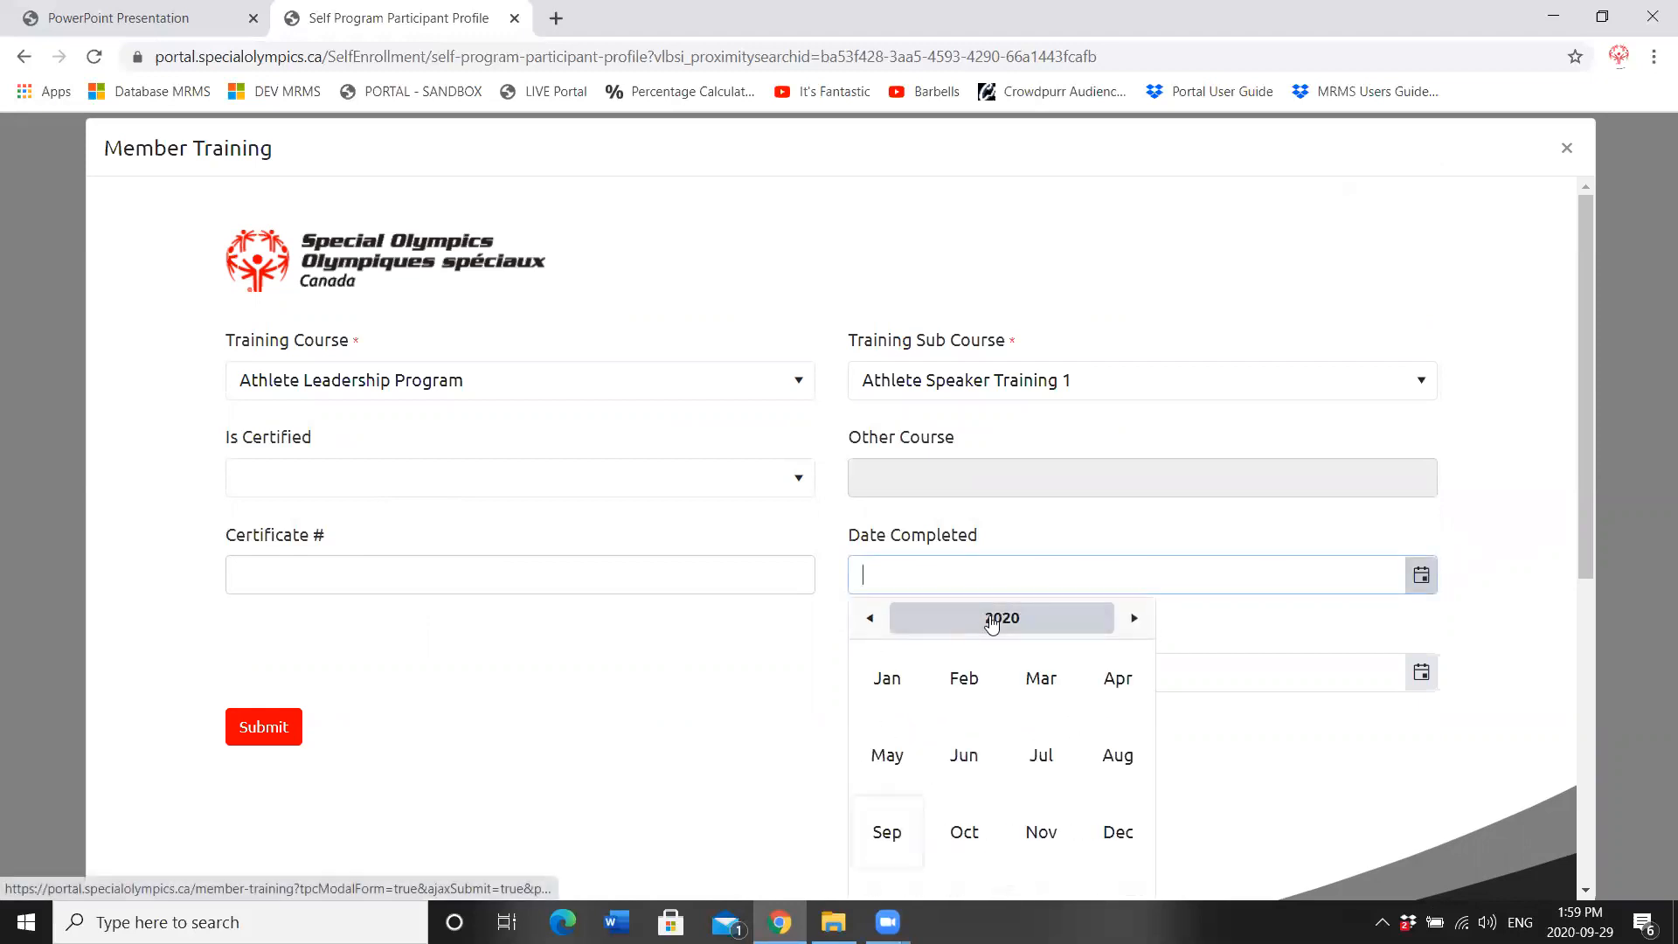
left_click(869, 619)
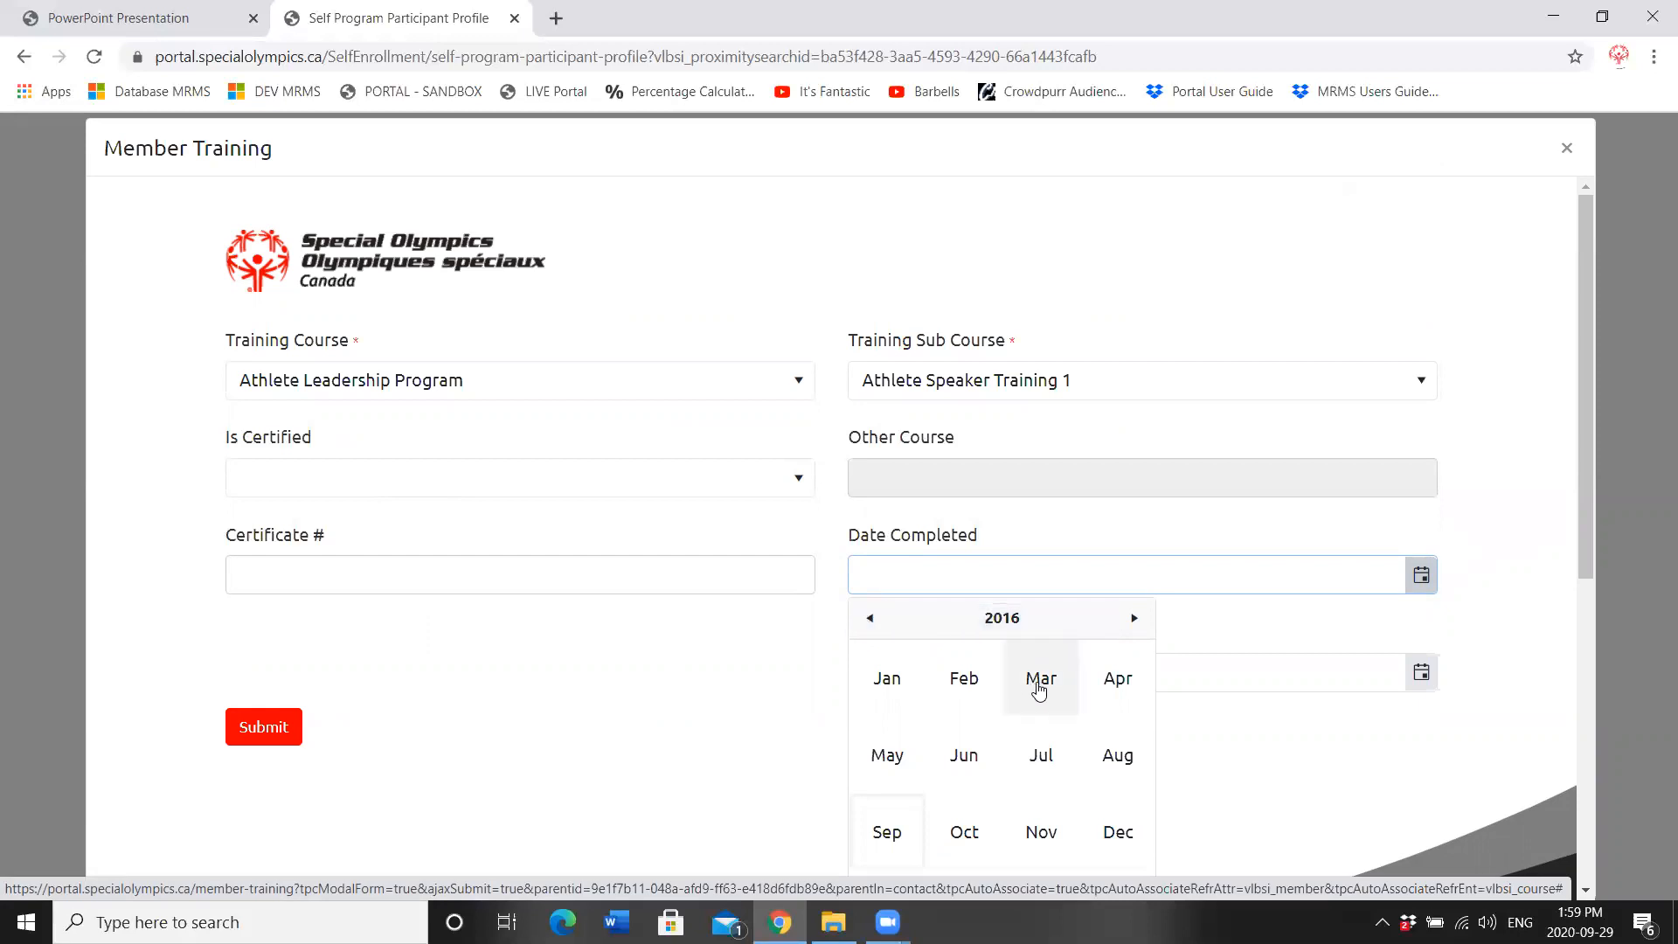
left_click(1039, 686)
left_click(1001, 700)
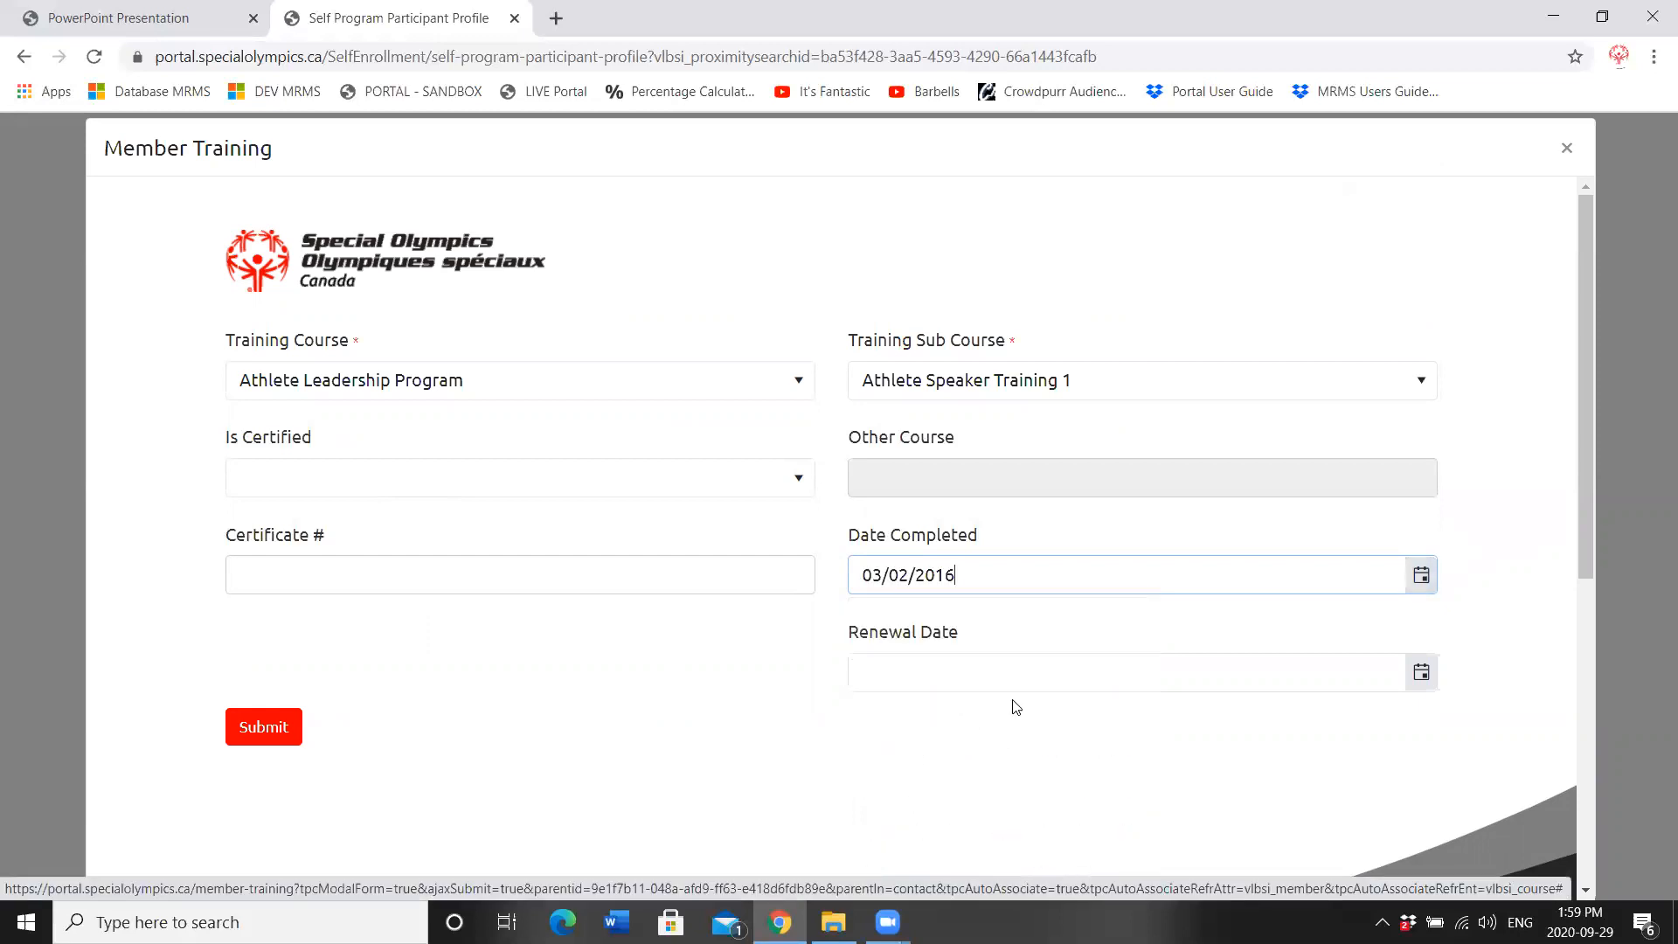
left_click(251, 730)
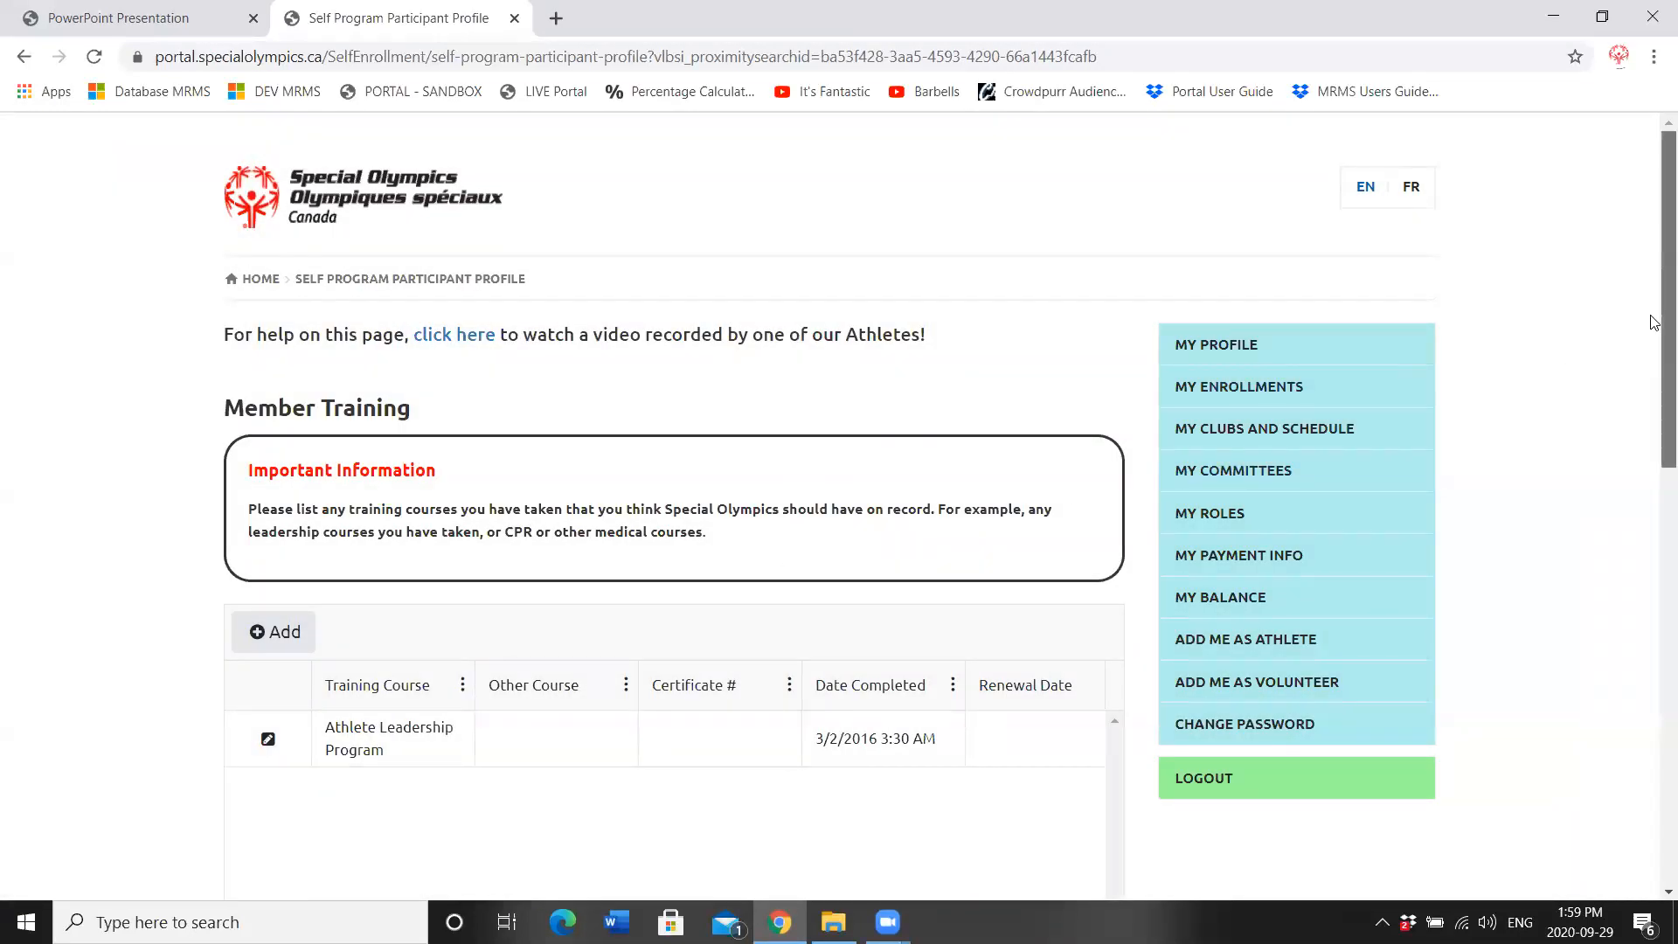
scroll(1654, 313, "down", 4)
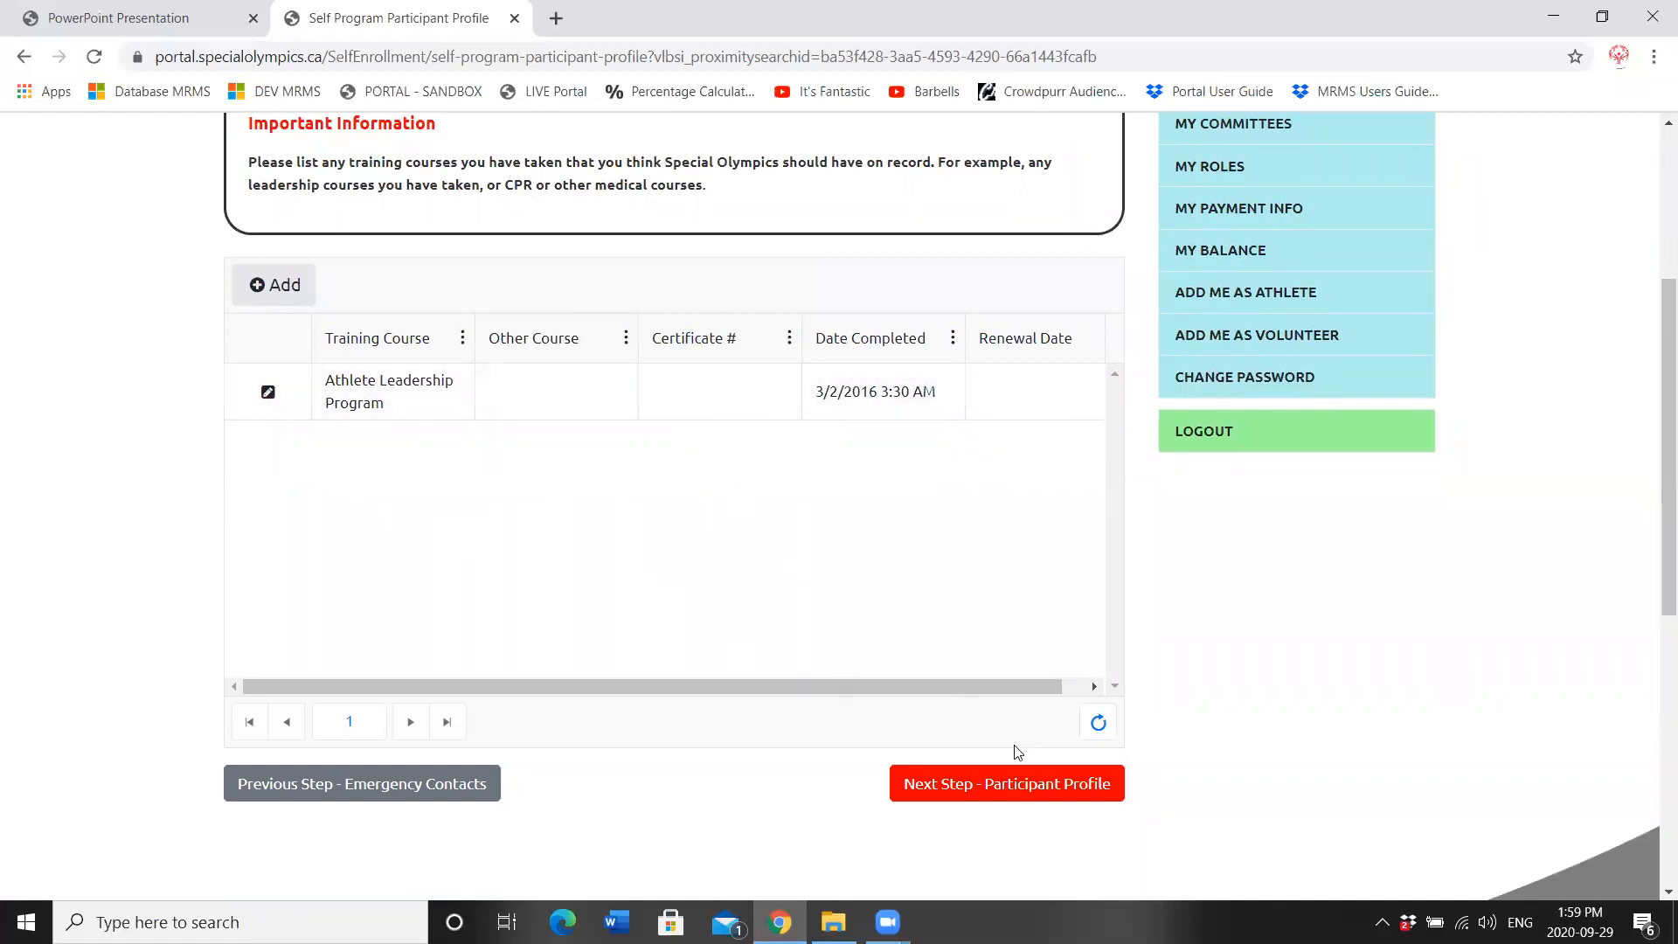
Step: Set shirt size Youth XL, reason joined Friend/Family is an athlete, living situation With Parents
left_click(1032, 789)
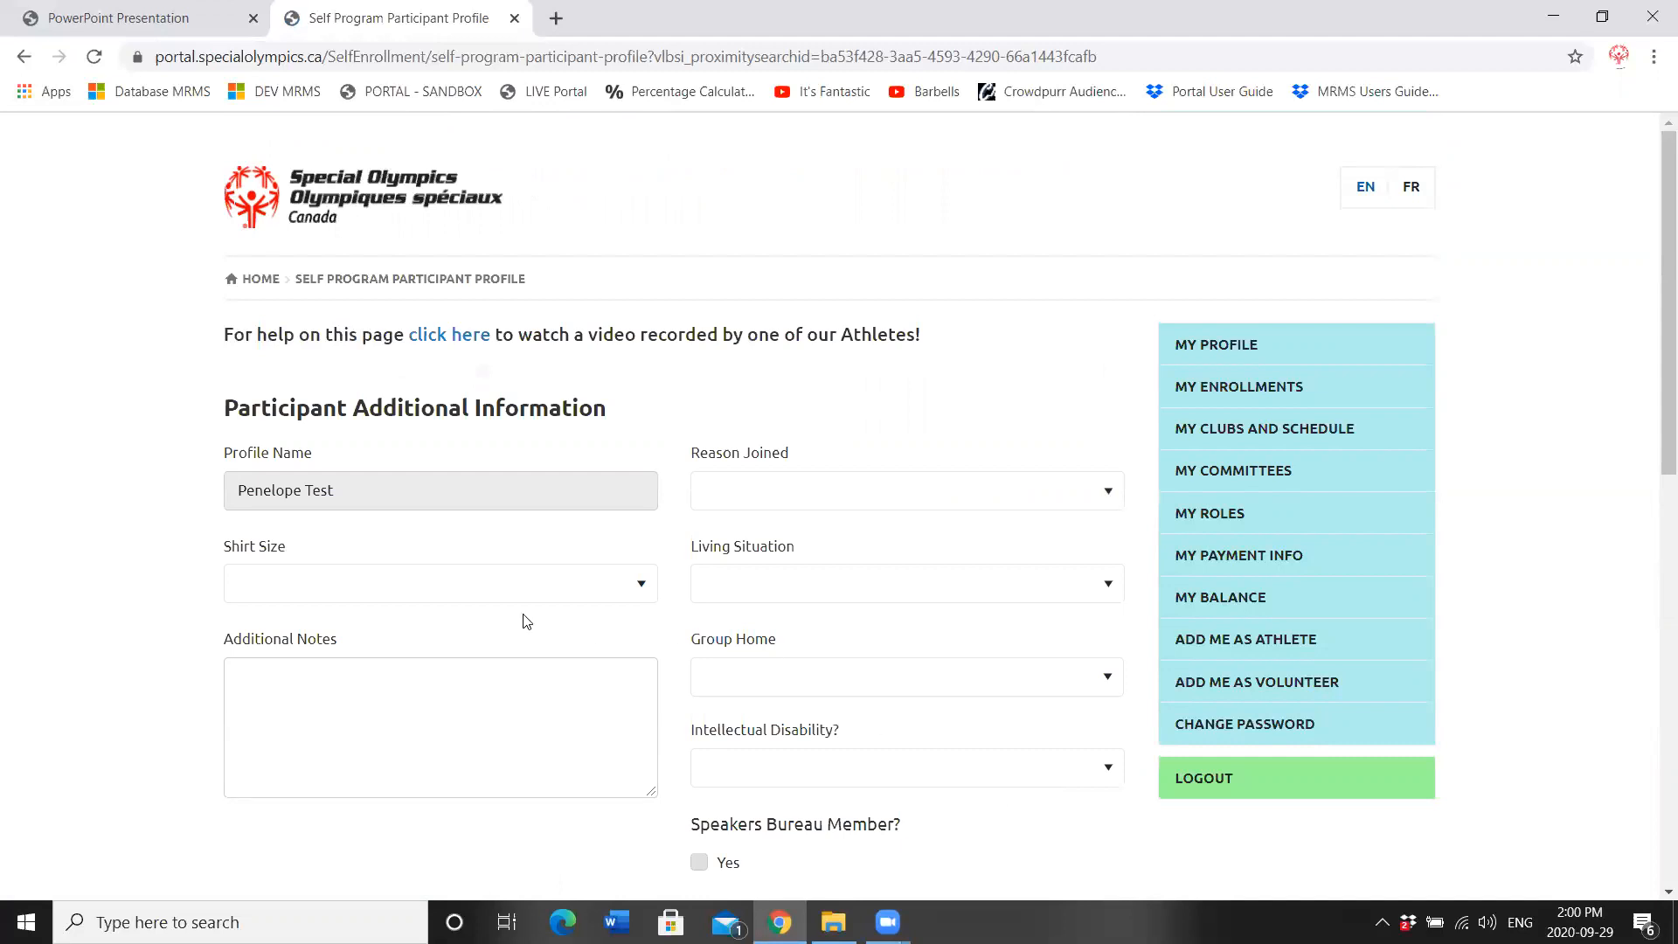
left_click(398, 593)
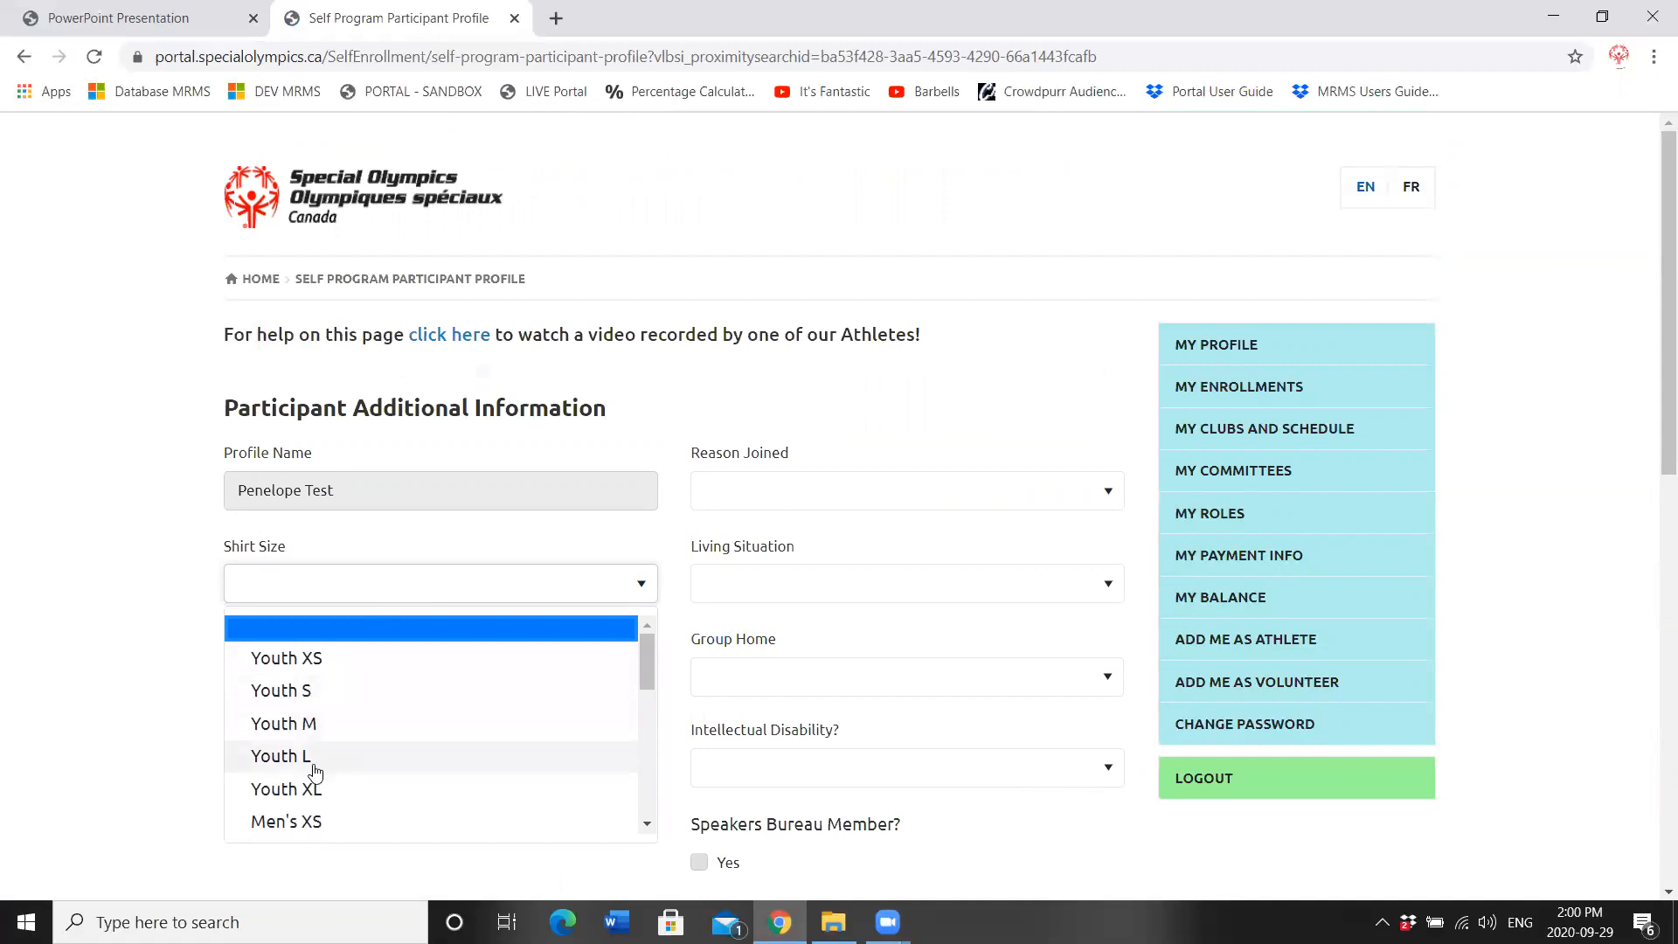
left_click(307, 791)
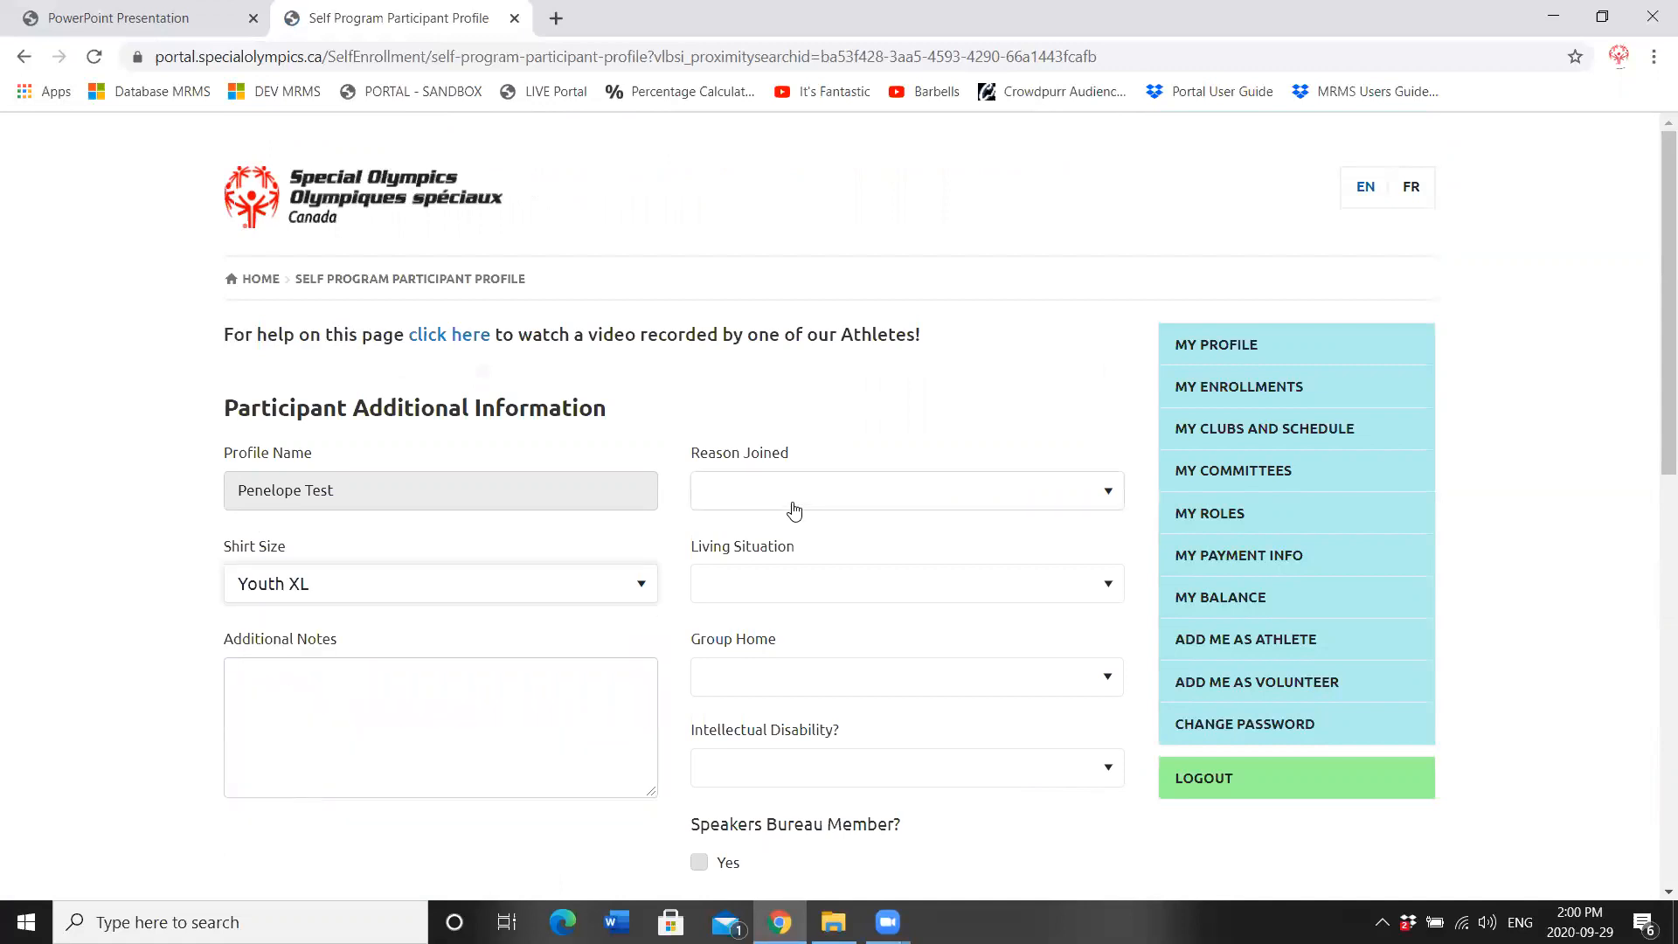
left_click(789, 507)
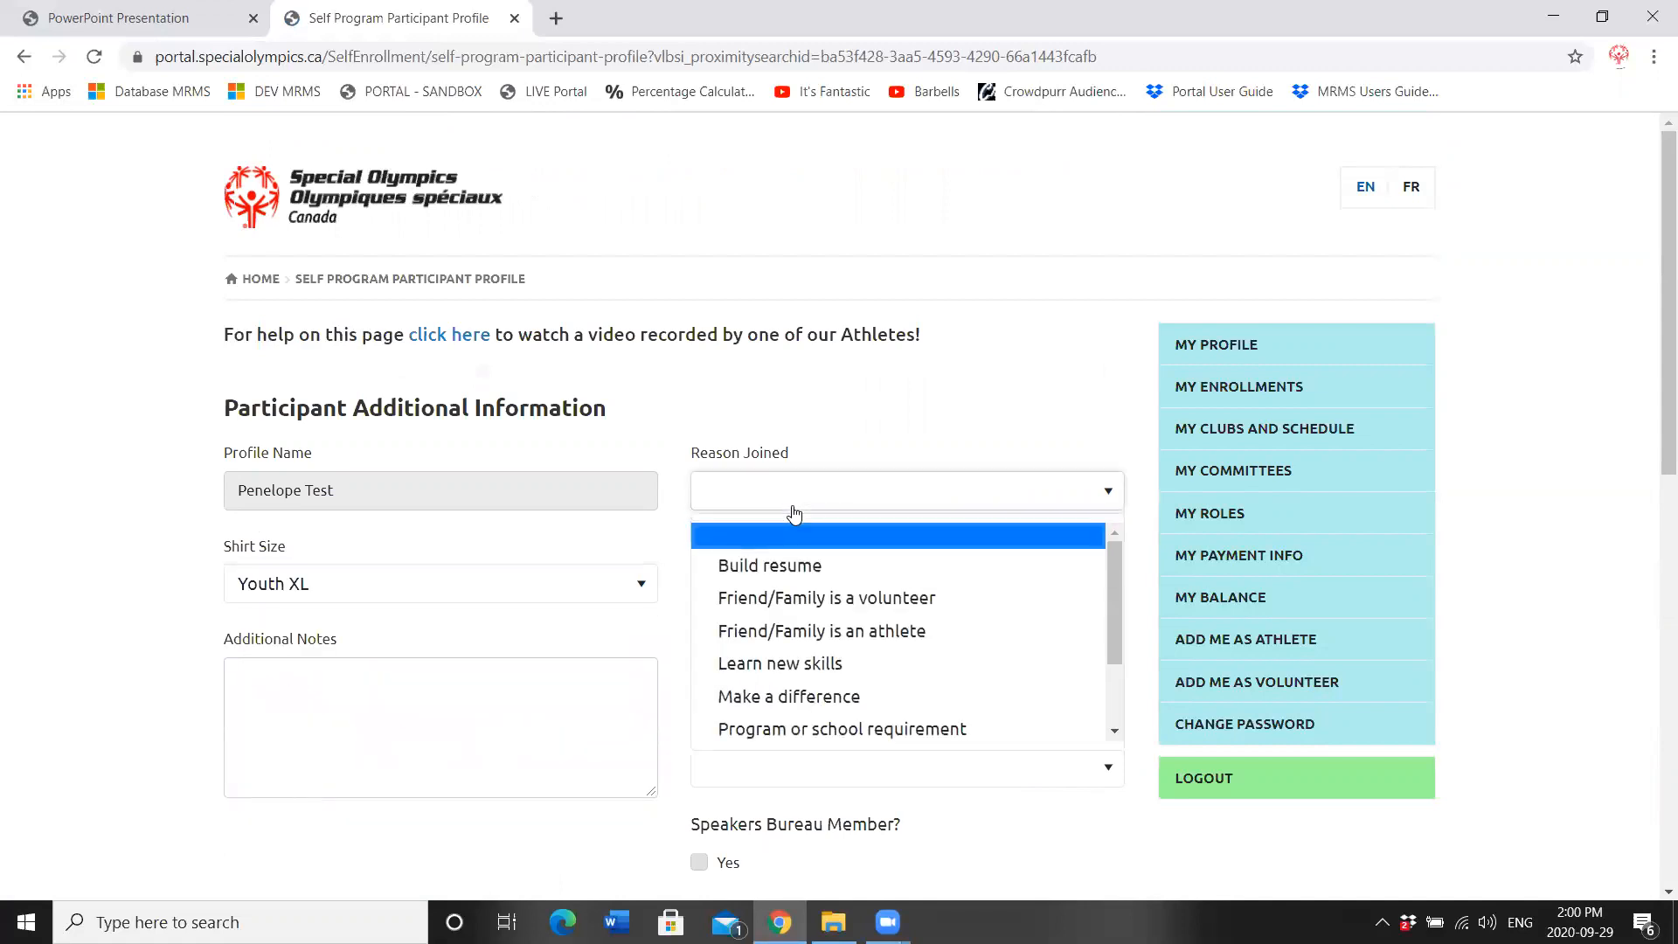
left_click(792, 629)
left_click(805, 592)
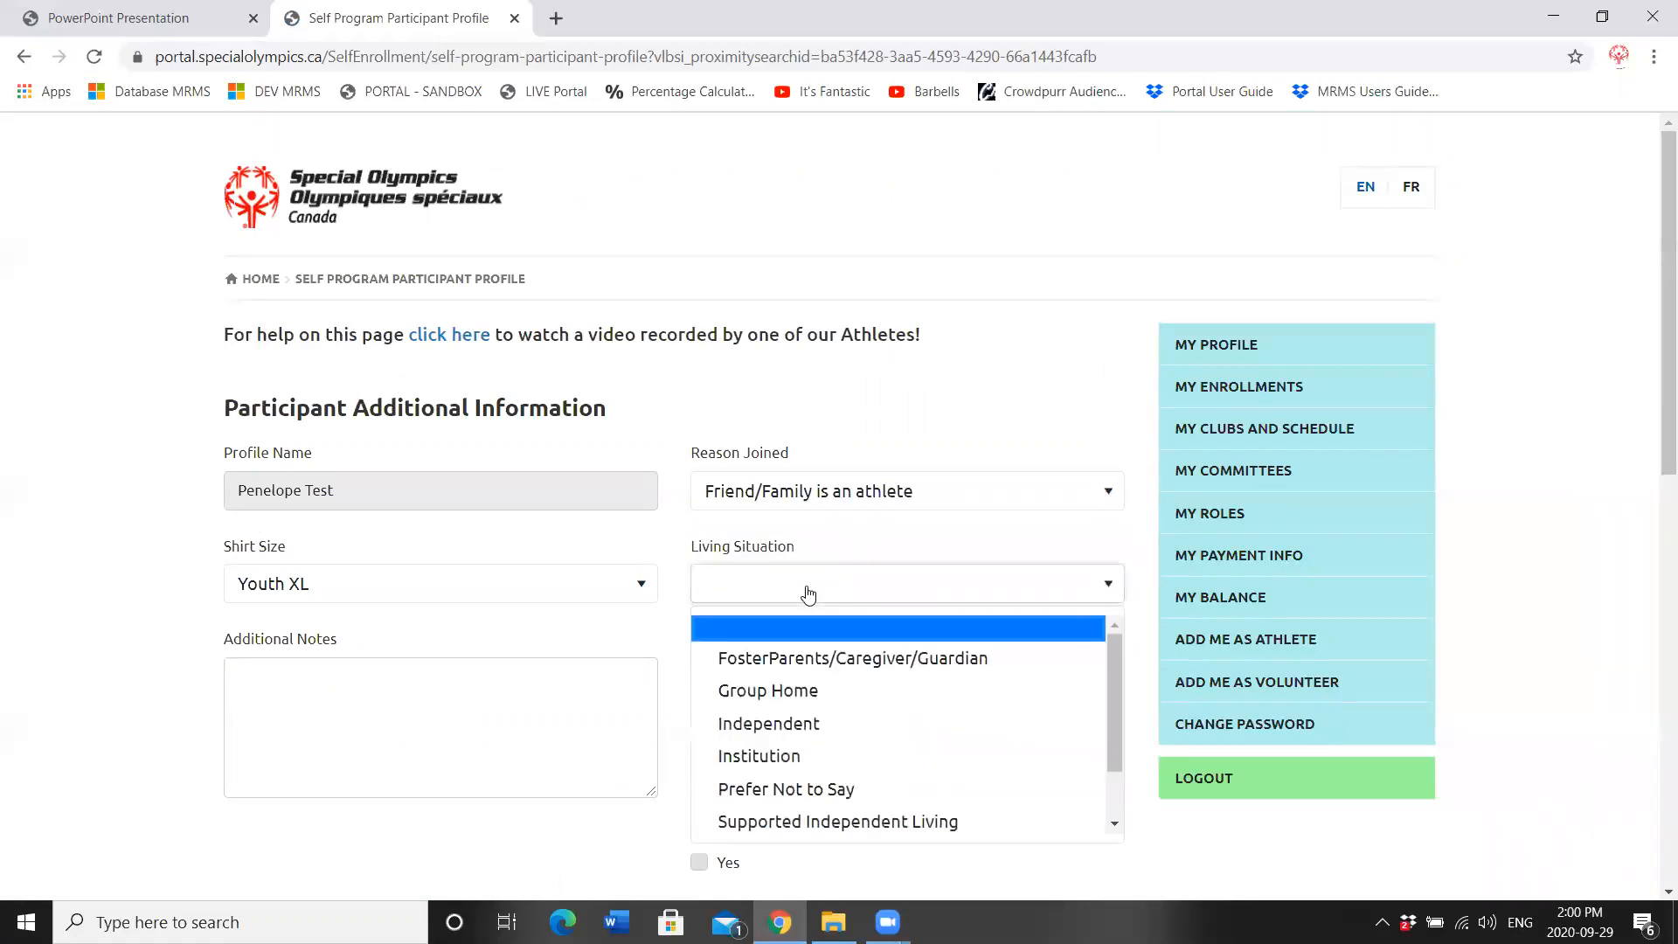
left_click_drag(1110, 692, 1104, 783)
left_click(769, 817)
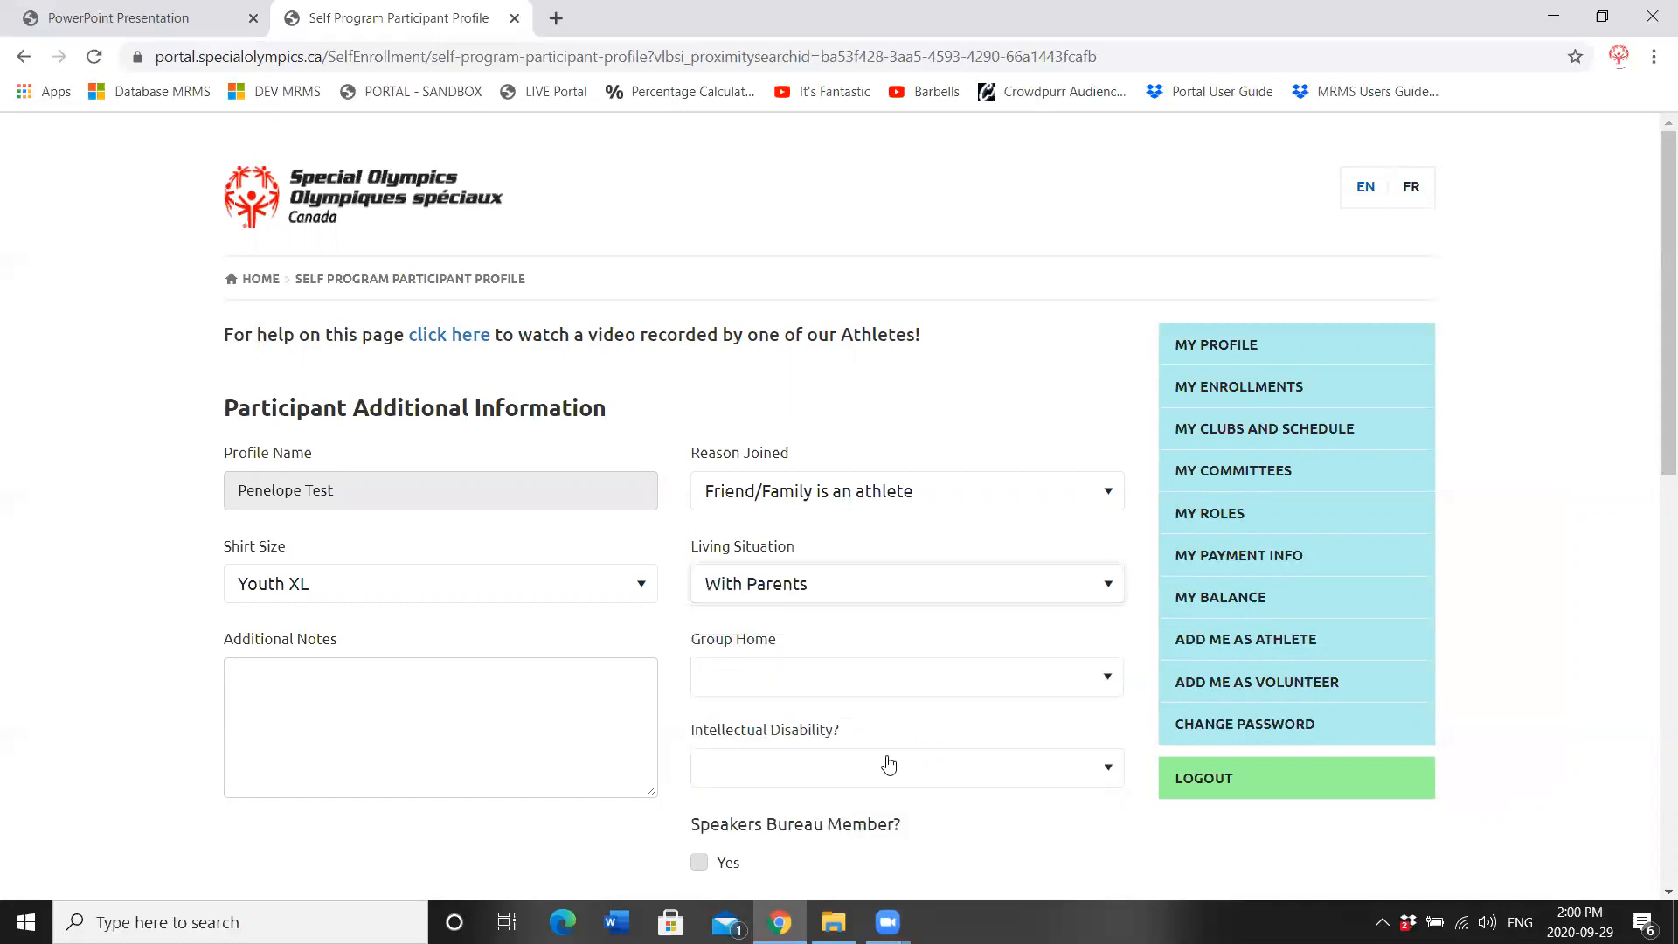
Step: Answer Yes to Intellectual Disability and ALP Speaker, then continue to enrollment details
left_click(777, 769)
left_click(730, 841)
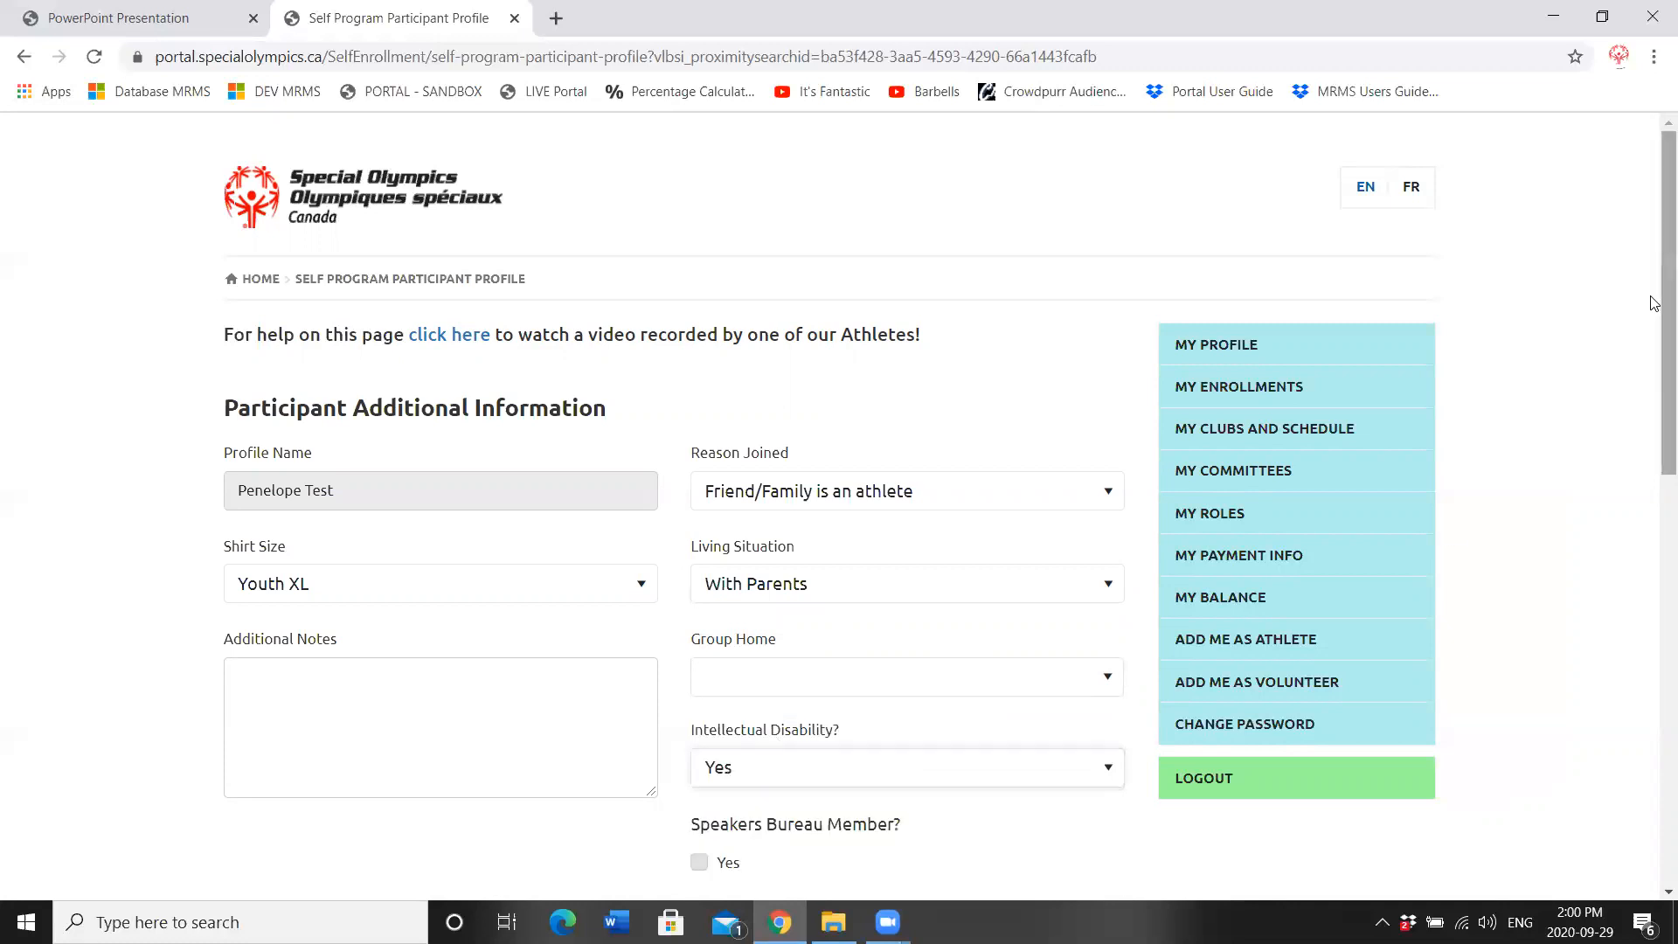
scroll(1654, 304, "down", 4)
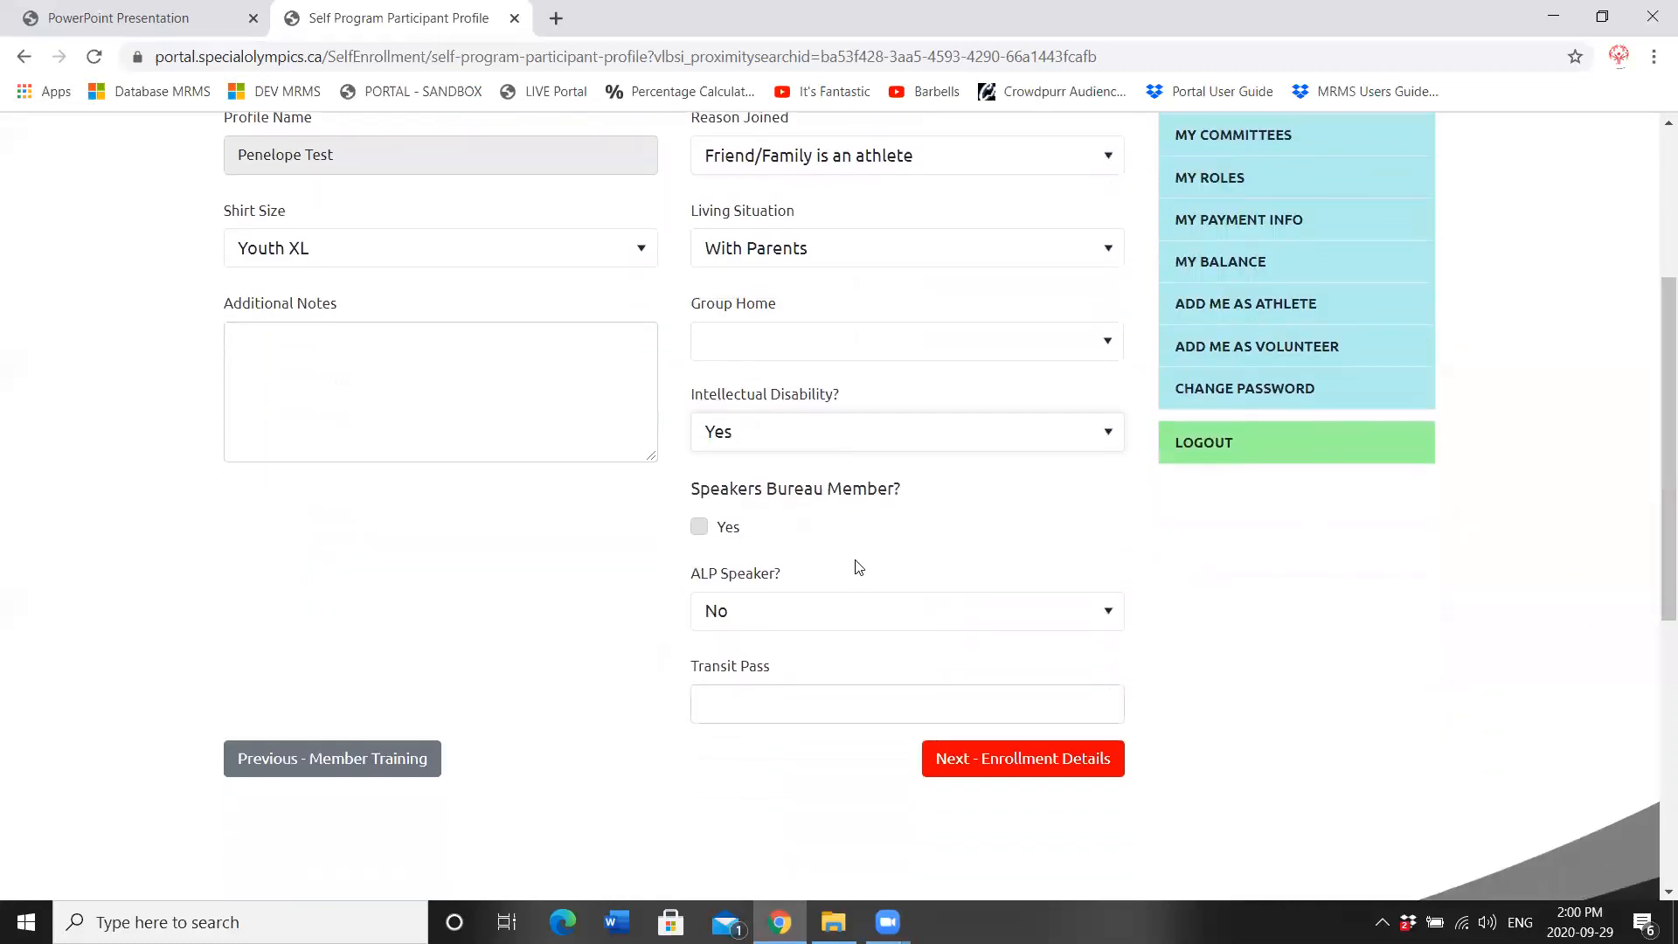
left_click(742, 620)
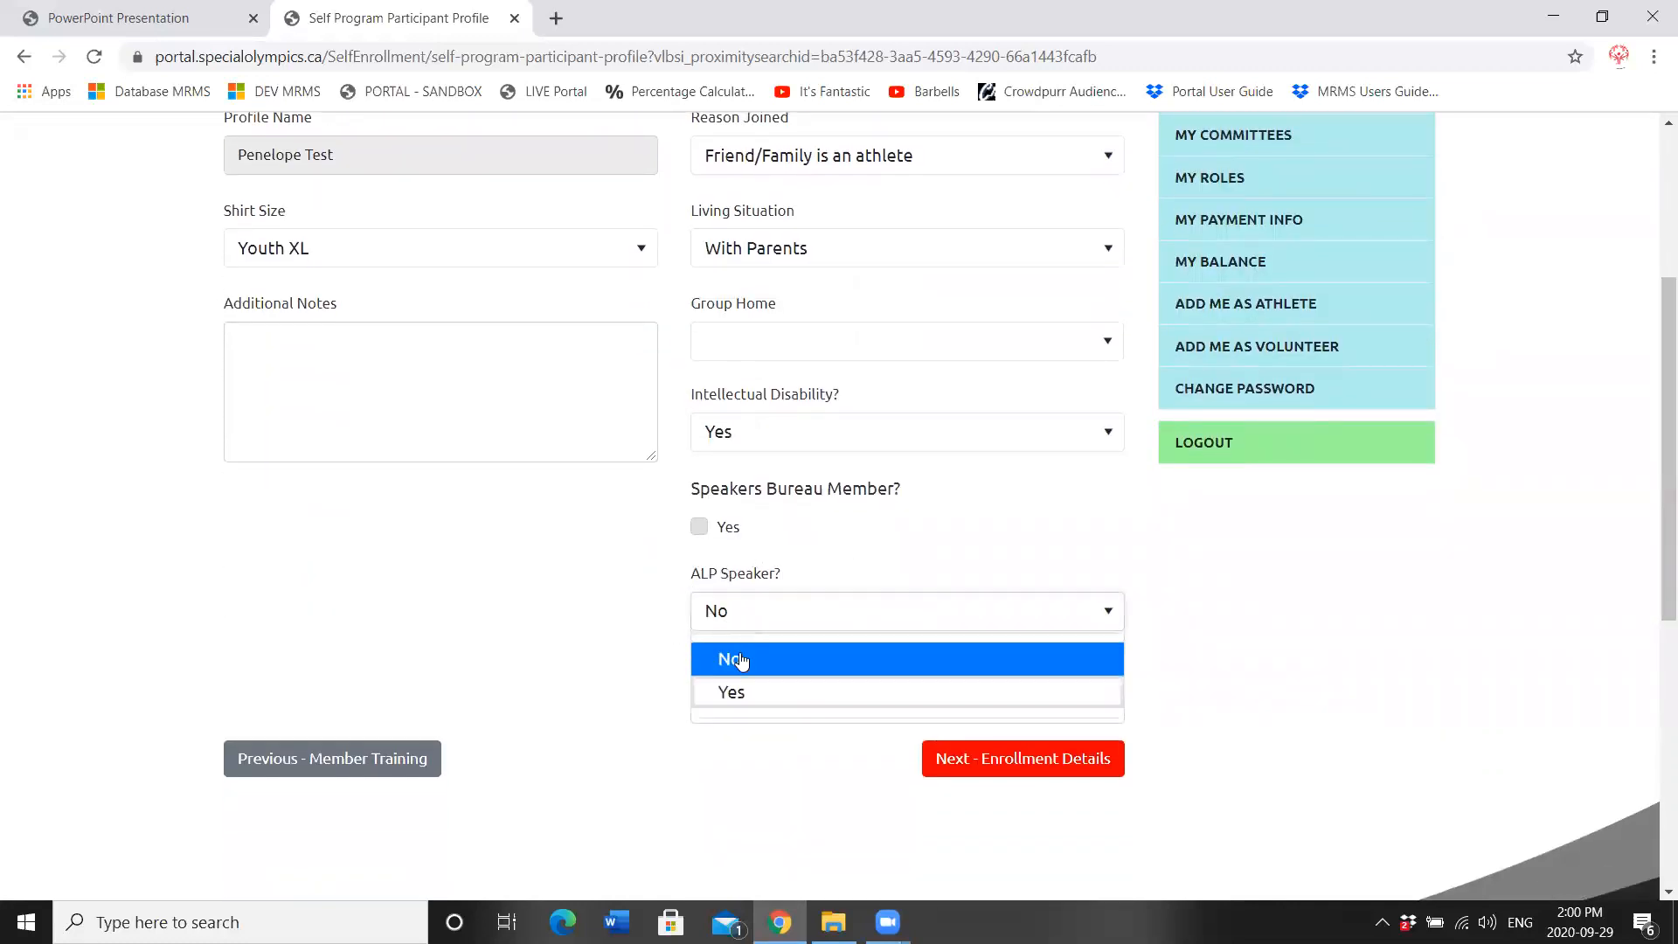
left_click(738, 694)
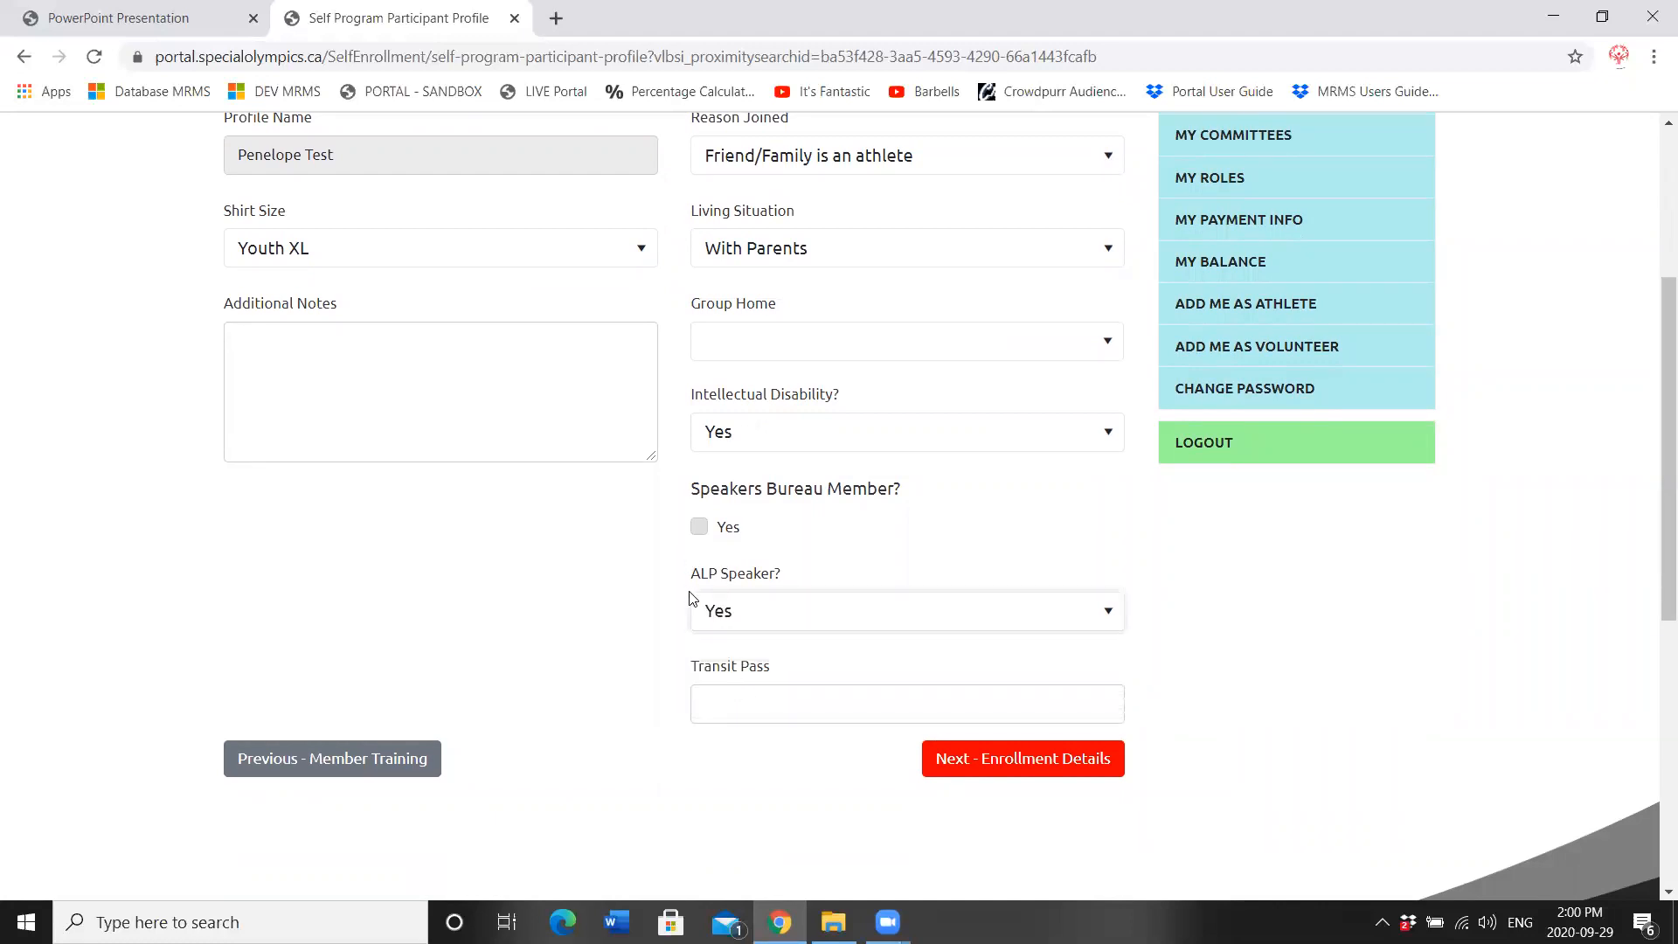
left_click(288, 357)
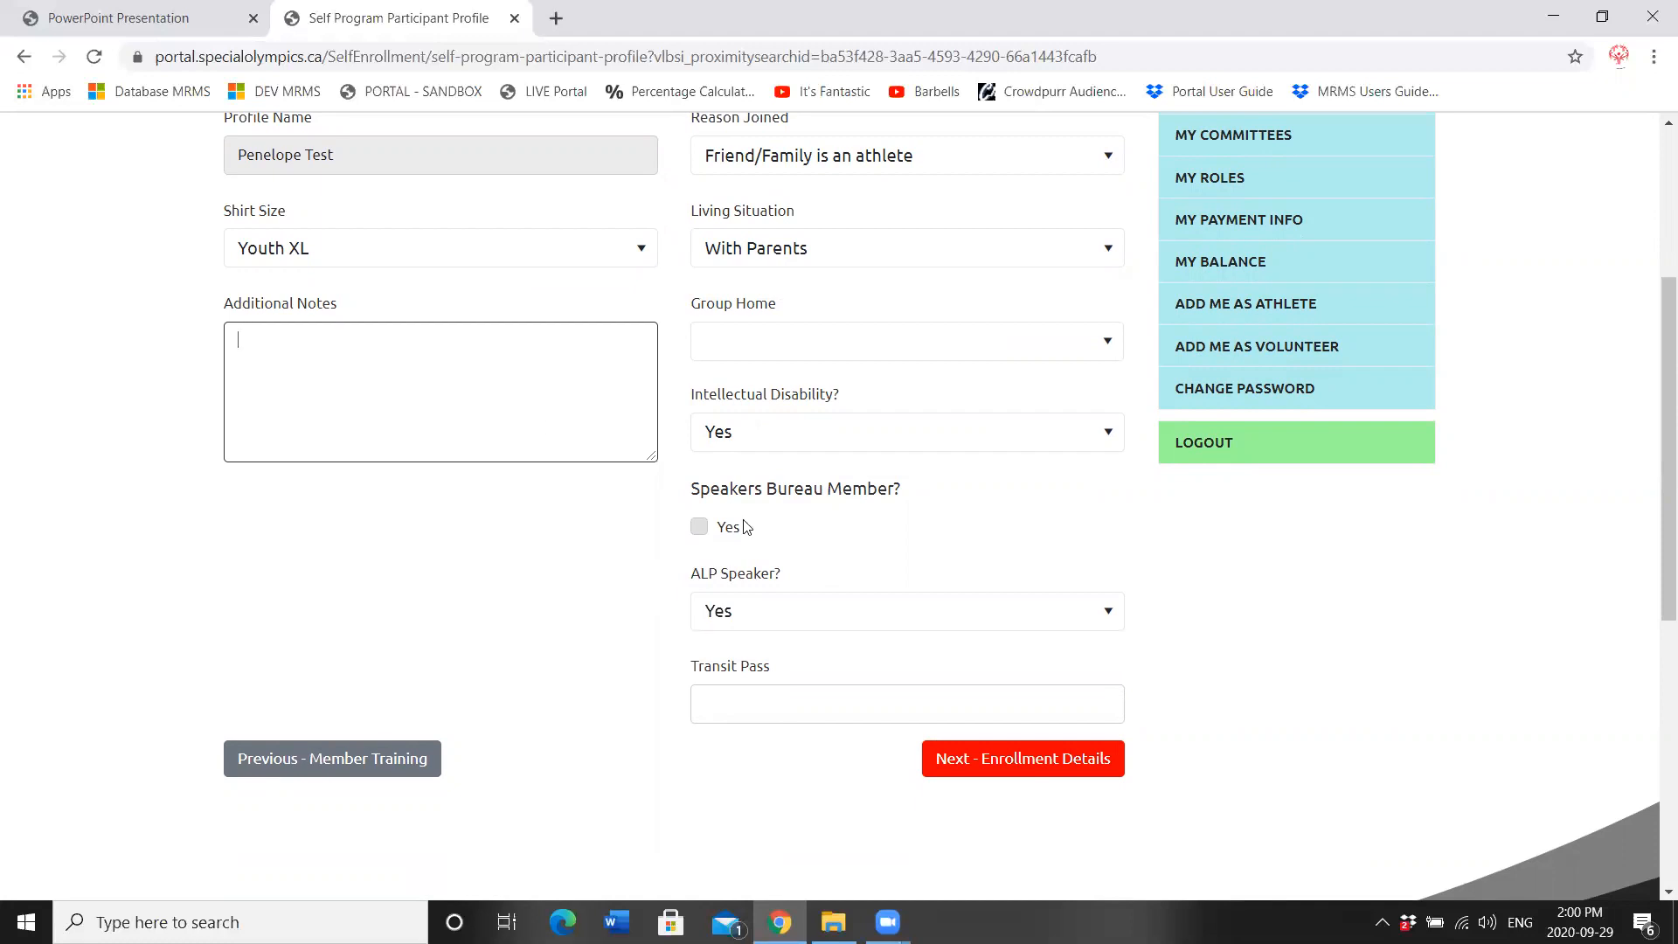
left_click(1038, 758)
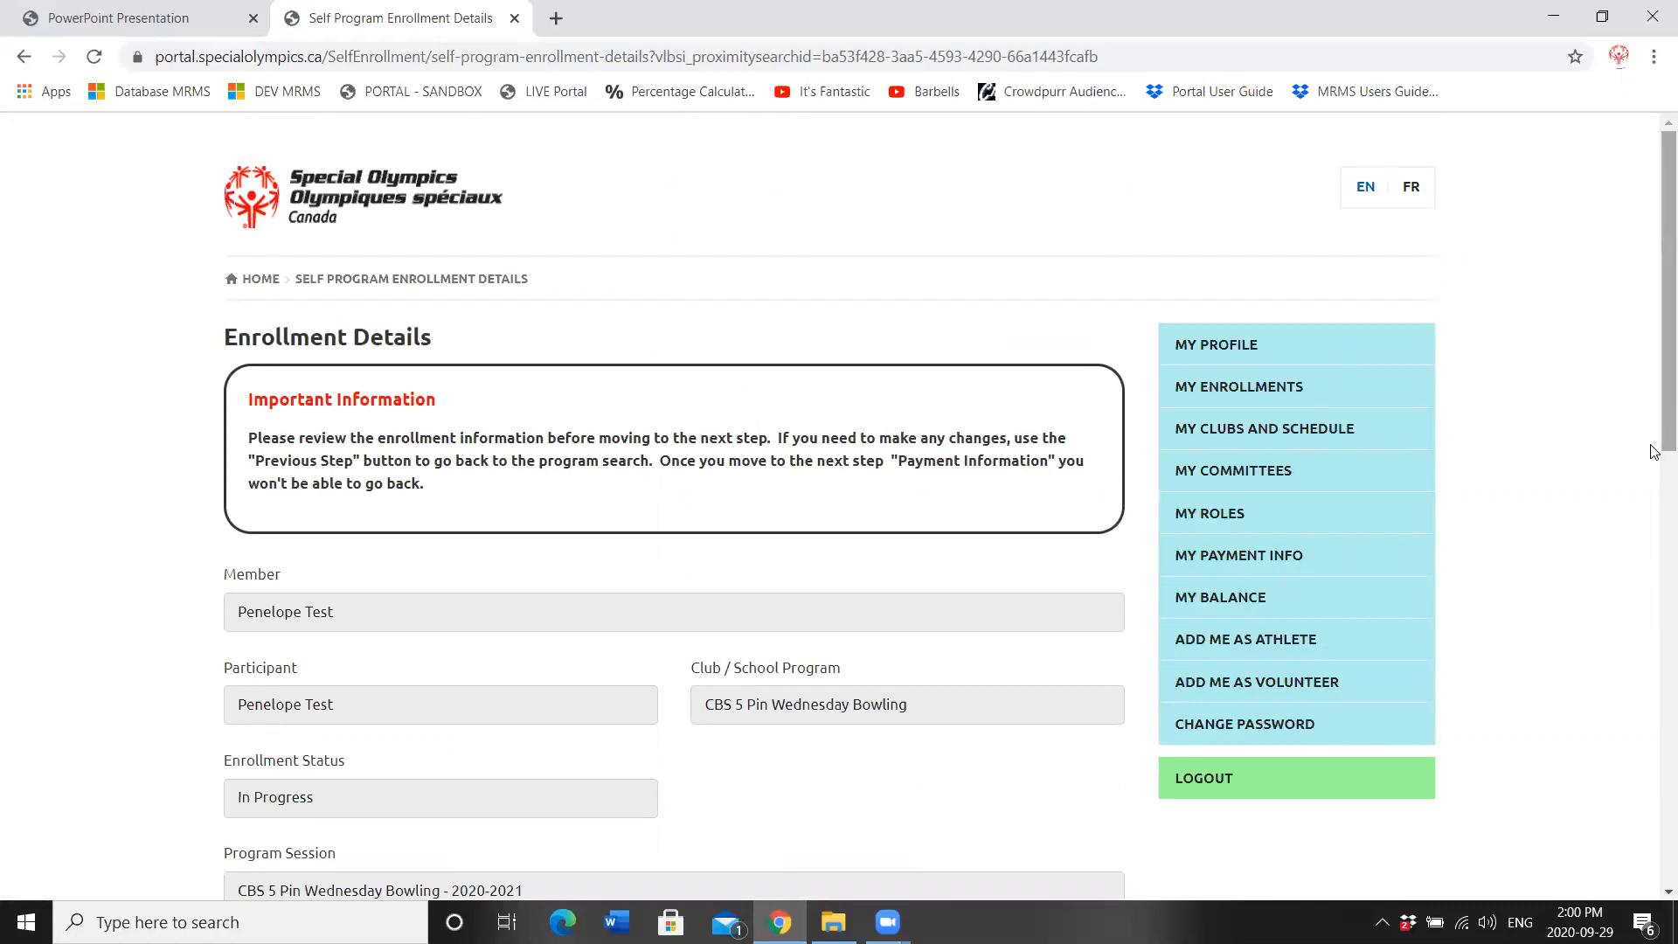
Step: Go through Payment Information and submit the CBS 5 Pin Wednesday Bowling enrollment
left_click_drag(1653, 408, 1653, 612)
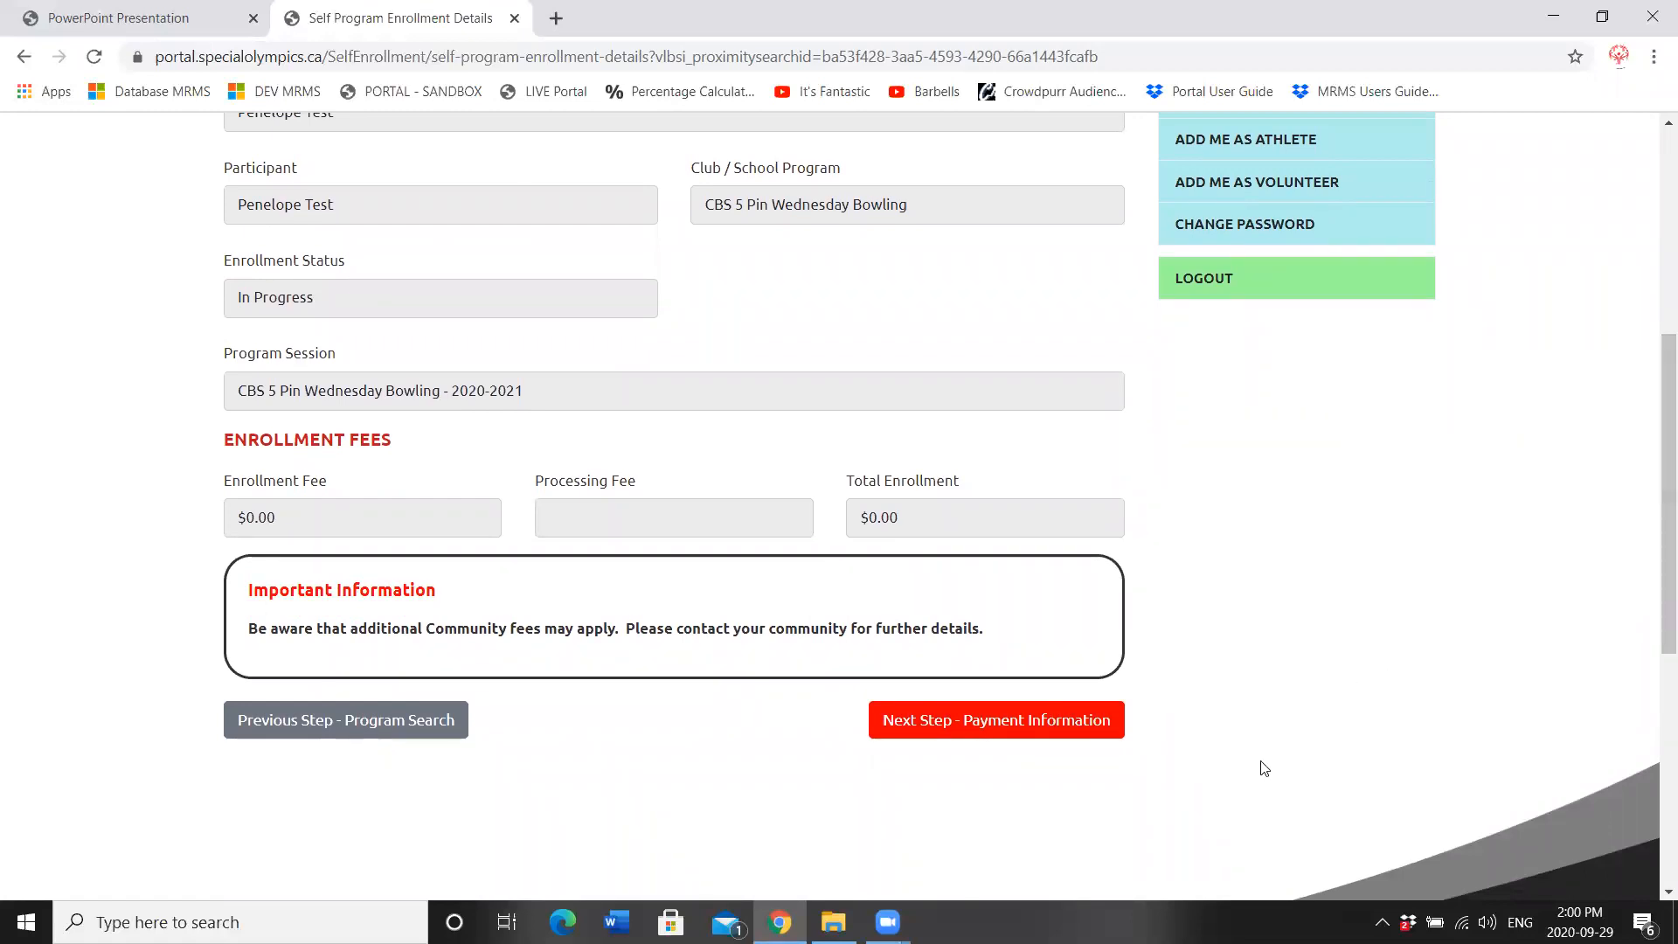
left_click(992, 722)
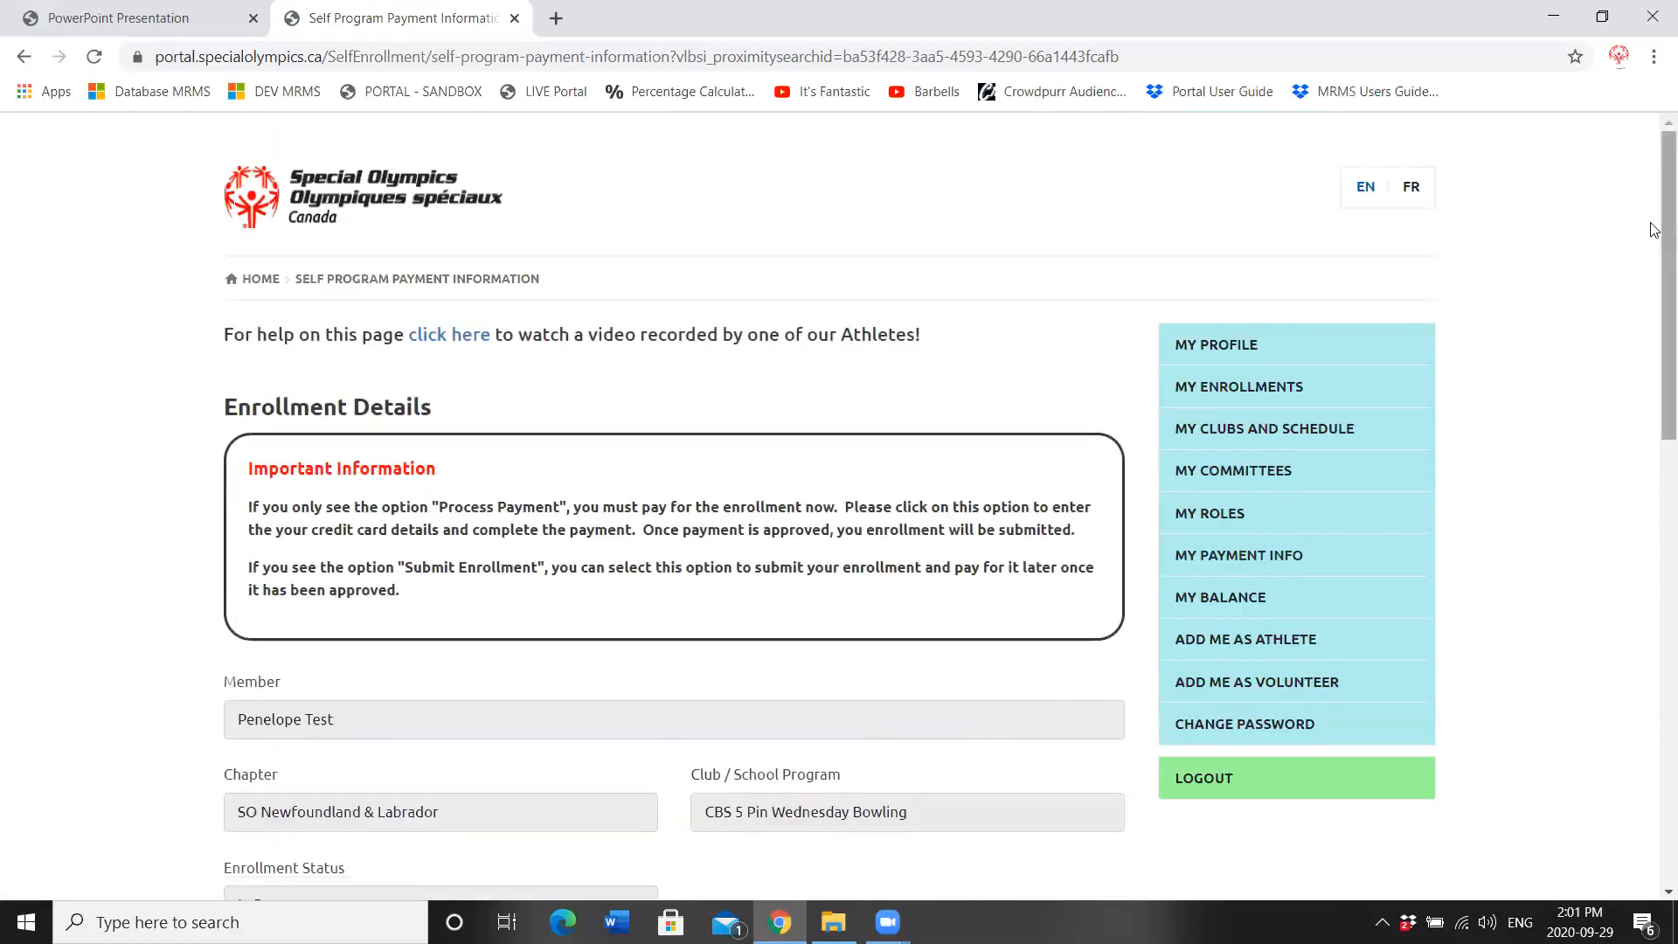
left_click_drag(1653, 232, 1654, 451)
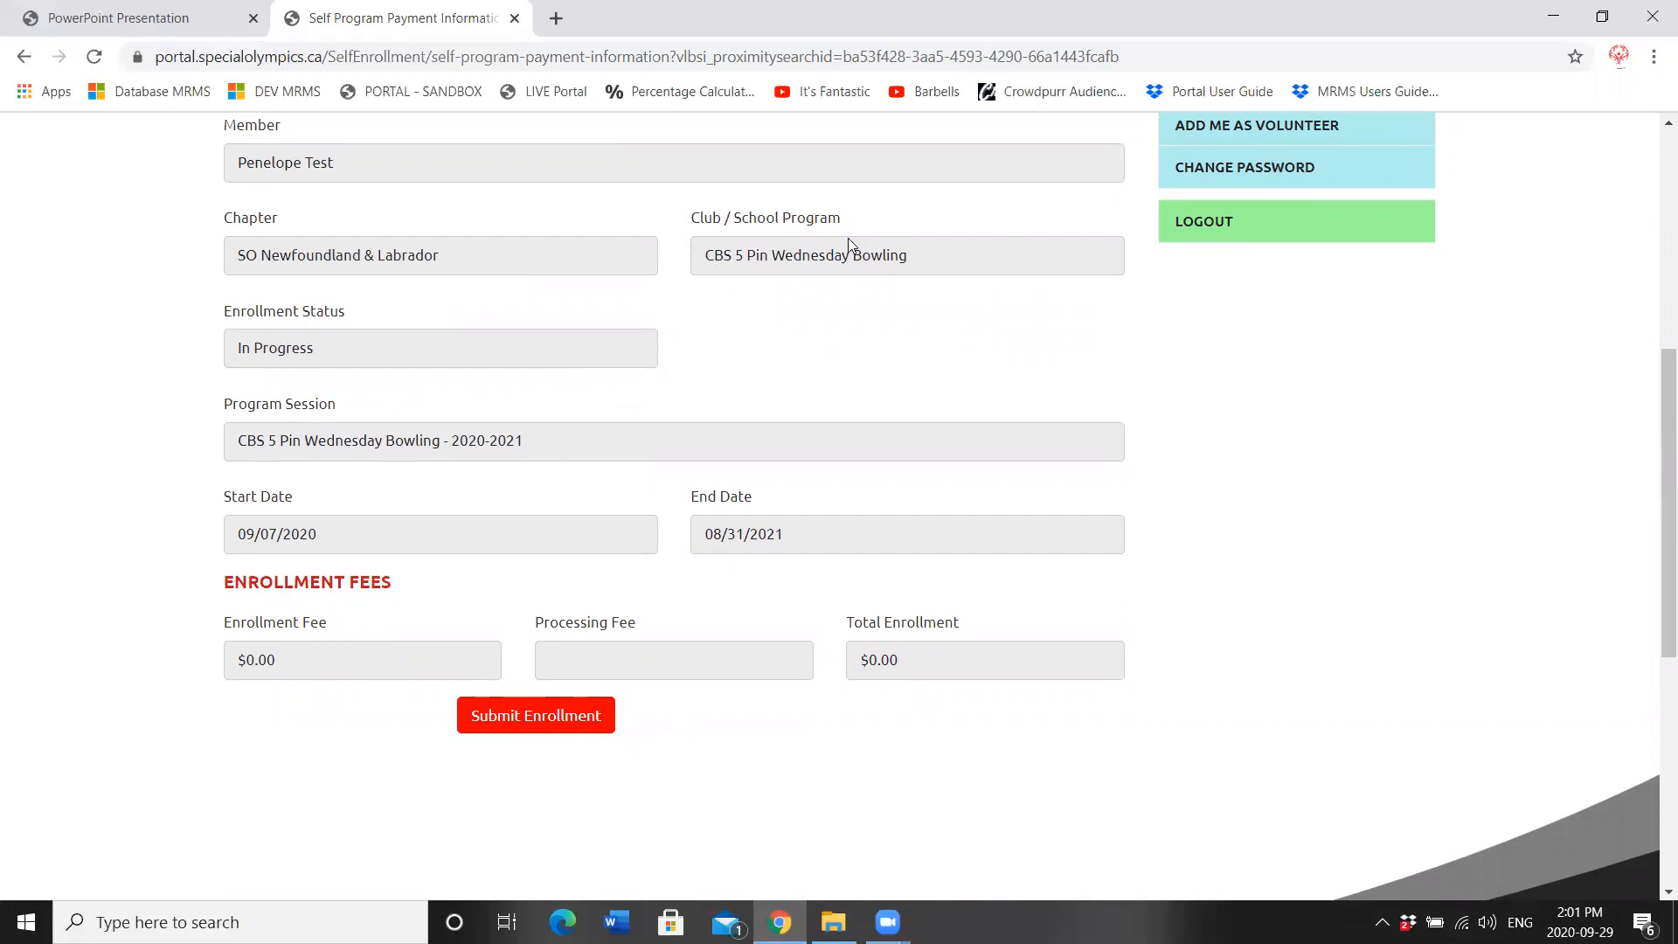
left_click(543, 719)
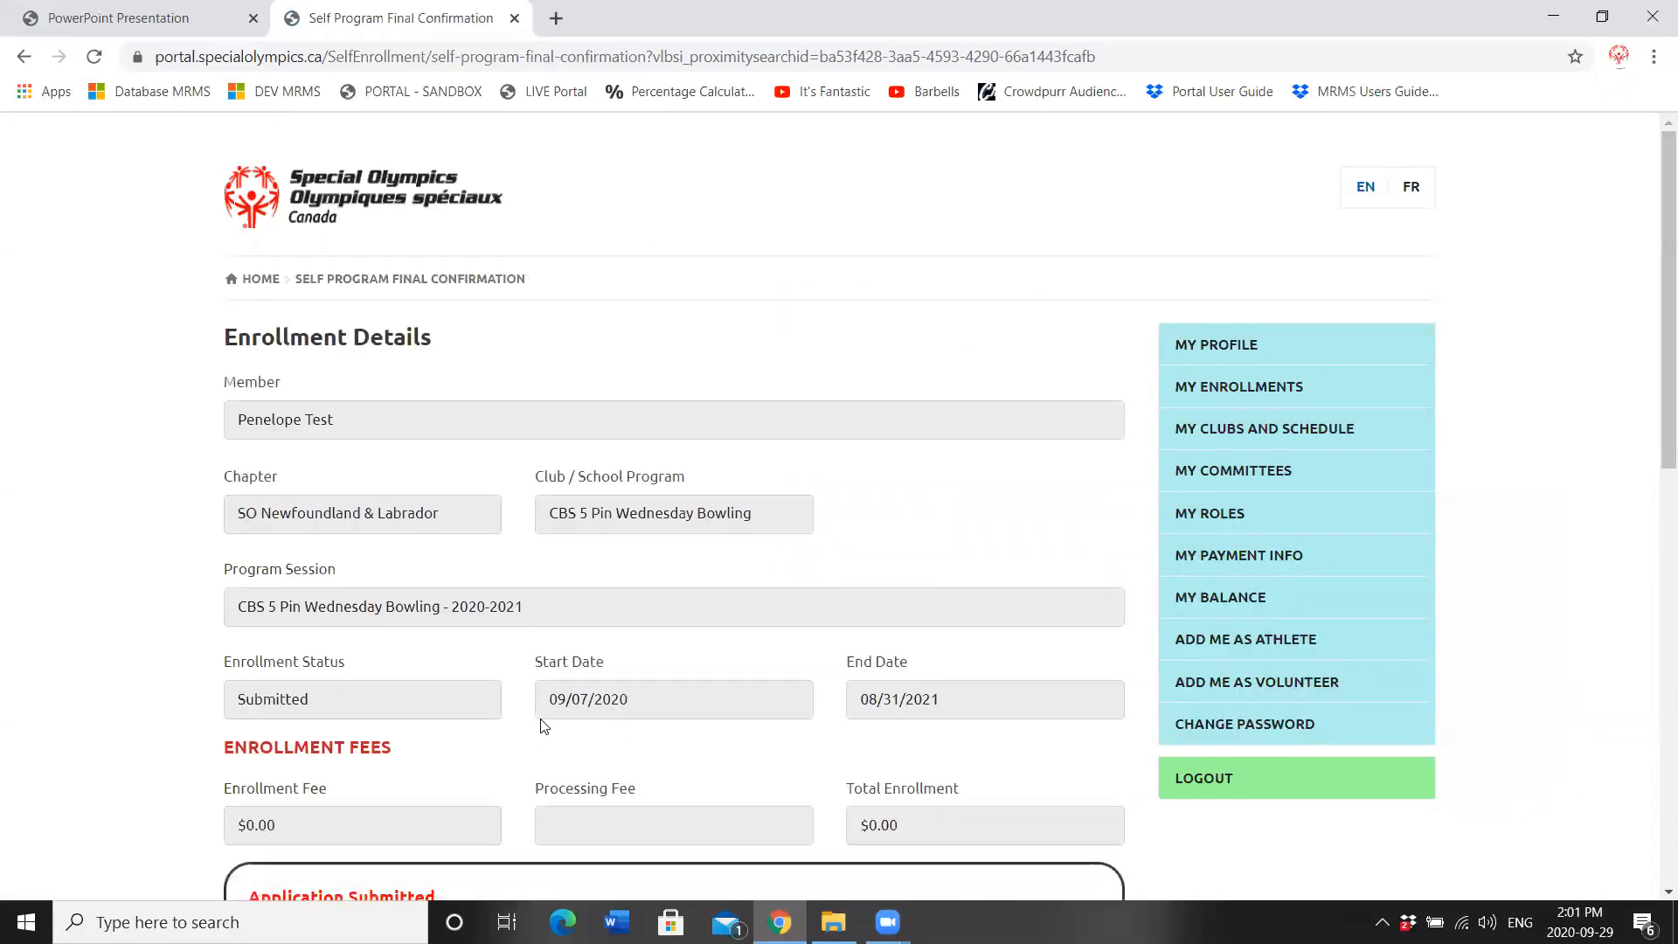
scroll(479, 620, "down", 3)
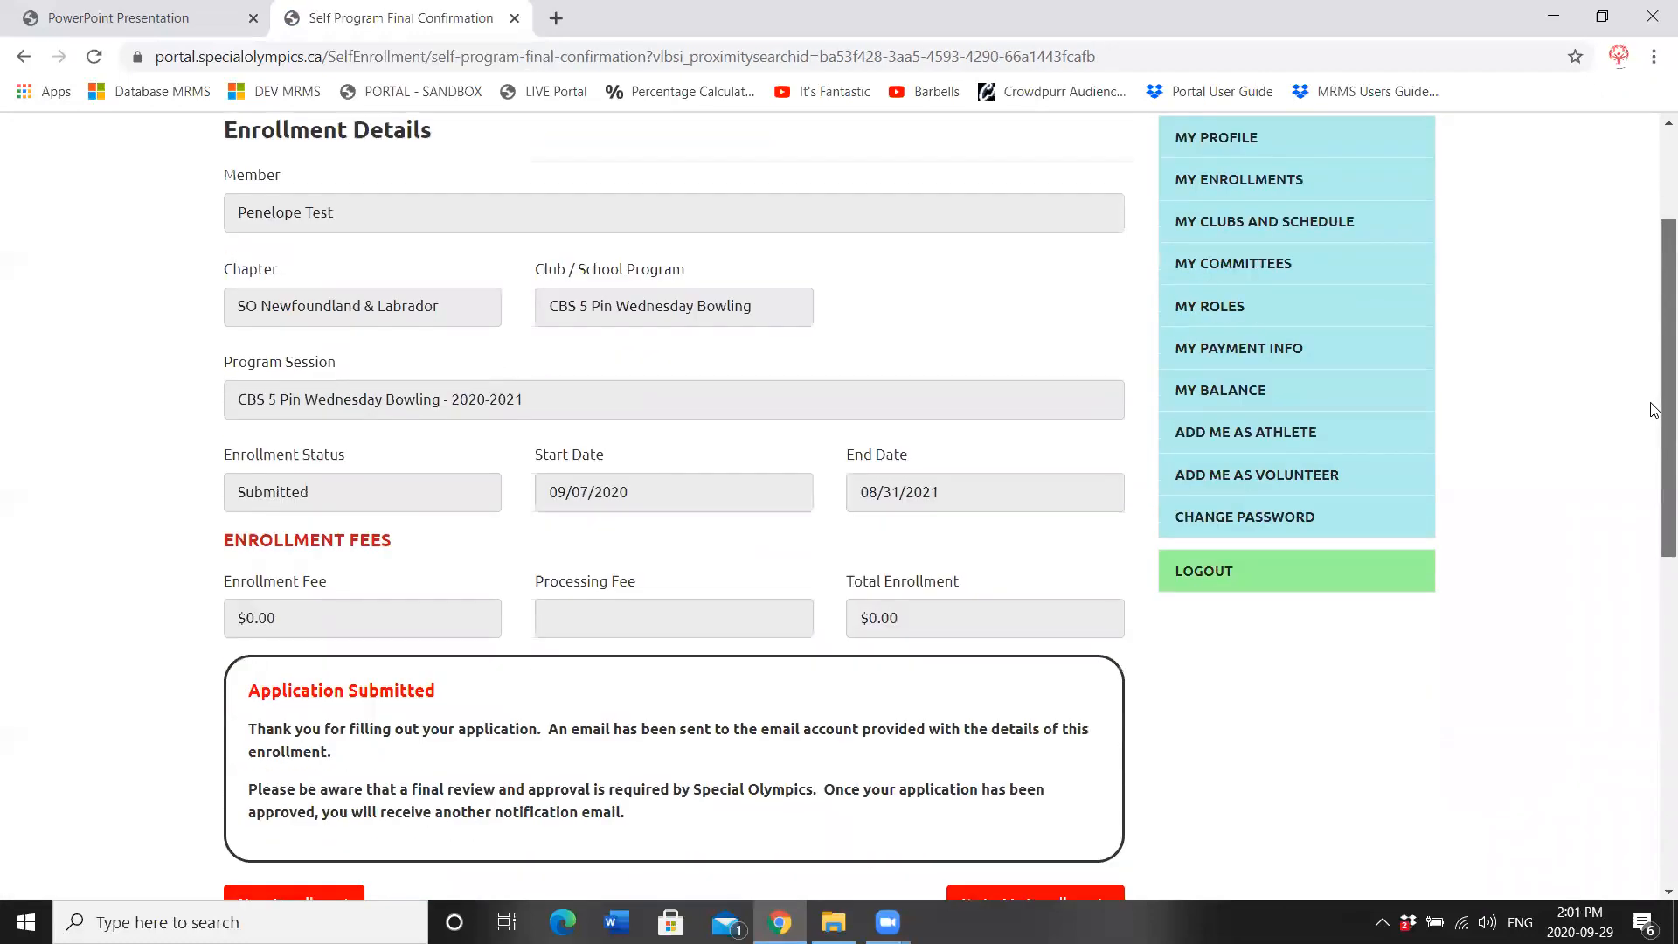
left_click_drag(245, 638, 463, 642)
left_click(365, 725)
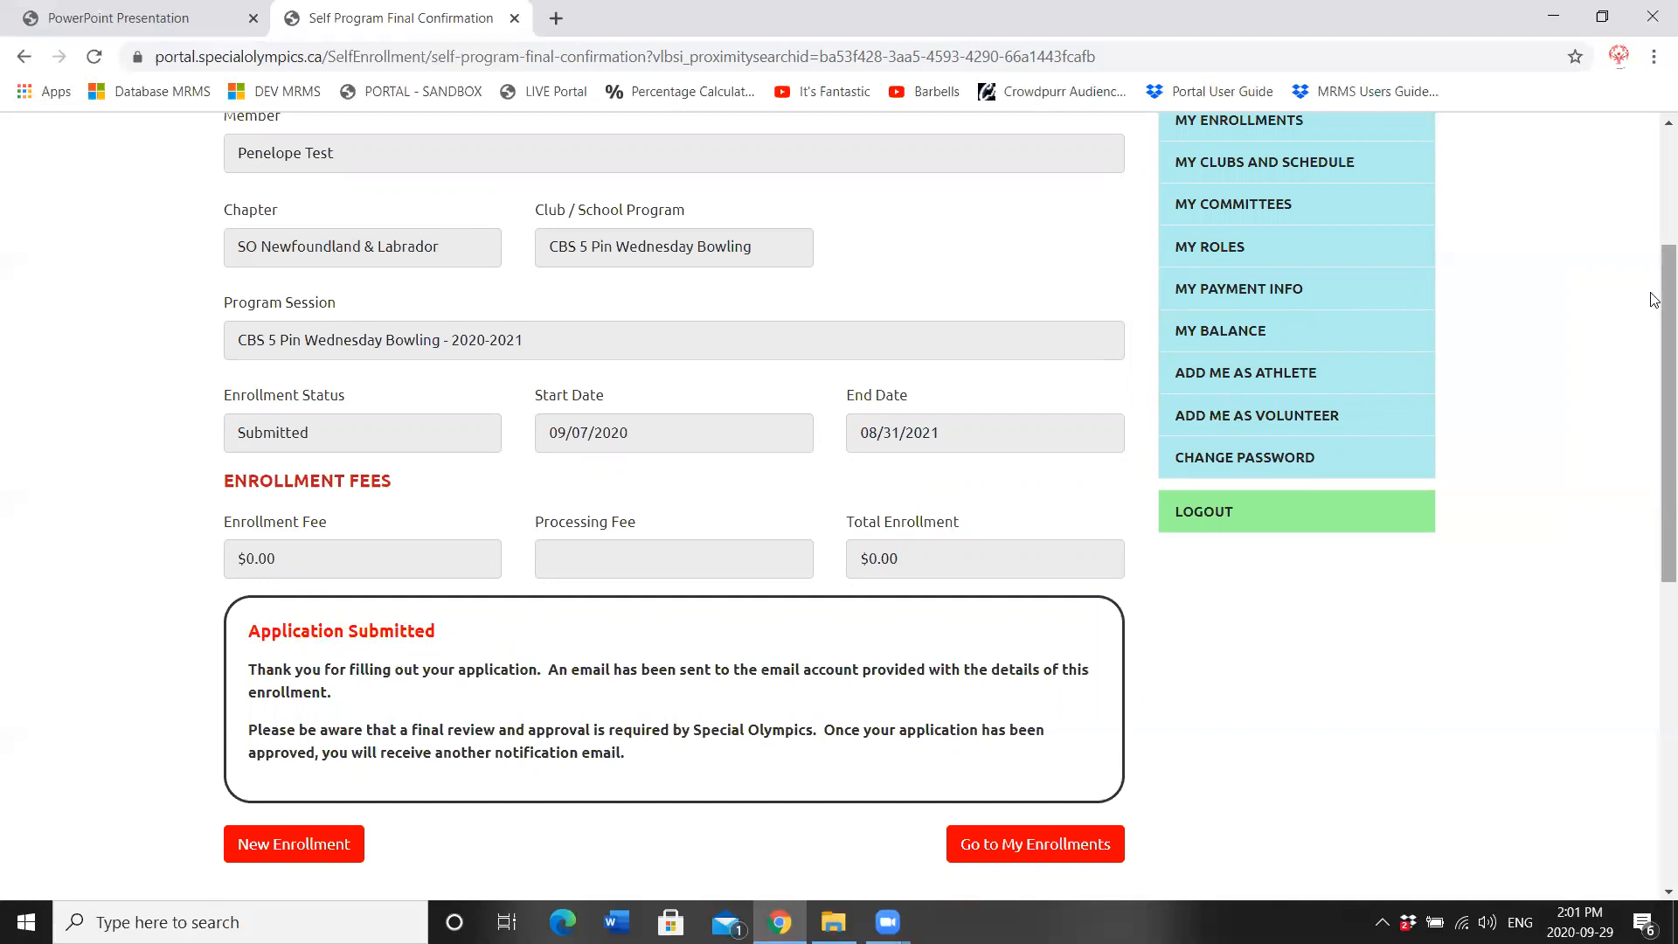
left_click_drag(1654, 319, 1654, 367)
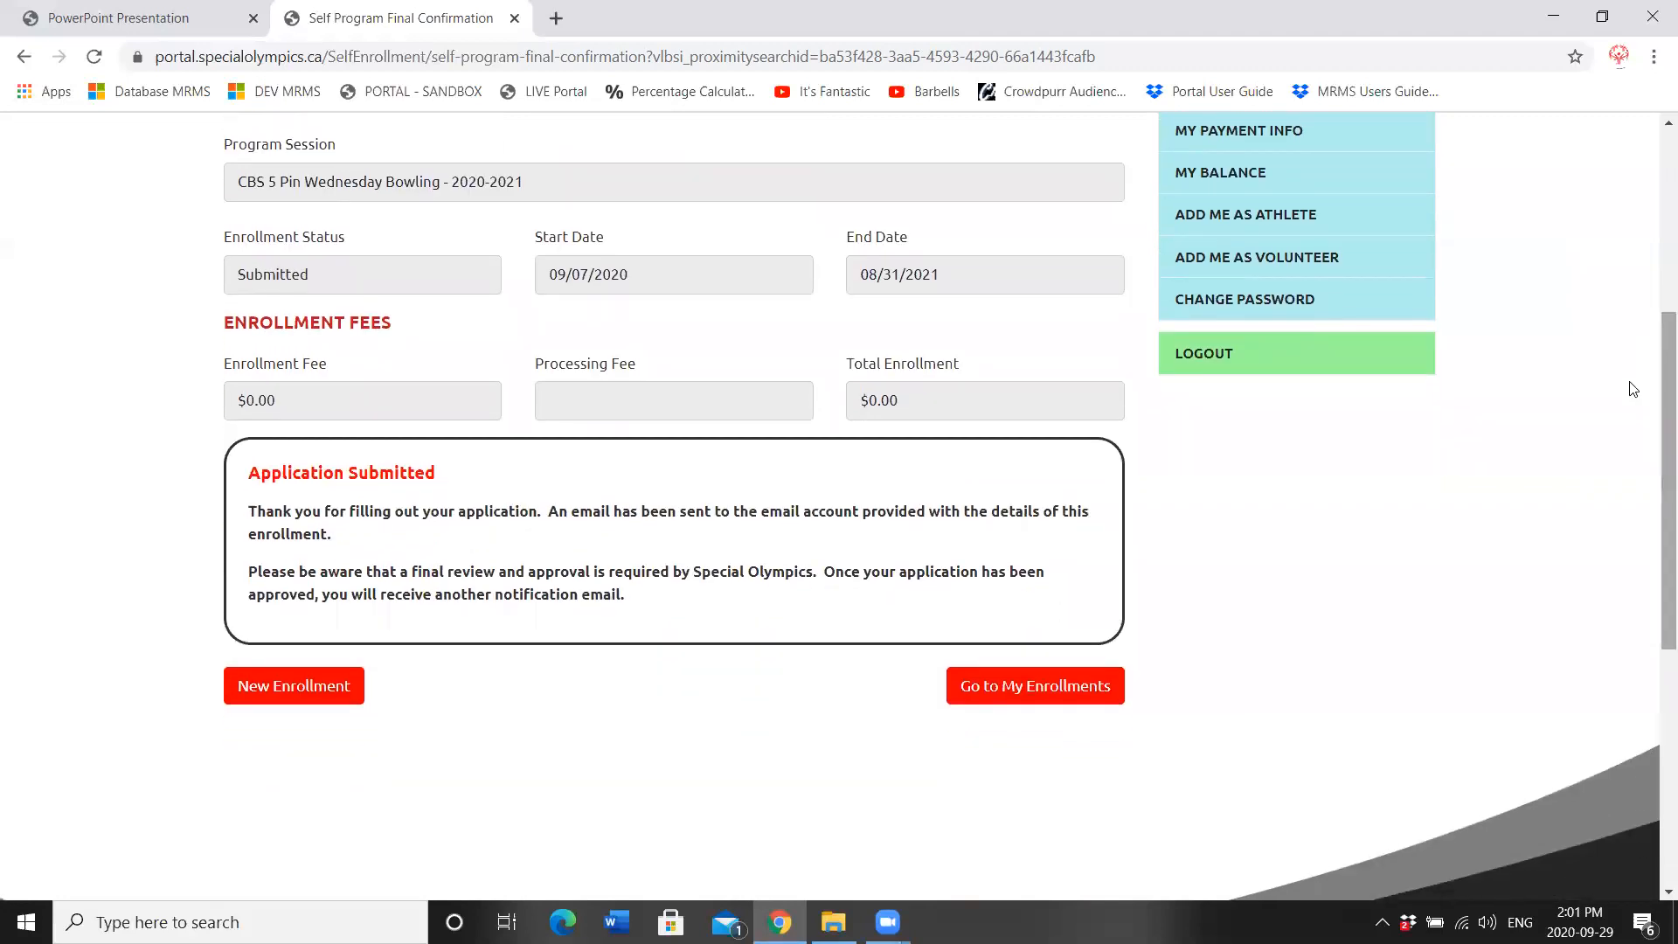
Step: Create a new enrollment in CBS Rhythmic Gymnastics 2020-2021 and submit it with a $0.00 total
left_click(272, 696)
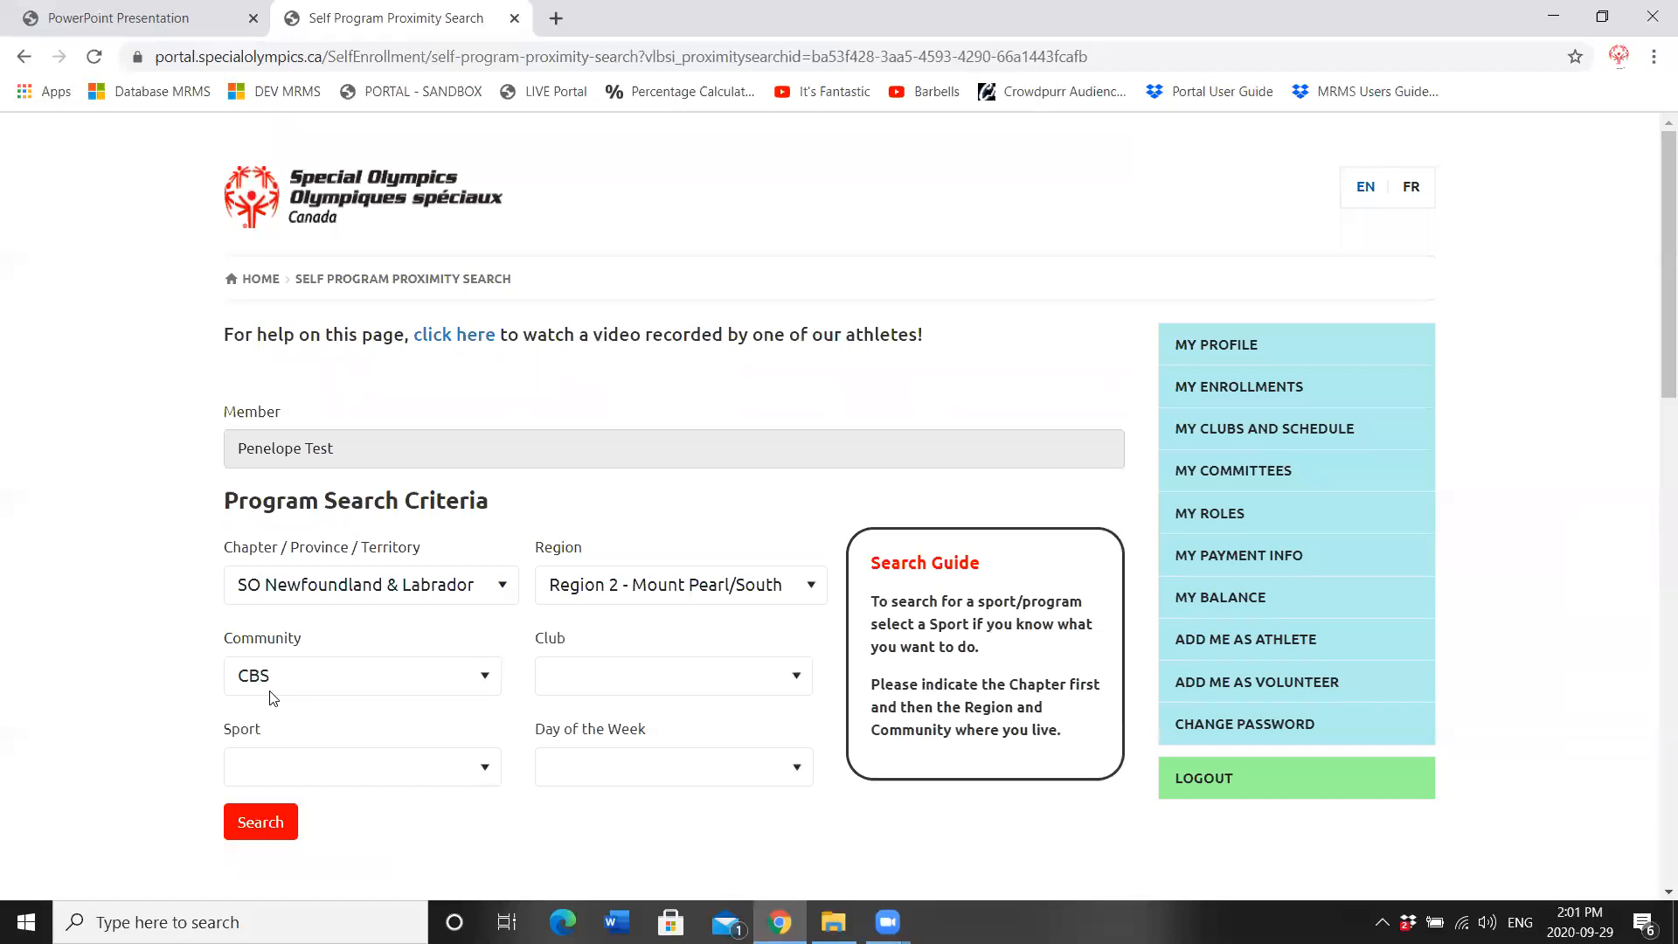
left_click_drag(1663, 259, 1649, 382)
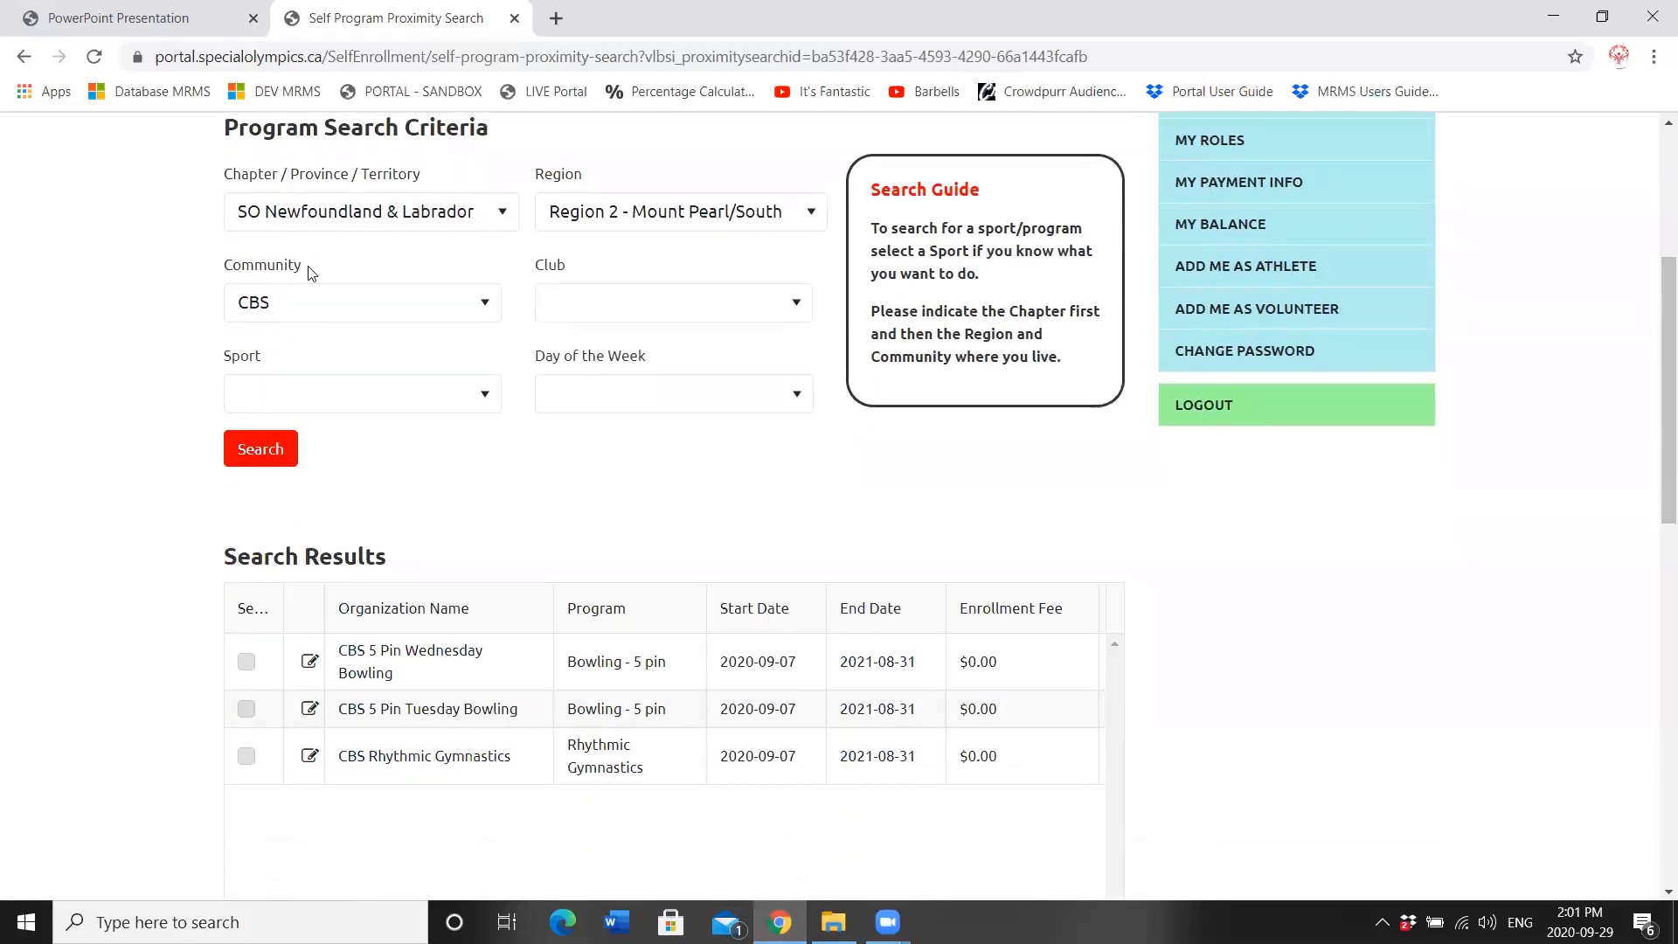
left_click(246, 757)
left_click_drag(1653, 455, 1052, 673)
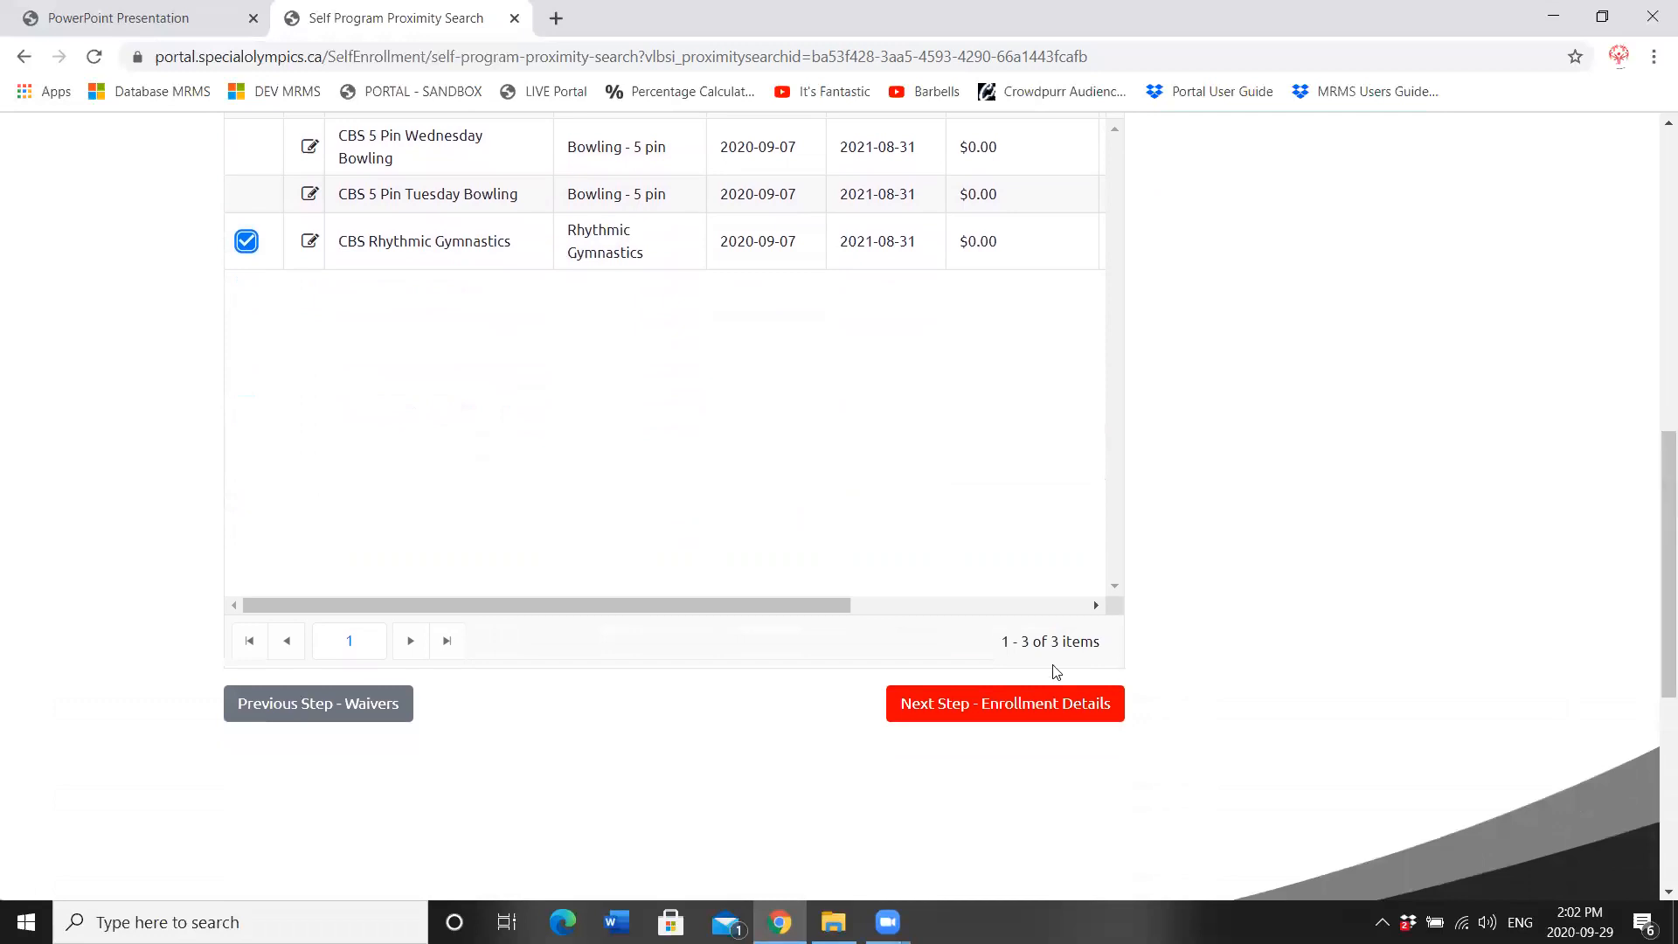
left_click(972, 712)
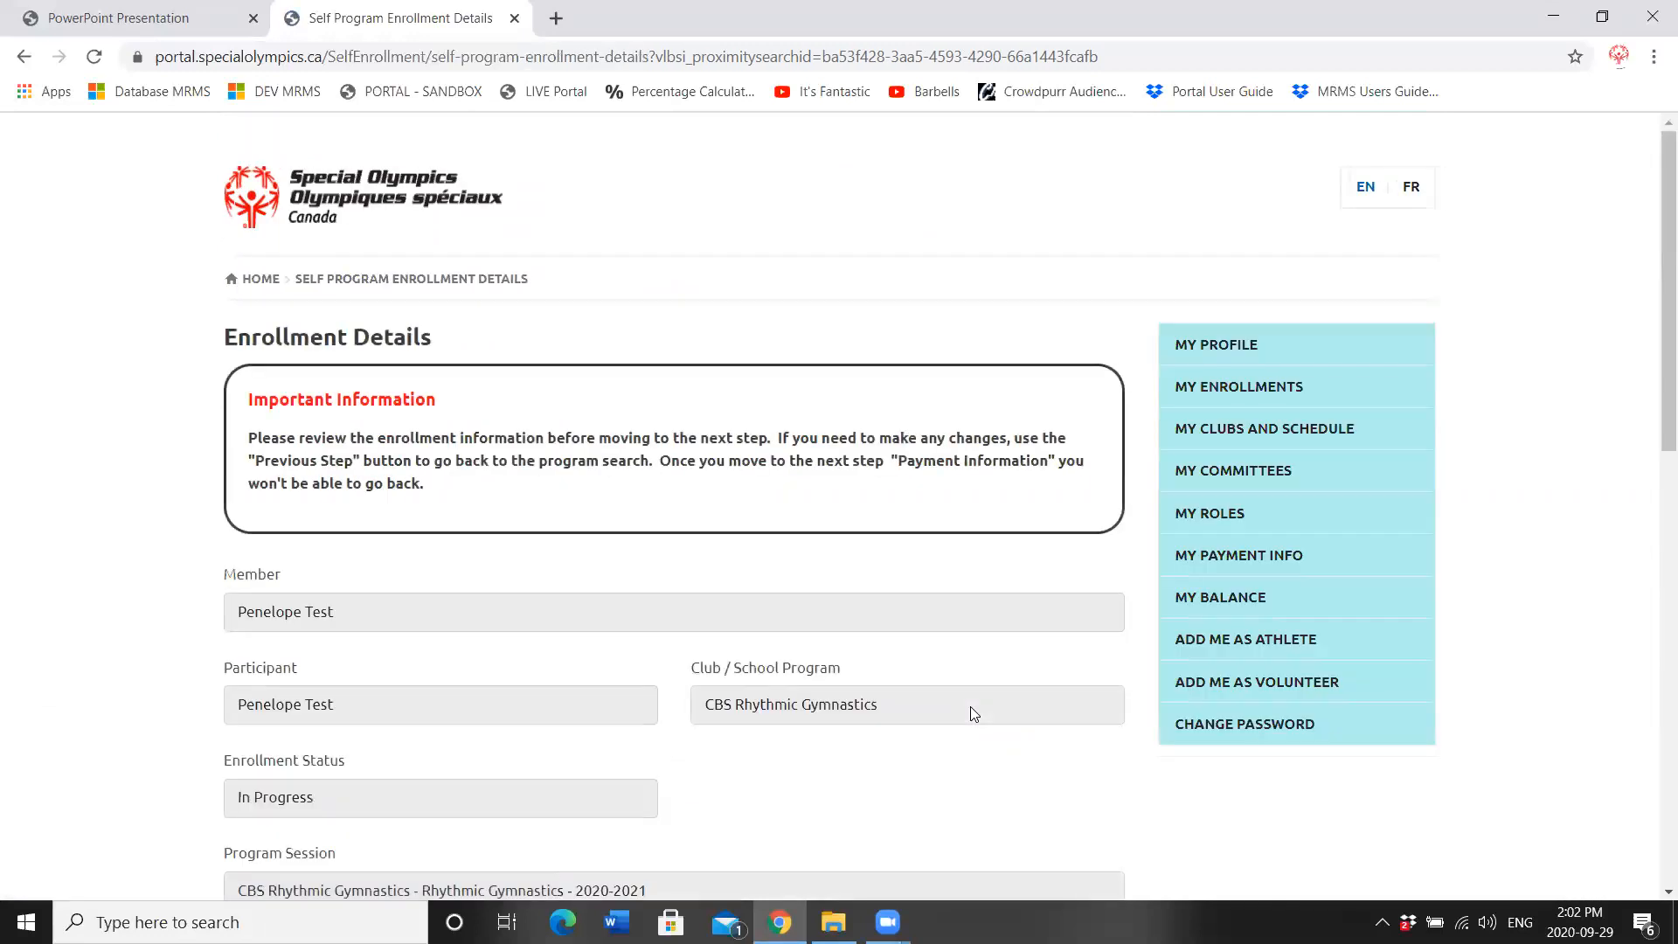
left_click_drag(1654, 218, 1654, 445)
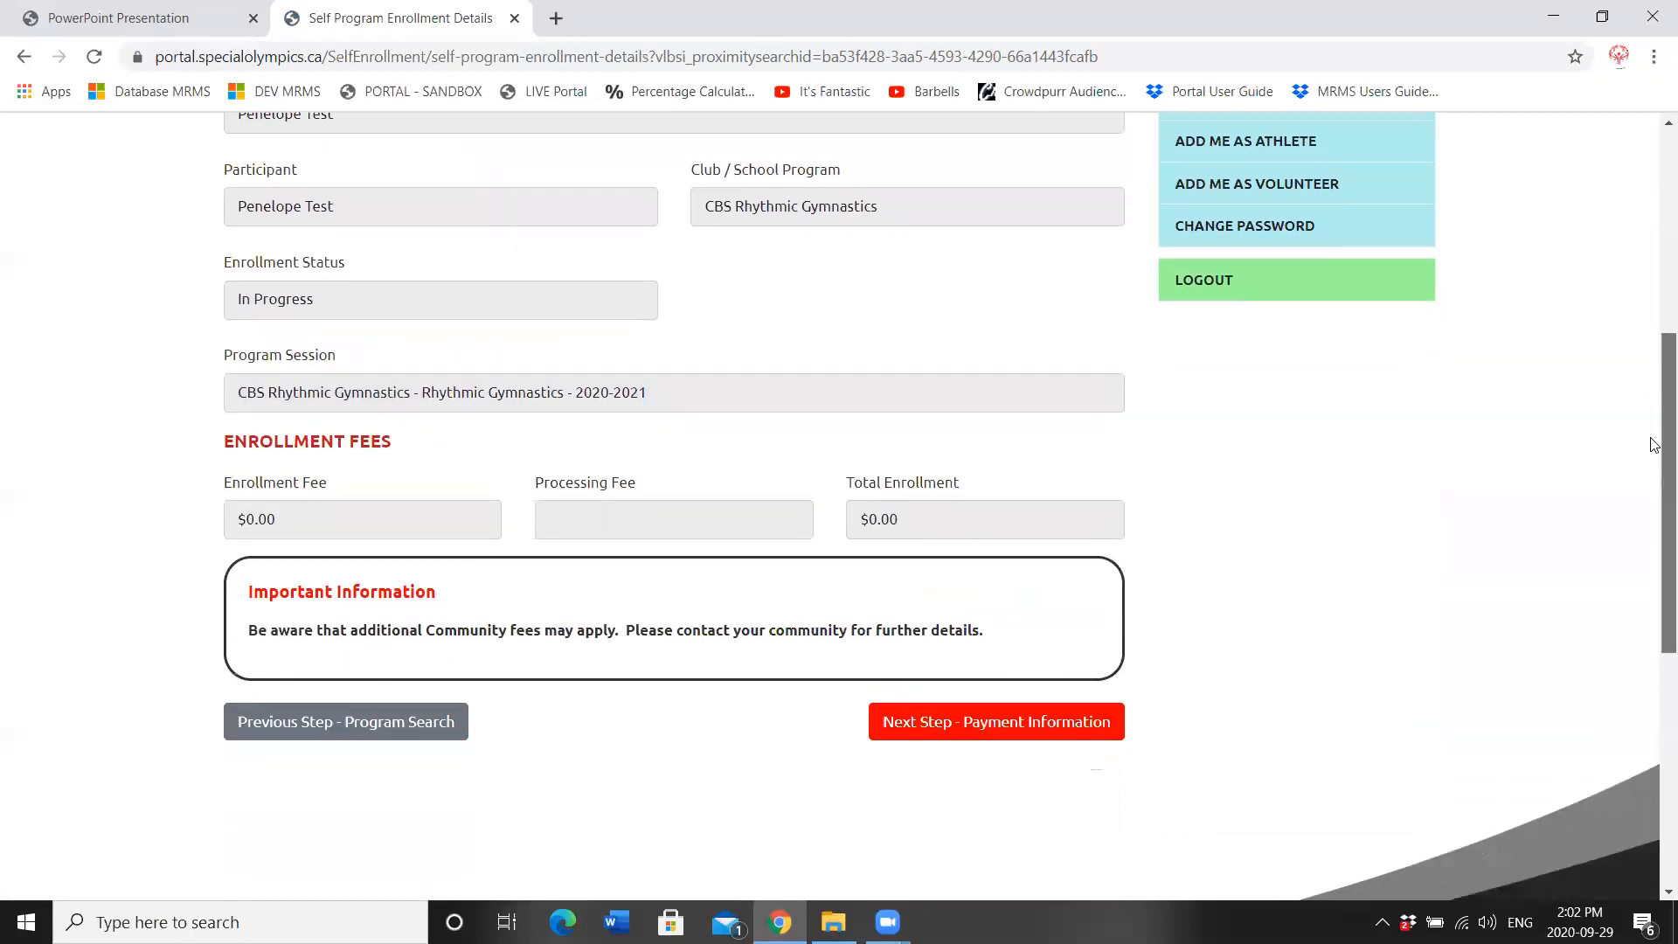
left_click(915, 727)
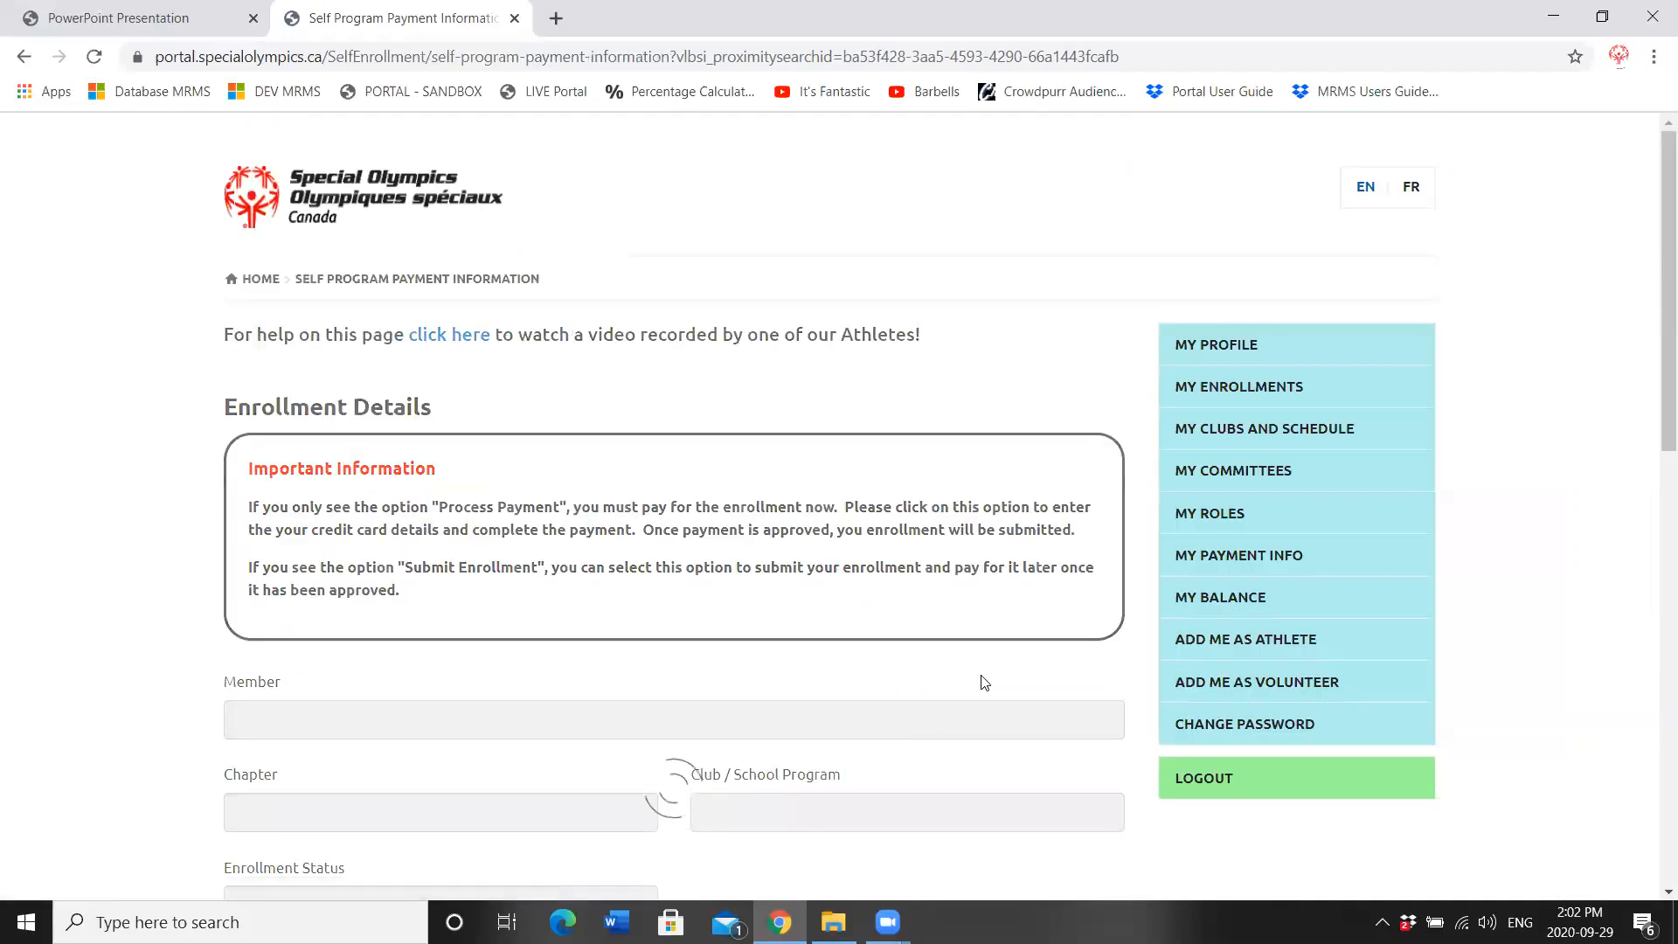
left_click_drag(1654, 307, 1654, 505)
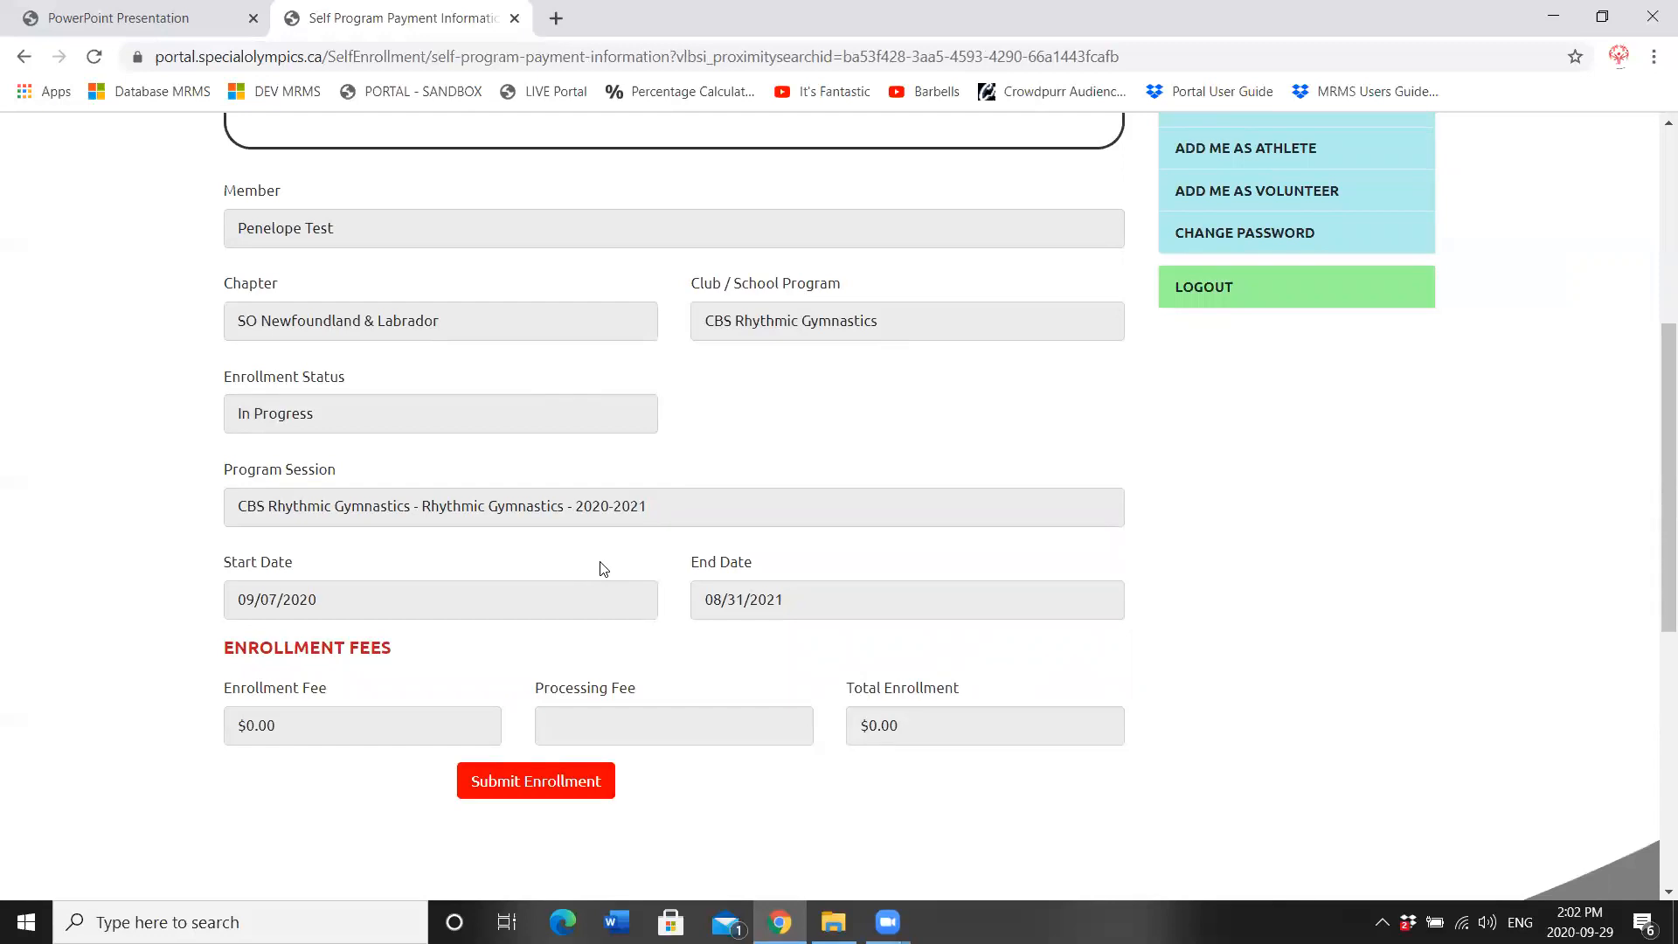
left_click(530, 789)
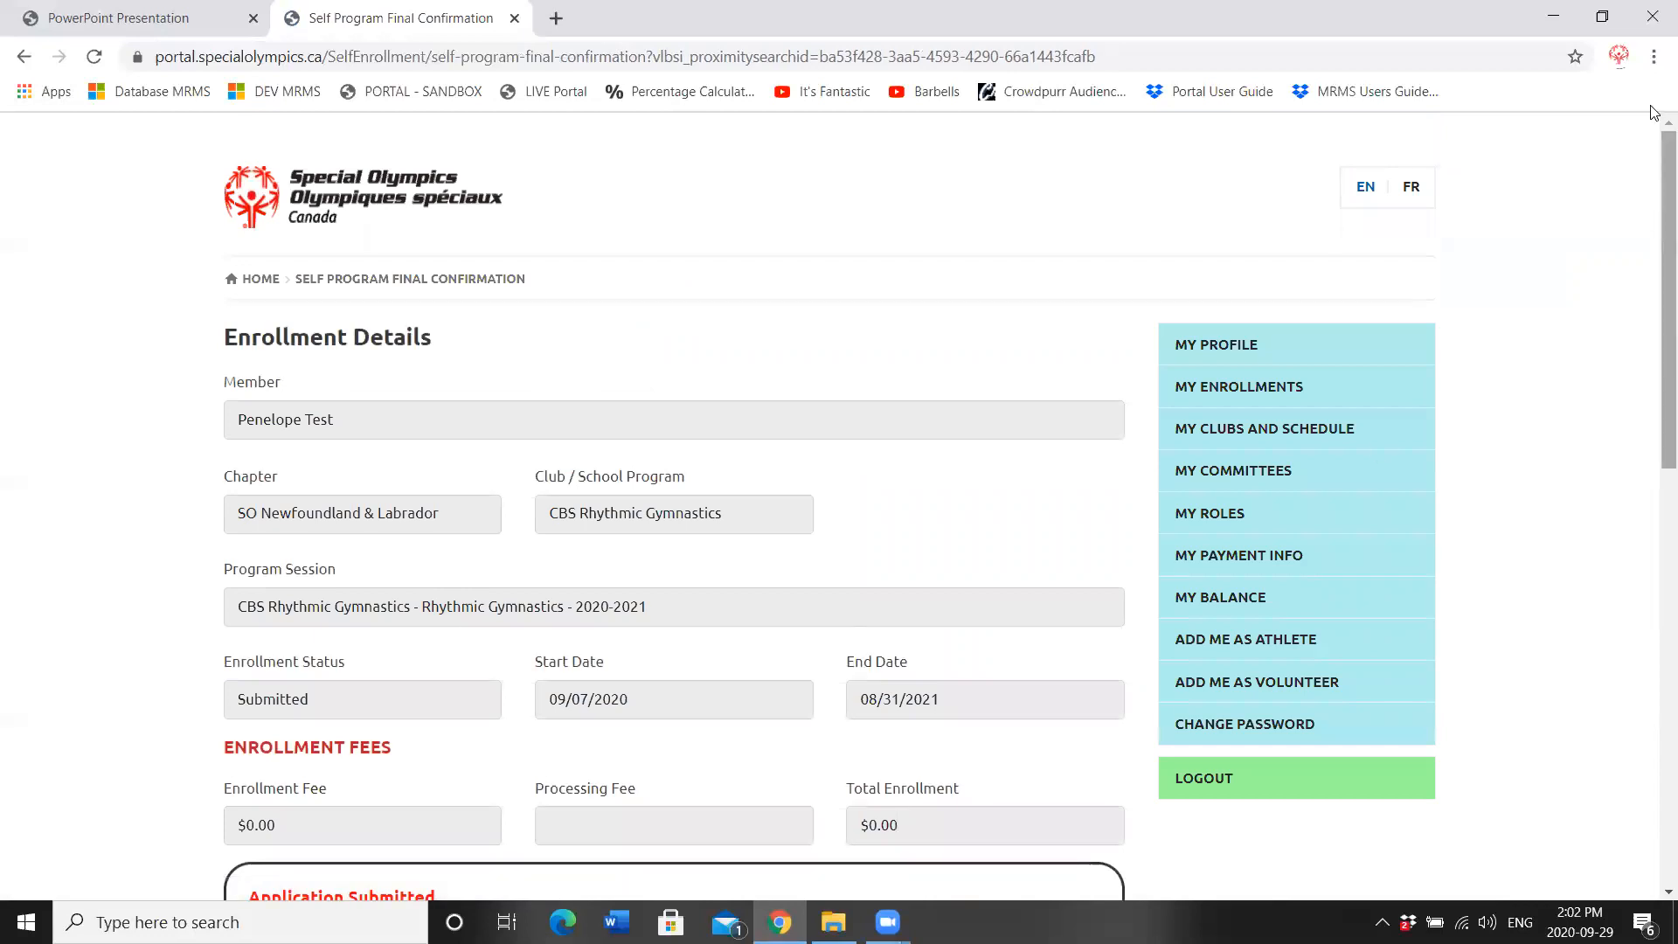
Step: Check that both CBS enrollments show Submitted under My Enrollments, then log out
scroll(1653, 227, "down", 3)
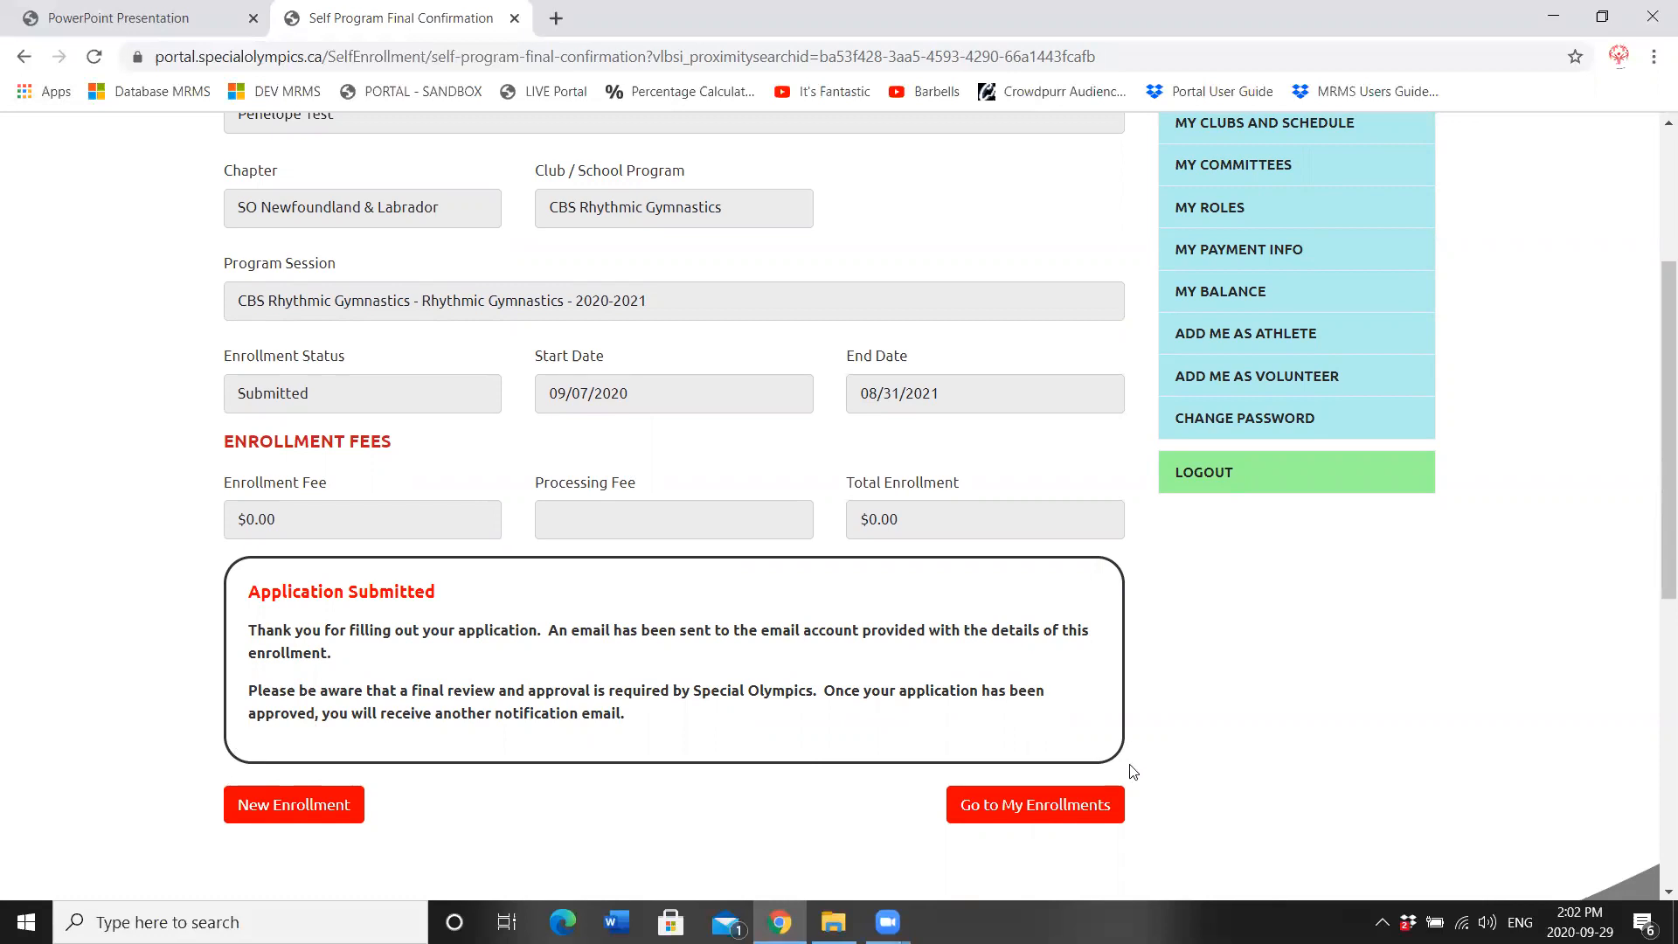
left_click(1111, 796)
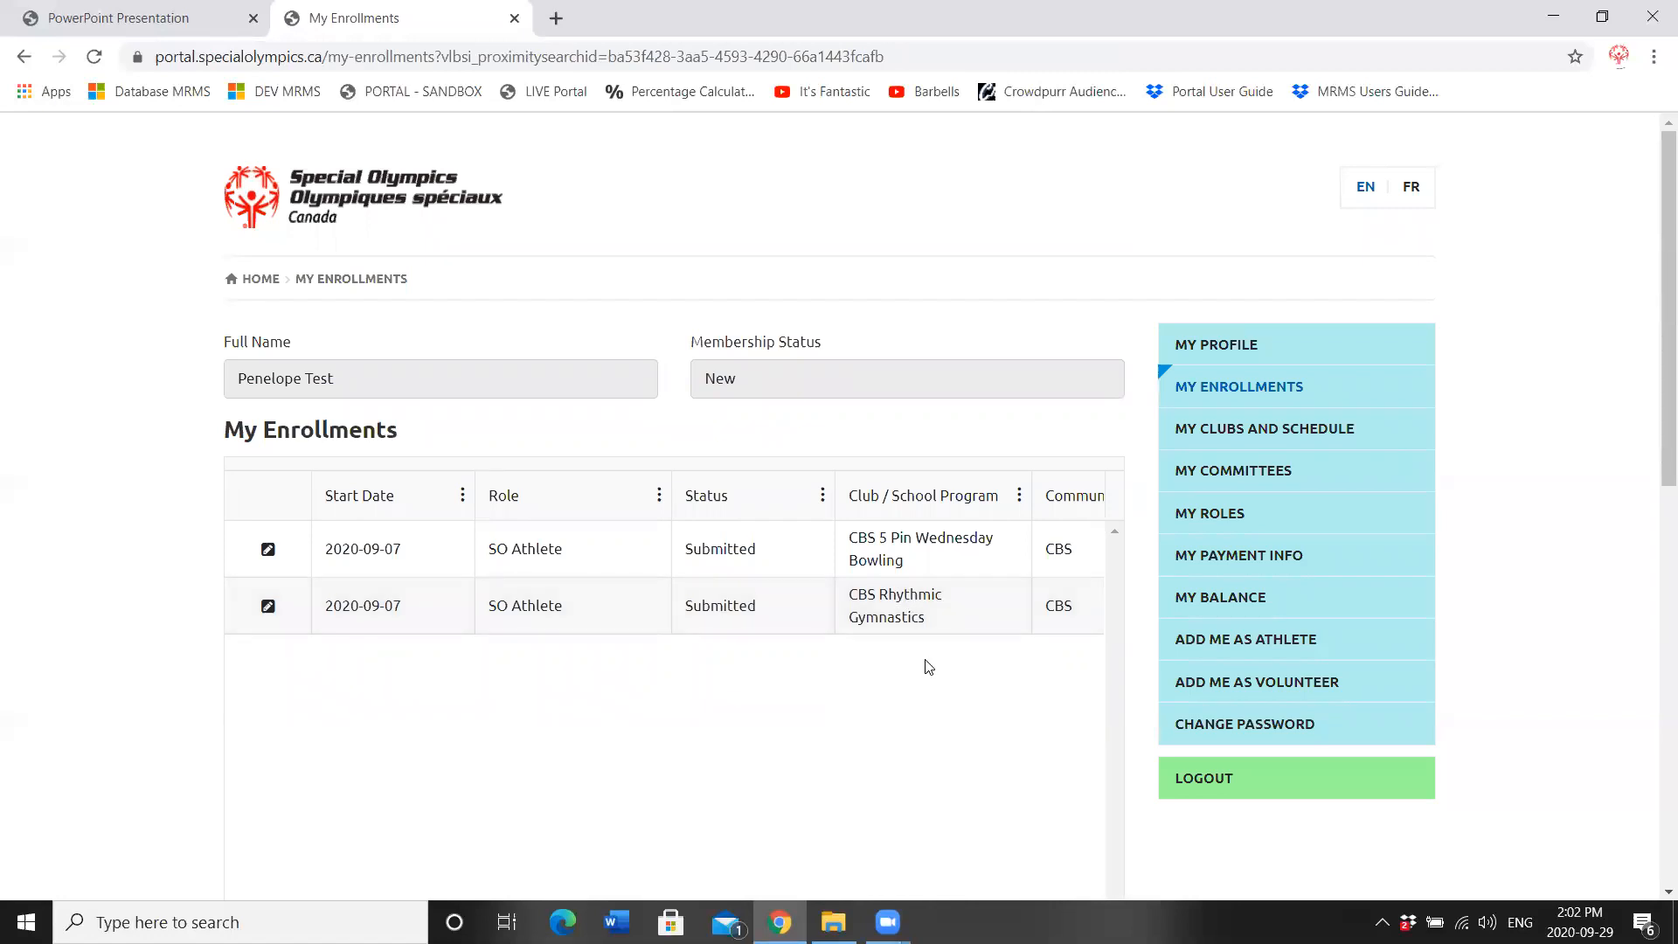
left_click(1230, 788)
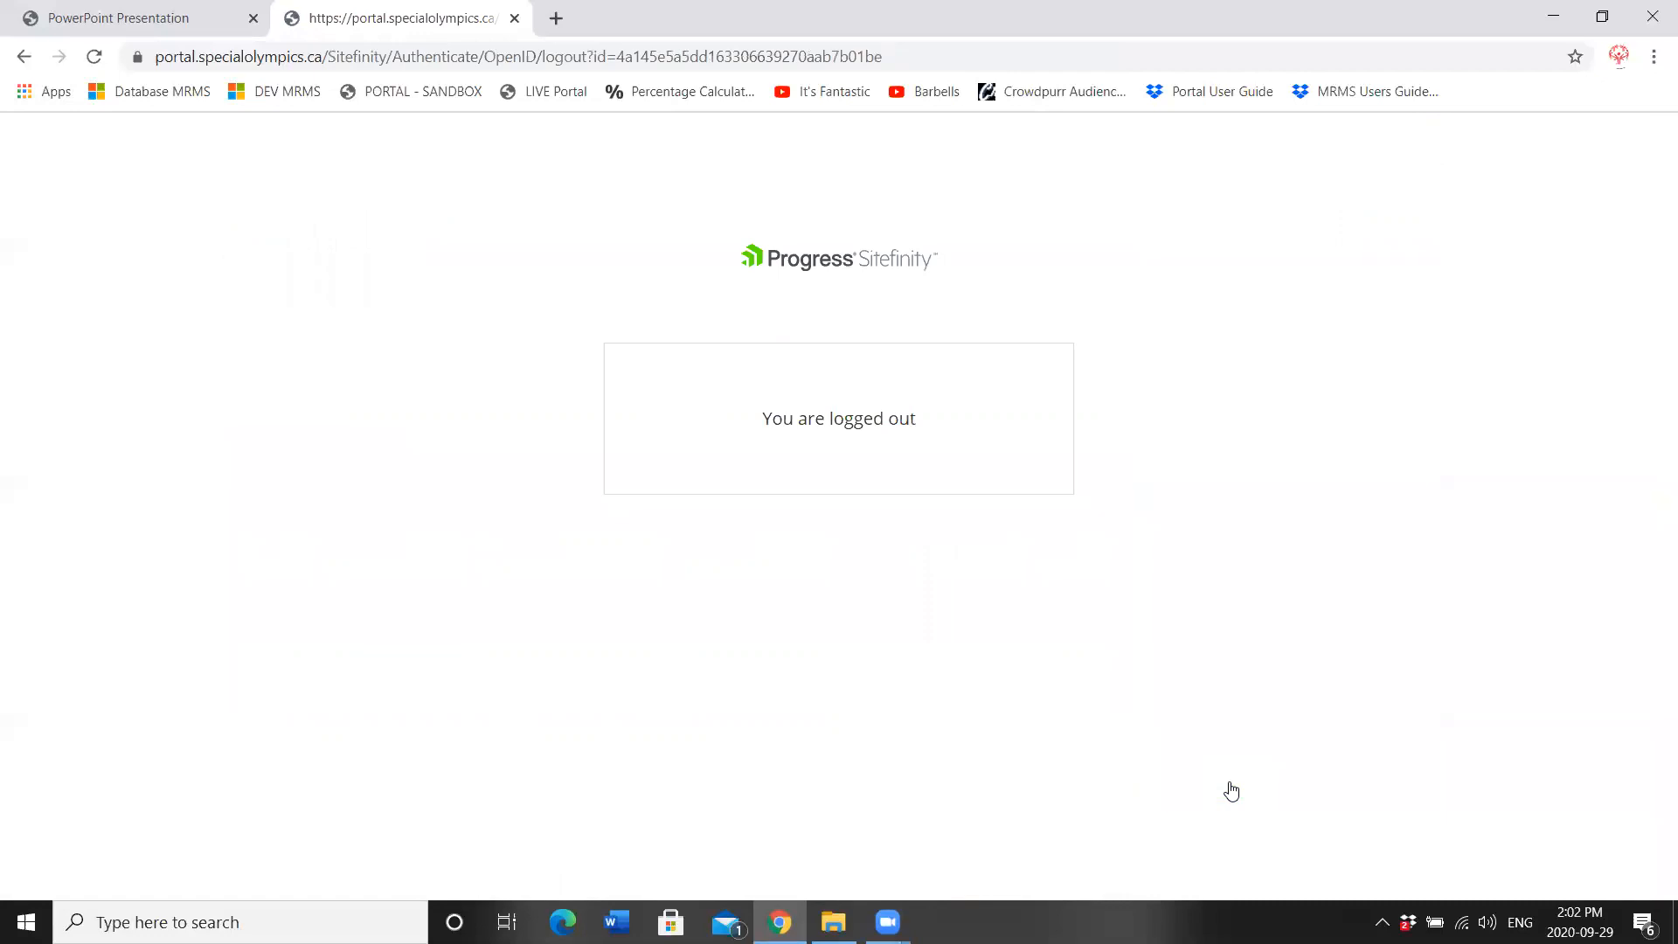